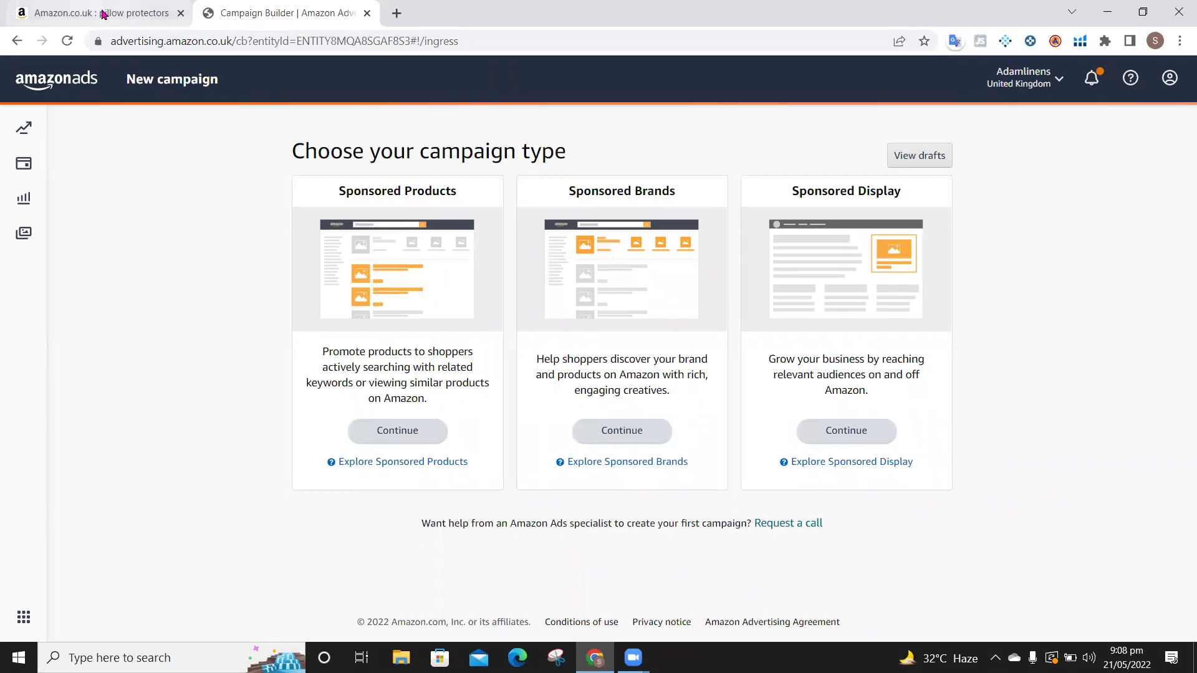
- Switch to the Amazon.co.uk pillow protectors results and examine the sponsored placements and the highly rated section
{"action": "key", "text": "ctrl+shift+Tab"}
{"action": "scroll", "coordinate": [603, 585], "scroll_direction": "down", "scroll_amount": 4}
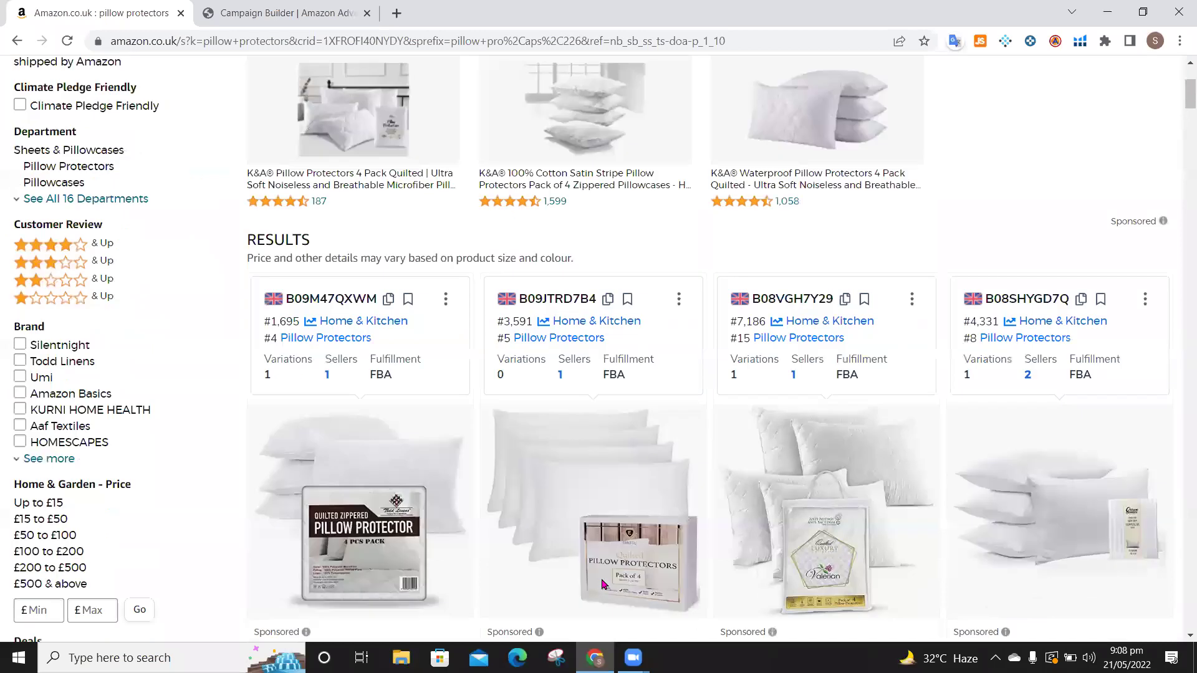
{"action": "scroll", "coordinate": [603, 585], "scroll_direction": "down", "scroll_amount": 4}
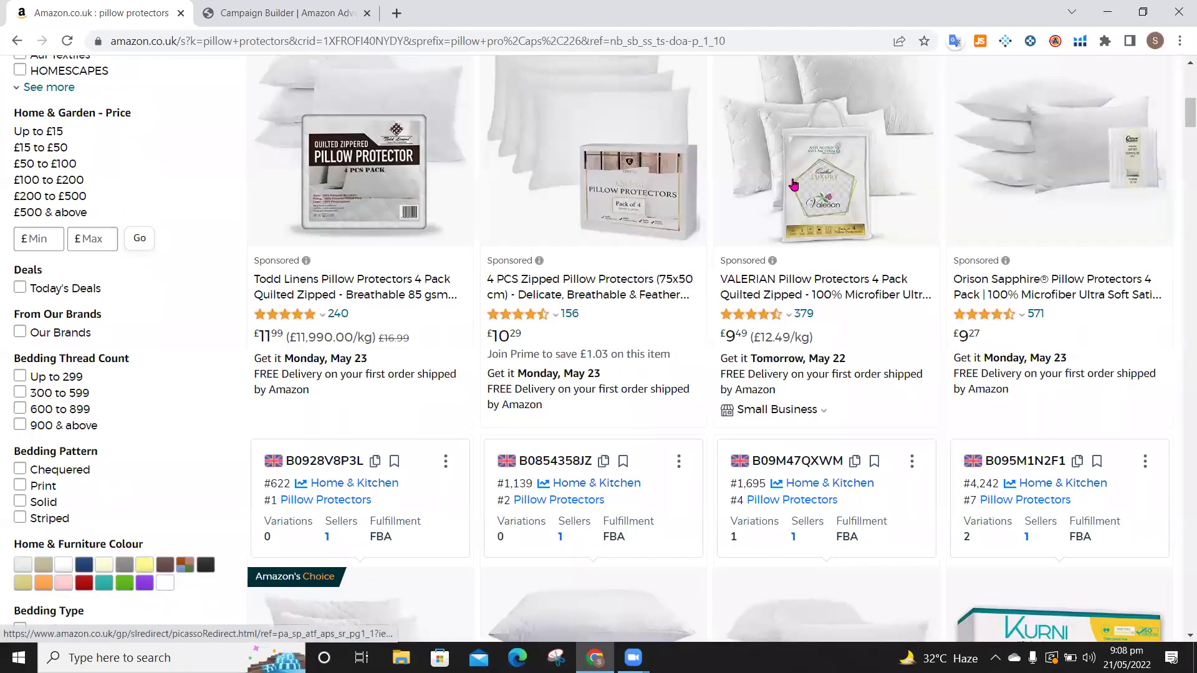
{"action": "scroll", "coordinate": [647, 454], "scroll_direction": "down", "scroll_amount": 12}
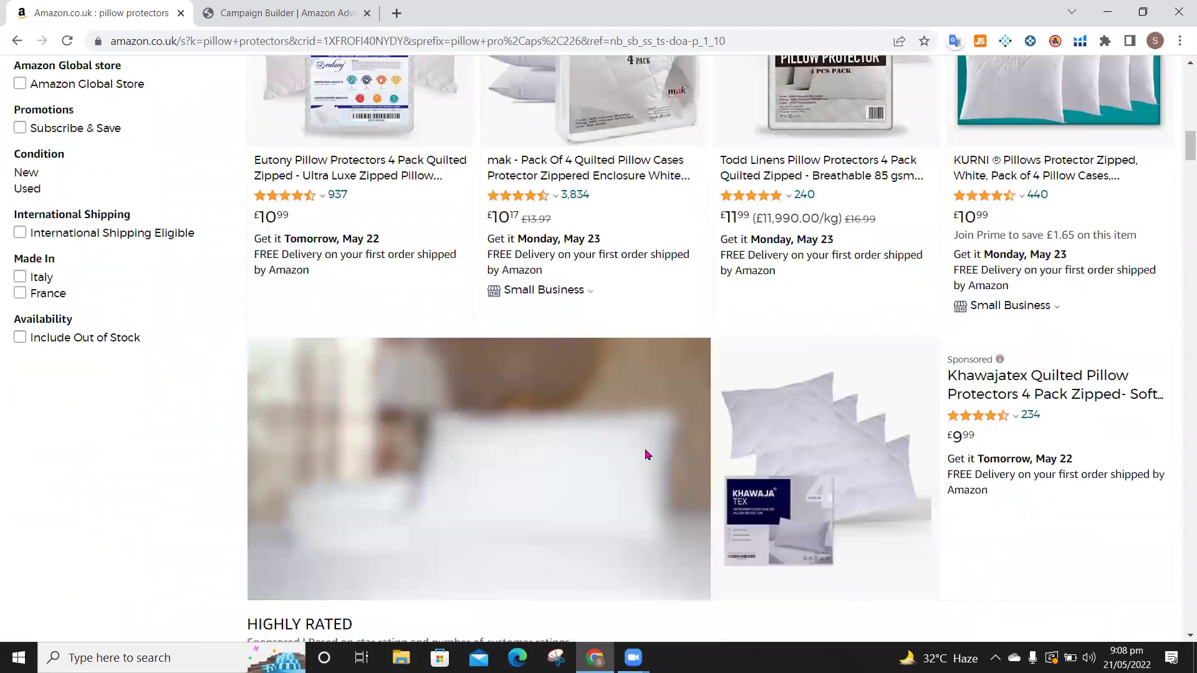
{"action": "scroll", "coordinate": [646, 455], "scroll_direction": "down", "scroll_amount": 4}
{"action": "scroll", "coordinate": [647, 454], "scroll_direction": "up", "scroll_amount": 3}
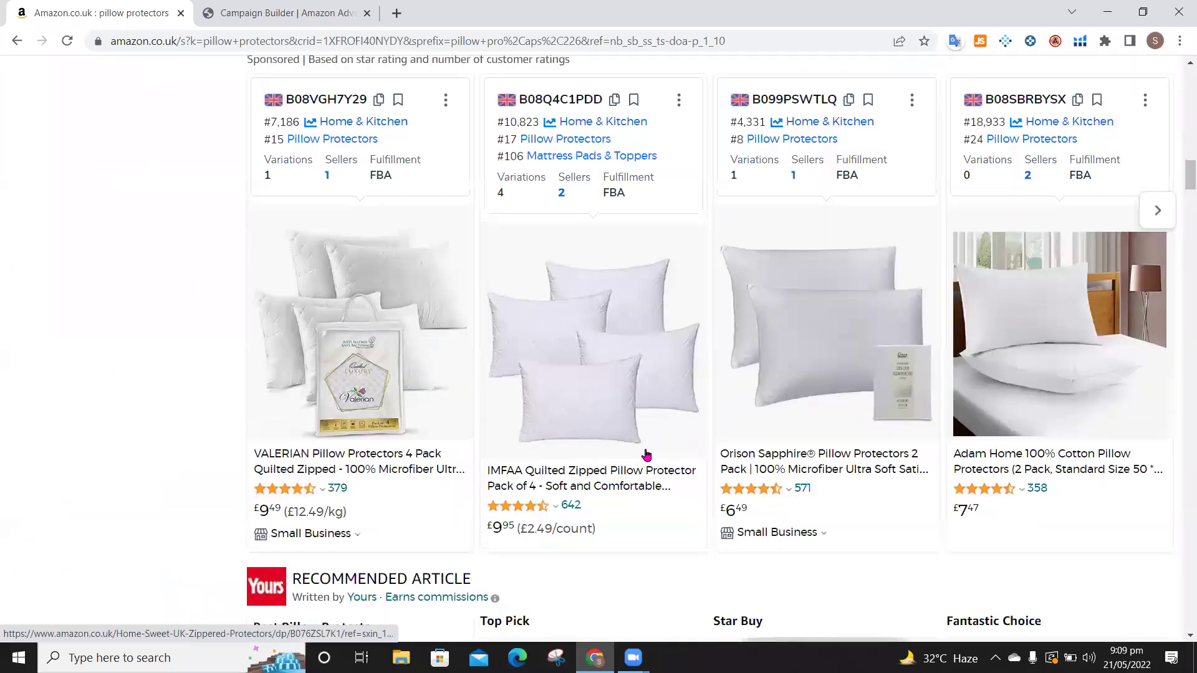
{"action": "scroll", "coordinate": [647, 454], "scroll_direction": "down", "scroll_amount": 4}
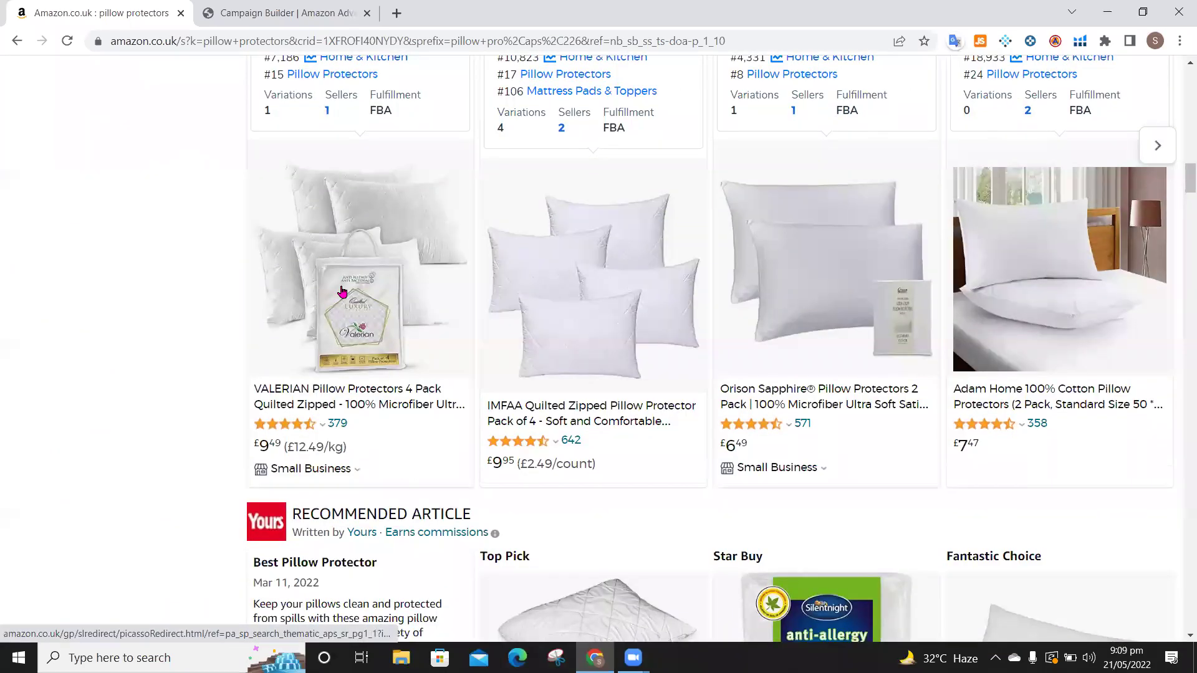
- Open the VALERIAN Pillow Protectors 4 Pack listing from the highly rated section and review its product details
{"action": "left_click", "coordinate": [344, 292]}
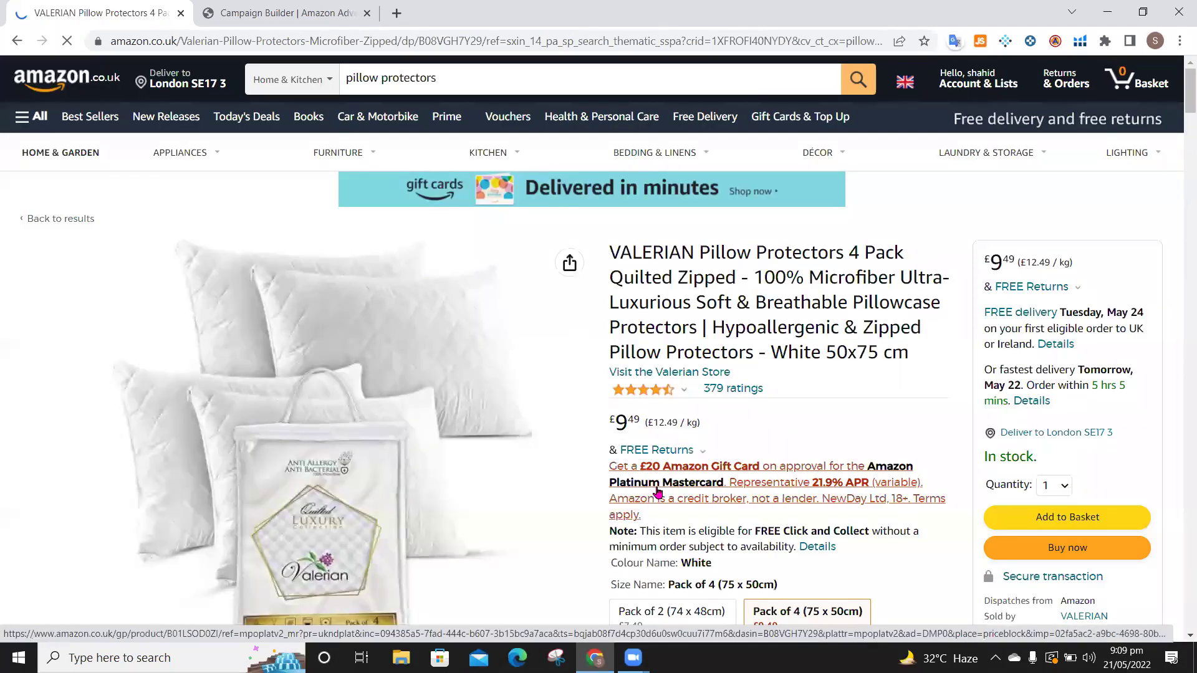
{"action": "scroll", "coordinate": [1073, 302], "scroll_direction": "down", "scroll_amount": 2}
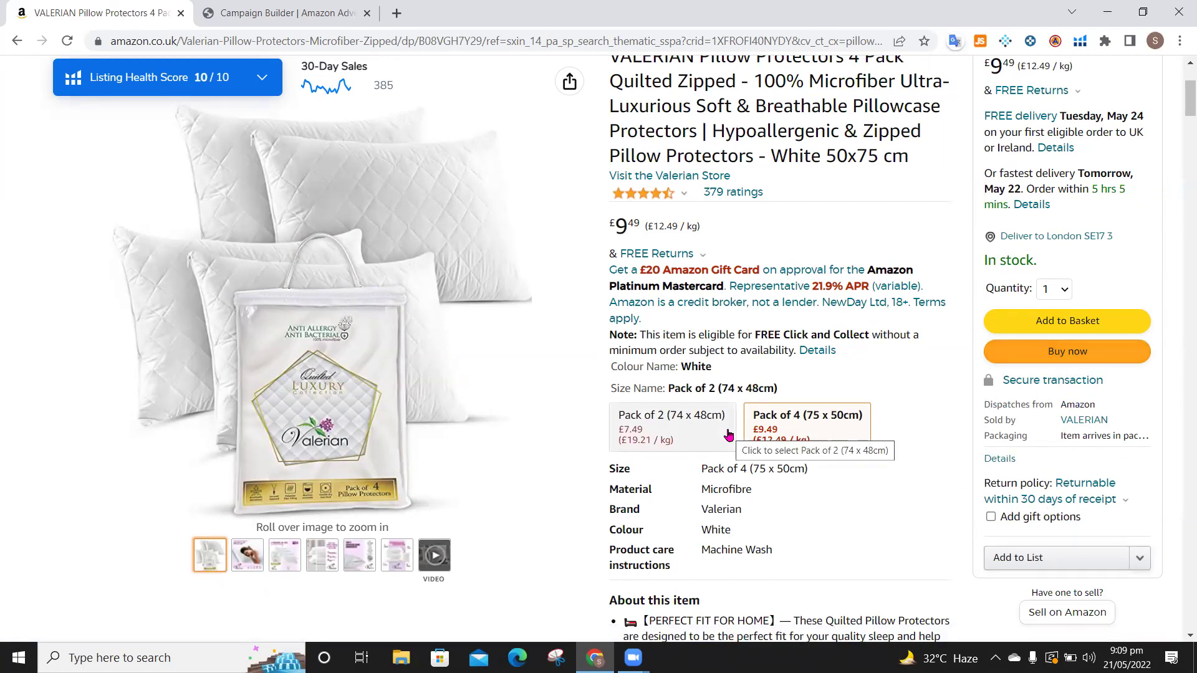
{"action": "scroll", "coordinate": [729, 434], "scroll_direction": "down", "scroll_amount": 3}
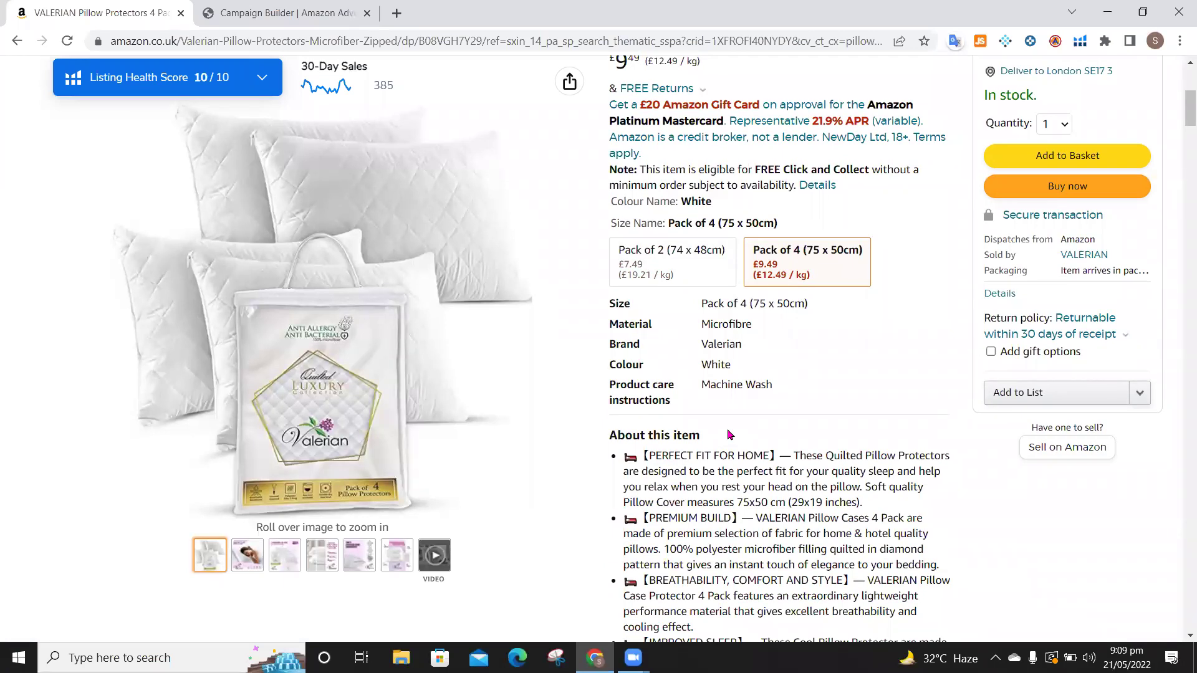
{"action": "scroll", "coordinate": [729, 435], "scroll_direction": "down", "scroll_amount": 15}
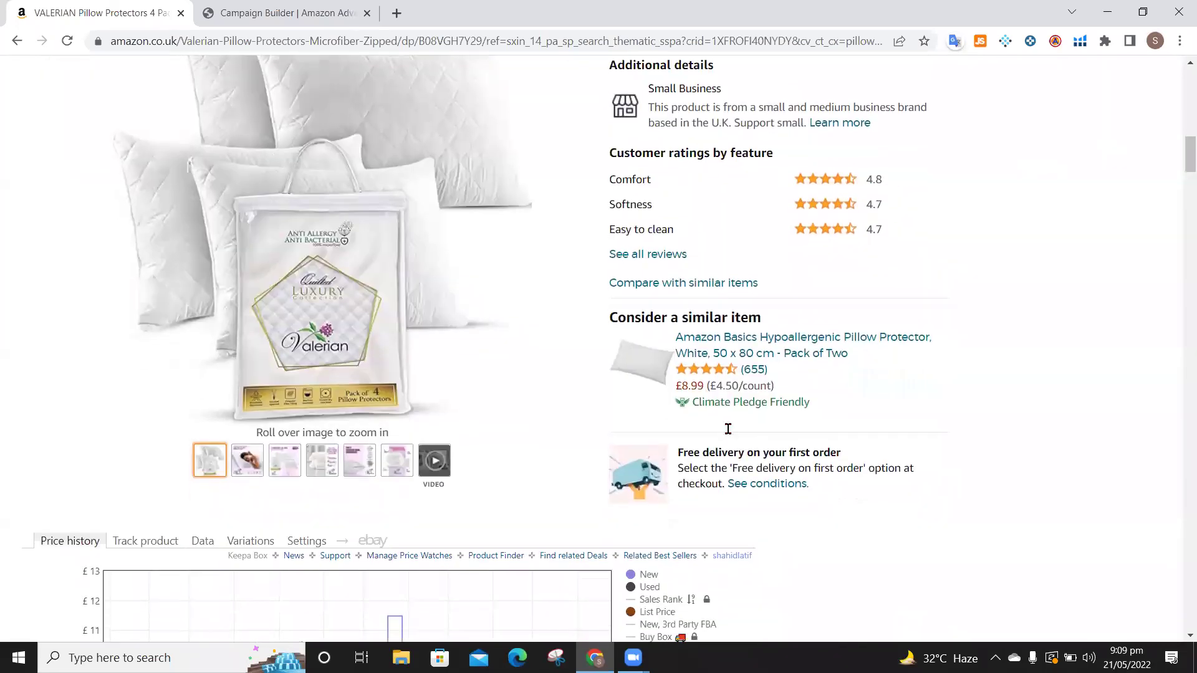
- Return to the Amazon Ads campaign builder and start a new Sponsored Products campaign
{"action": "left_click", "coordinate": [235, 13]}
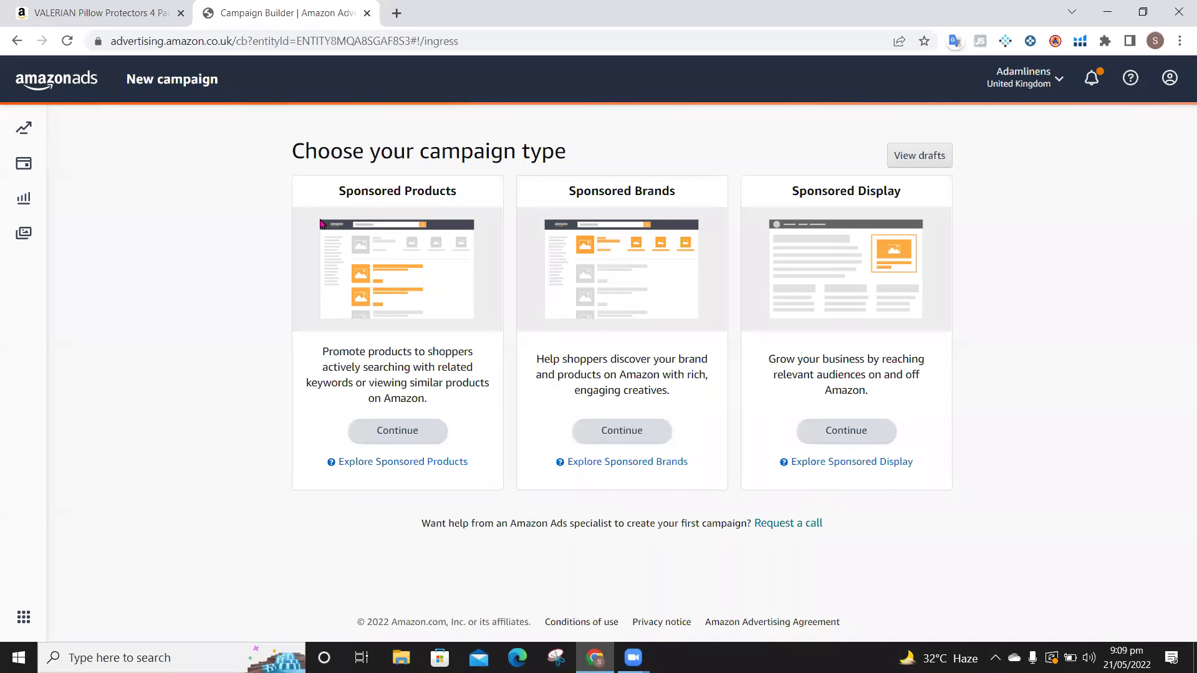
{"action": "left_click", "coordinate": [396, 435]}
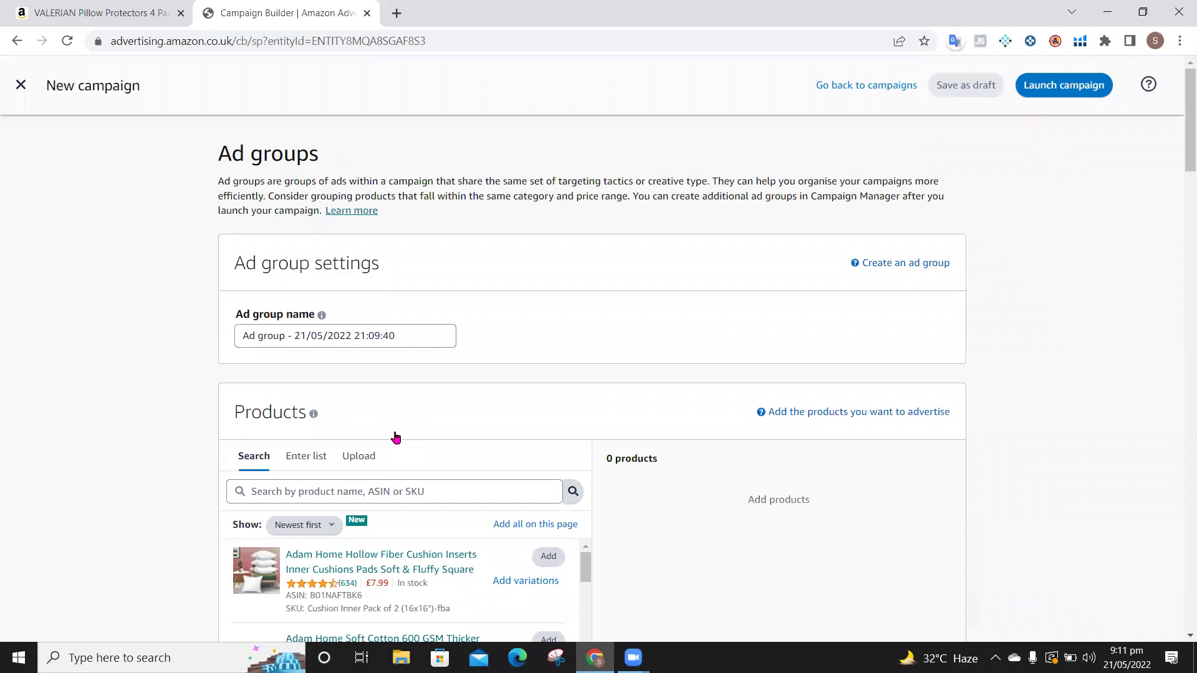
- Go back to the Amazon store page, rerun the pillow protectors search in Home & Kitchen, and compare sponsored with regular results
{"action": "left_click", "coordinate": [80, 6]}
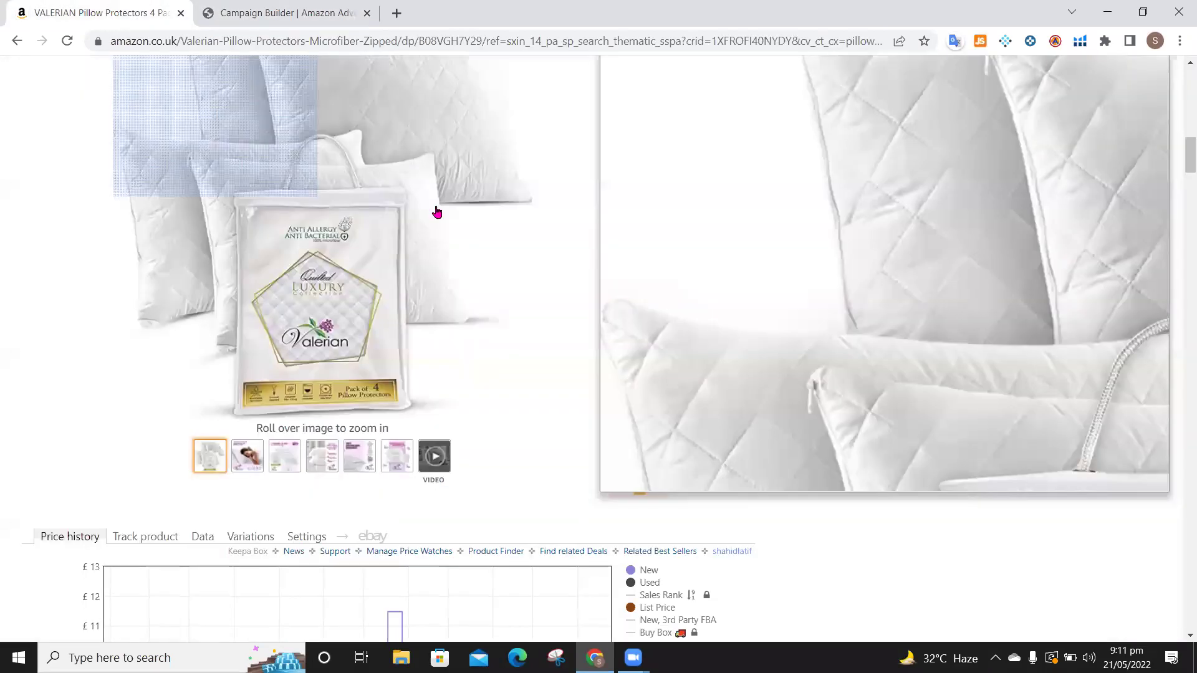
{"action": "scroll", "coordinate": [534, 289], "scroll_direction": "up", "scroll_amount": 2}
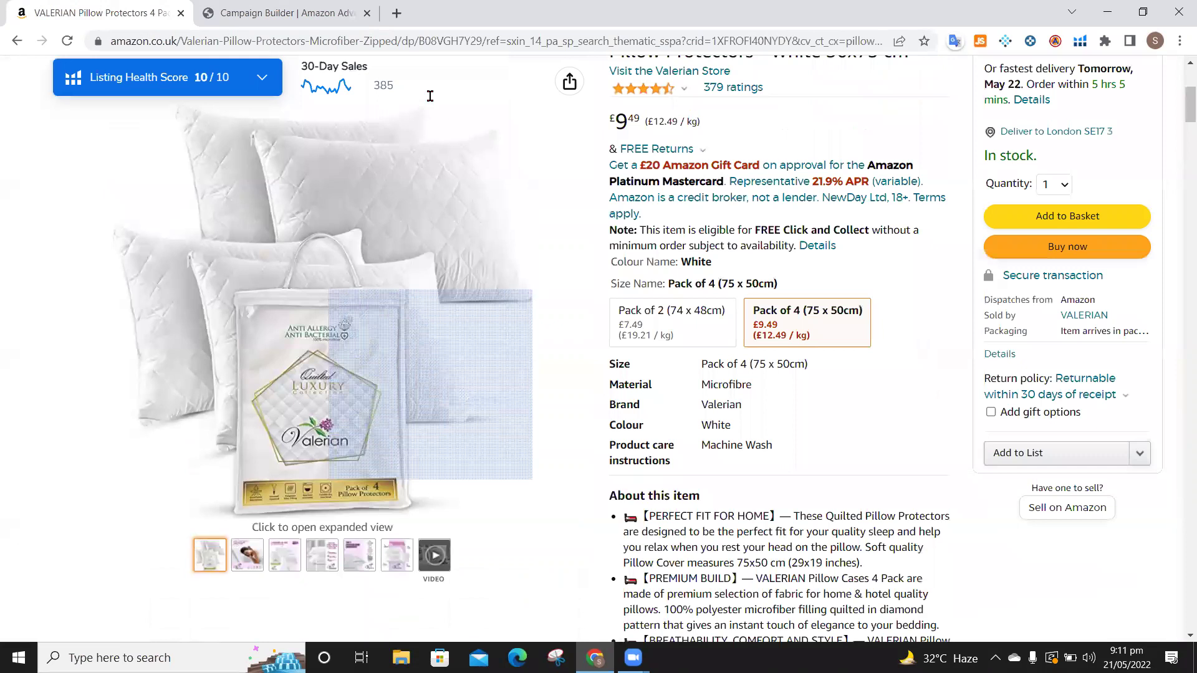
{"action": "scroll", "coordinate": [430, 96], "scroll_direction": "up", "scroll_amount": 5}
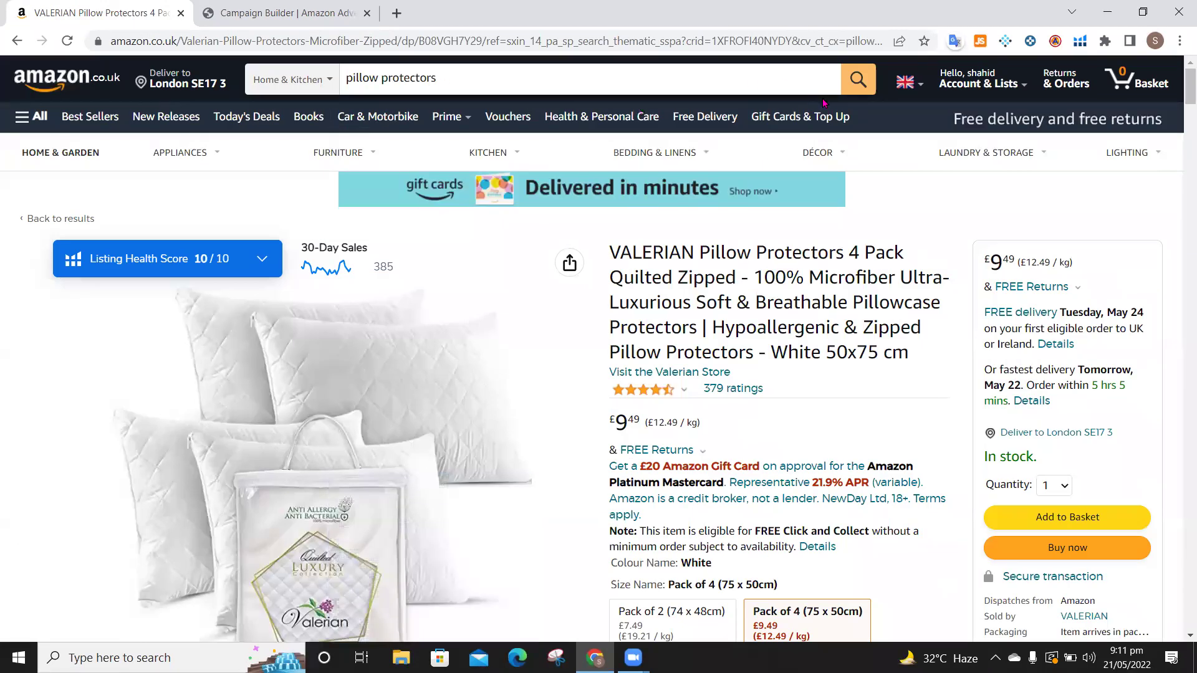
{"action": "left_click", "coordinate": [858, 80]}
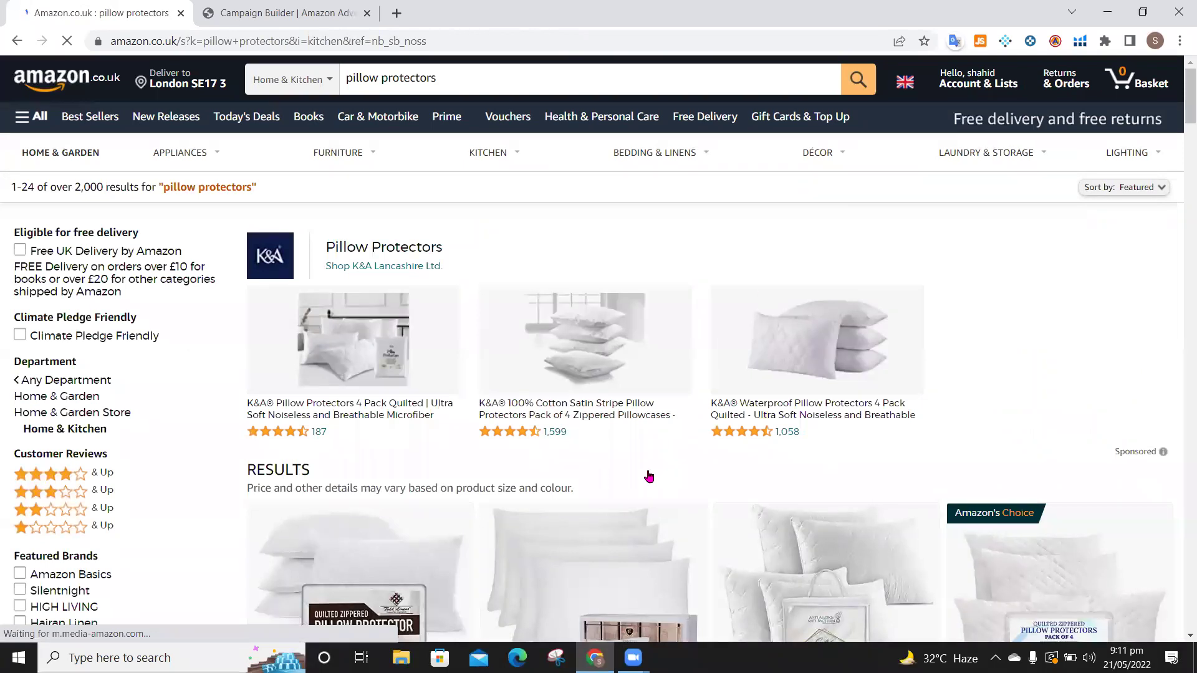
{"action": "scroll", "coordinate": [649, 477], "scroll_direction": "down", "scroll_amount": 5}
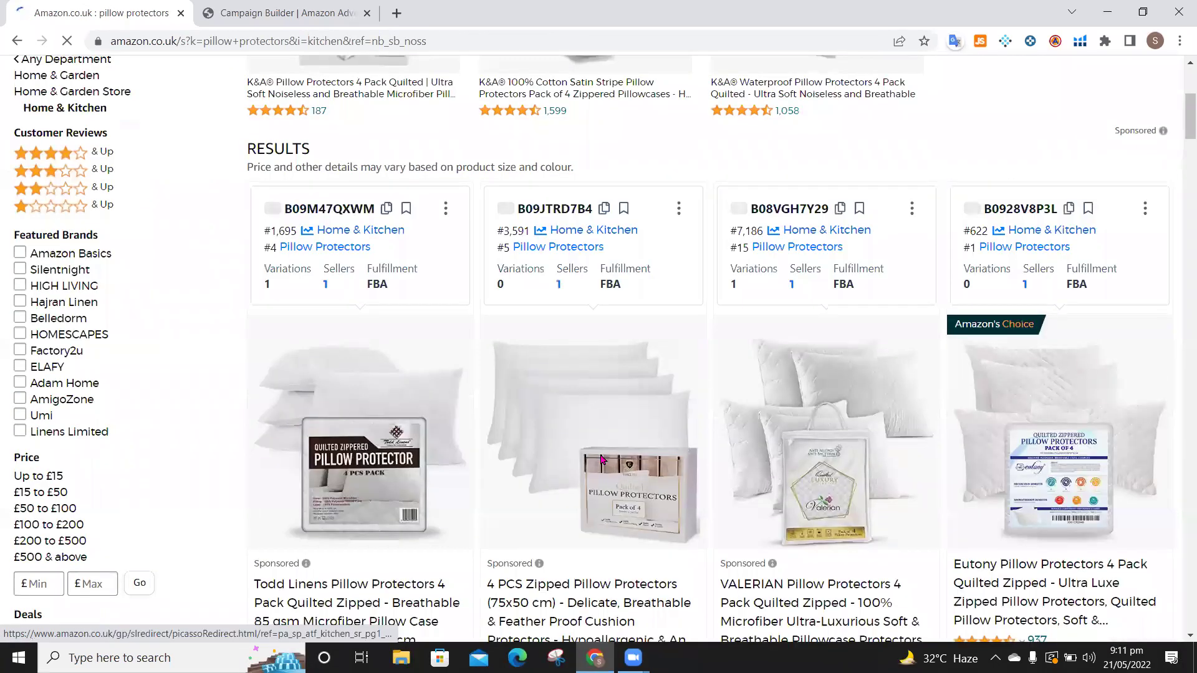
{"action": "scroll", "coordinate": [602, 460], "scroll_direction": "down", "scroll_amount": 7}
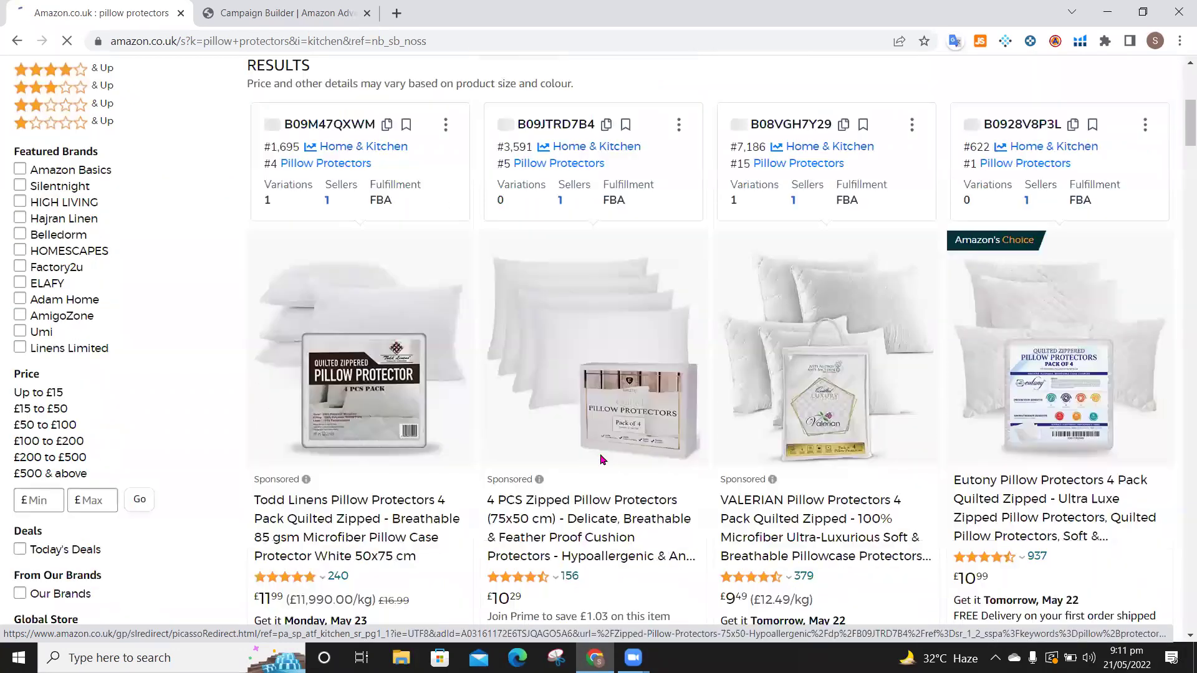
{"action": "scroll", "coordinate": [539, 469], "scroll_direction": "down", "scroll_amount": 5}
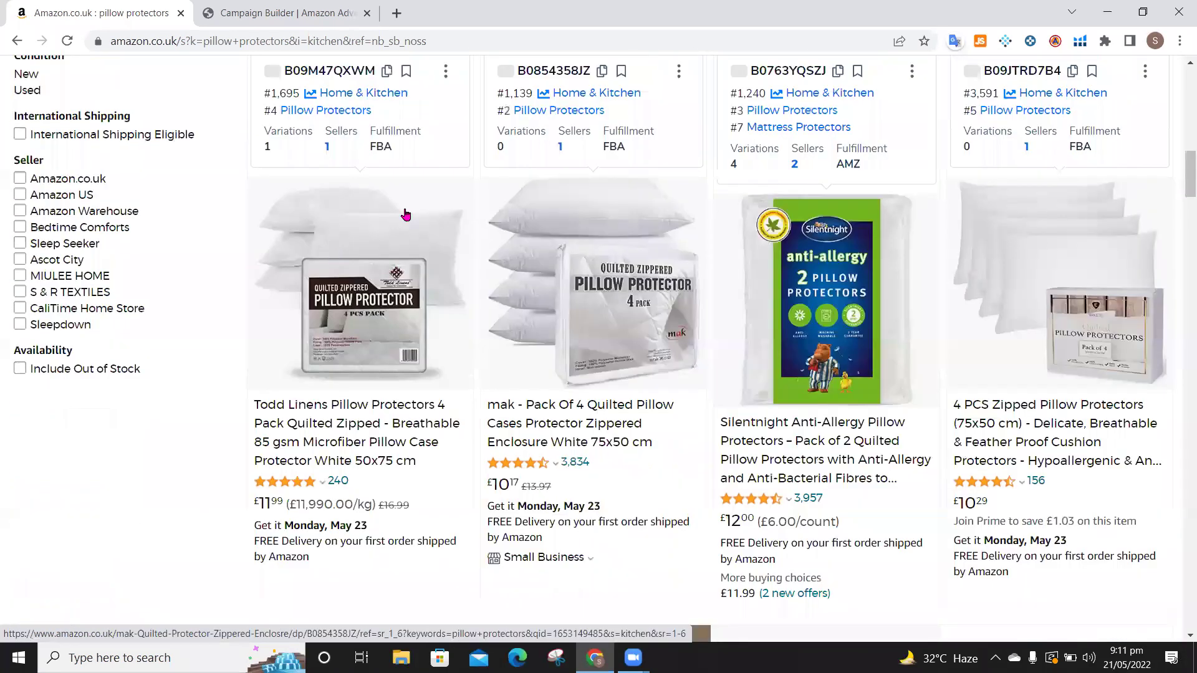
- Open the Todd Linens Pillow Protectors 4 Pack listing and examine the sponsored product carousels on its page
{"action": "left_click", "coordinate": [350, 296]}
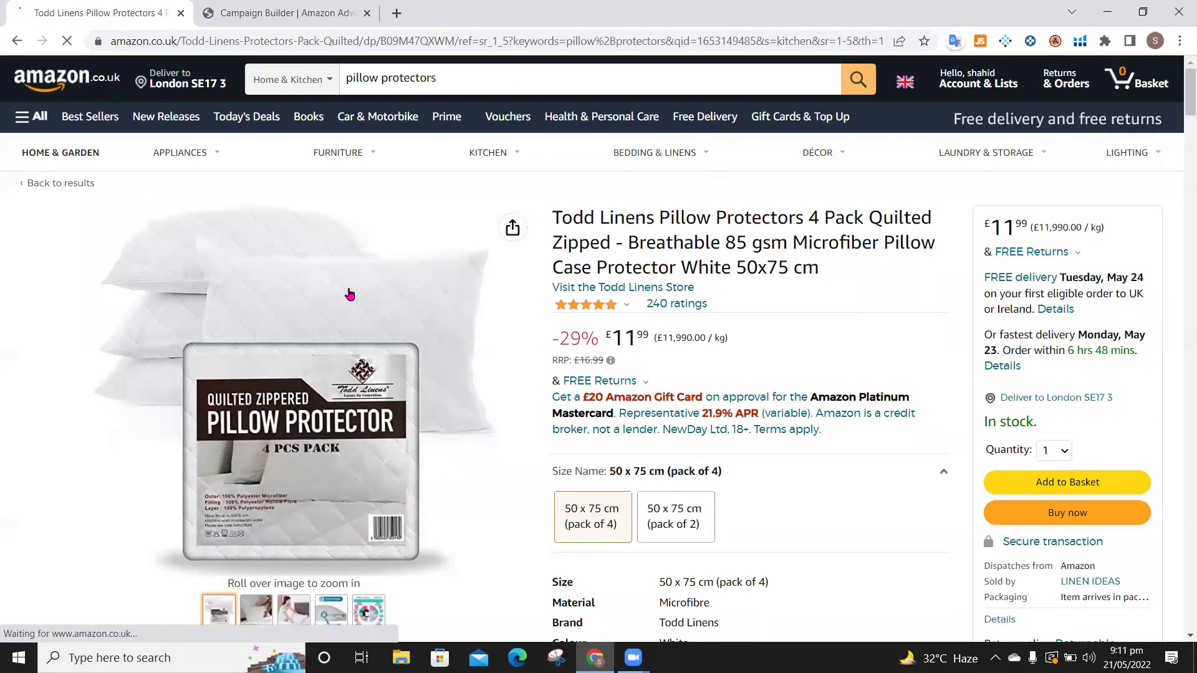
{"action": "scroll", "coordinate": [350, 296], "scroll_direction": "down", "scroll_amount": 5}
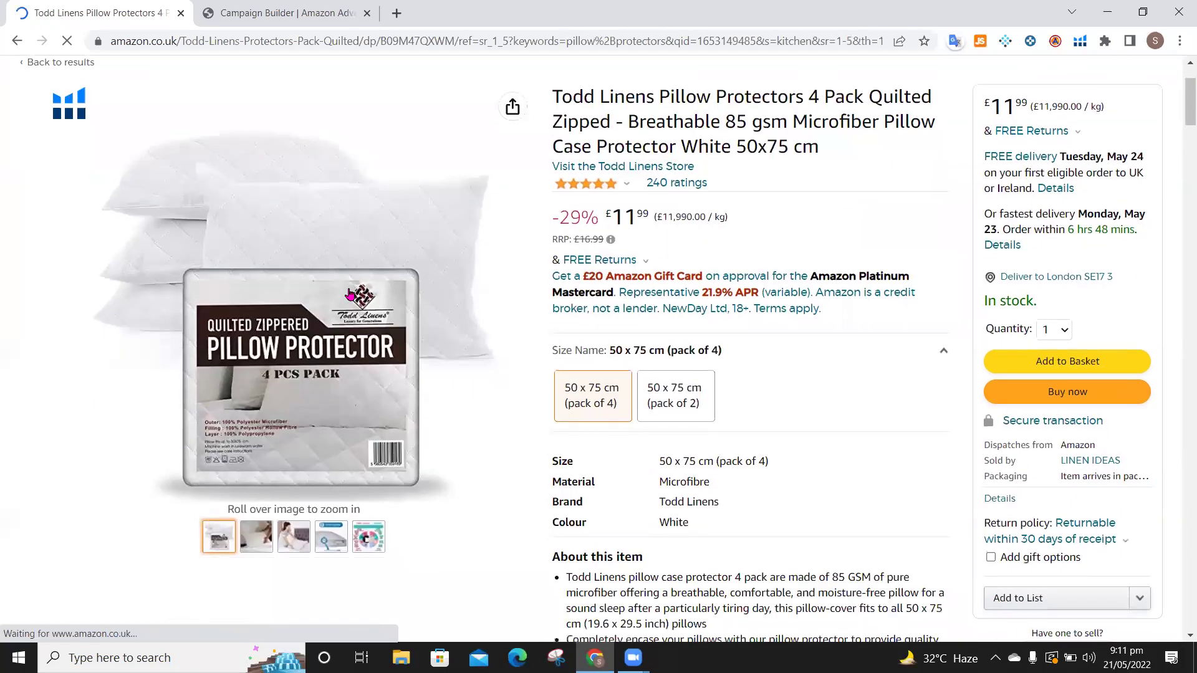
{"action": "scroll", "coordinate": [350, 296], "scroll_direction": "down", "scroll_amount": 6}
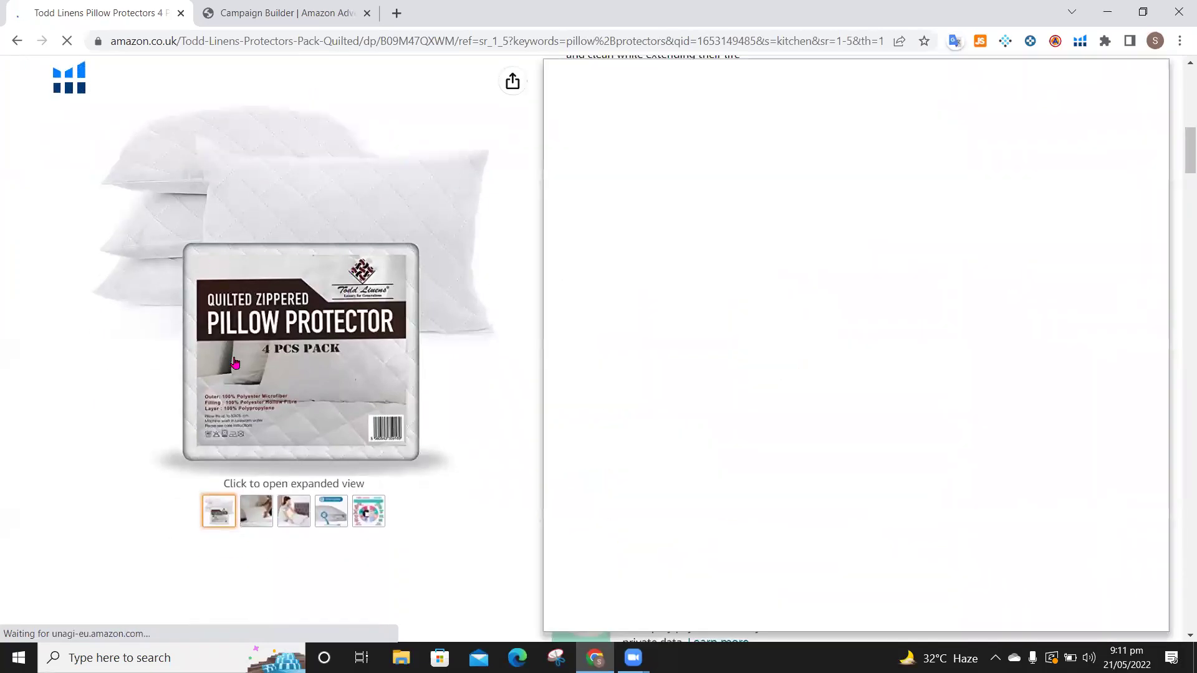
{"action": "scroll", "coordinate": [419, 375], "scroll_direction": "down", "scroll_amount": 15}
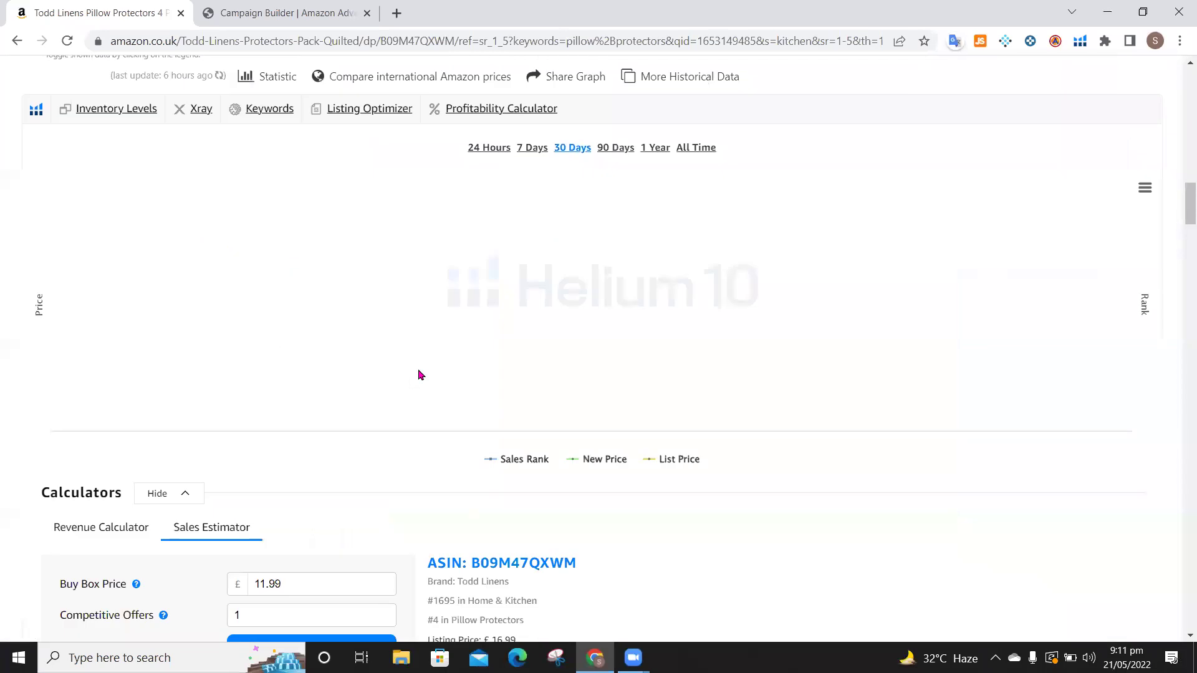
{"action": "scroll", "coordinate": [420, 375], "scroll_direction": "down", "scroll_amount": 10}
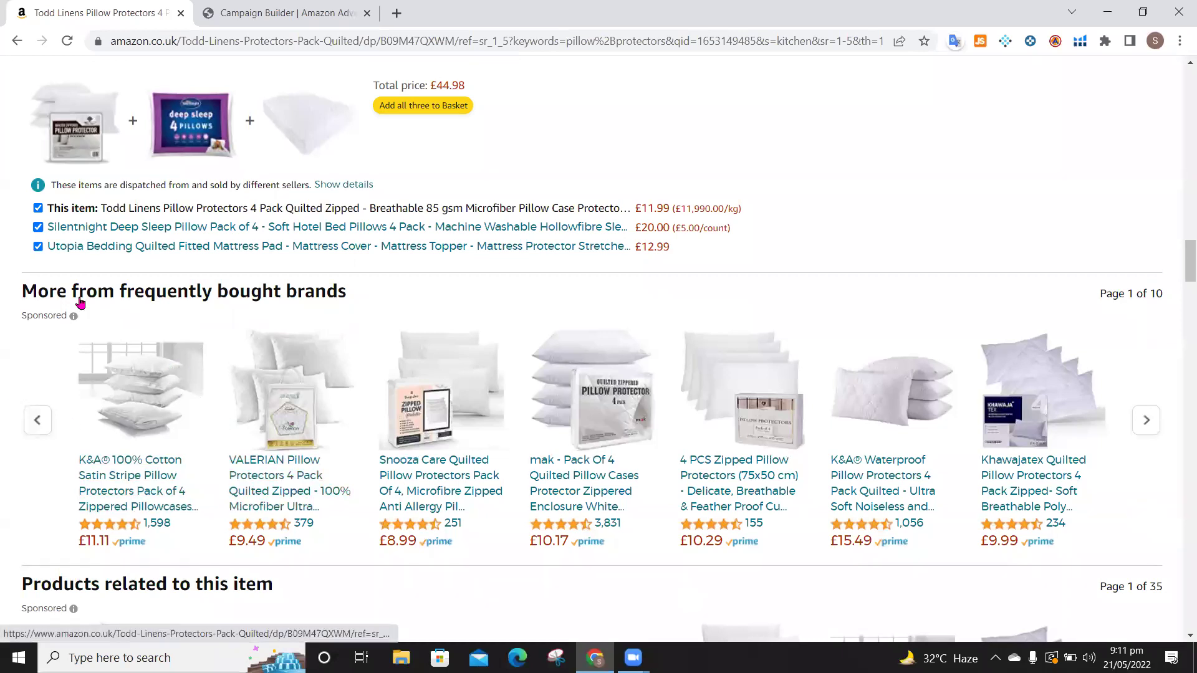
{"action": "scroll", "coordinate": [23, 235], "scroll_direction": "down", "scroll_amount": 7}
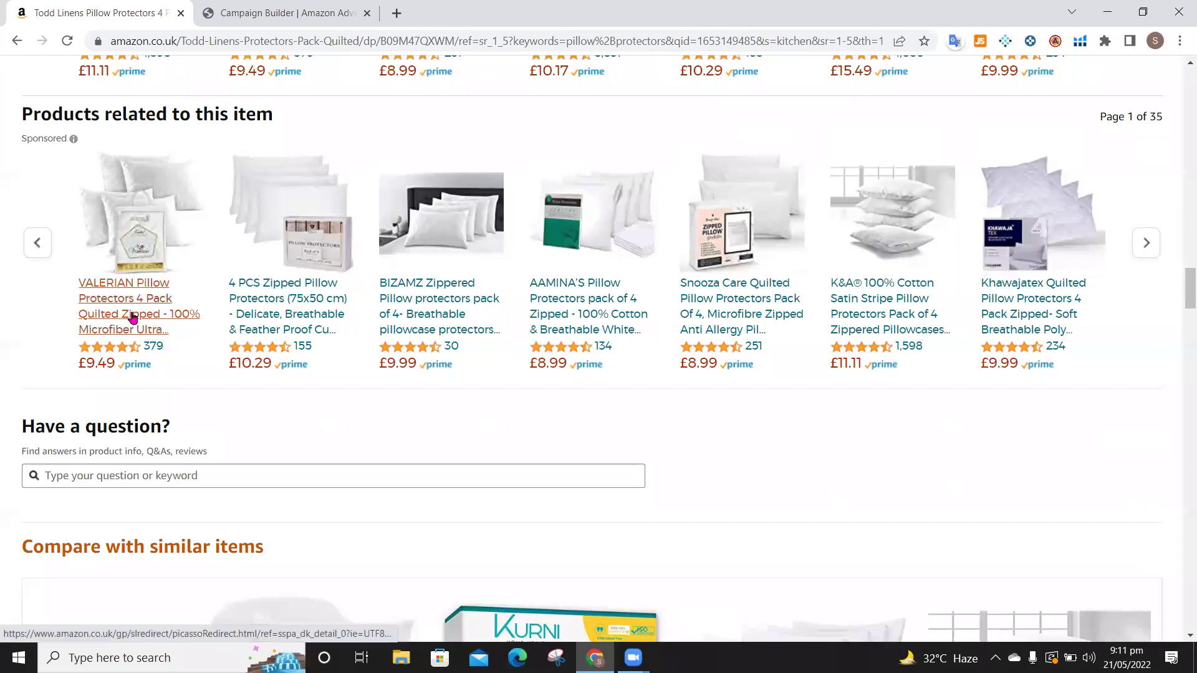
{"action": "scroll", "coordinate": [133, 318], "scroll_direction": "up", "scroll_amount": 2}
{"action": "scroll", "coordinate": [133, 318], "scroll_direction": "up", "scroll_amount": 15}
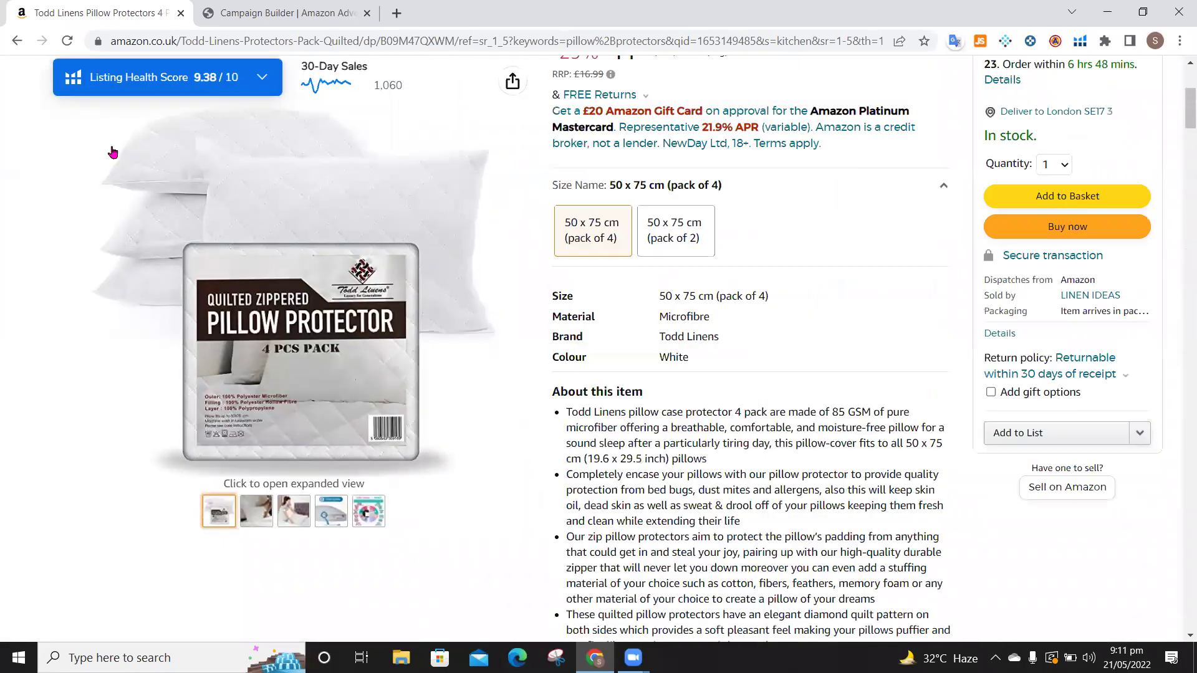
- Return to the campaign builder and read the help on creating an ad group, closing it when done
{"action": "left_click", "coordinate": [237, 13]}
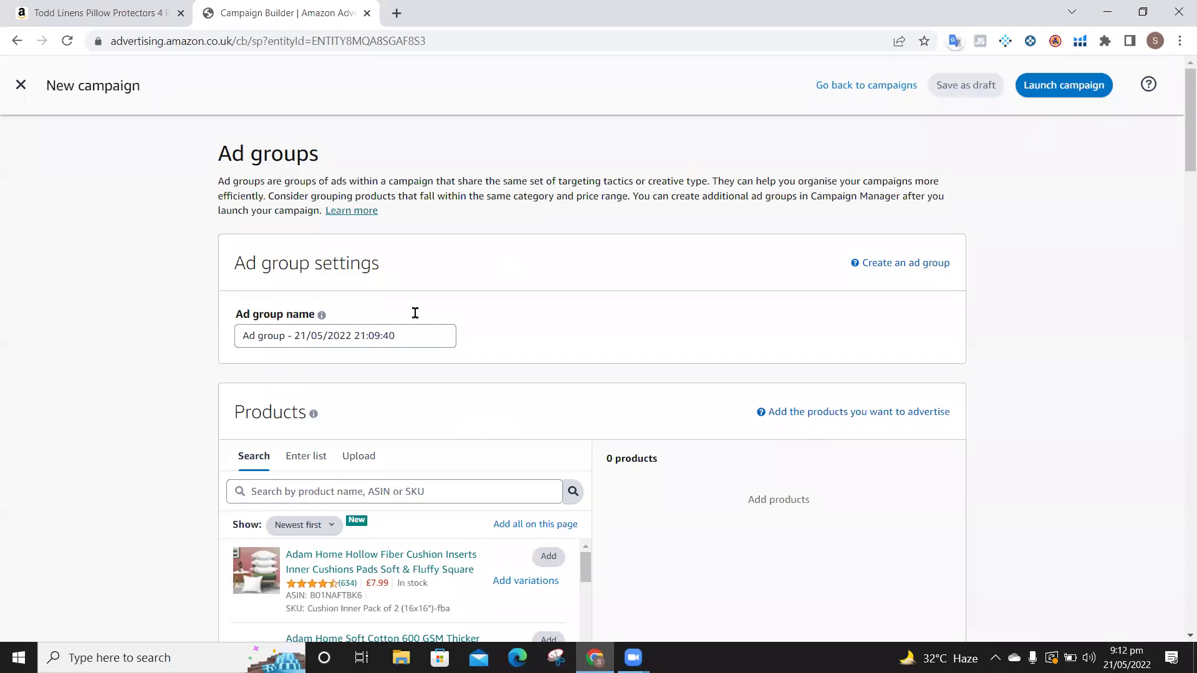
{"action": "mouse_move", "coordinate": [322, 316]}
{"action": "left_click", "coordinate": [882, 272]}
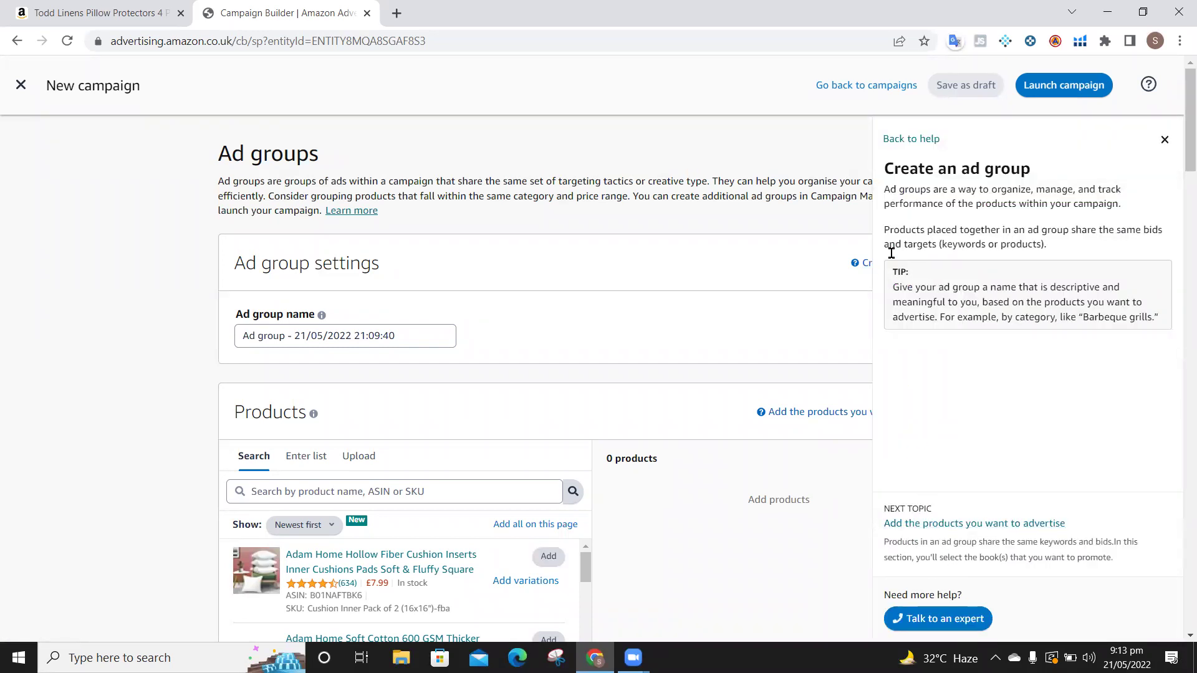
{"action": "left_click", "coordinate": [1162, 141]}
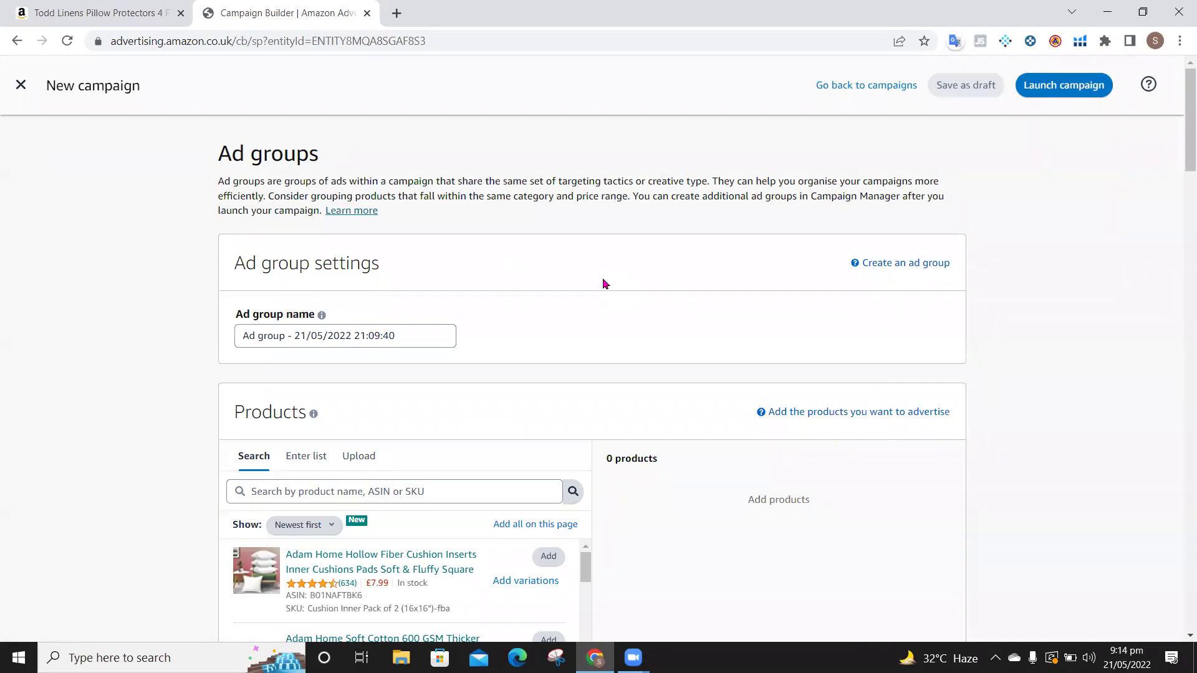
- Name the ad group "Pillows Auto 1" in the ad group settings
{"action": "left_click", "coordinate": [394, 337]}
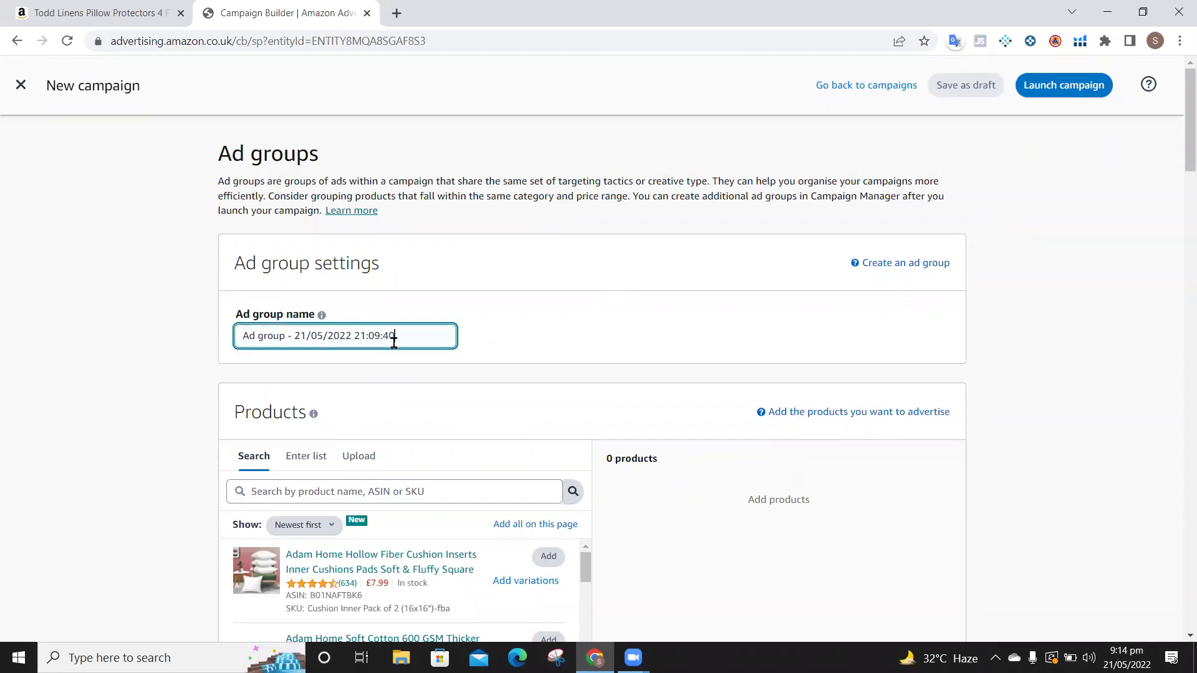
{"action": "triple_click", "coordinate": [397, 328]}
{"action": "type", "text": "pillow"}
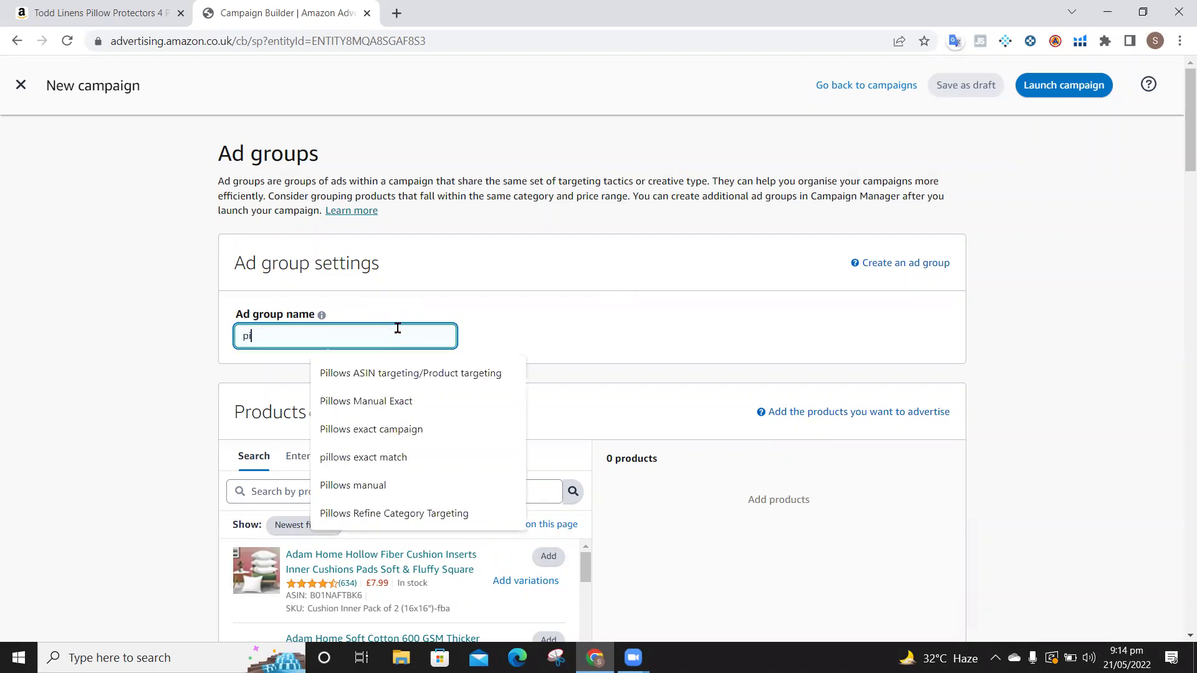
{"action": "key", "text": "BackSpace"}
{"action": "key", "text": "BackSpace"}
{"action": "key", "text": "BackSpace"}
{"action": "key", "text": "BackSpace"}
{"action": "key", "text": "BackSpace"}
{"action": "key", "text": "BackSpace"}
{"action": "type", "text": "Pillows Auto 1"}
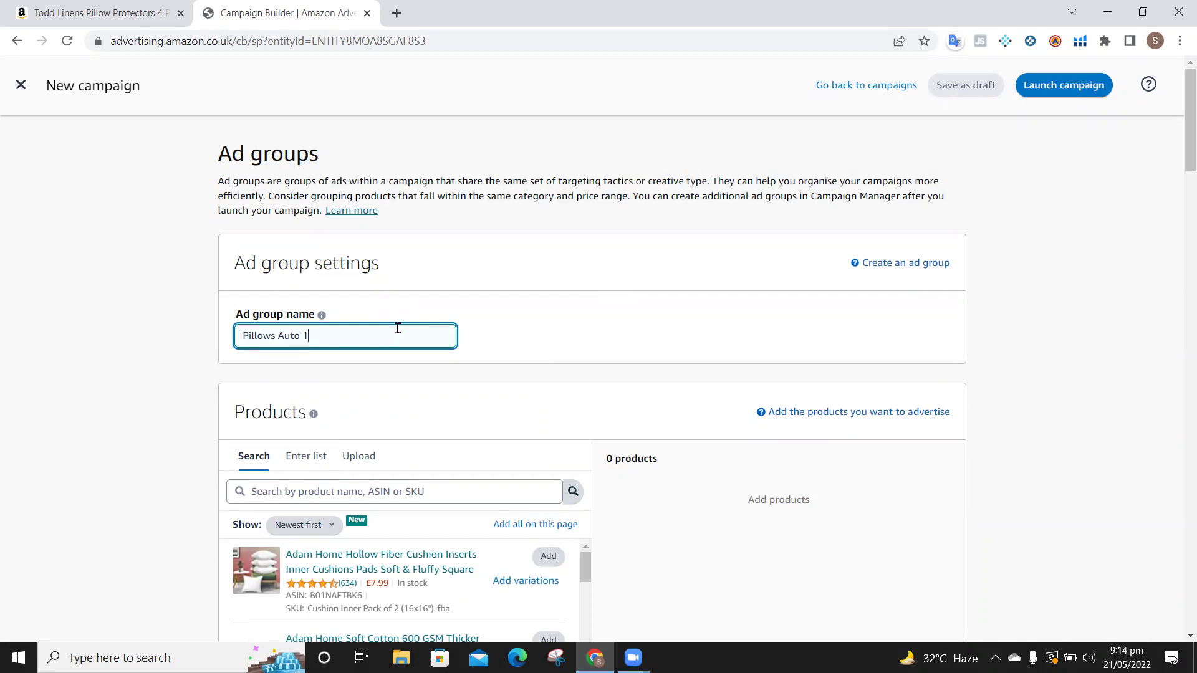
{"action": "key", "text": "ctrl+a"}
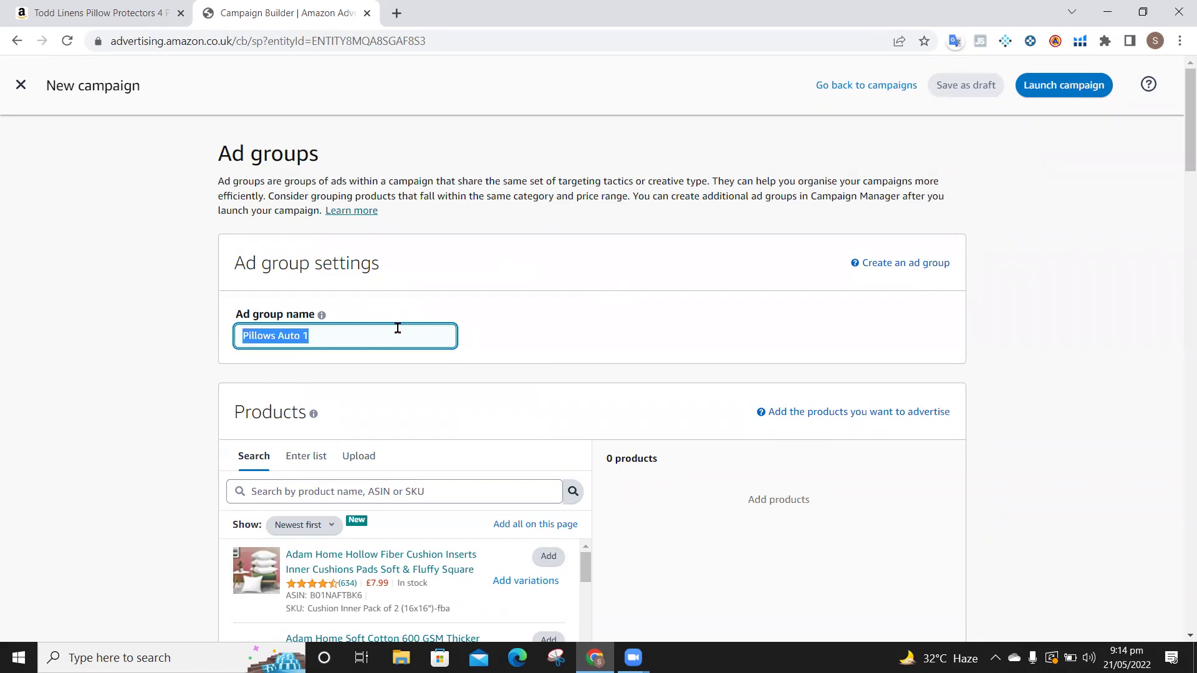
{"action": "left_click", "coordinate": [122, 356]}
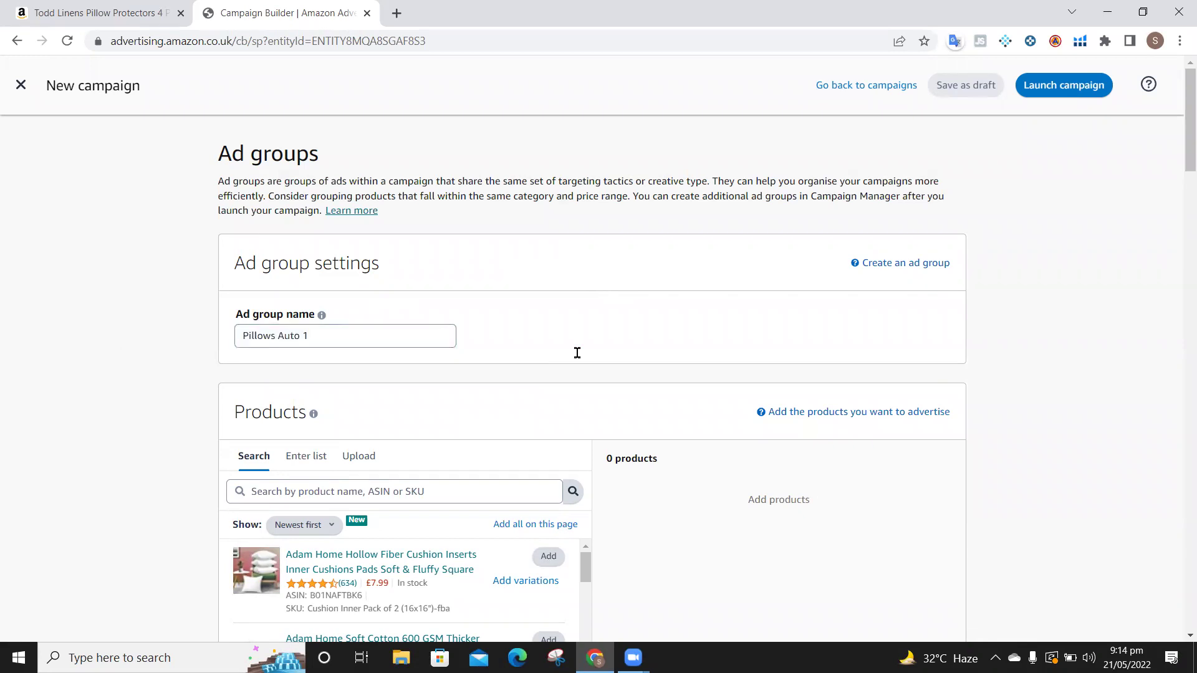
- Look through the product list for the ad group to see which items can be advertised and which are ineligible
{"action": "scroll", "coordinate": [600, 384], "scroll_direction": "down", "scroll_amount": 2}
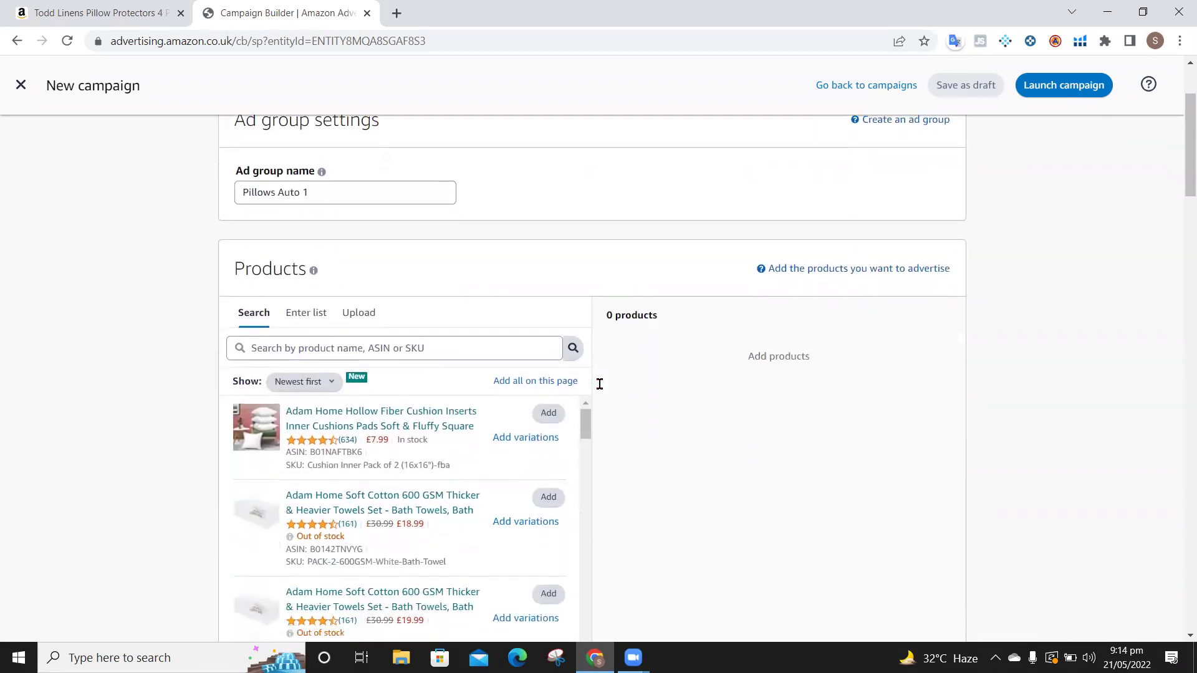
{"action": "scroll", "coordinate": [780, 518], "scroll_direction": "down", "scroll_amount": 2}
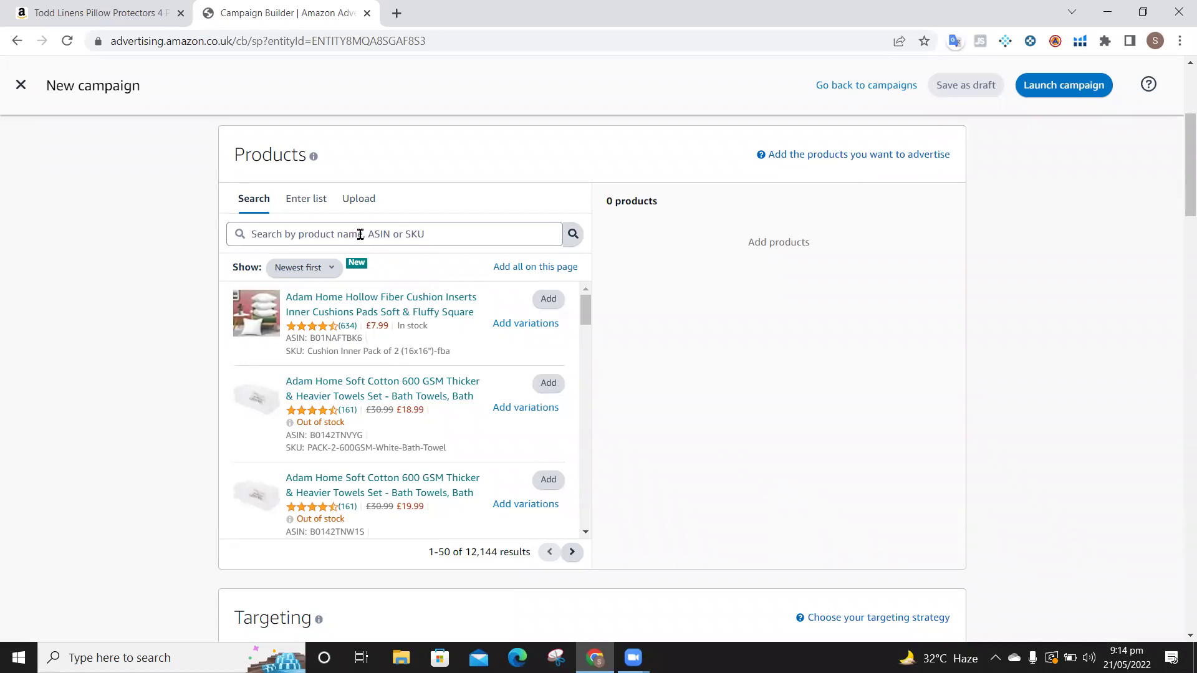
{"action": "scroll", "coordinate": [300, 434], "scroll_direction": "down", "scroll_amount": 3}
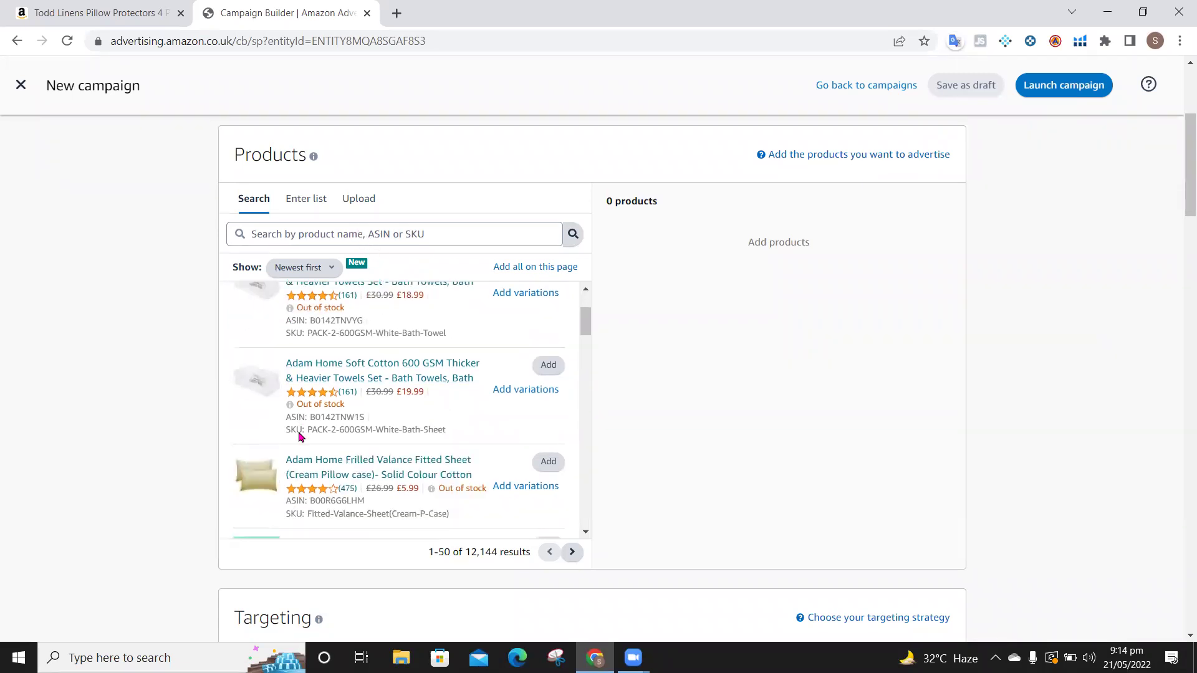
{"action": "scroll", "coordinate": [299, 437], "scroll_direction": "down", "scroll_amount": 5}
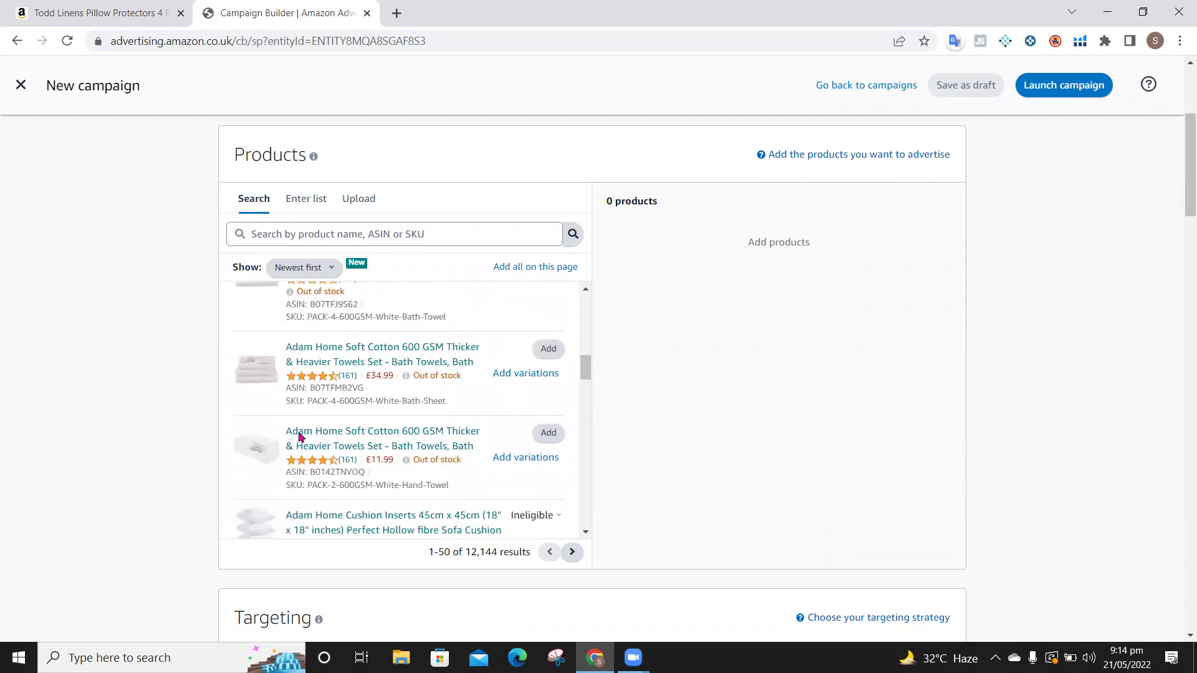
{"action": "scroll", "coordinate": [299, 437], "scroll_direction": "down", "scroll_amount": 8}
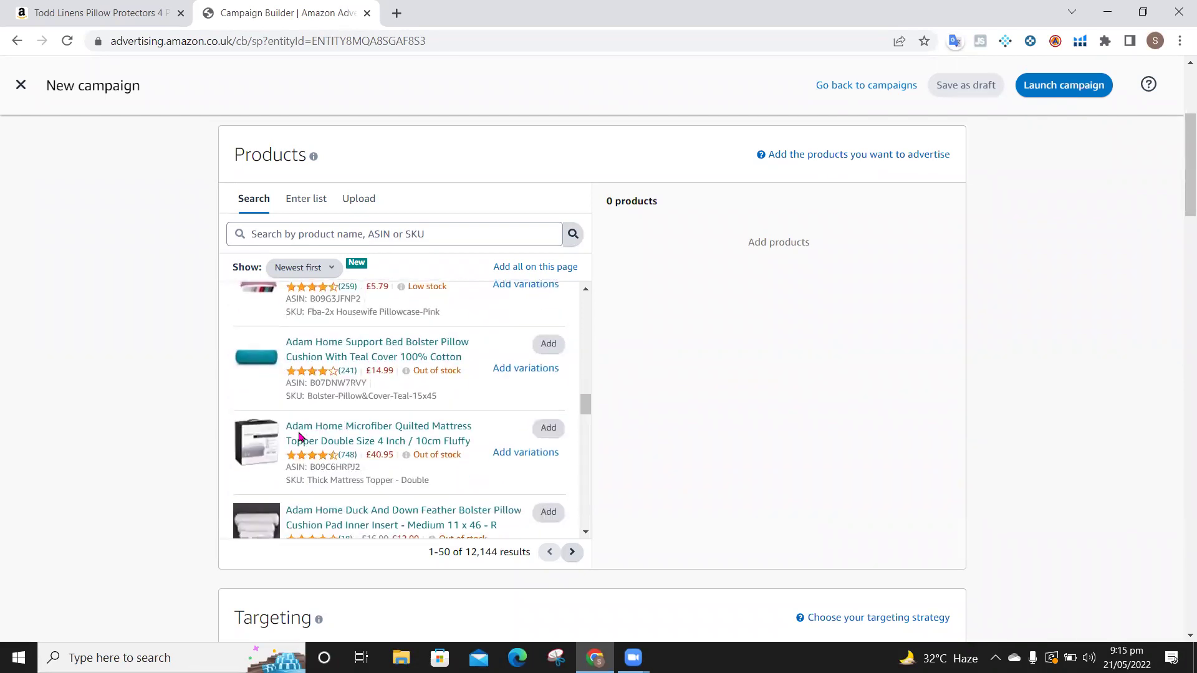
{"action": "scroll", "coordinate": [300, 436], "scroll_direction": "down", "scroll_amount": 2}
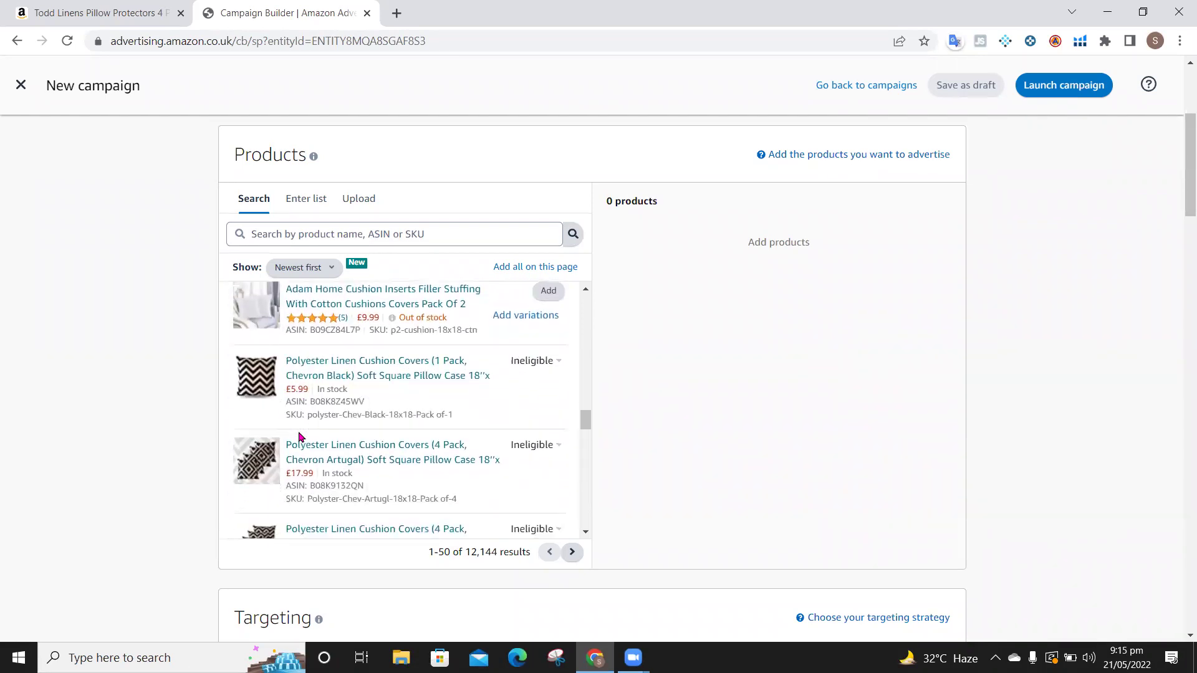
{"action": "scroll", "coordinate": [299, 437], "scroll_direction": "down", "scroll_amount": 8}
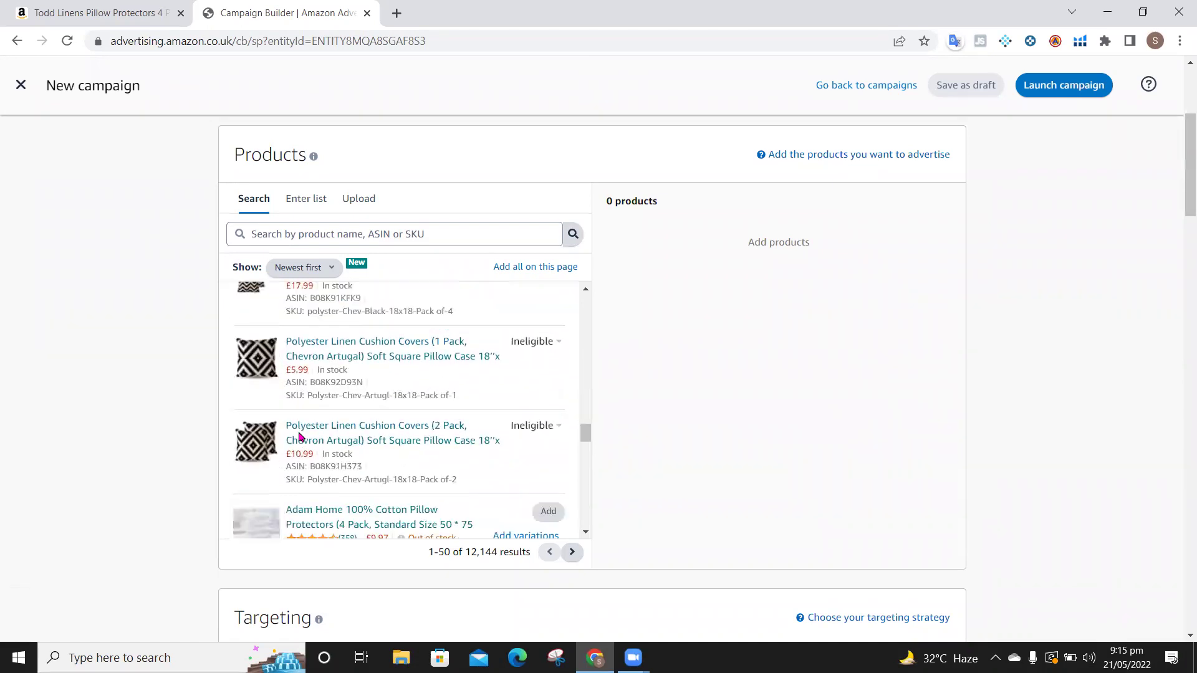
{"action": "scroll", "coordinate": [299, 437], "scroll_direction": "down", "scroll_amount": 2}
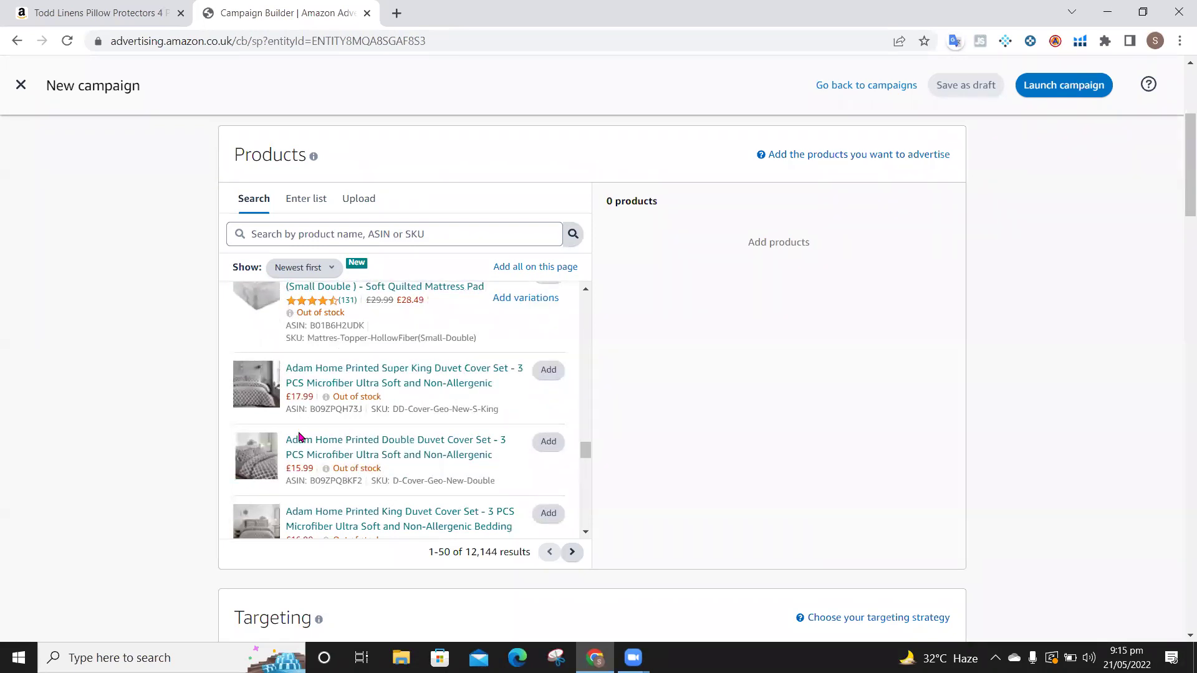
{"action": "scroll", "coordinate": [299, 436], "scroll_direction": "up", "scroll_amount": 10}
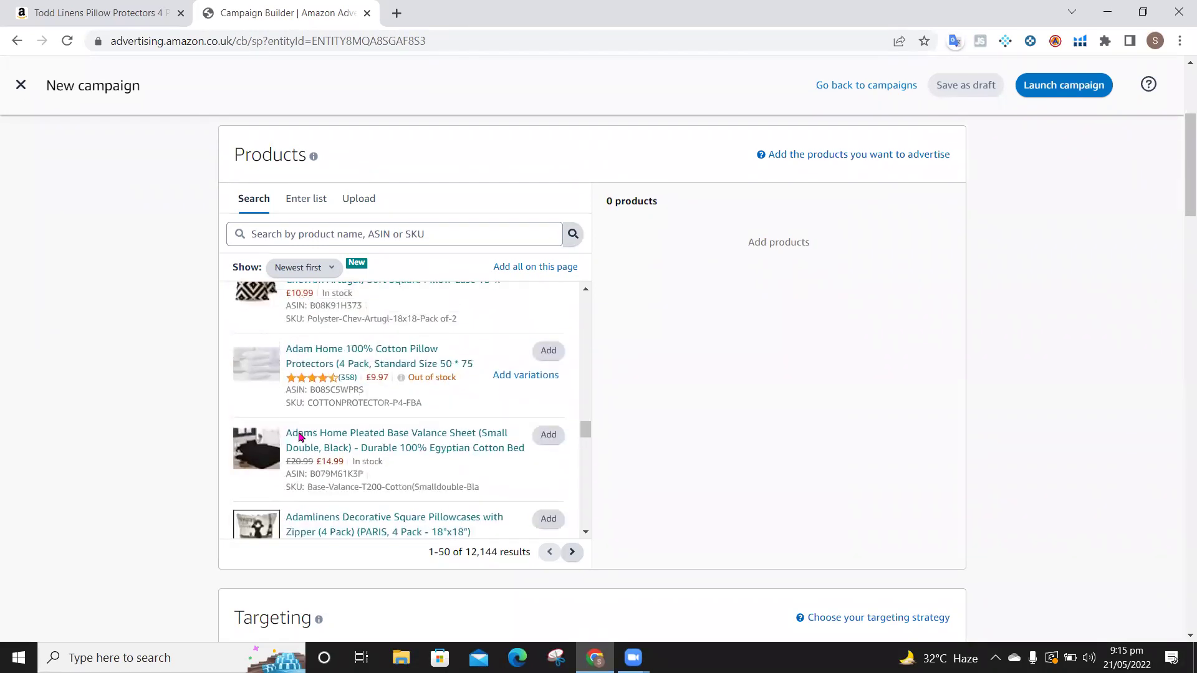
{"action": "scroll", "coordinate": [300, 437], "scroll_direction": "up", "scroll_amount": 10}
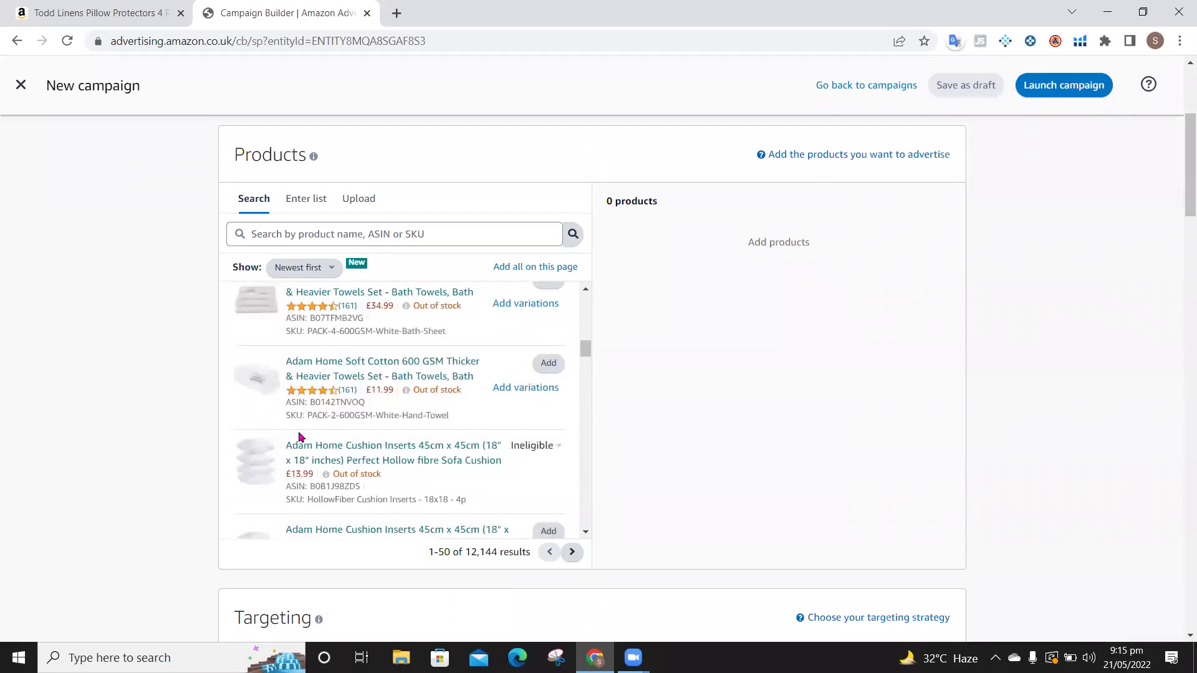
{"action": "scroll", "coordinate": [299, 437], "scroll_direction": "up", "scroll_amount": 3}
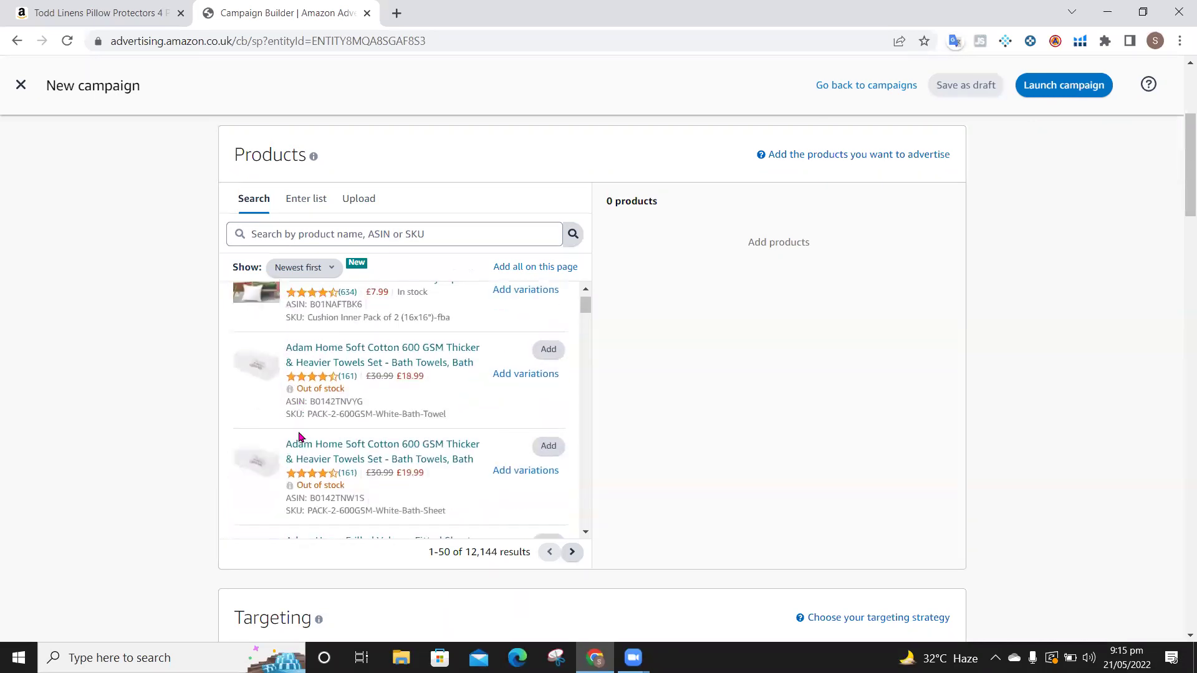
- Look at the option for adding products by an ASIN list and return to the product search
{"action": "left_click", "coordinate": [315, 208]}
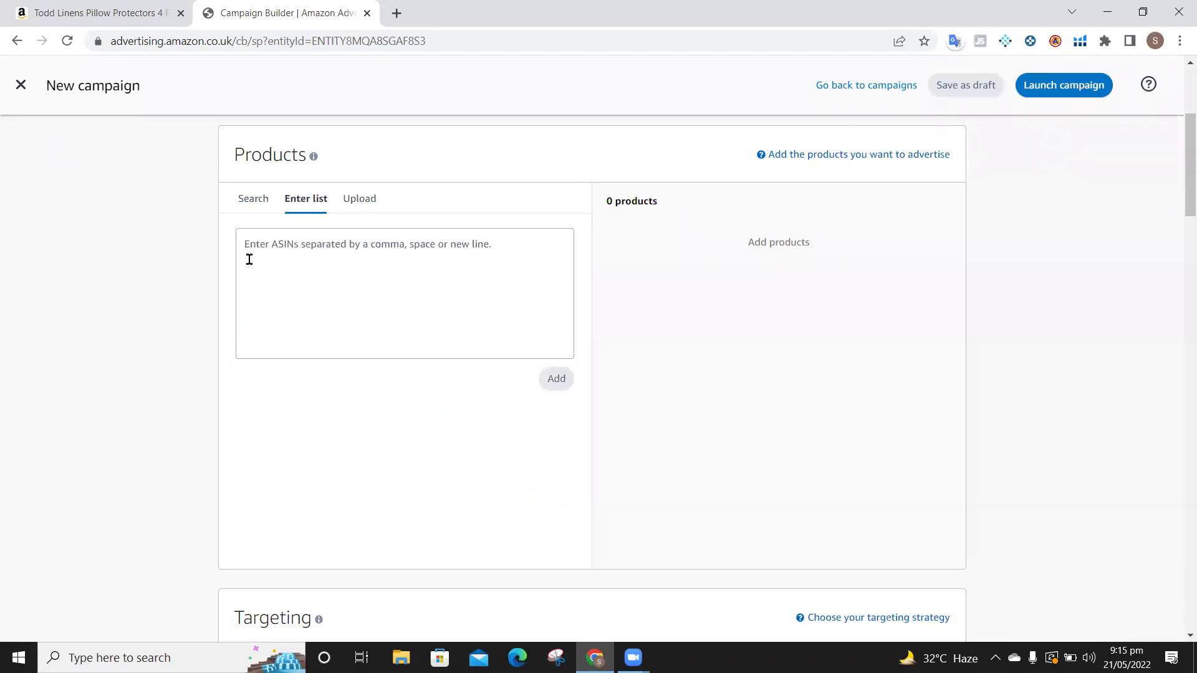
{"action": "left_click", "coordinate": [290, 258]}
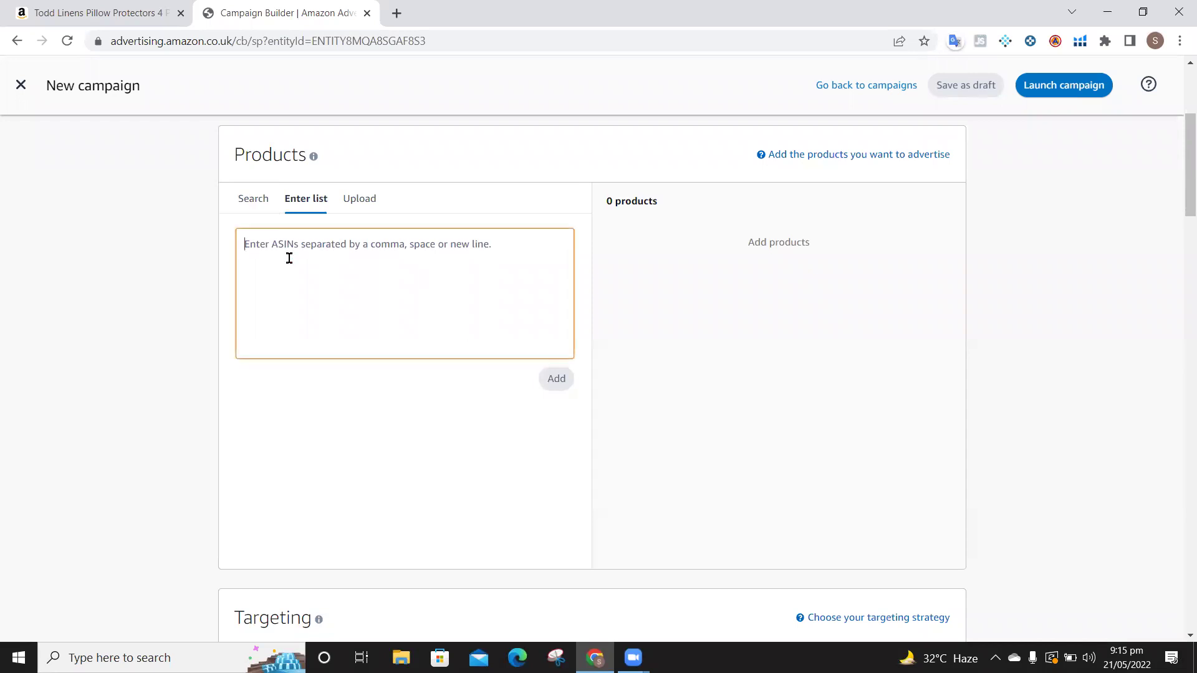
{"action": "left_click", "coordinate": [254, 201]}
- Search the products for "Adam home pillows pack of 2" and sort the results by oldest first
{"action": "scroll", "coordinate": [355, 441], "scroll_direction": "down", "scroll_amount": 3}
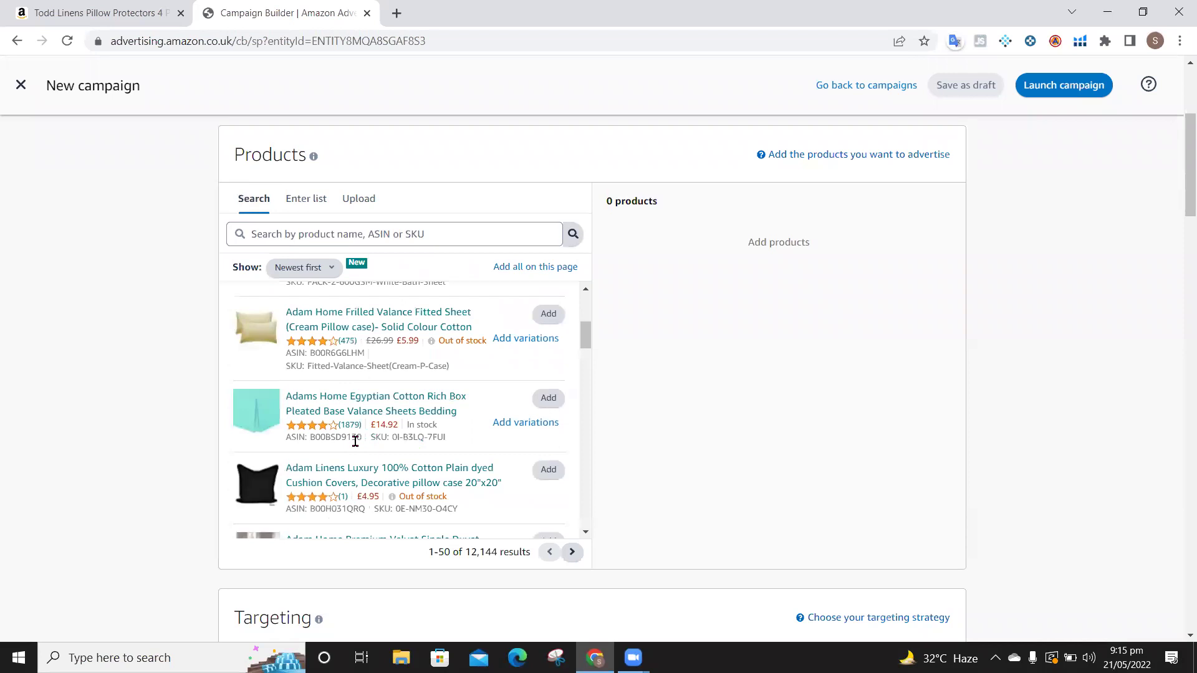
{"action": "scroll", "coordinate": [355, 441], "scroll_direction": "down", "scroll_amount": 1}
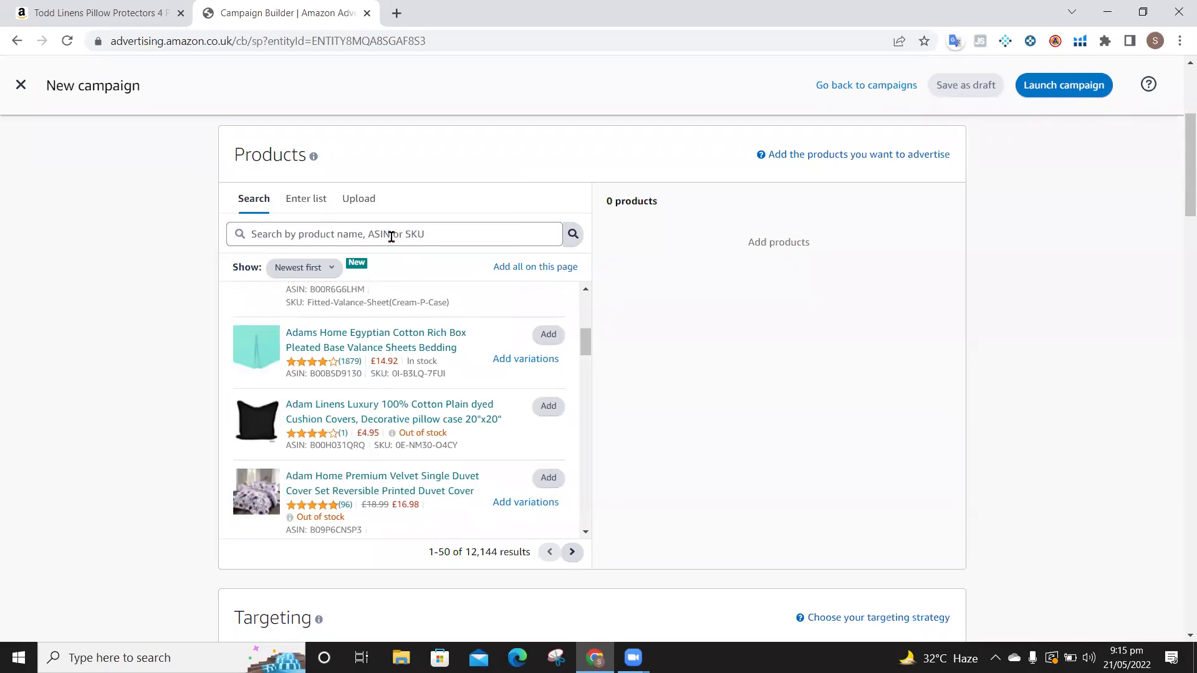
{"action": "left_click", "coordinate": [391, 236]}
{"action": "type", "text": "A"}
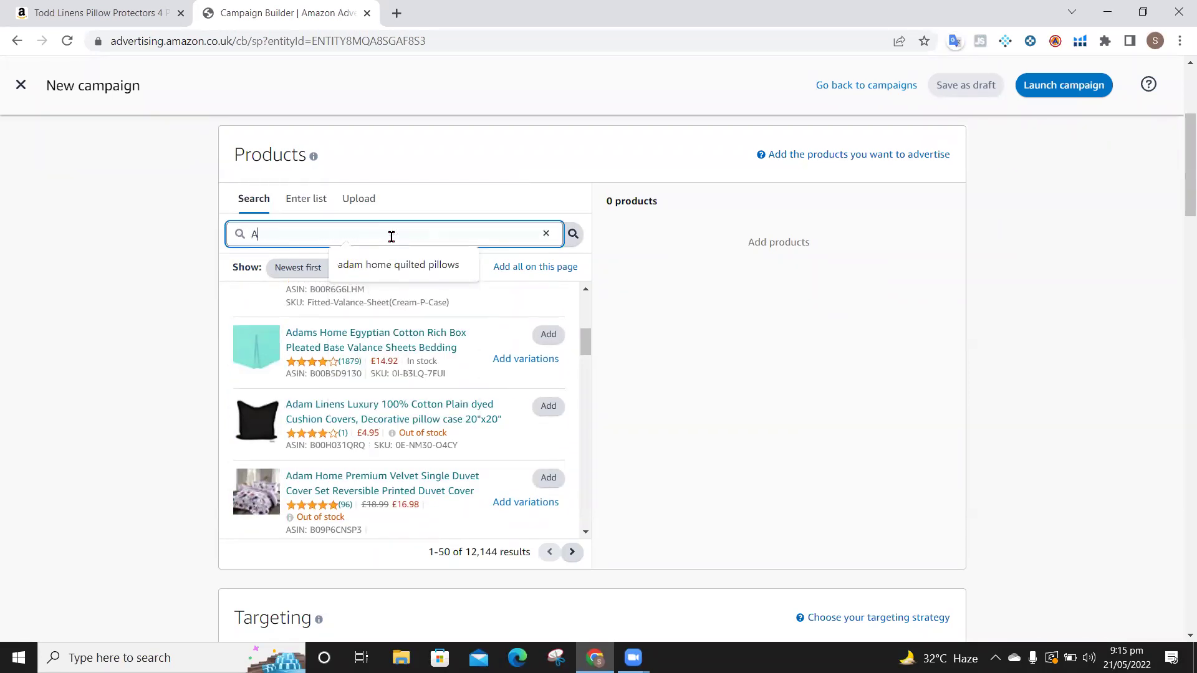
{"action": "type", "text": "dam home pill"}
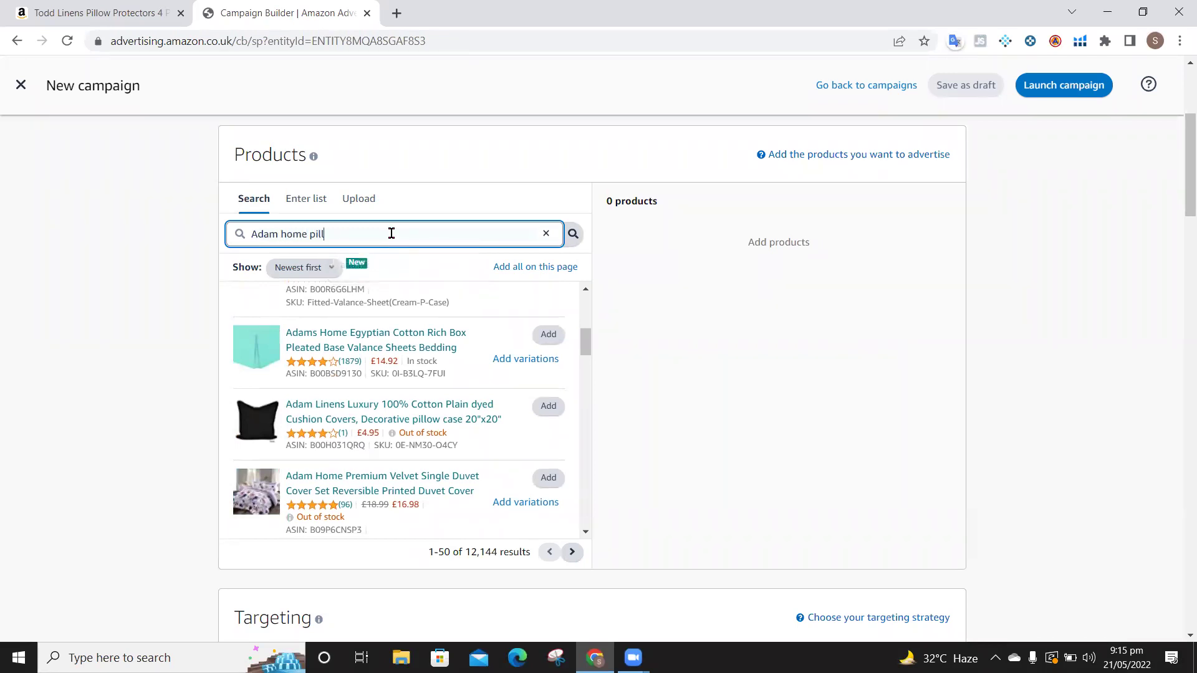
{"action": "type", "text": "ows pack of 2"}
{"action": "left_click", "coordinate": [572, 235]}
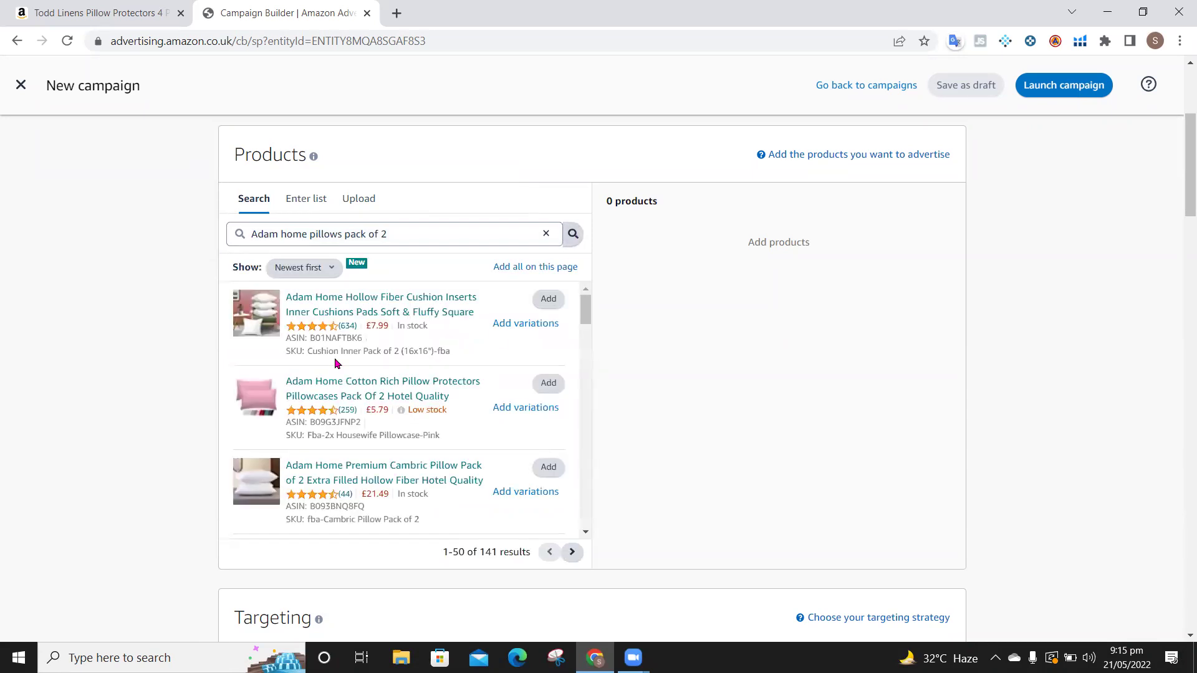
{"action": "left_click", "coordinate": [330, 274]}
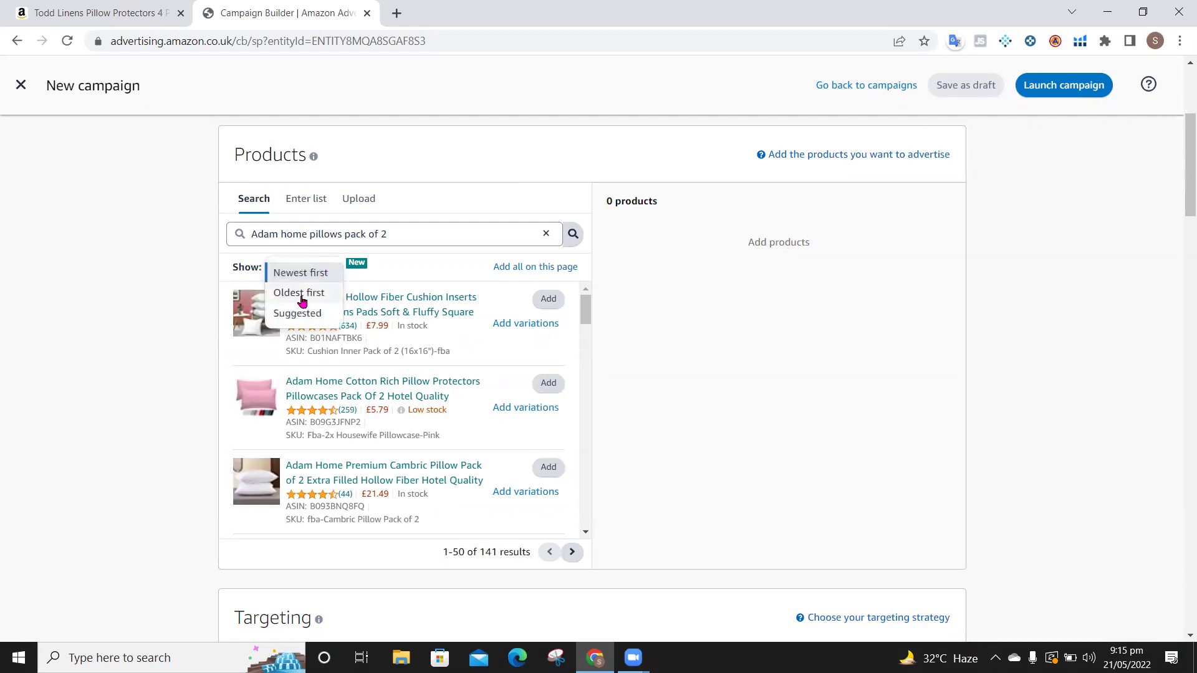
{"action": "left_click", "coordinate": [301, 301]}
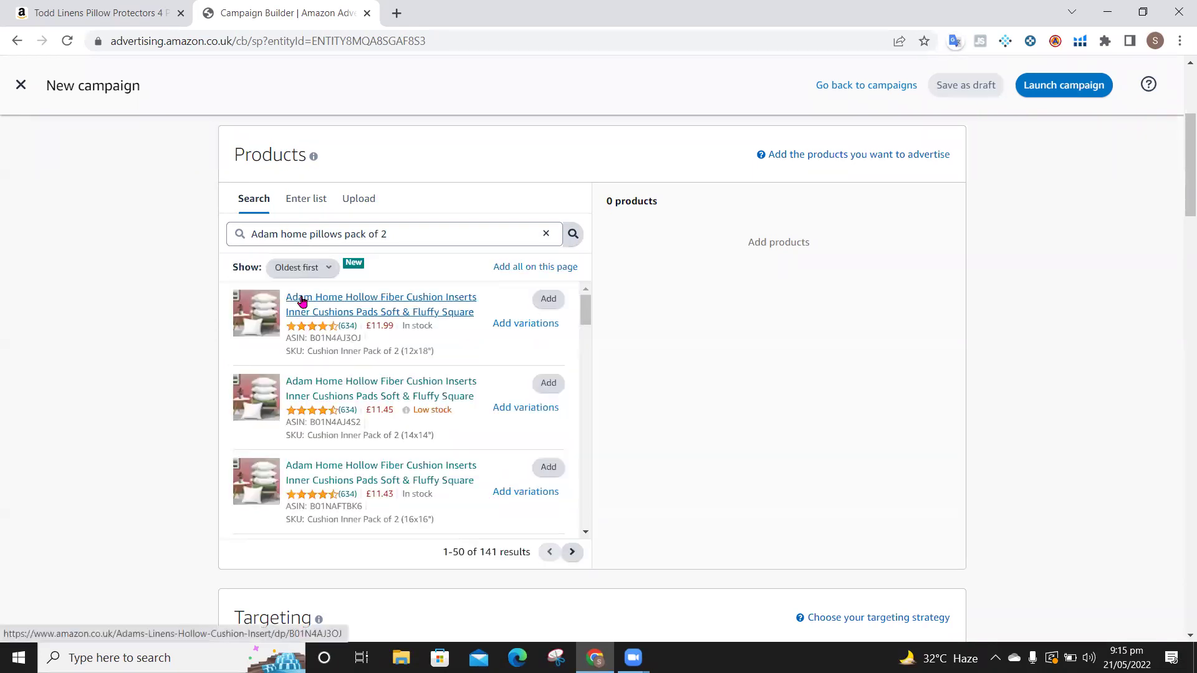
- Find the Adam Home Premium Hotel Quality Pillows Pack of 2 in Bright White, 50x75cm, and add it to the advertised products
{"action": "scroll", "coordinate": [355, 396], "scroll_direction": "down", "scroll_amount": 15}
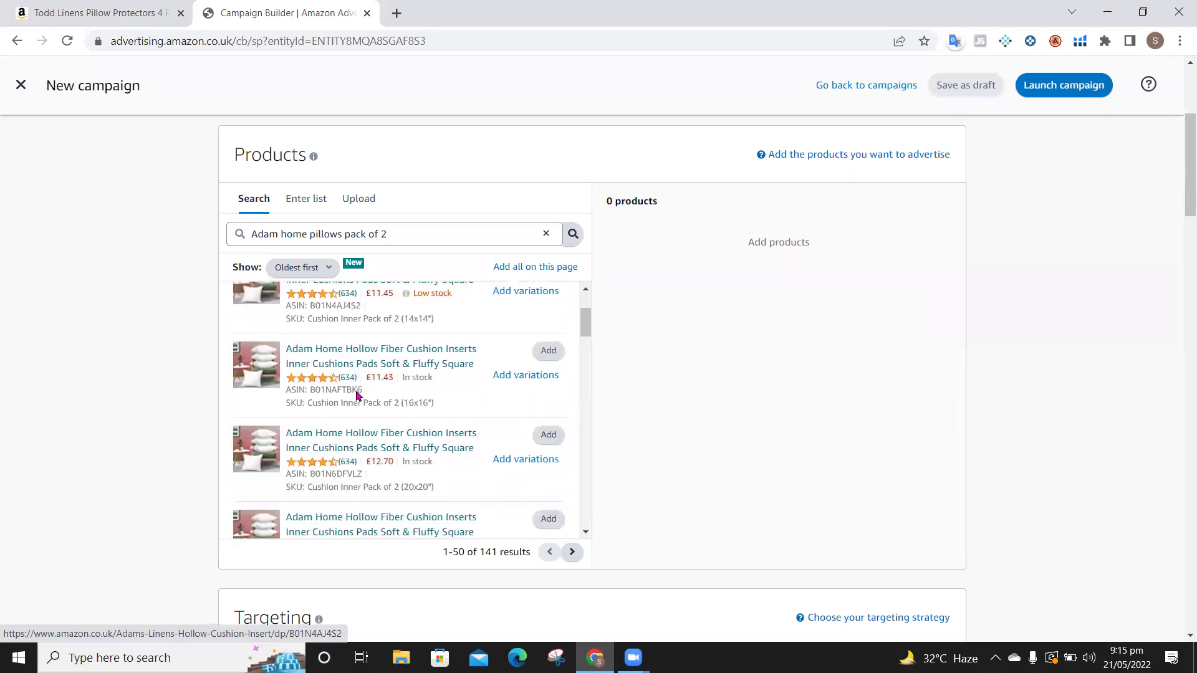
{"action": "scroll", "coordinate": [356, 396], "scroll_direction": "down", "scroll_amount": 2}
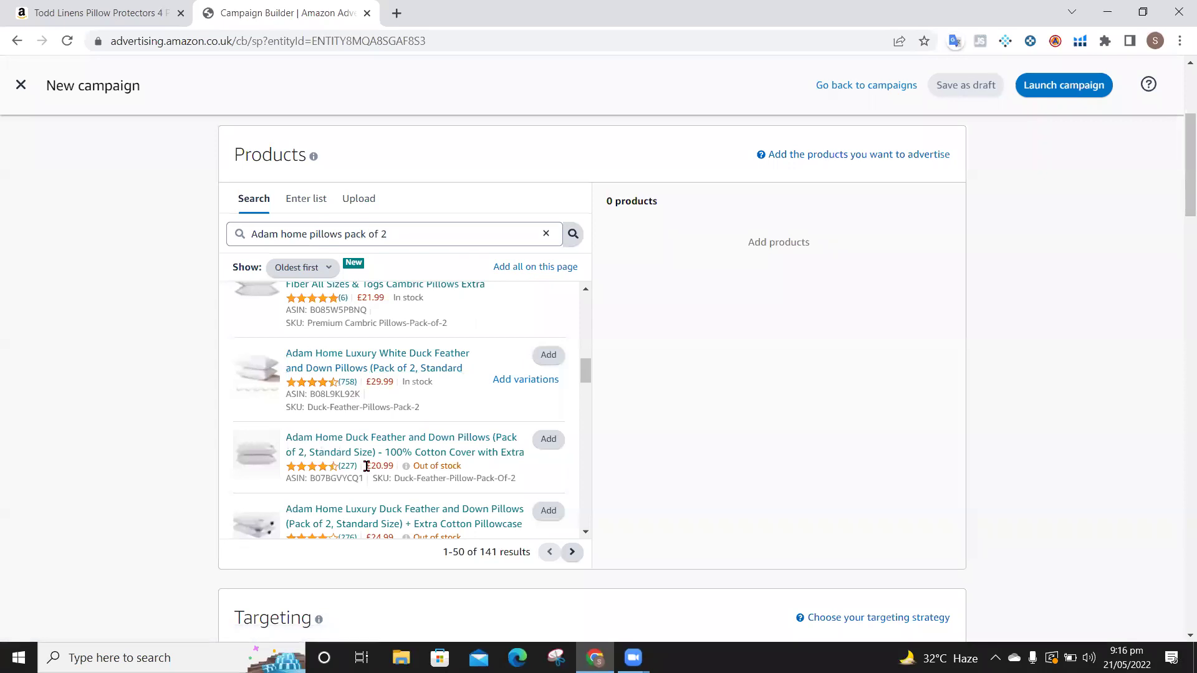
{"action": "scroll", "coordinate": [368, 472], "scroll_direction": "down", "scroll_amount": 1}
{"action": "scroll", "coordinate": [368, 473], "scroll_direction": "down", "scroll_amount": 10}
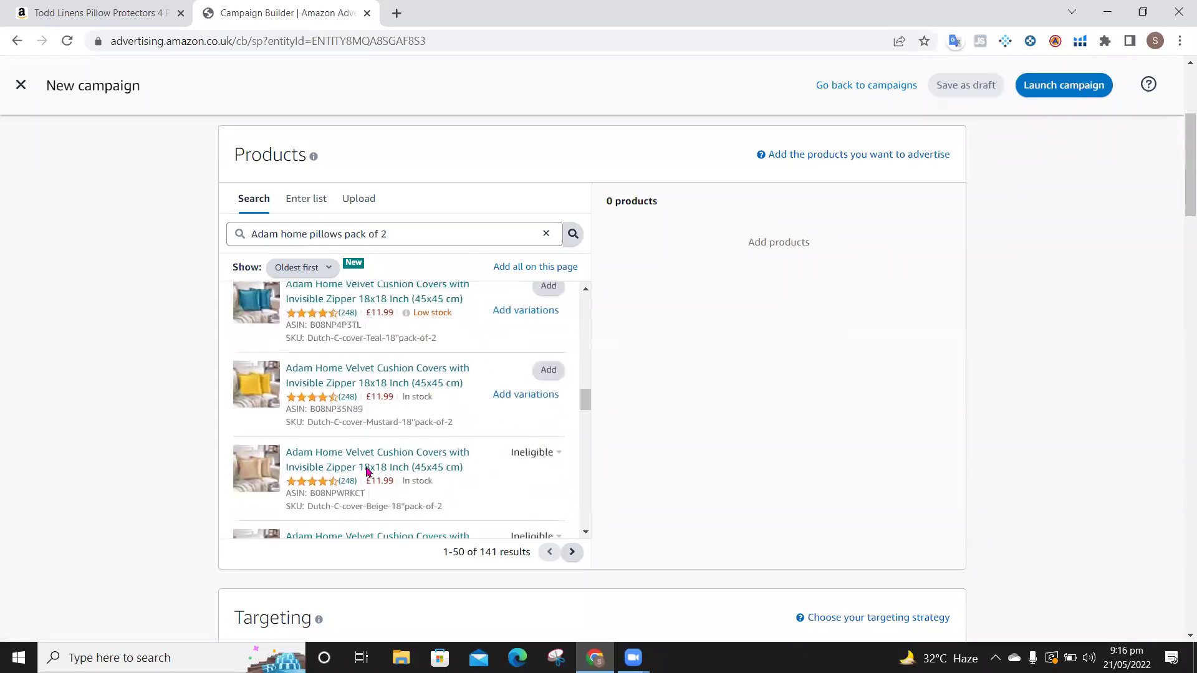
{"action": "scroll", "coordinate": [368, 473], "scroll_direction": "down", "scroll_amount": 10}
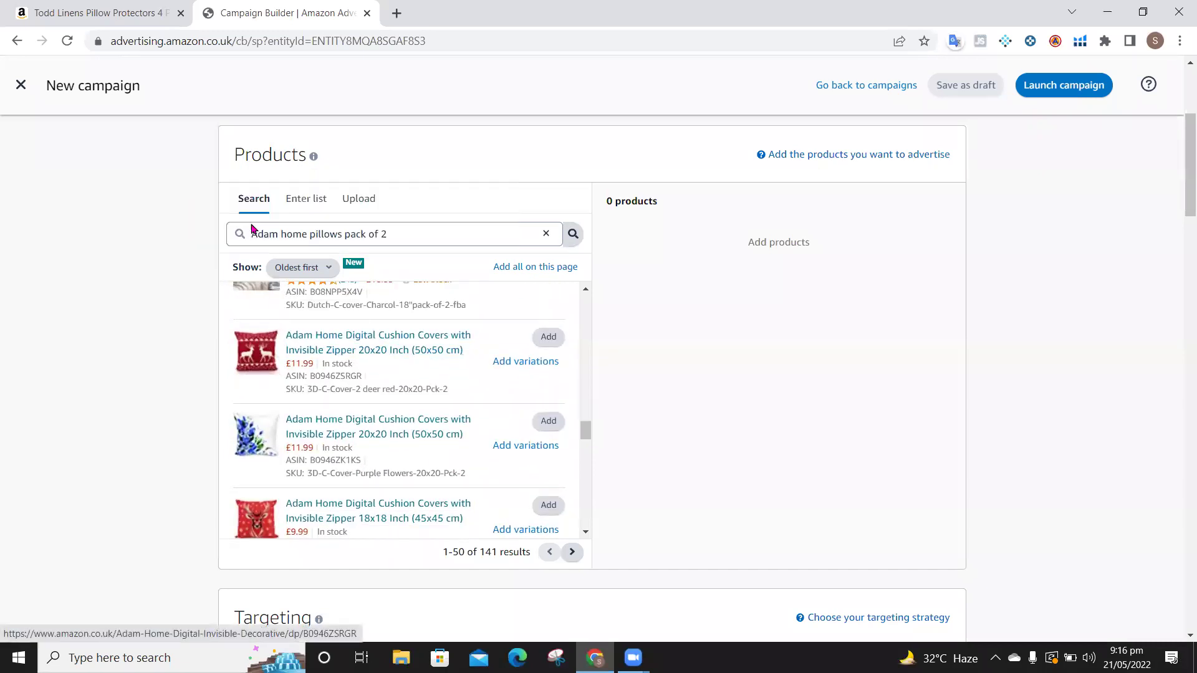
{"action": "scroll", "coordinate": [347, 440], "scroll_direction": "down", "scroll_amount": 3}
{"action": "scroll", "coordinate": [346, 440], "scroll_direction": "down", "scroll_amount": 3}
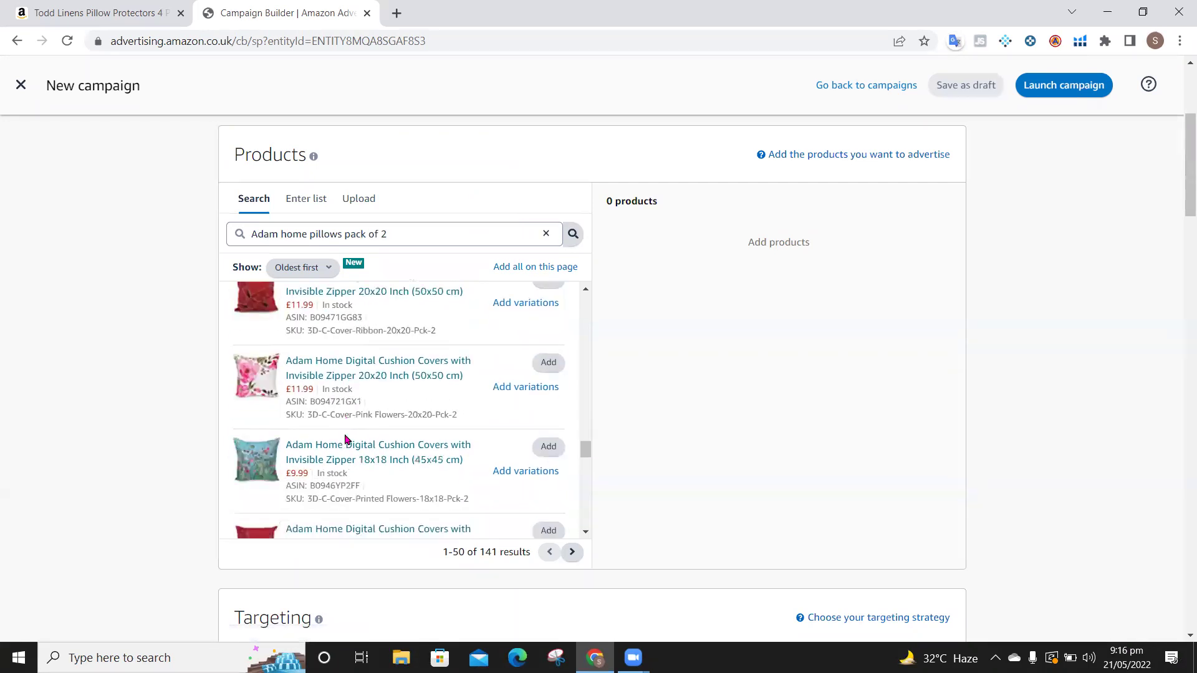
{"action": "scroll", "coordinate": [346, 440], "scroll_direction": "down", "scroll_amount": 3}
{"action": "scroll", "coordinate": [347, 440], "scroll_direction": "up", "scroll_amount": 15}
{"action": "scroll", "coordinate": [347, 440], "scroll_direction": "up", "scroll_amount": 8}
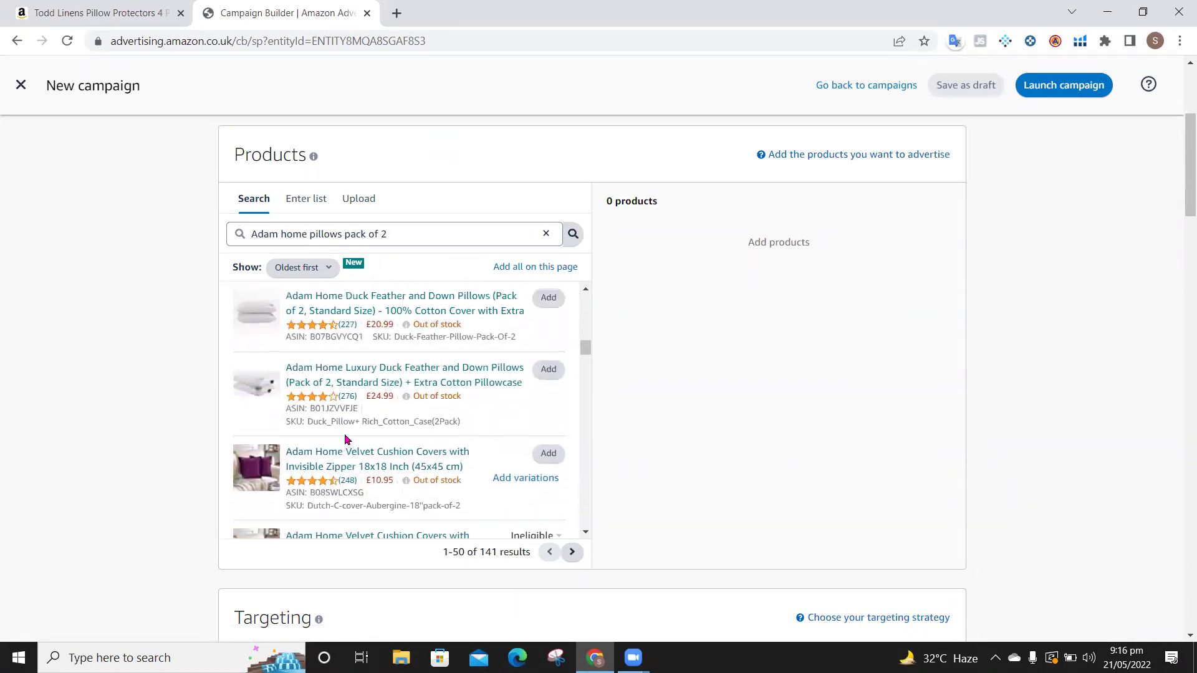
{"action": "scroll", "coordinate": [346, 440], "scroll_direction": "up", "scroll_amount": 3}
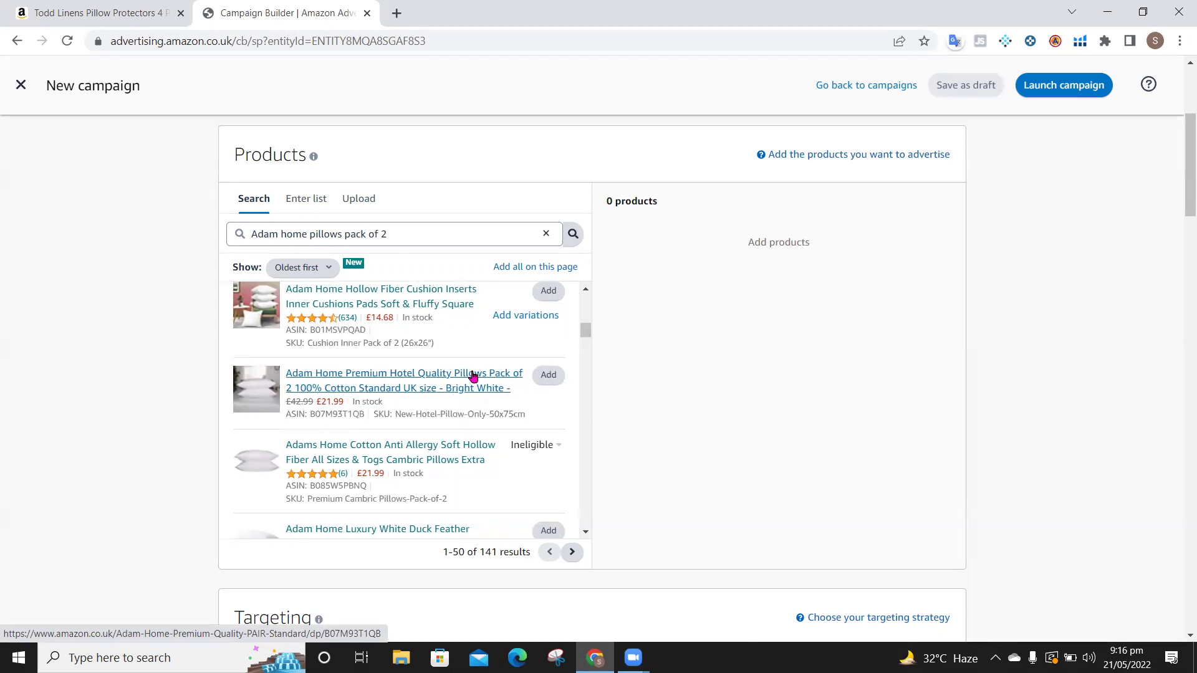
{"action": "left_click", "coordinate": [547, 378]}
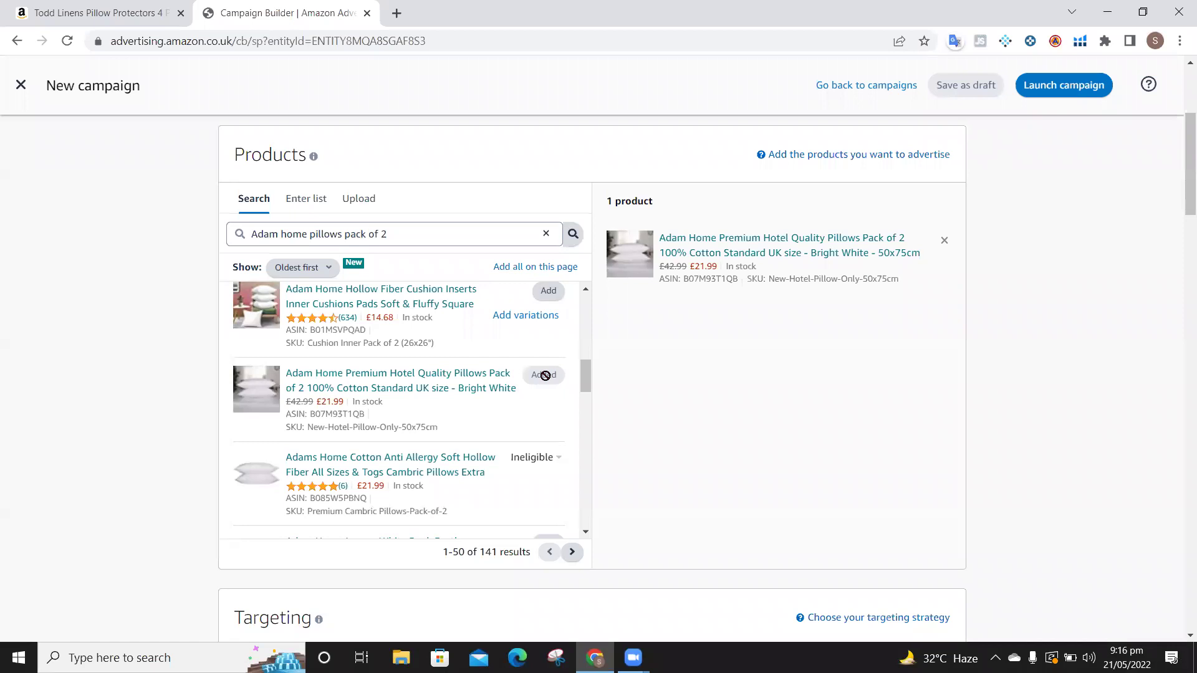
{"action": "scroll", "coordinate": [546, 376], "scroll_direction": "up", "scroll_amount": 8}
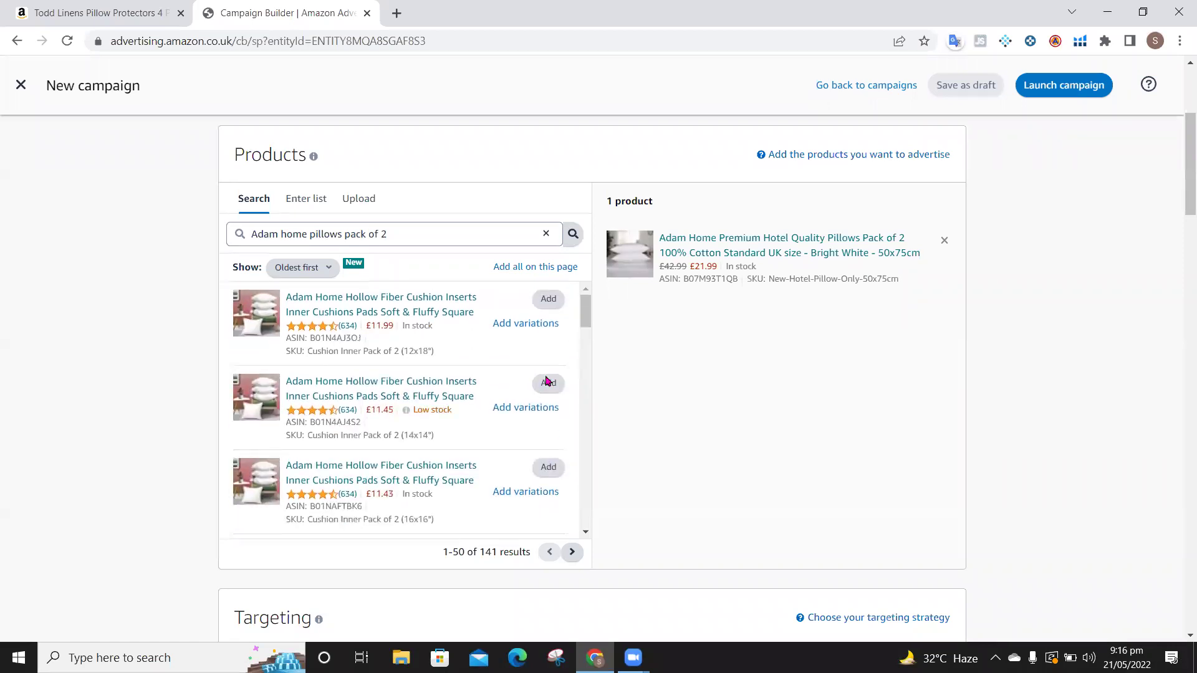
- Review the automatic targeting bid options and apply the suggested bid of £0.61 as the default bid
{"action": "scroll", "coordinate": [747, 424], "scroll_direction": "down", "scroll_amount": 6}
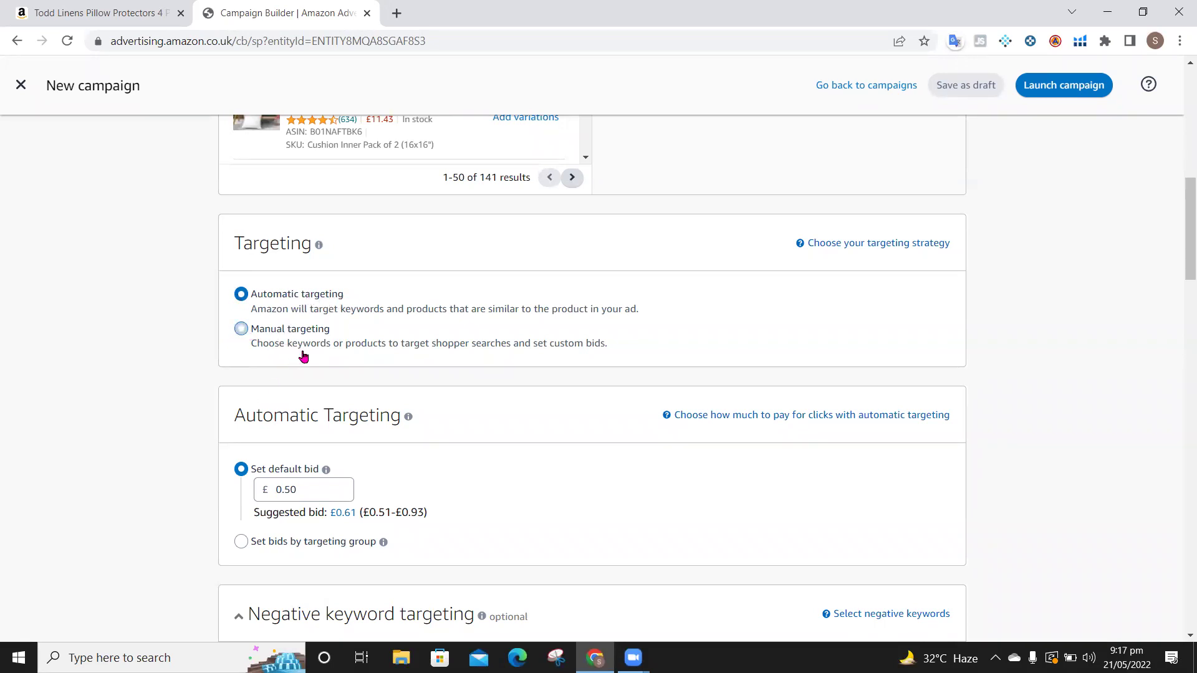
{"action": "scroll", "coordinate": [304, 356], "scroll_direction": "down", "scroll_amount": 2}
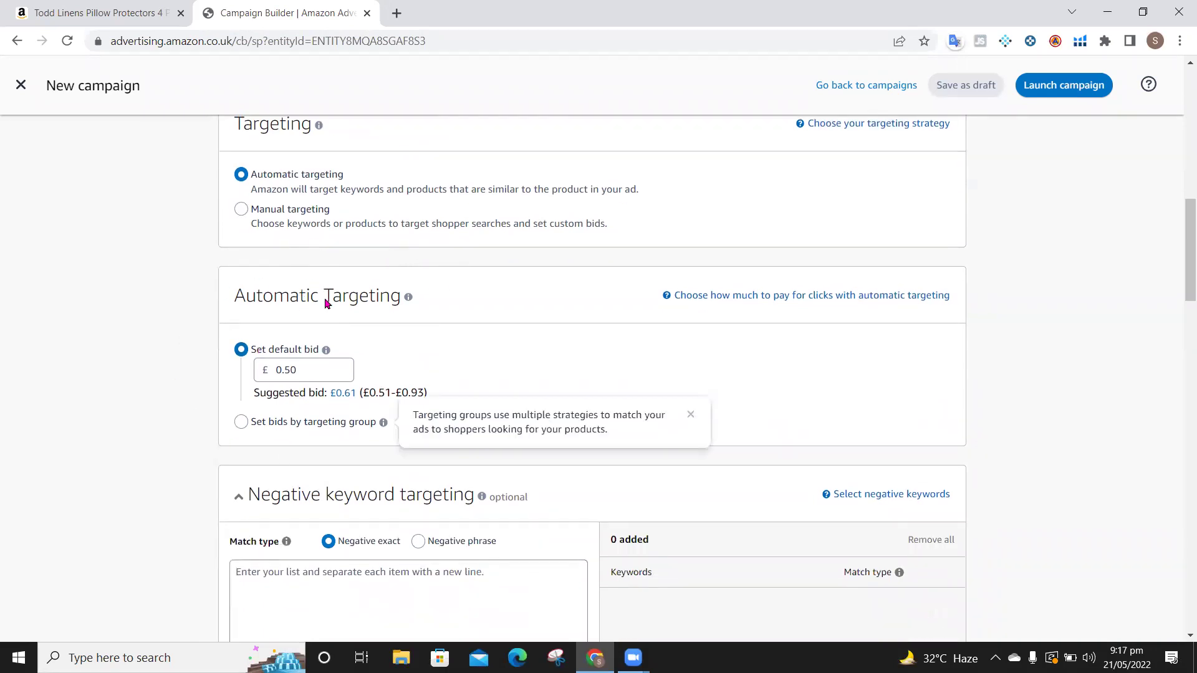
{"action": "mouse_move", "coordinate": [326, 350]}
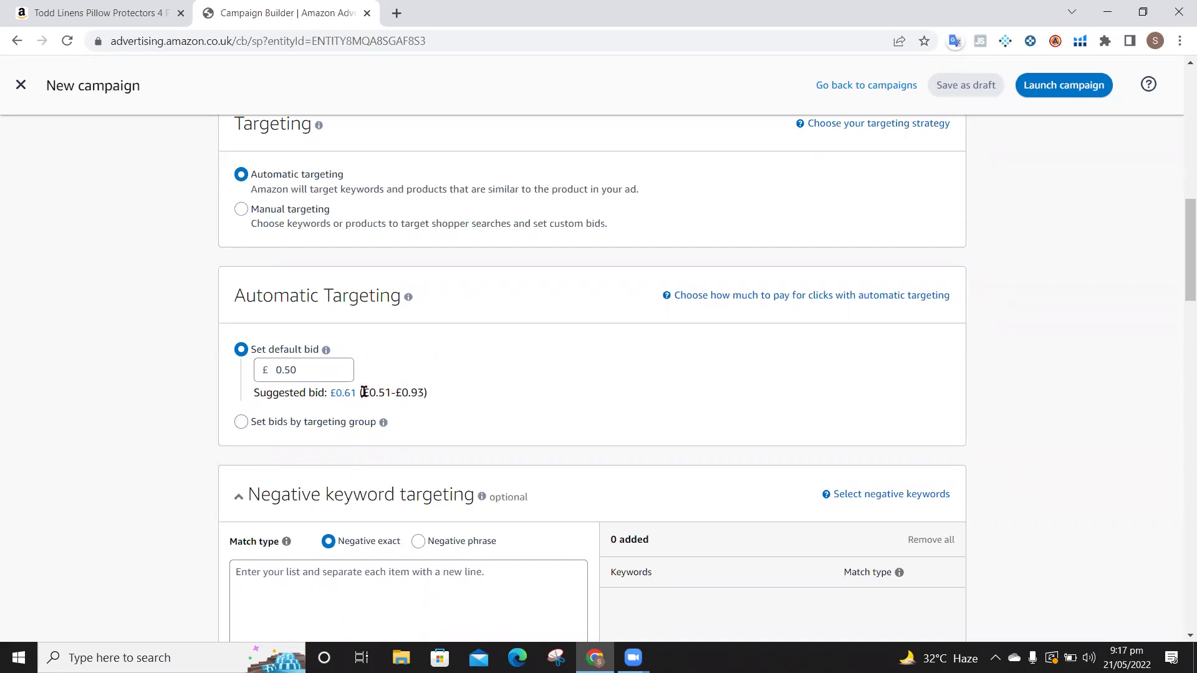
{"action": "left_click_drag", "start_coordinate": [364, 391], "coordinate": [432, 395]}
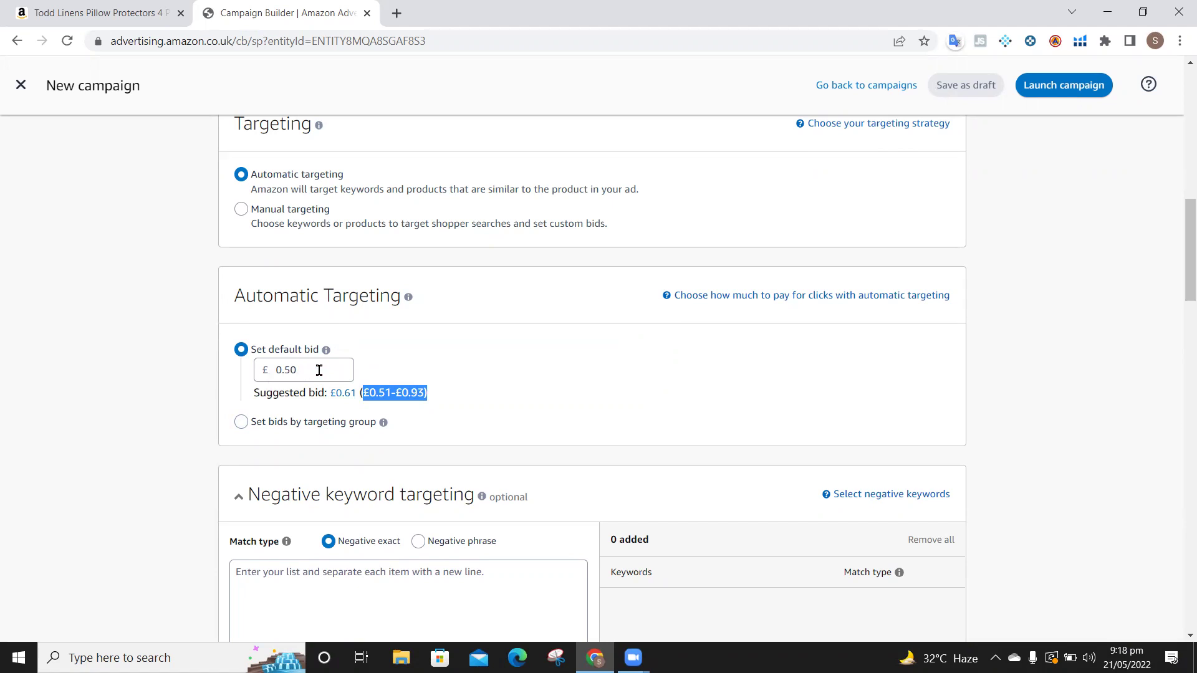
{"action": "left_click", "coordinate": [344, 394]}
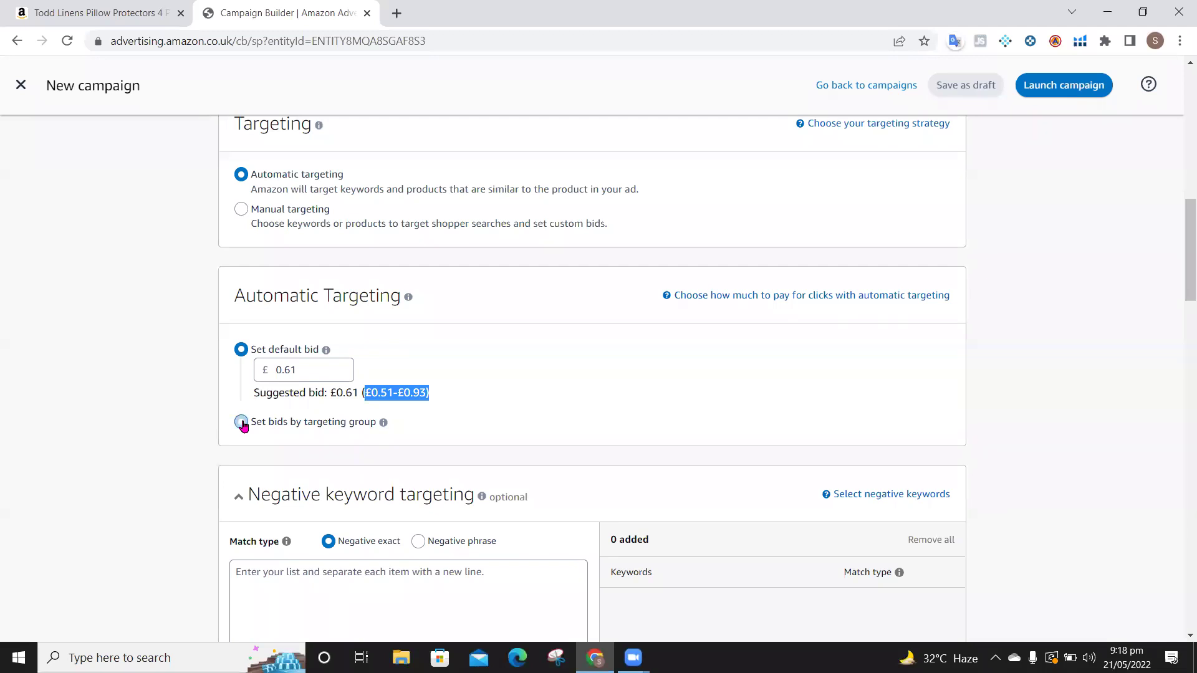
{"action": "scroll", "coordinate": [242, 424], "scroll_direction": "down", "scroll_amount": 2}
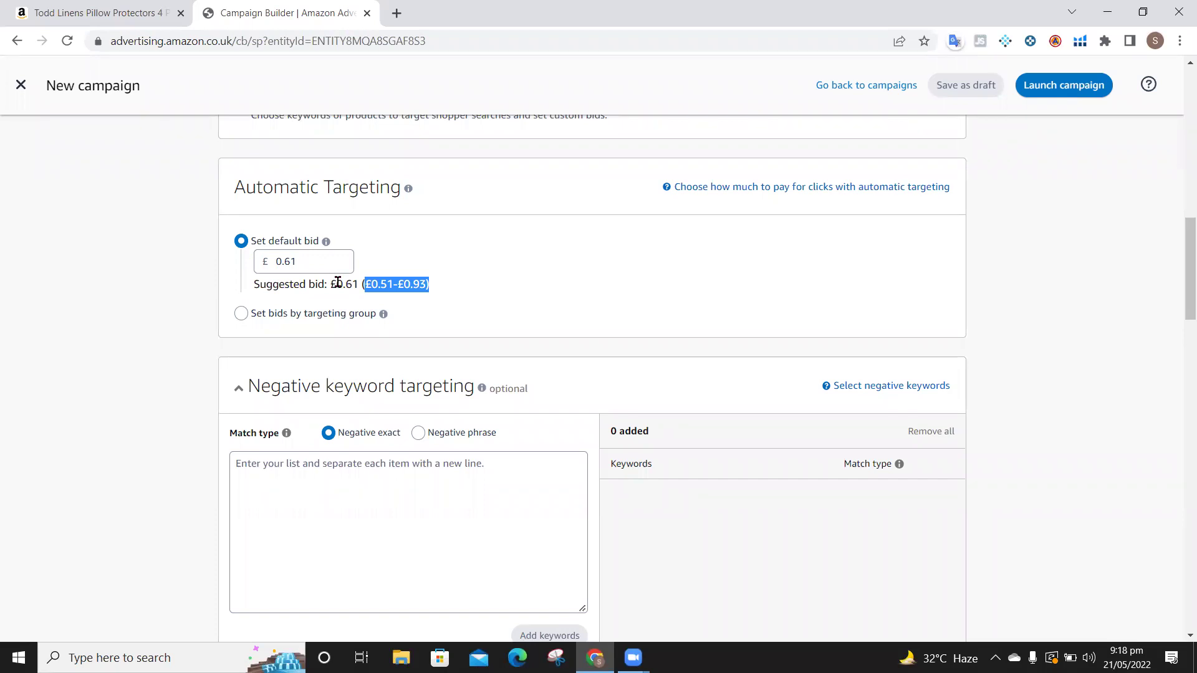
- Leave the negative keyword and product targeting empty and set the campaign bidding strategy to Dynamic bids - down only
{"action": "scroll", "coordinate": [497, 309], "scroll_direction": "down", "scroll_amount": 2}
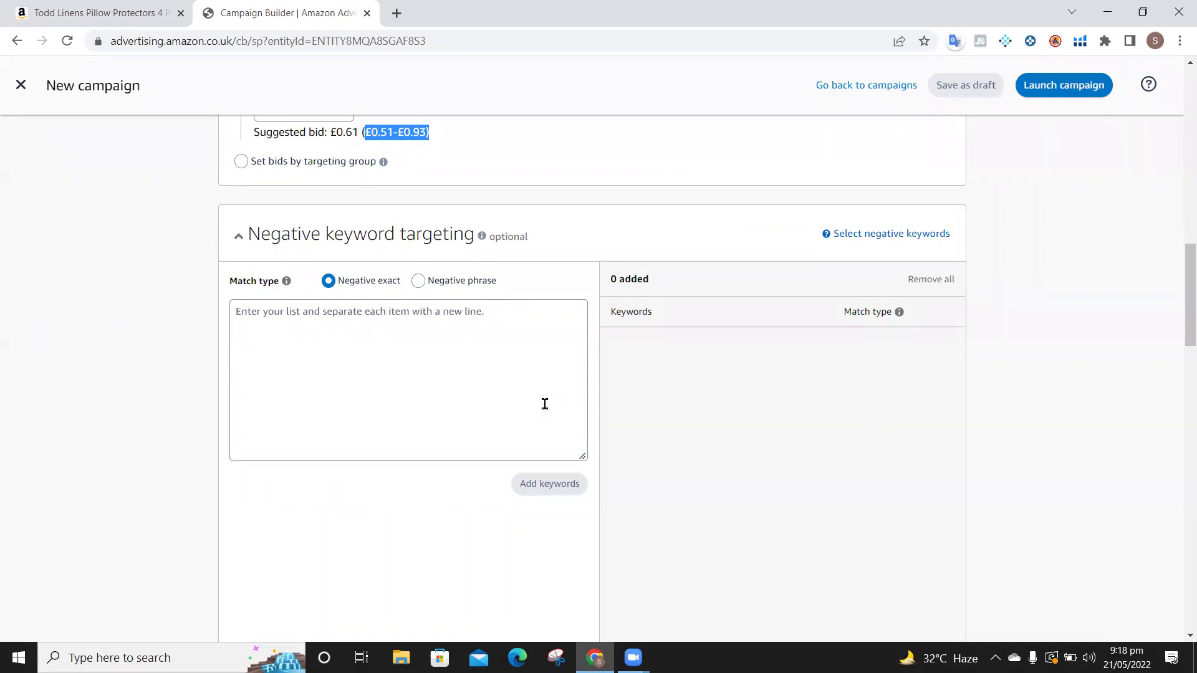
{"action": "scroll", "coordinate": [545, 404], "scroll_direction": "down", "scroll_amount": 8}
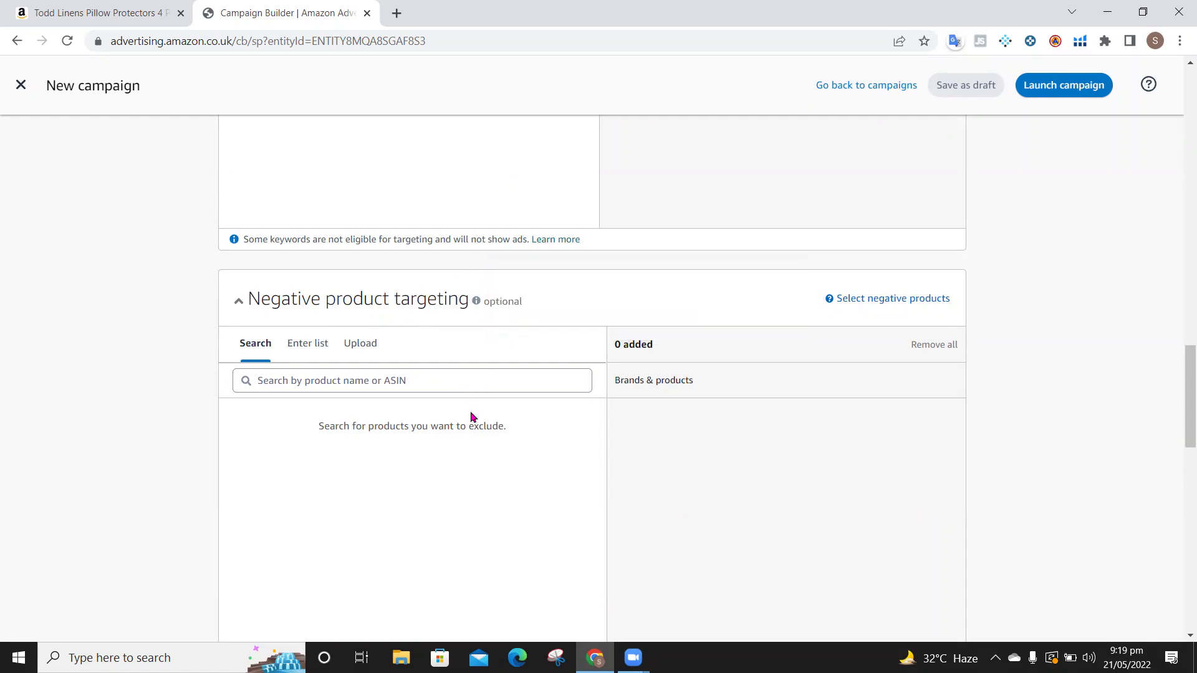
{"action": "scroll", "coordinate": [472, 417], "scroll_direction": "down", "scroll_amount": 9}
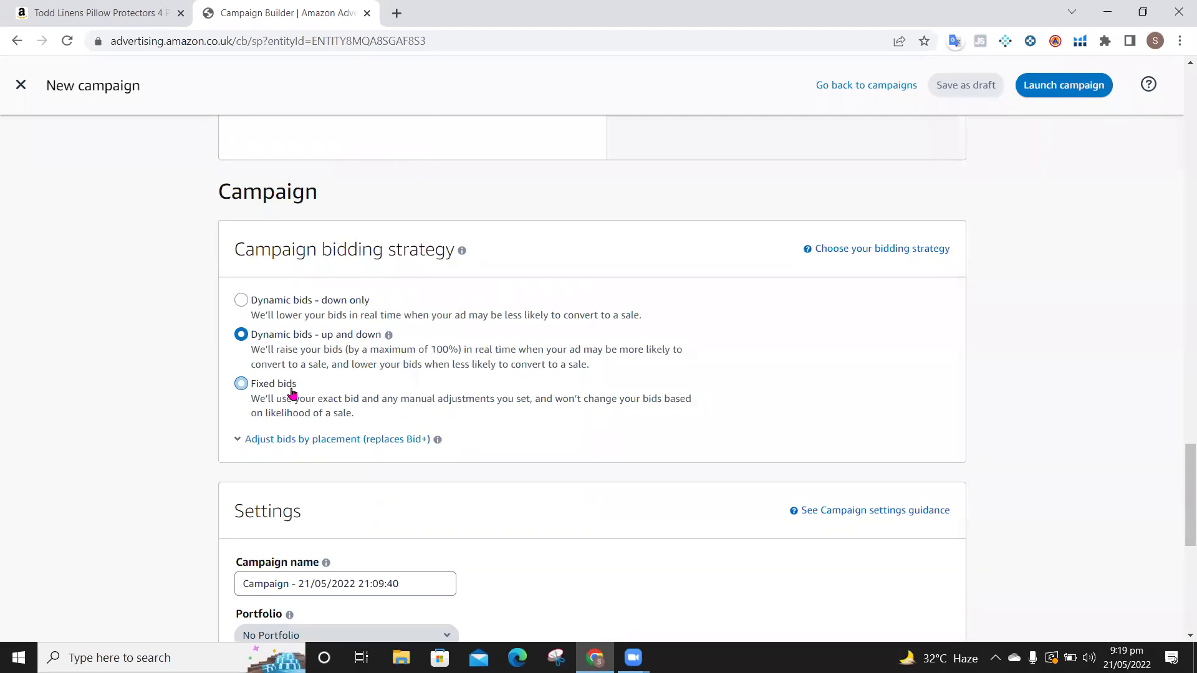
{"action": "left_click", "coordinate": [242, 302]}
{"action": "mouse_move", "coordinate": [259, 330]}
- Replace the default campaign name in the campaign settings with Pillows Auto 1
{"action": "scroll", "coordinate": [366, 411], "scroll_direction": "down", "scroll_amount": 3}
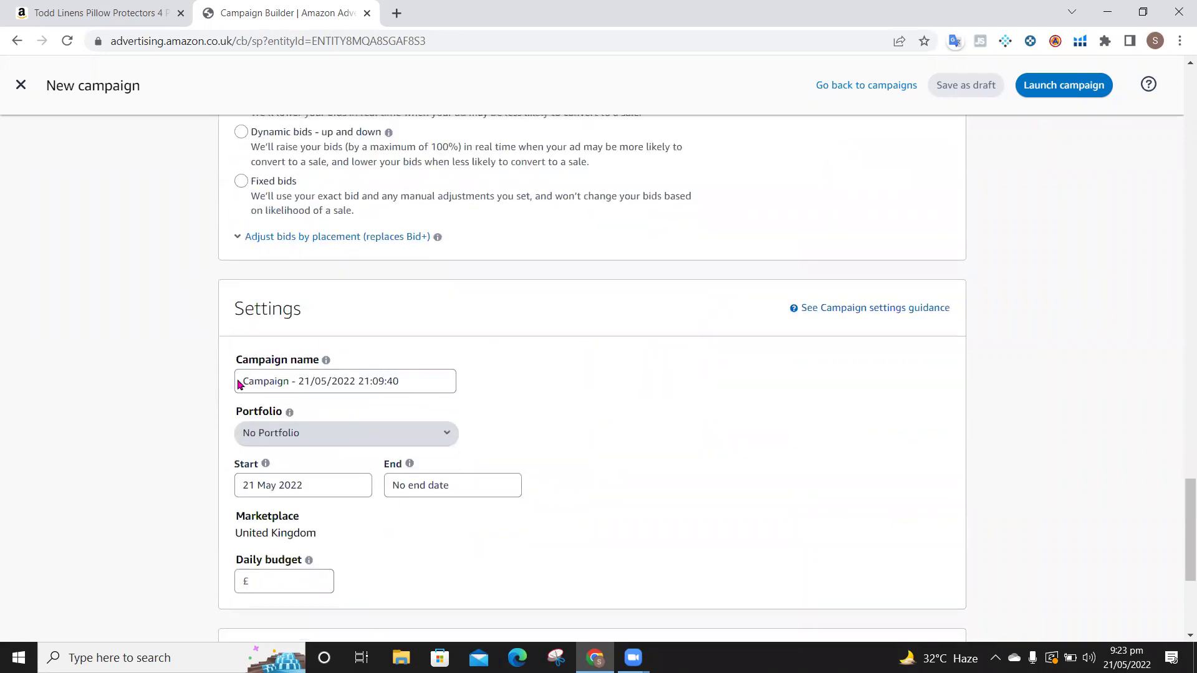
{"action": "left_click", "coordinate": [395, 388]}
{"action": "key", "text": "ctrl+a"}
{"action": "type", "text": "Pillows Auto 1"}
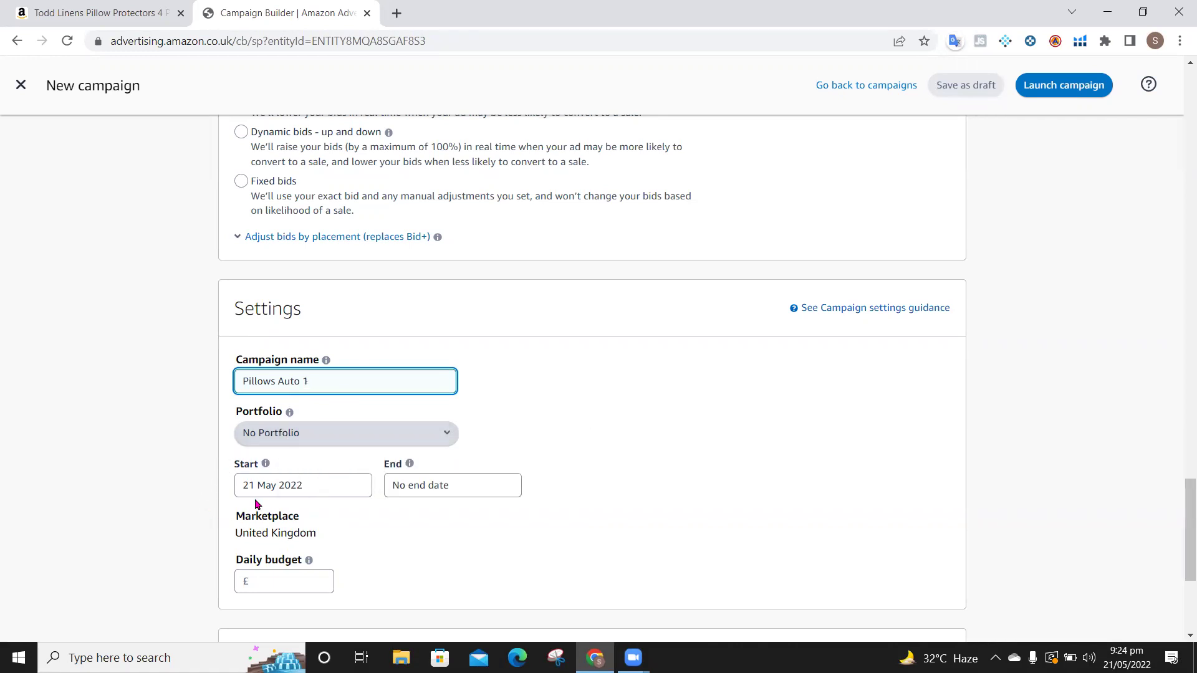
- Set the campaign's daily budget to £20
{"action": "mouse_move", "coordinate": [410, 467]}
{"action": "scroll", "coordinate": [350, 527], "scroll_direction": "down", "scroll_amount": 1}
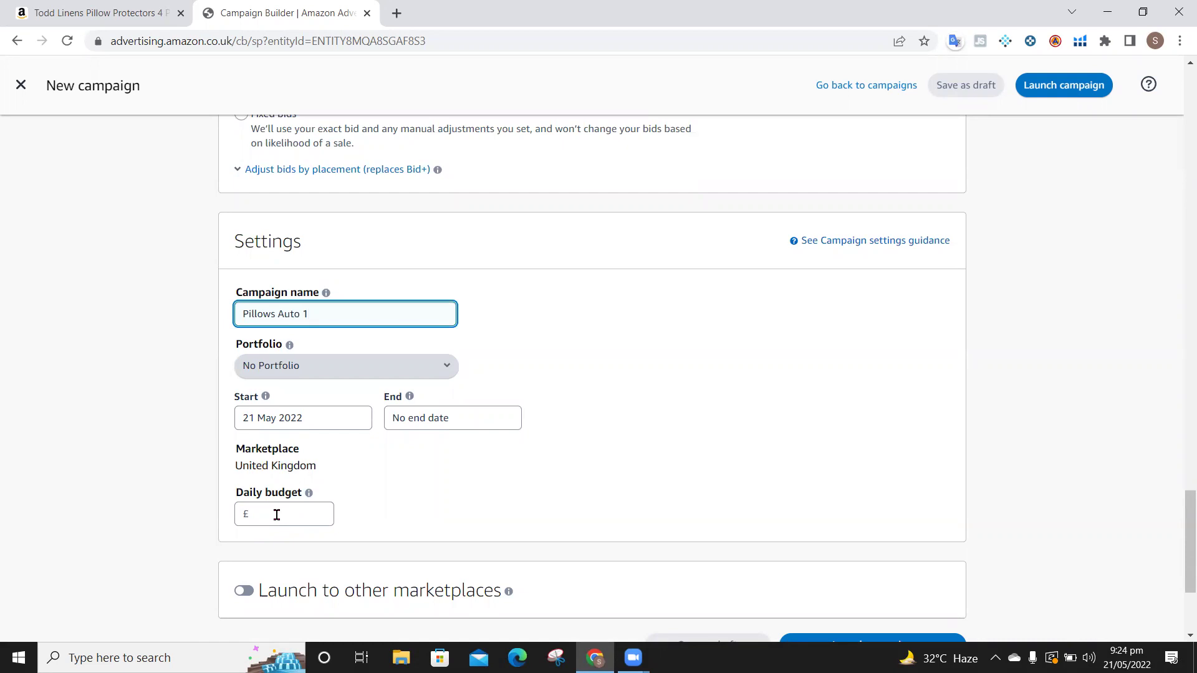
{"action": "type", "text": "20"}
{"action": "left_click", "coordinate": [301, 514]}
{"action": "type", "text": "20"}
{"action": "left_click", "coordinate": [467, 498]}
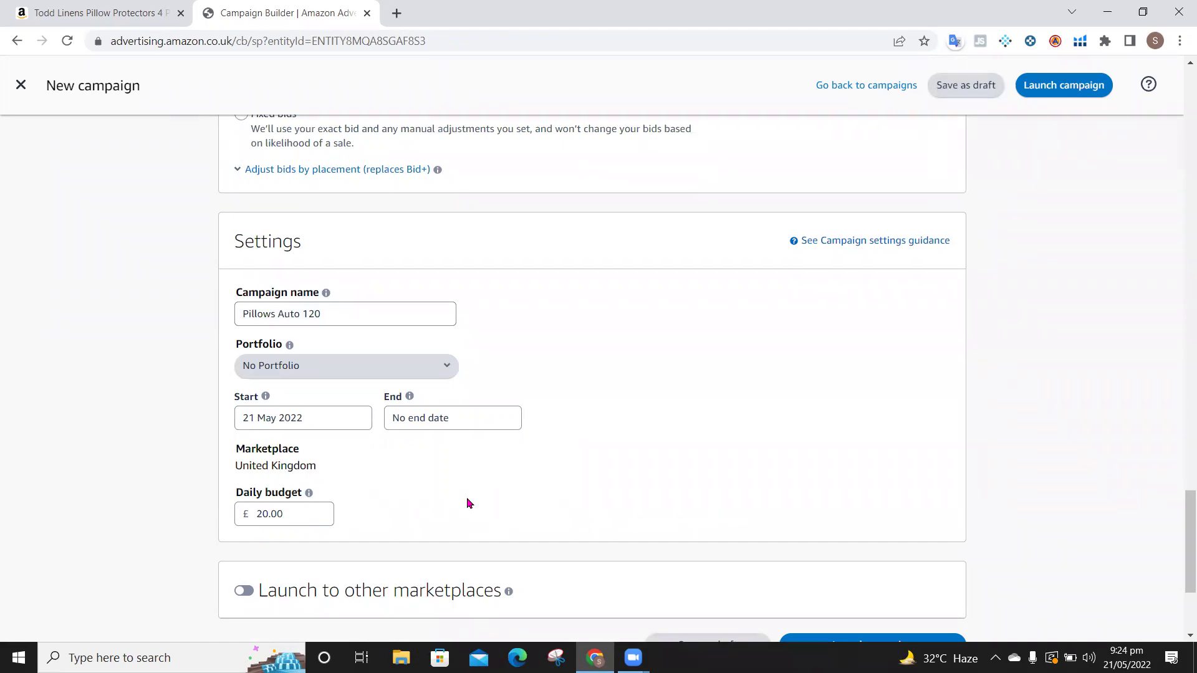
- Review the campaign setup, checking the advertised product, automatic targeting and bid, negative targeting, bidding strategy and campaign settings
{"action": "scroll", "coordinate": [470, 503], "scroll_direction": "down", "scroll_amount": 2}
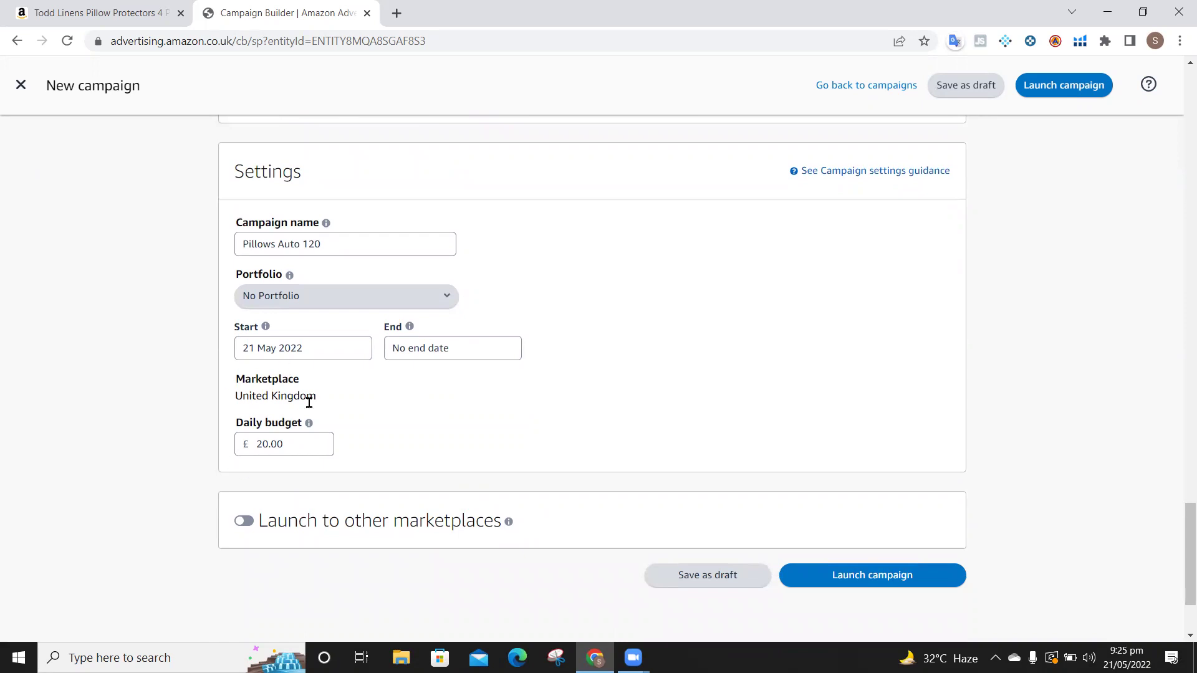
{"action": "scroll", "coordinate": [345, 313], "scroll_direction": "up", "scroll_amount": 10}
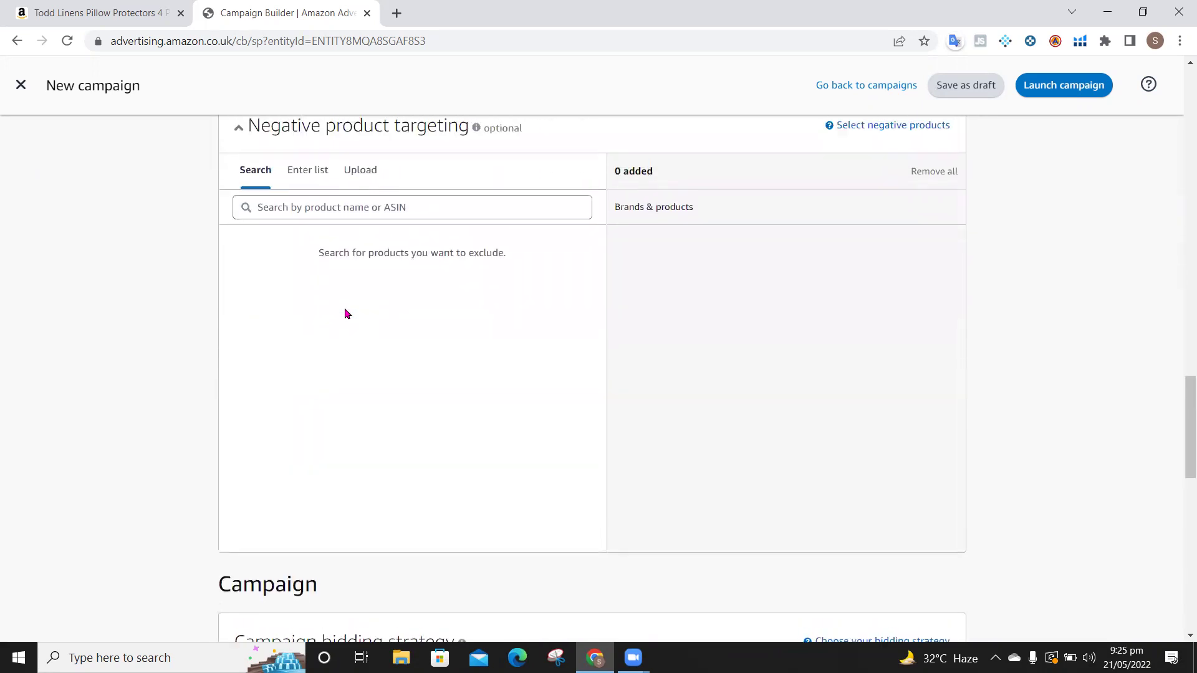
{"action": "scroll", "coordinate": [345, 312], "scroll_direction": "up", "scroll_amount": 12}
{"action": "scroll", "coordinate": [346, 313], "scroll_direction": "down", "scroll_amount": 10}
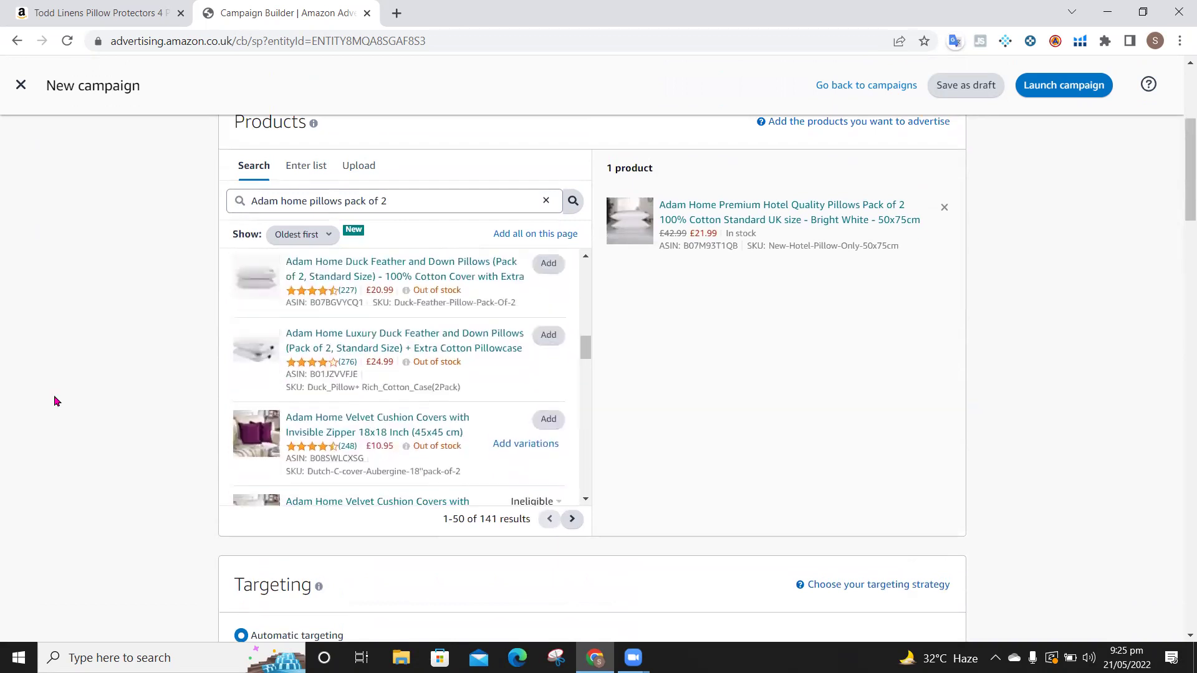
{"action": "scroll", "coordinate": [54, 401], "scroll_direction": "down", "scroll_amount": 8}
{"action": "scroll", "coordinate": [54, 401], "scroll_direction": "up", "scroll_amount": 2}
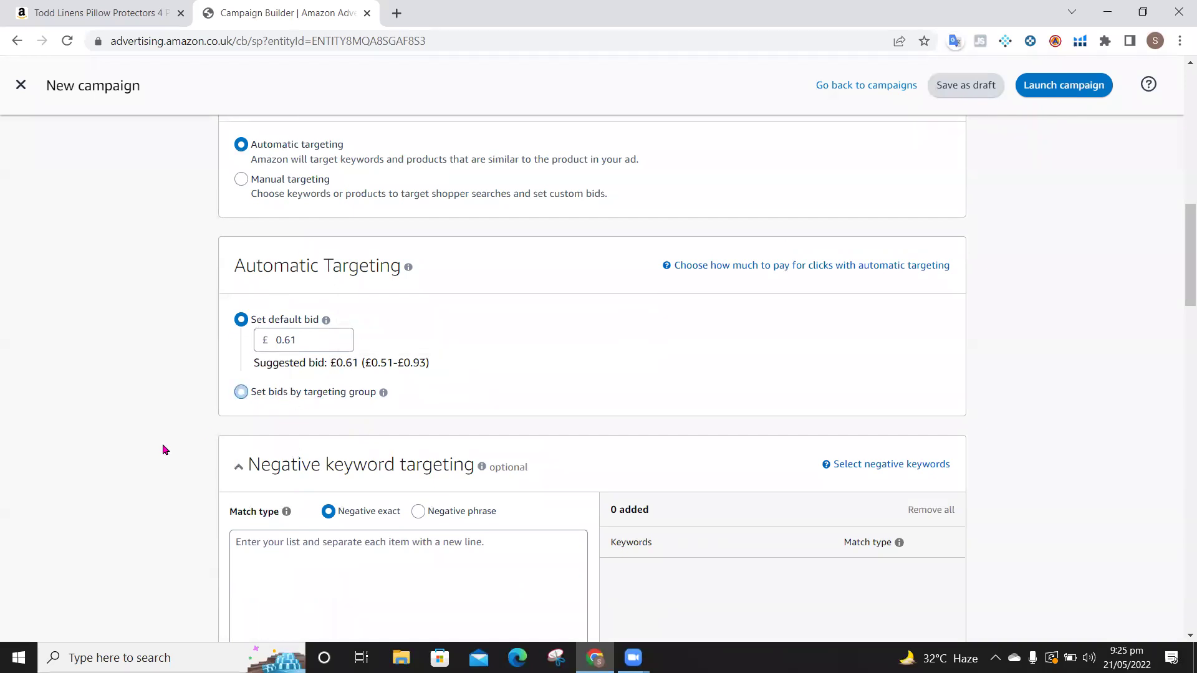
{"action": "scroll", "coordinate": [129, 455], "scroll_direction": "down", "scroll_amount": 18}
{"action": "scroll", "coordinate": [129, 454], "scroll_direction": "down", "scroll_amount": 11}
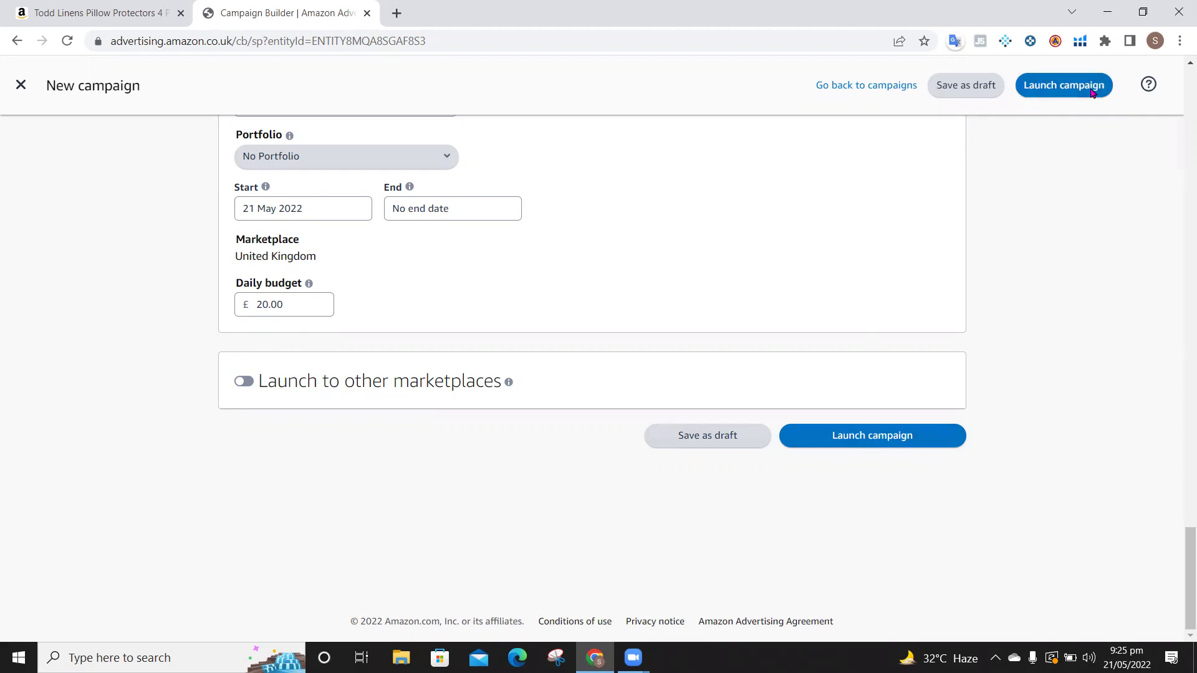
{"action": "scroll", "coordinate": [674, 335], "scroll_direction": "up", "scroll_amount": 20}
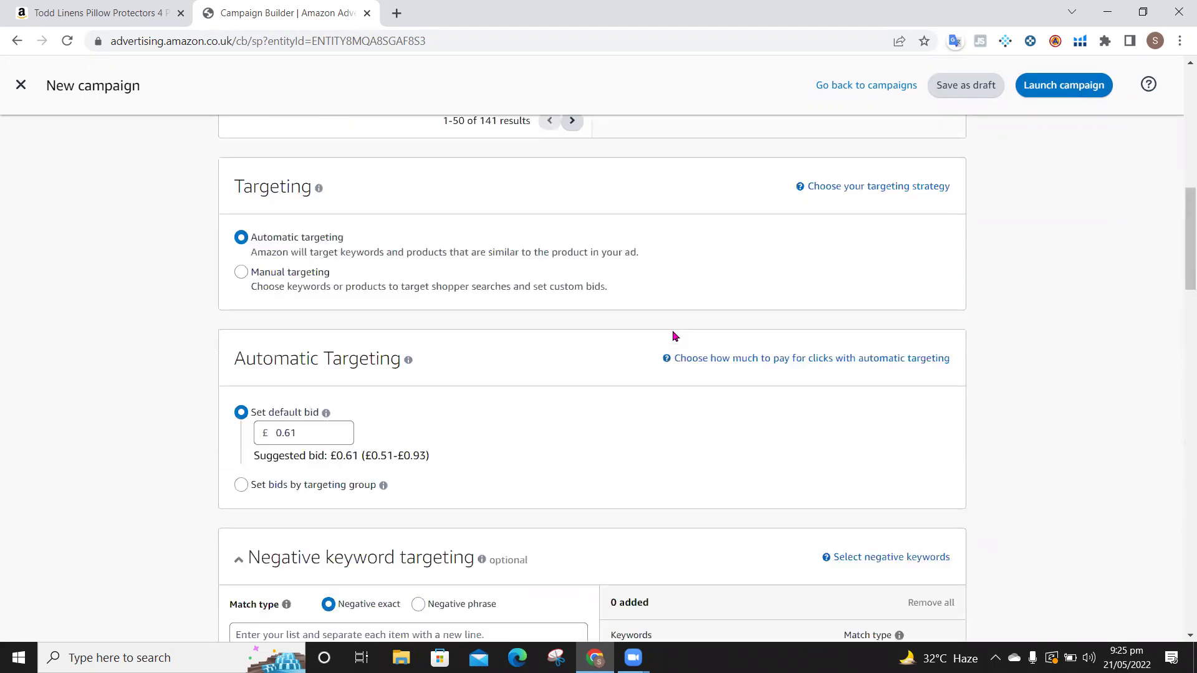
{"action": "scroll", "coordinate": [674, 335], "scroll_direction": "up", "scroll_amount": 5}
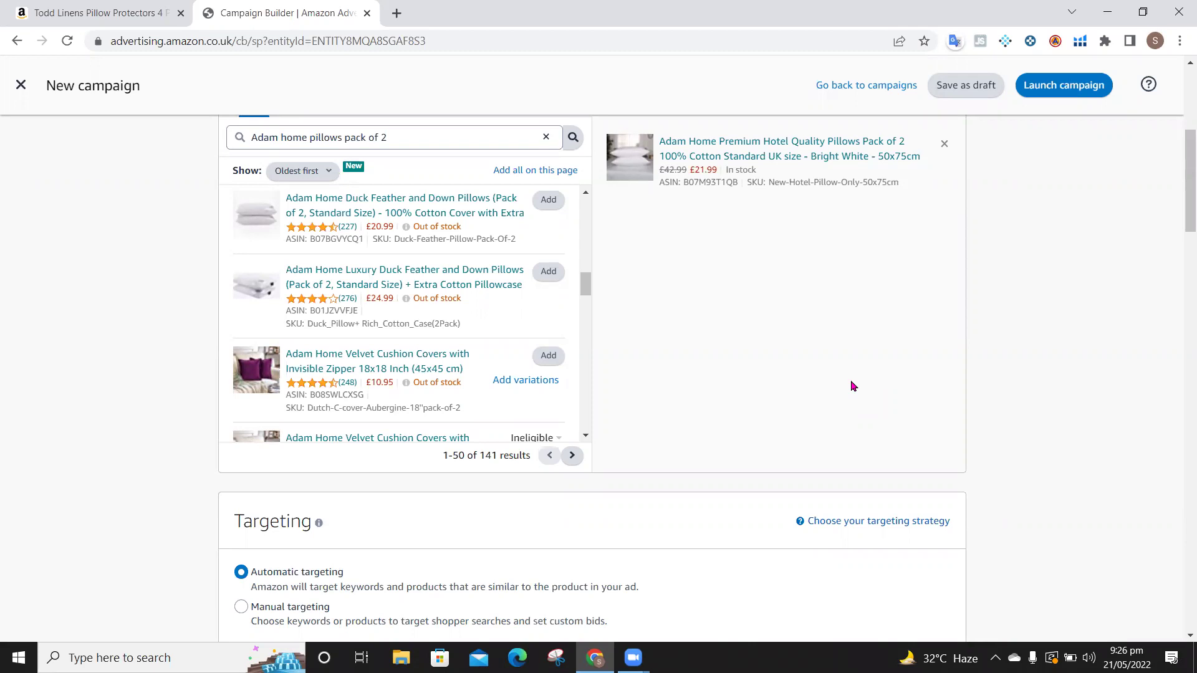
- Rename the ad group to Pillows Manual Exact Match
{"action": "scroll", "coordinate": [852, 386], "scroll_direction": "up", "scroll_amount": 5}
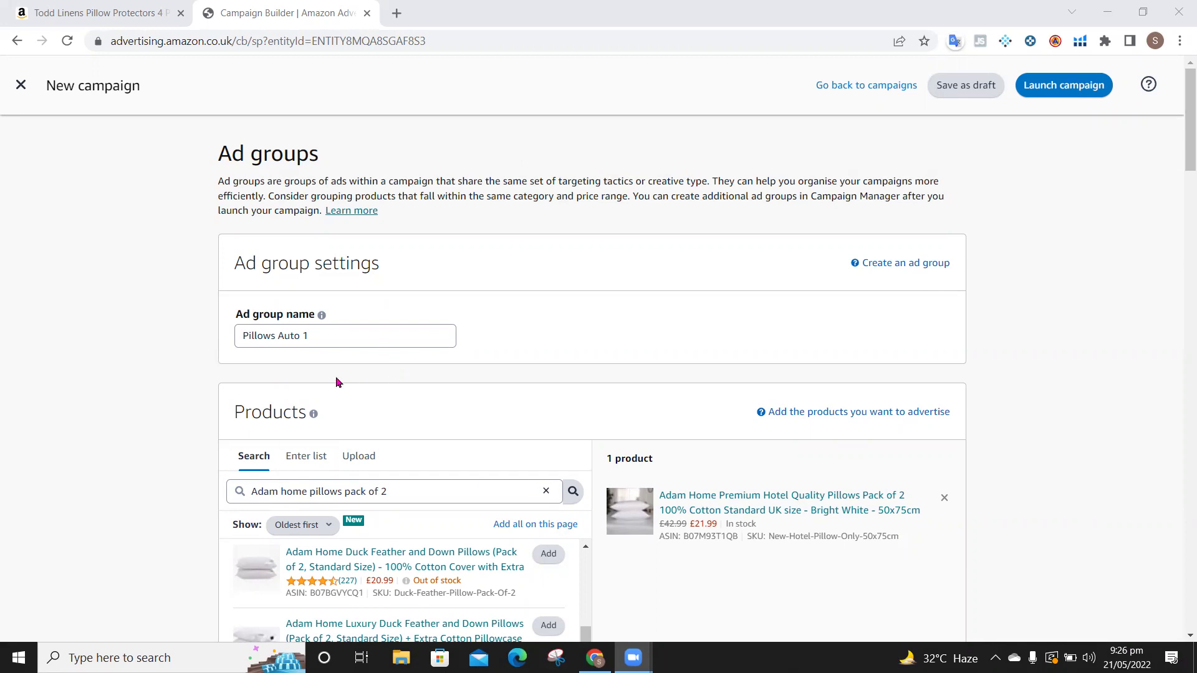
{"action": "left_click", "coordinate": [347, 336]}
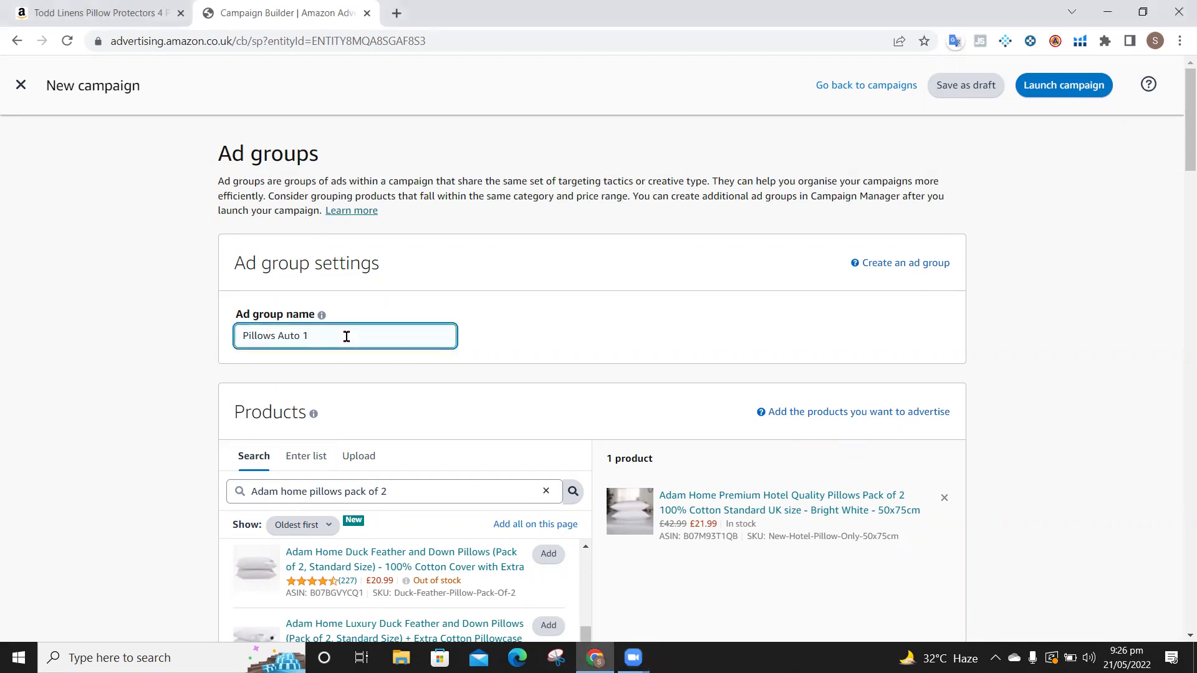
{"action": "key", "text": "BackSpace"}
{"action": "key", "text": "BackSpace"}
{"action": "key", "text": "BackSpace"}
{"action": "key", "text": "BackSpace"}
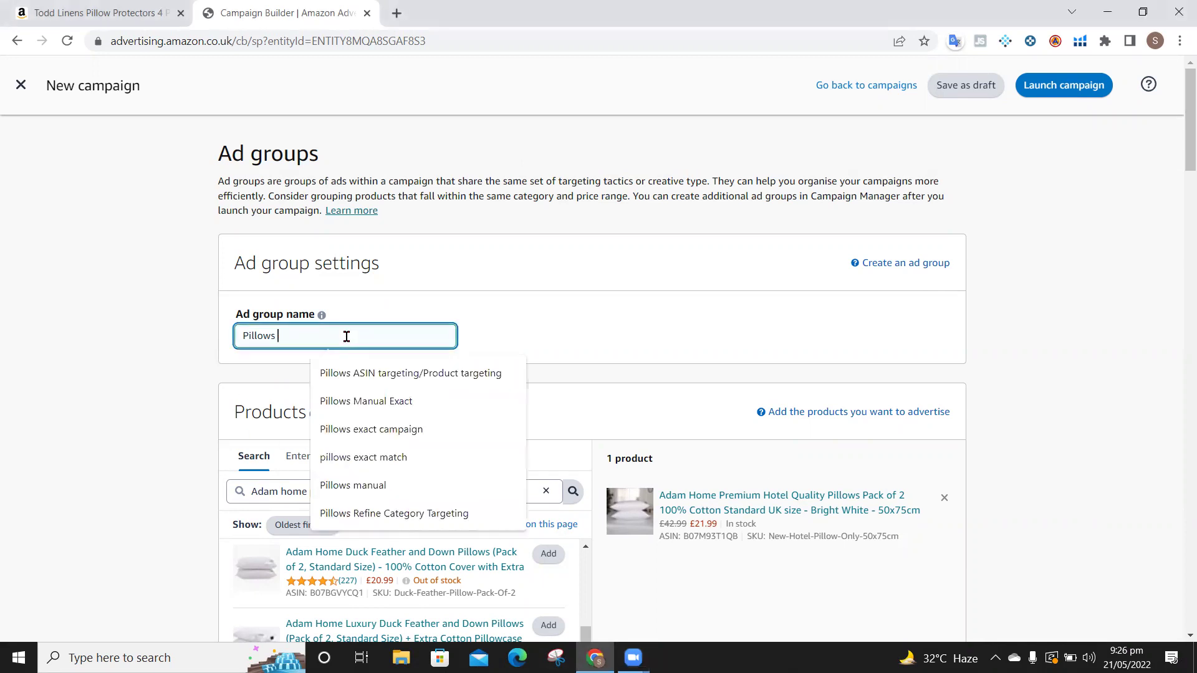
{"action": "type", "text": "Manua"}
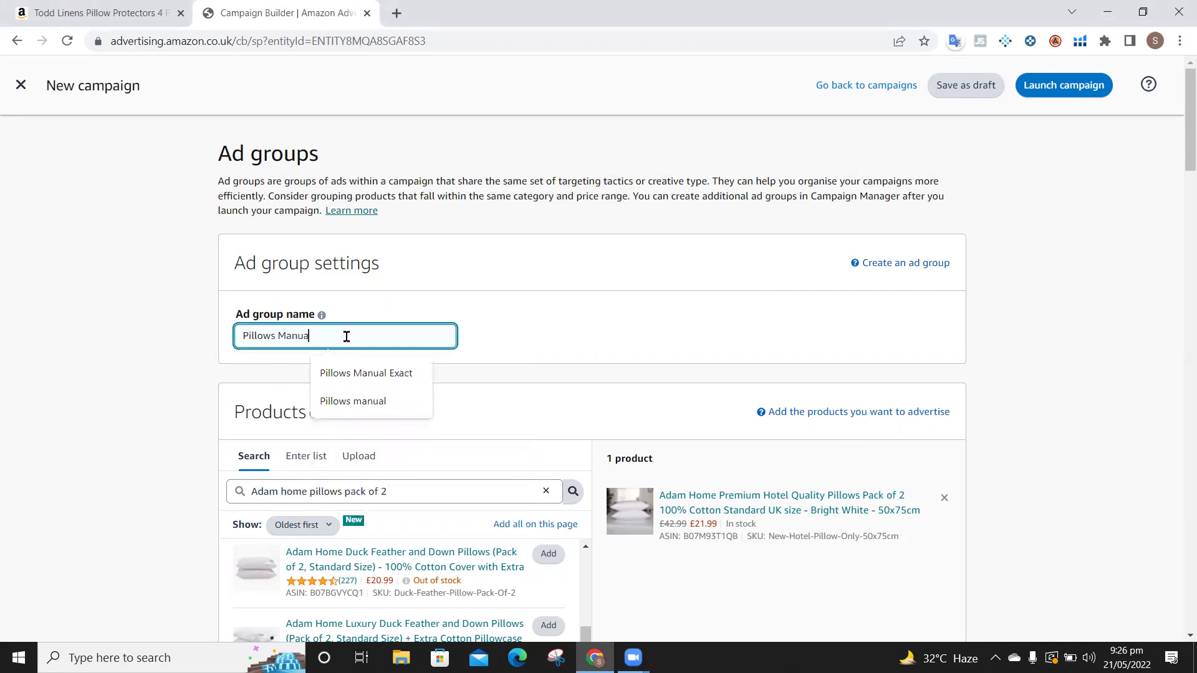
{"action": "type", "text": "l Eaxc"}
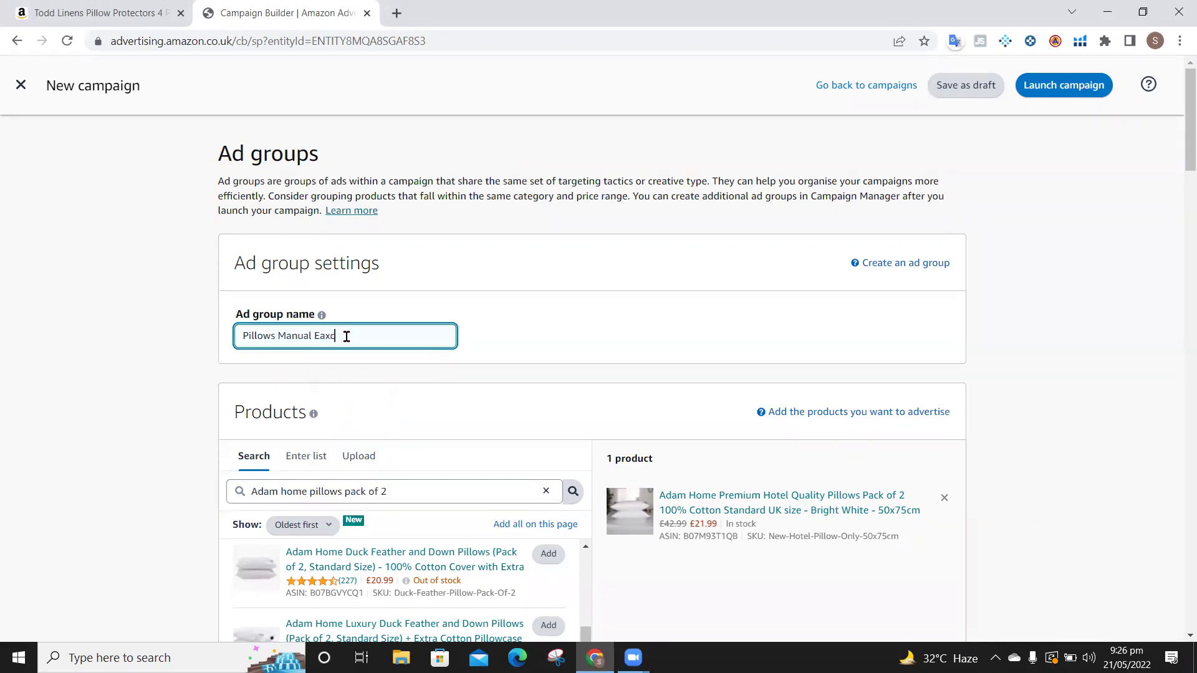
{"action": "type", "text": "t Match"}
{"action": "left_click", "coordinate": [666, 349]}
{"action": "left_click", "coordinate": [329, 337]}
{"action": "key", "text": "BackSpace"}
{"action": "key", "text": "BackSpace"}
{"action": "type", "text": "xac"}
{"action": "key", "text": "BackSpace"}
{"action": "left_click", "coordinate": [573, 314]}
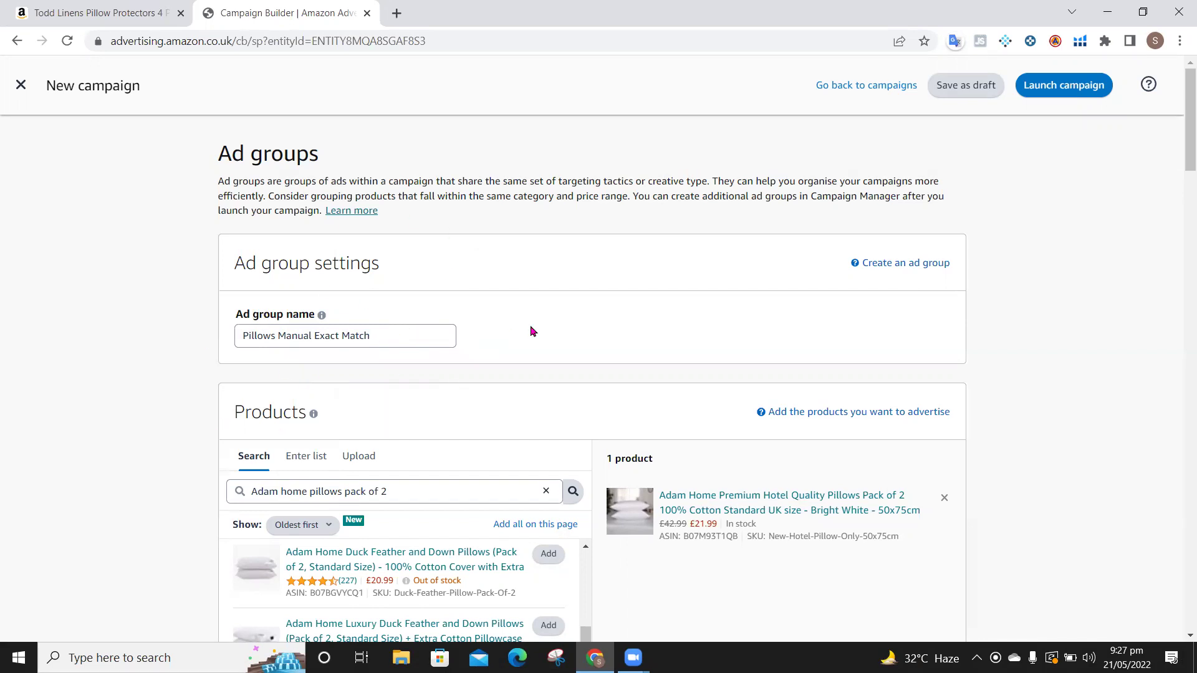
- Change the ad group's targeting strategy from automatic to manual targeting
{"action": "scroll", "coordinate": [534, 332], "scroll_direction": "down", "scroll_amount": 3}
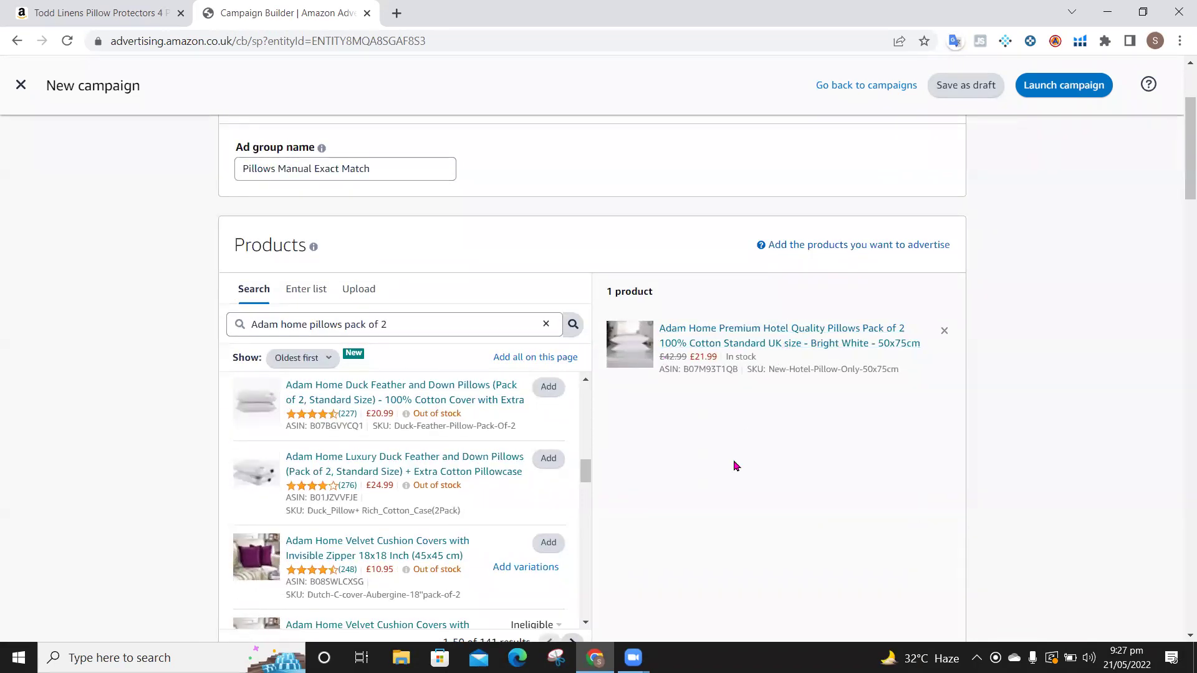
{"action": "scroll", "coordinate": [736, 466], "scroll_direction": "down", "scroll_amount": 8}
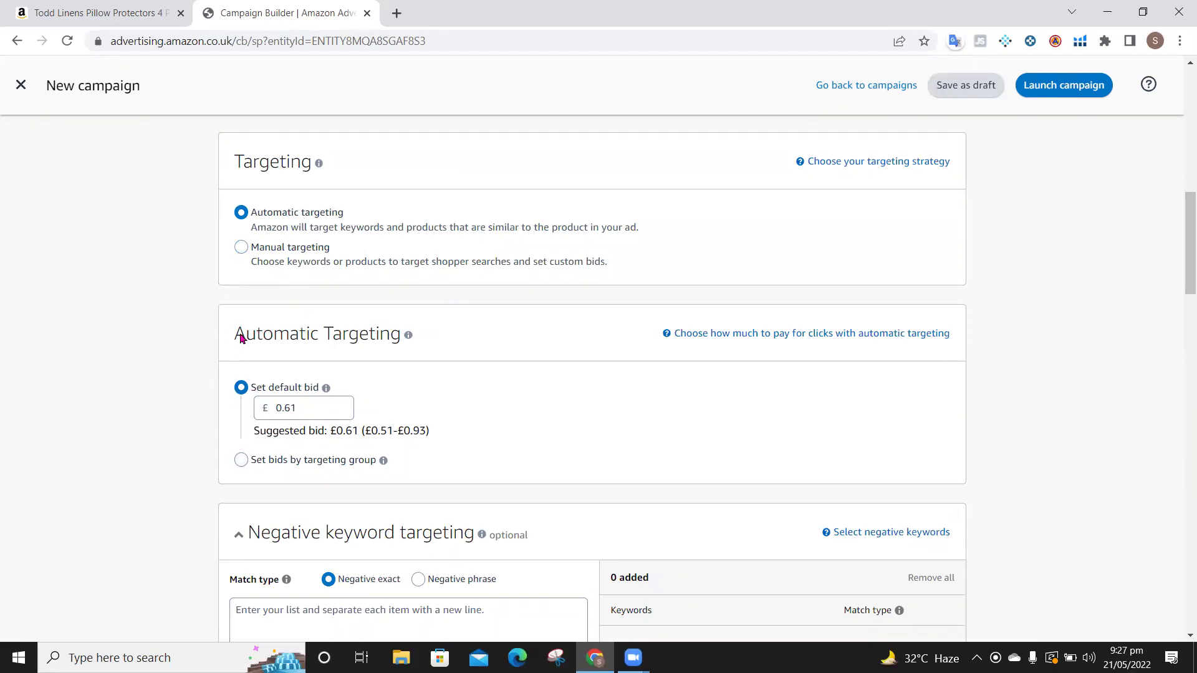
{"action": "left_click", "coordinate": [241, 250]}
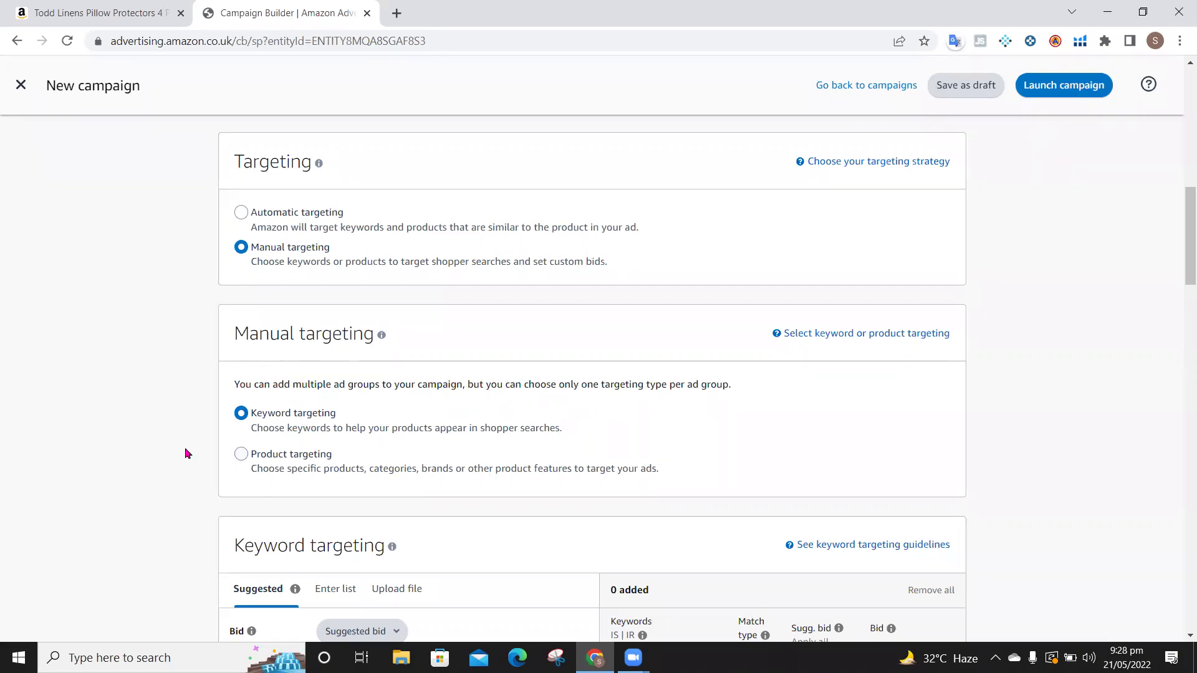
- Examine the manual targeting types and the suggested keywords with their match types and suggested bids
{"action": "scroll", "coordinate": [300, 436], "scroll_direction": "down", "scroll_amount": 3}
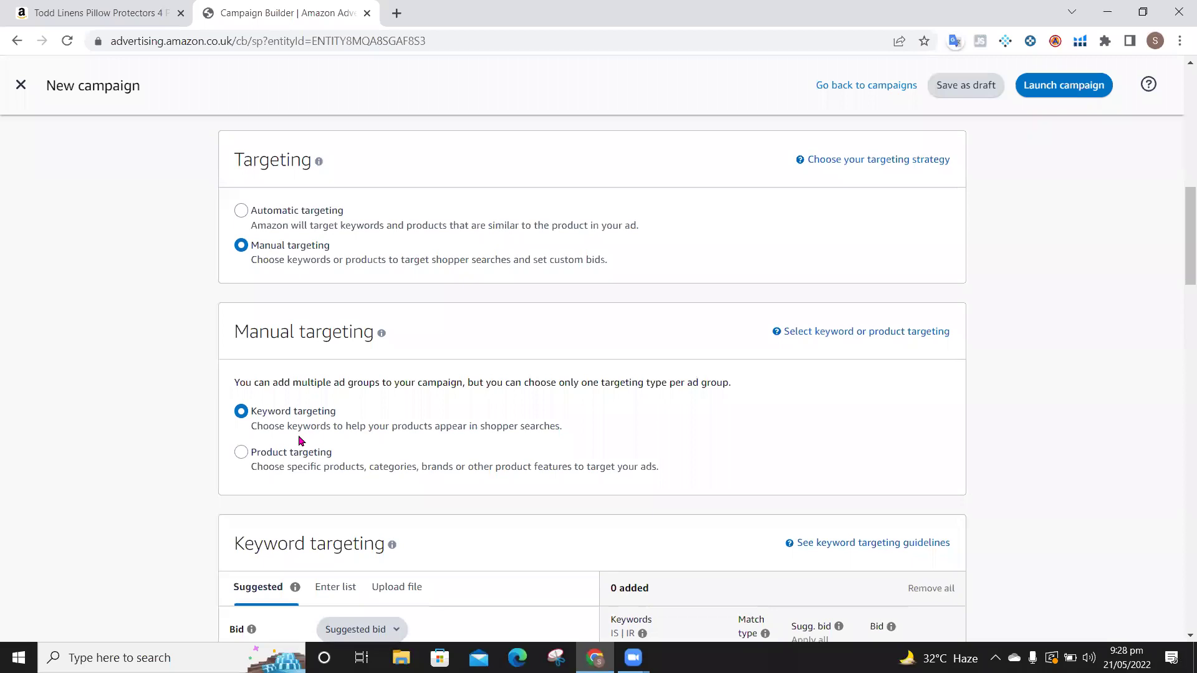
{"action": "scroll", "coordinate": [299, 441], "scroll_direction": "down", "scroll_amount": 2}
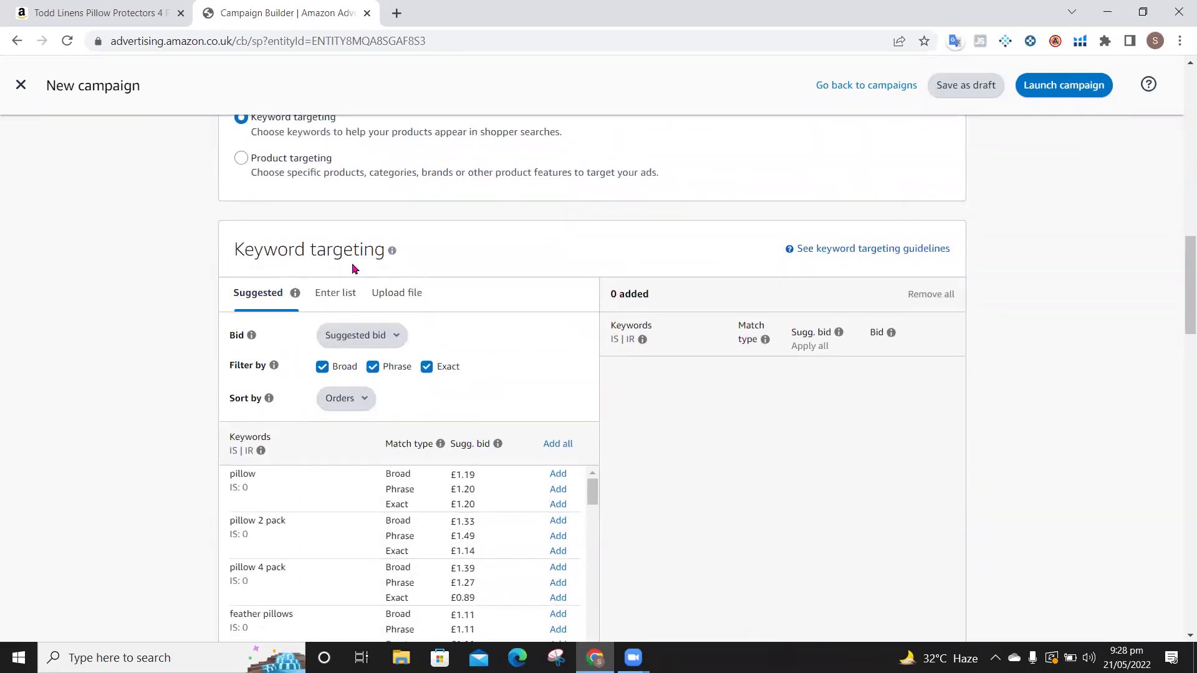
{"action": "scroll", "coordinate": [353, 269], "scroll_direction": "up", "scroll_amount": 15}
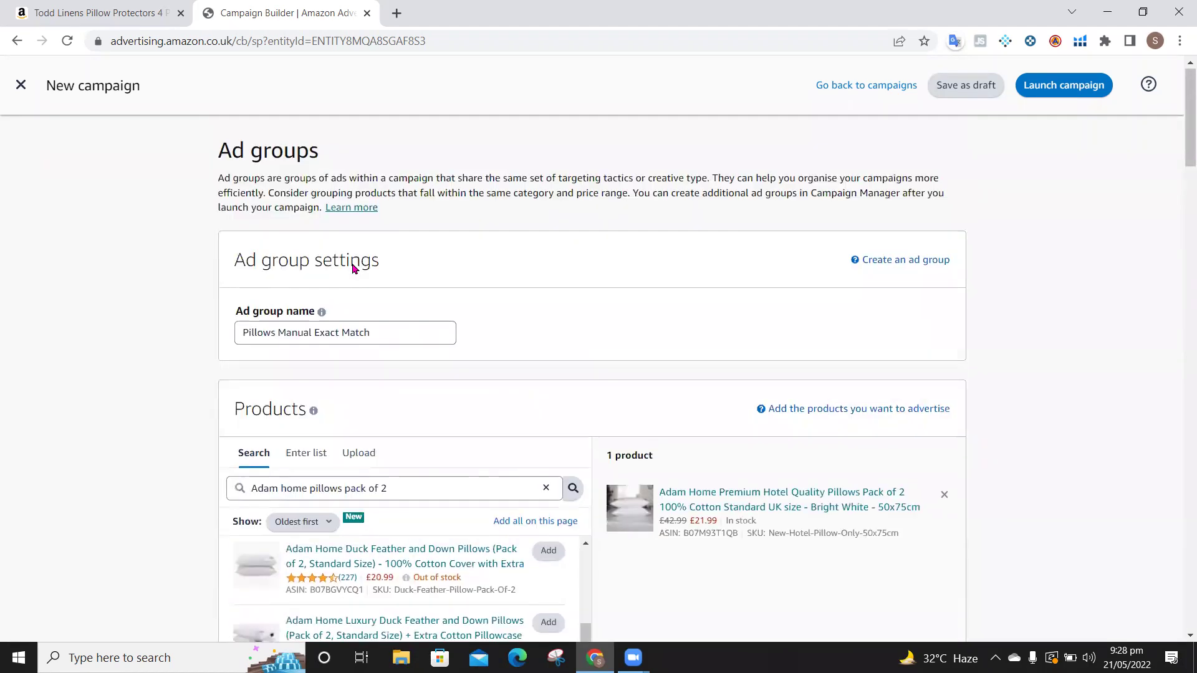
{"action": "scroll", "coordinate": [679, 343], "scroll_direction": "down", "scroll_amount": 4}
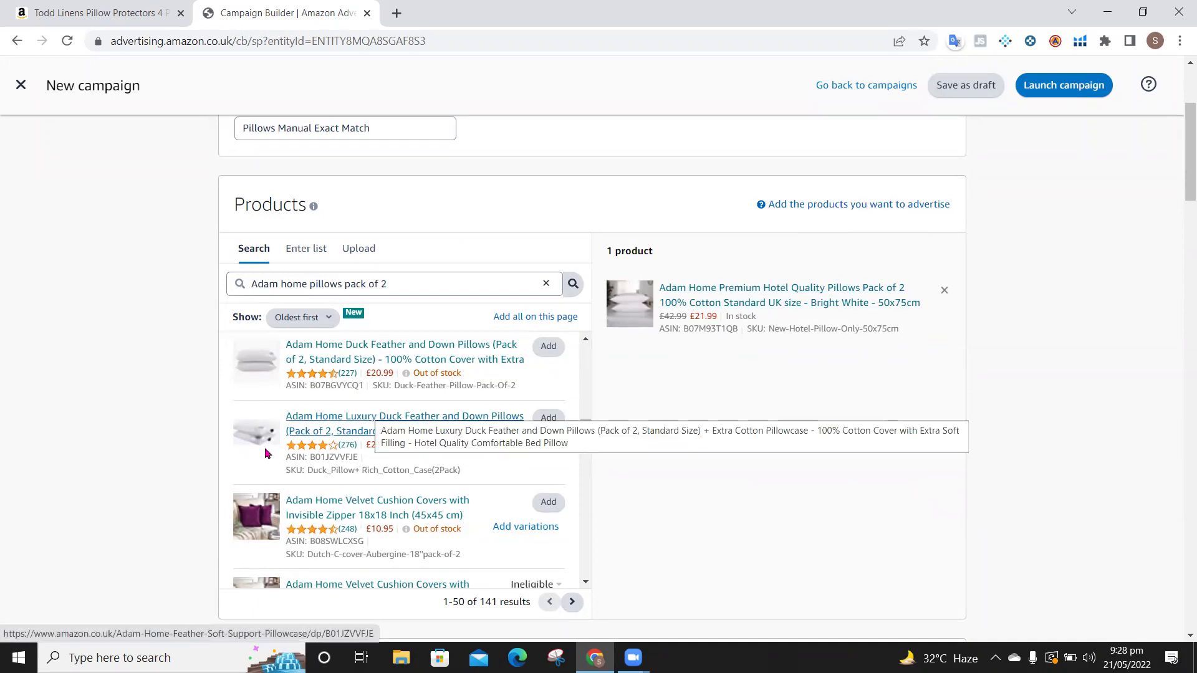
{"action": "scroll", "coordinate": [118, 437], "scroll_direction": "down", "scroll_amount": 1}
{"action": "scroll", "coordinate": [118, 437], "scroll_direction": "down", "scroll_amount": 8}
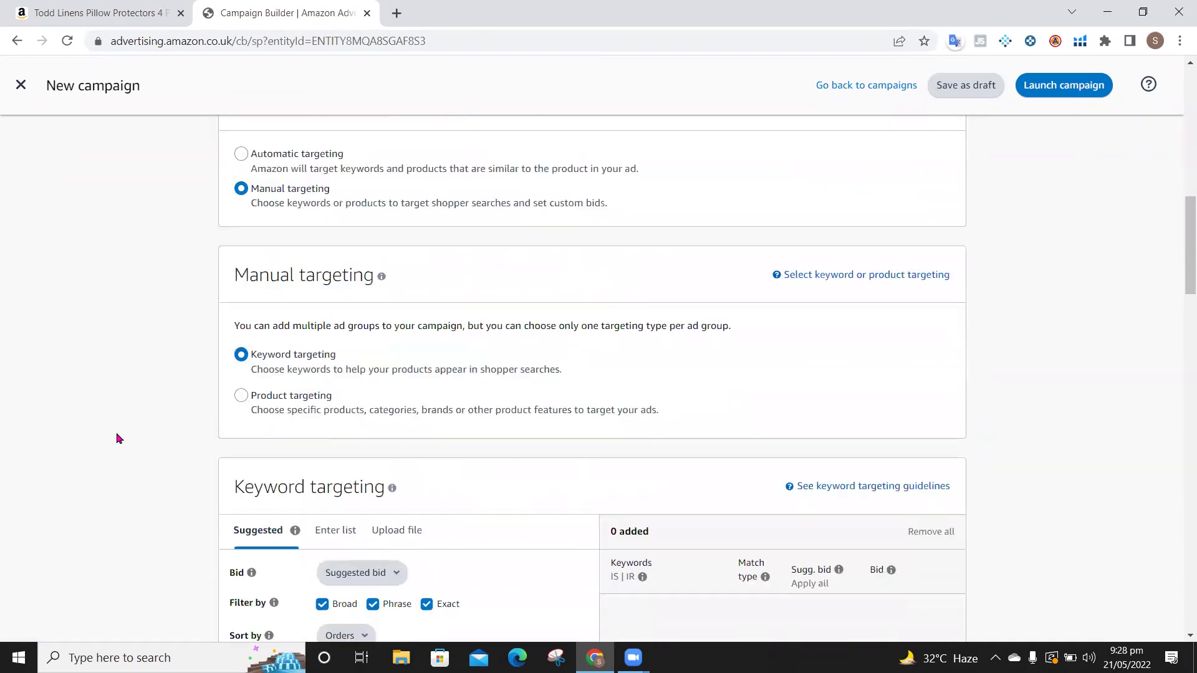
{"action": "scroll", "coordinate": [117, 439], "scroll_direction": "up", "scroll_amount": 2}
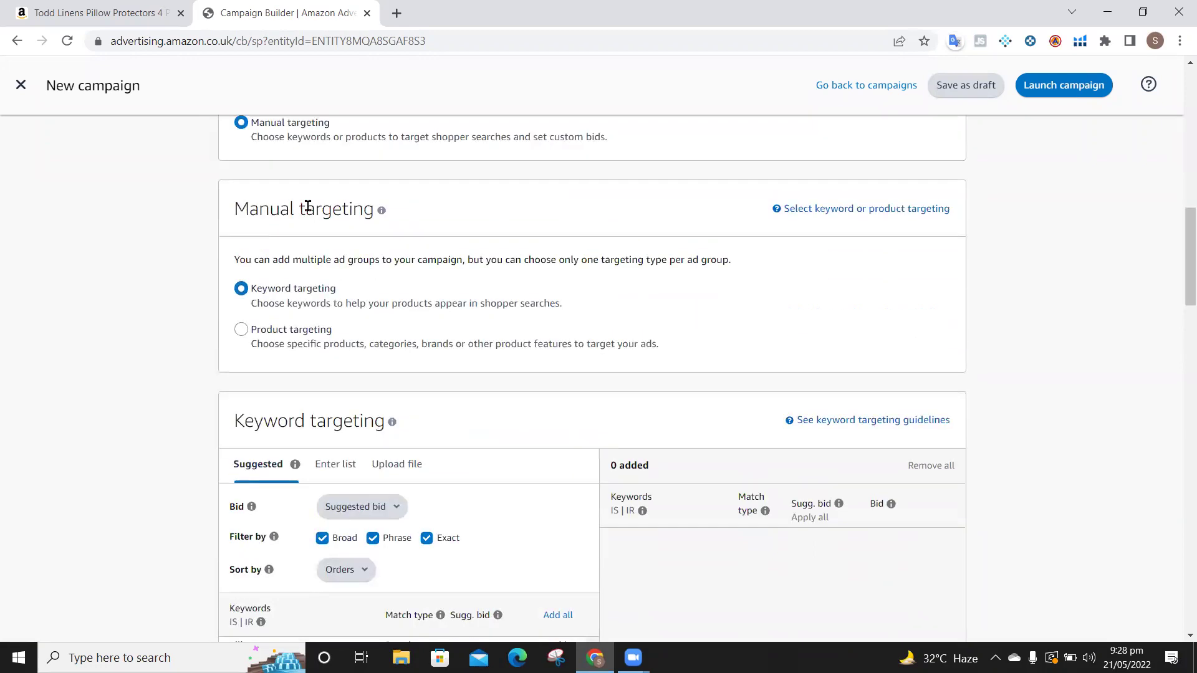
{"action": "scroll", "coordinate": [177, 339], "scroll_direction": "down", "scroll_amount": 2}
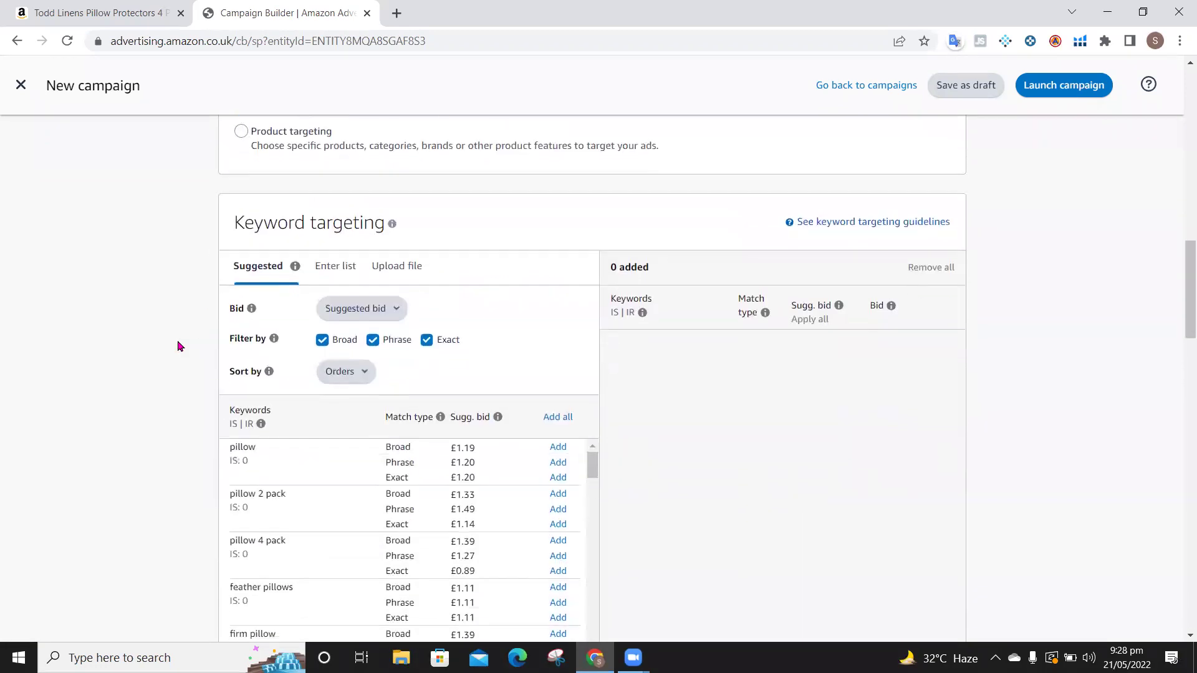
{"action": "scroll", "coordinate": [164, 566], "scroll_direction": "down", "scroll_amount": 2}
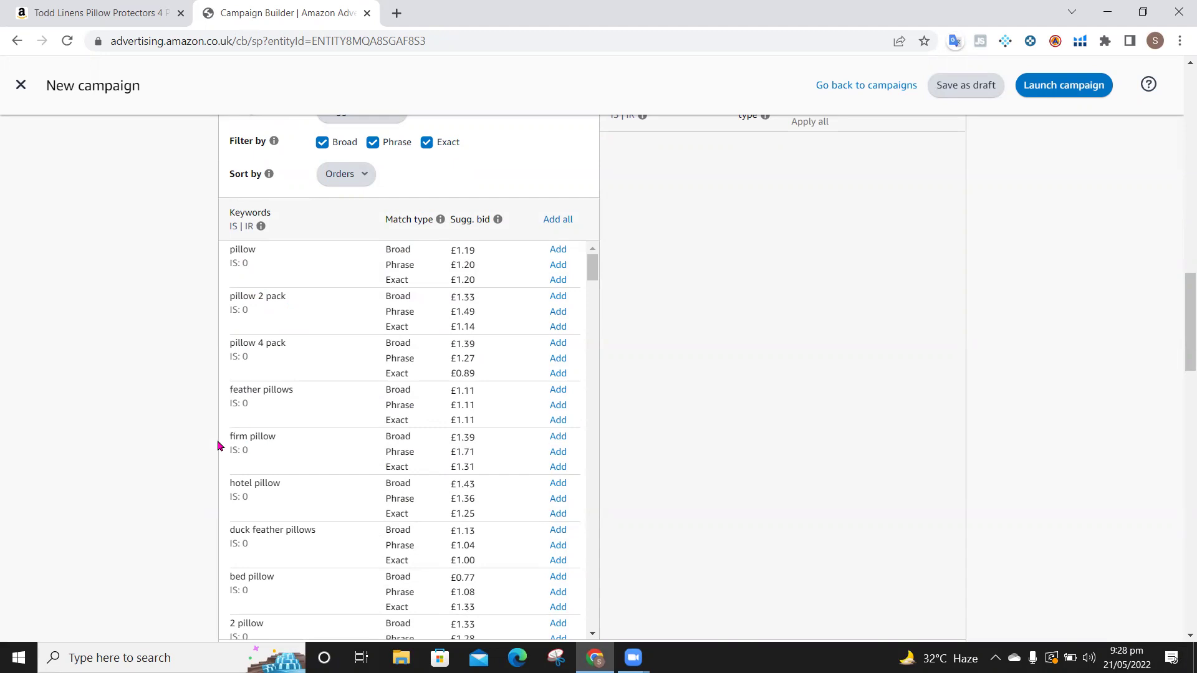
{"action": "scroll", "coordinate": [76, 359], "scroll_direction": "up", "scroll_amount": 2}
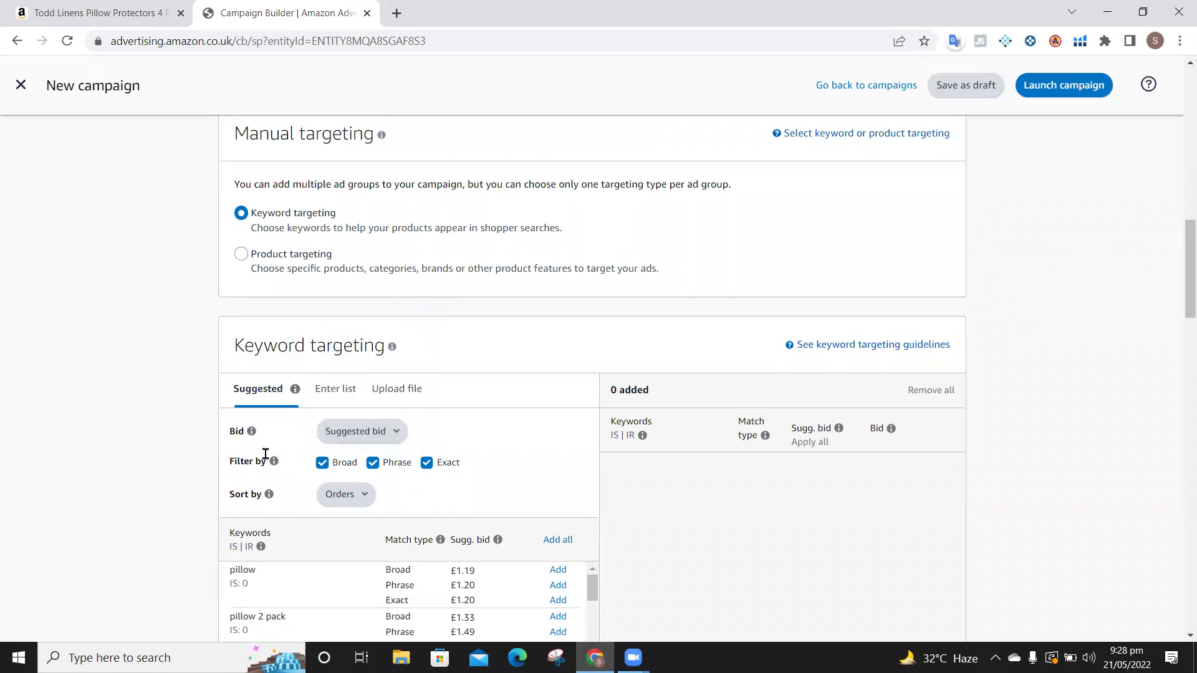
- Switch keyword targeting from suggested keywords to entering a custom list, ready for keyword entry
{"action": "left_click", "coordinate": [331, 392]}
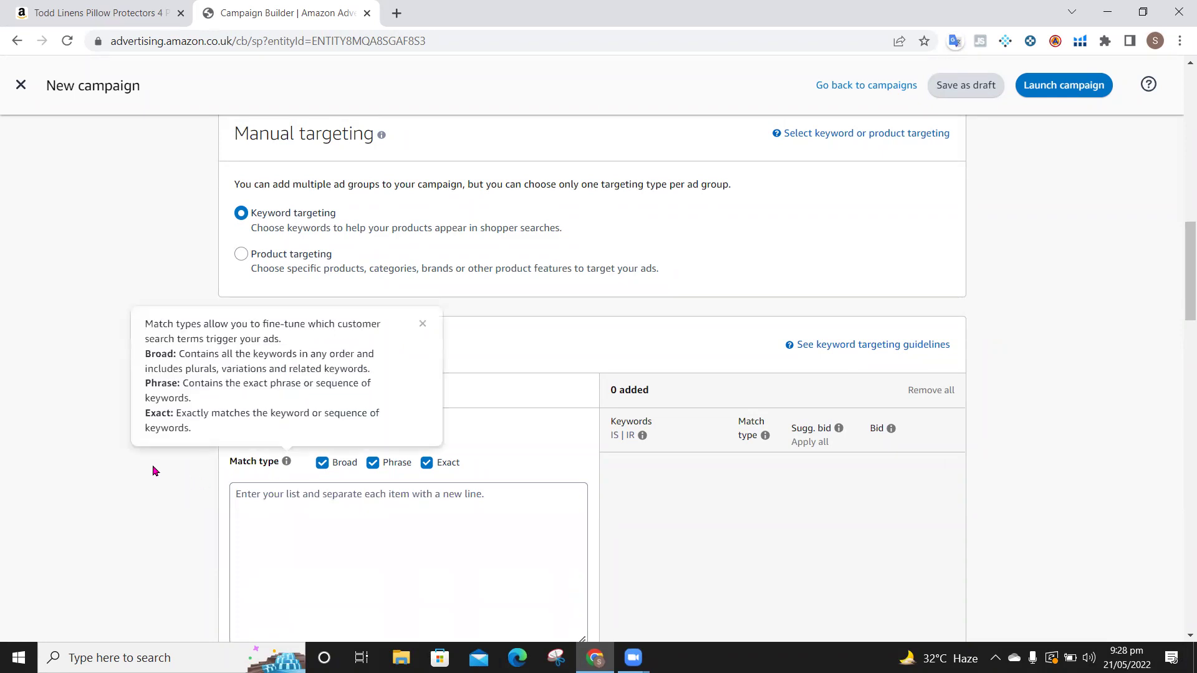
{"action": "left_click", "coordinate": [310, 511]}
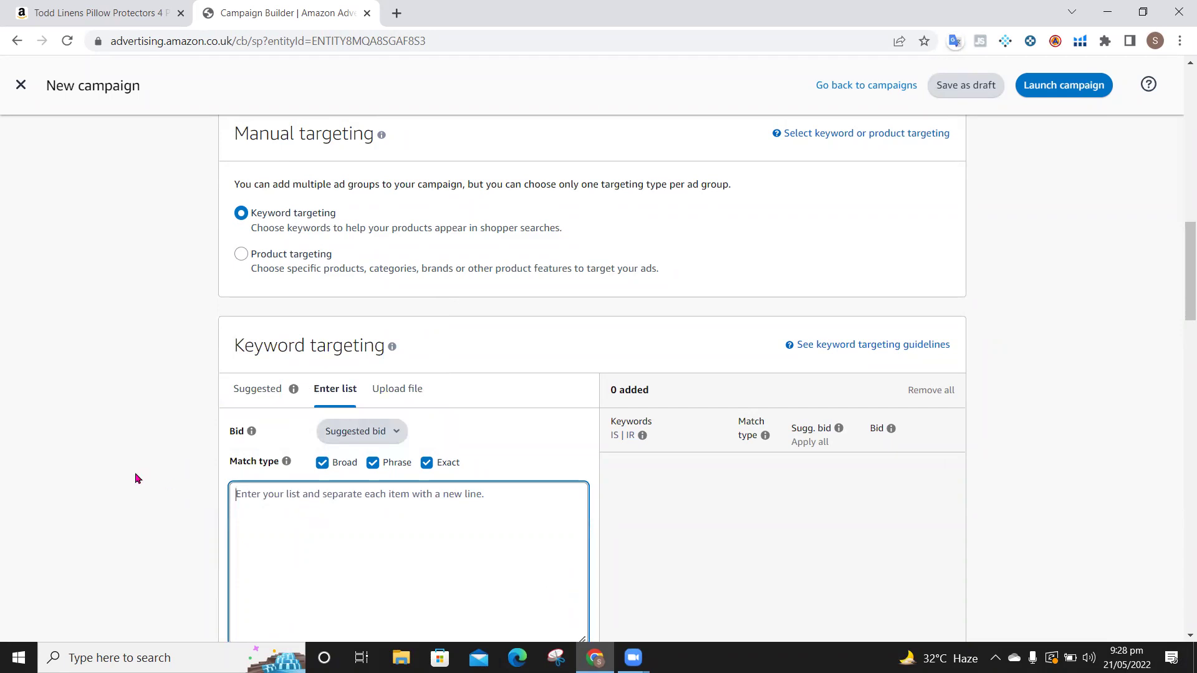
{"action": "scroll", "coordinate": [133, 478], "scroll_direction": "down", "scroll_amount": 2}
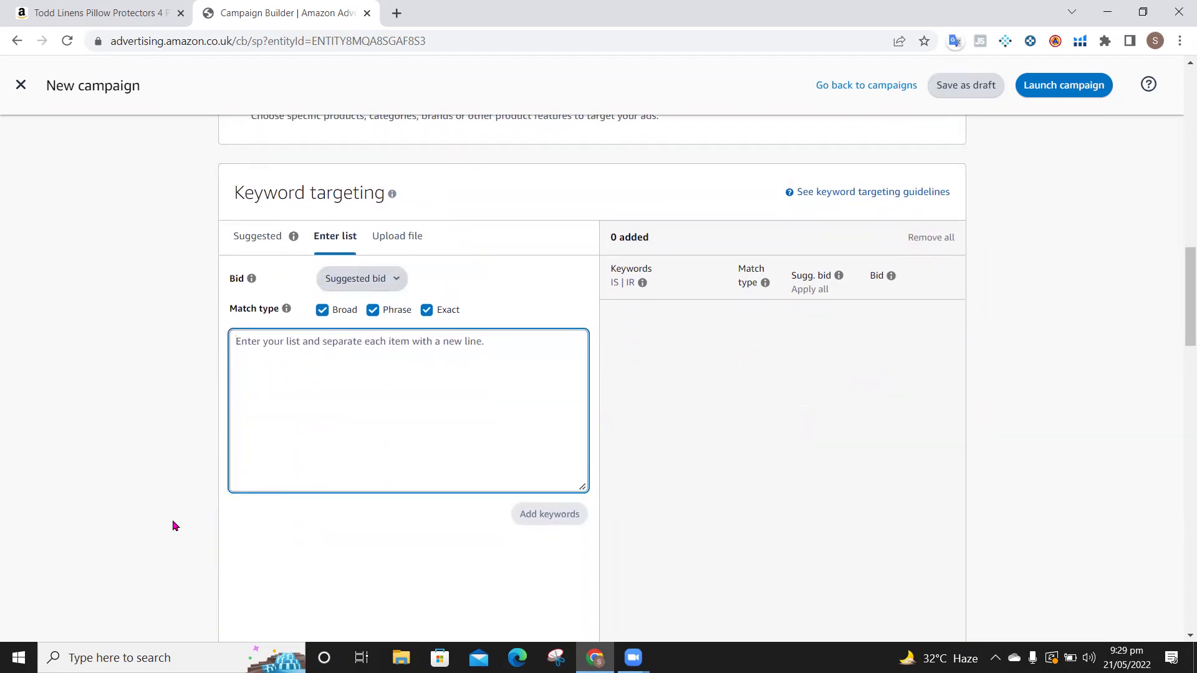
- Enter the keywords Pillows, Pillows 2 pack and Pillows pack of 2 on separate lines of the custom keyword list
{"action": "type", "text": "Pillows"}
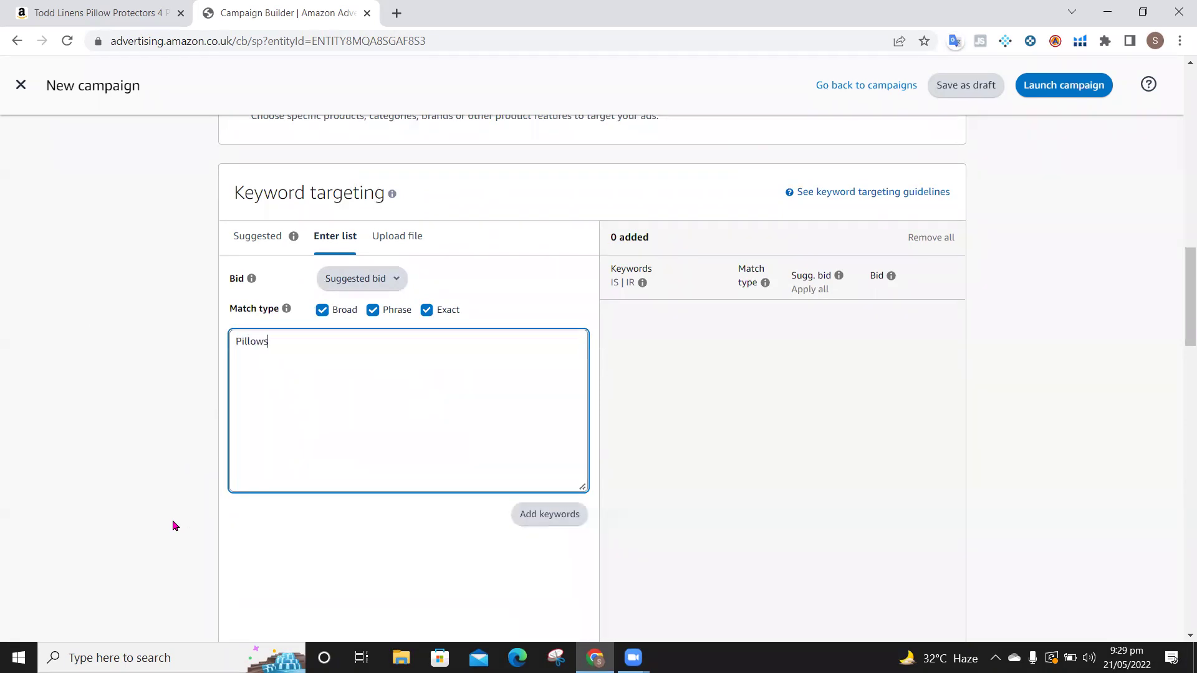
{"action": "key", "text": "Return"}
{"action": "type", "text": "Pillows"}
{"action": "type", "text": " 2 pack "}
{"action": "type", "text": "Pillows "}
{"action": "type", "text": "pack of"}
{"action": "type", "text": " 2"}
{"action": "key", "text": "Return"}
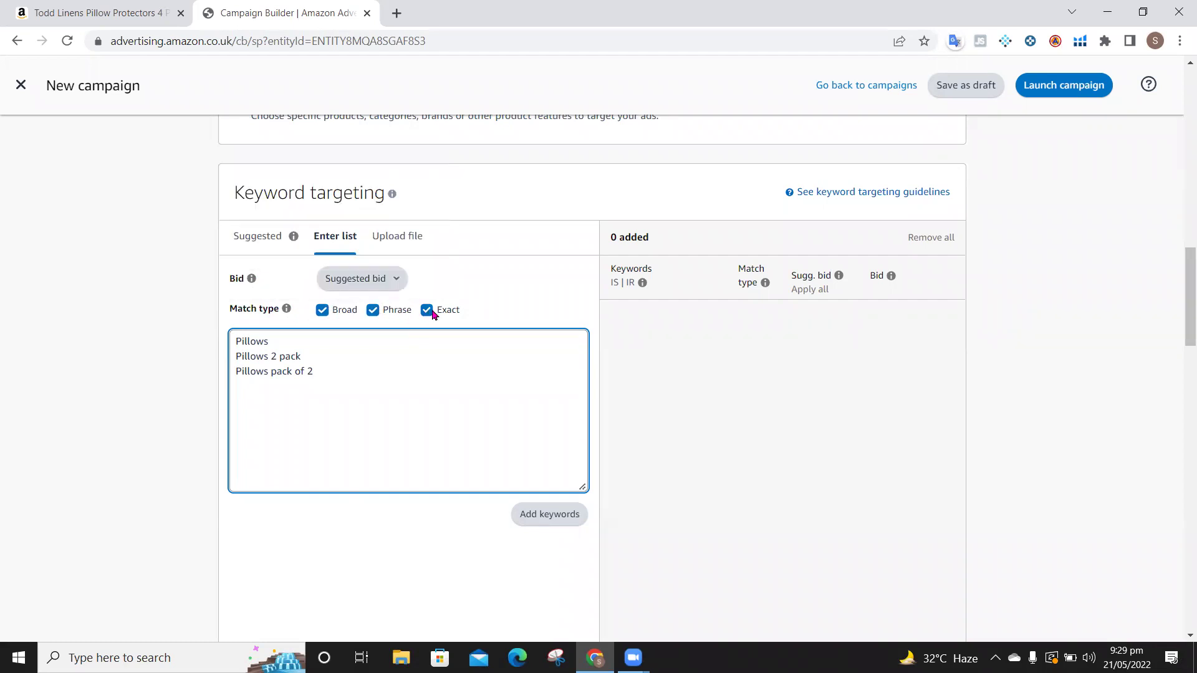
- Restrict the match type to Exact by deselecting Broad and Phrase, and add the listed keywords to the ad group
{"action": "left_click", "coordinate": [322, 313]}
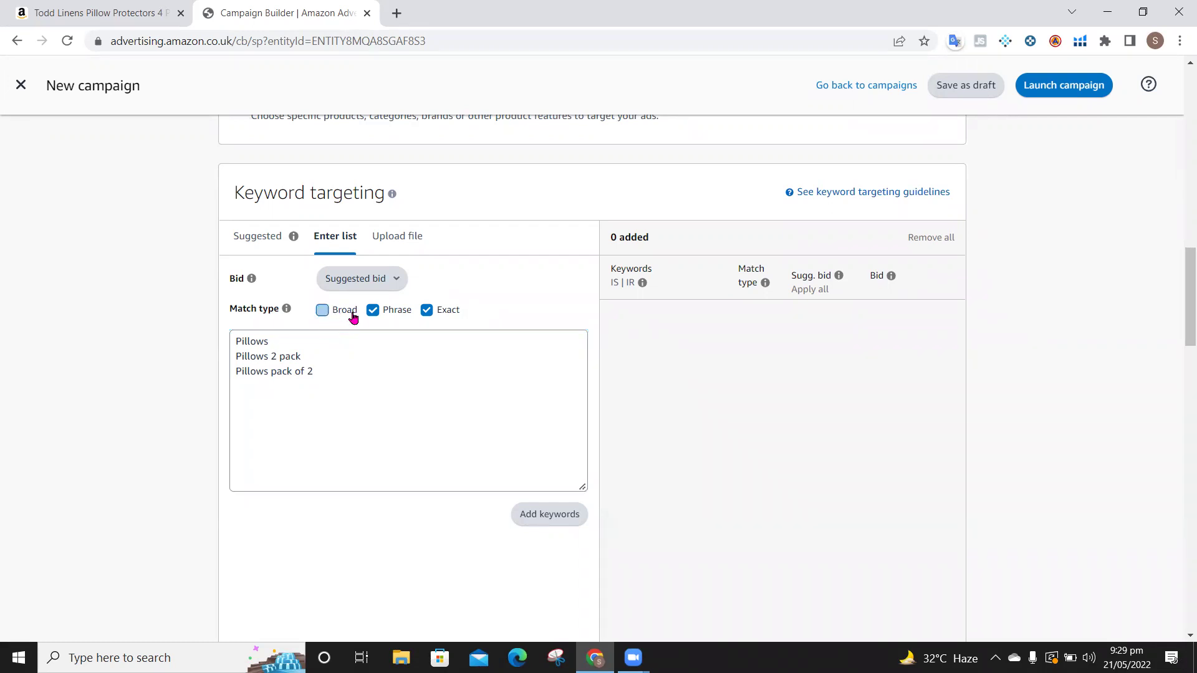
{"action": "left_click", "coordinate": [373, 314]}
{"action": "left_click", "coordinate": [555, 513]}
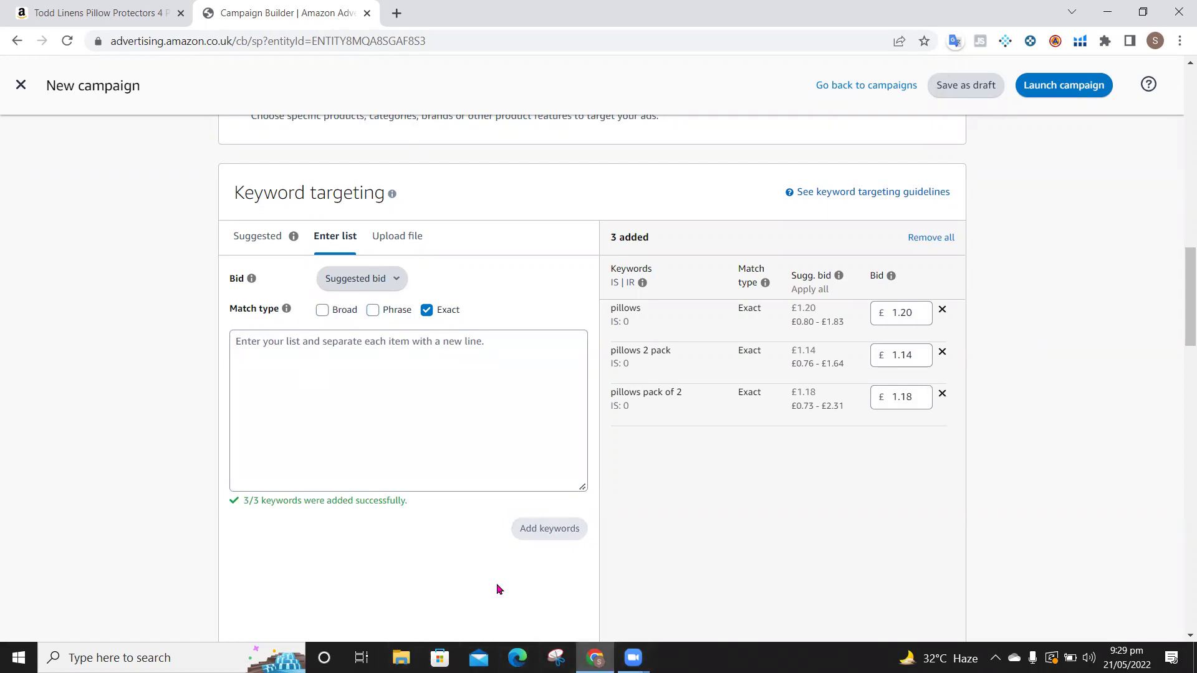
- Switch to Excel from the desktop and create a new blank workbook
{"action": "key", "text": "alt+Tab"}
{"action": "key", "text": "alt+shift+Tab"}
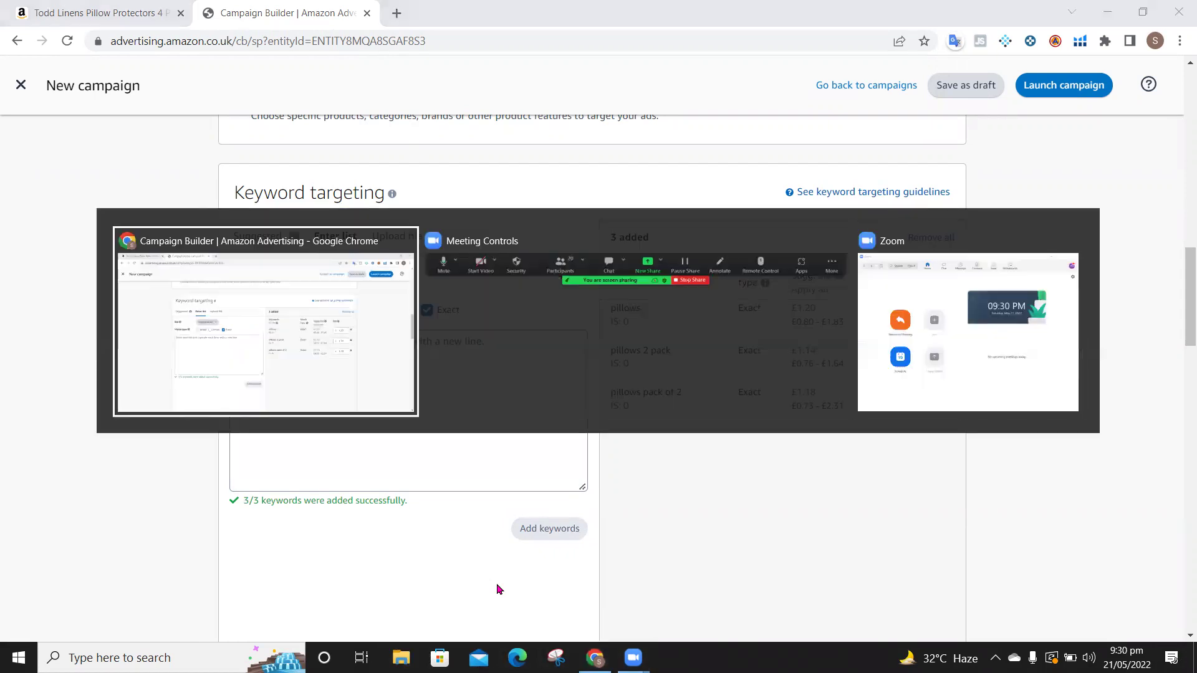
{"action": "left_click", "coordinate": [1107, 12]}
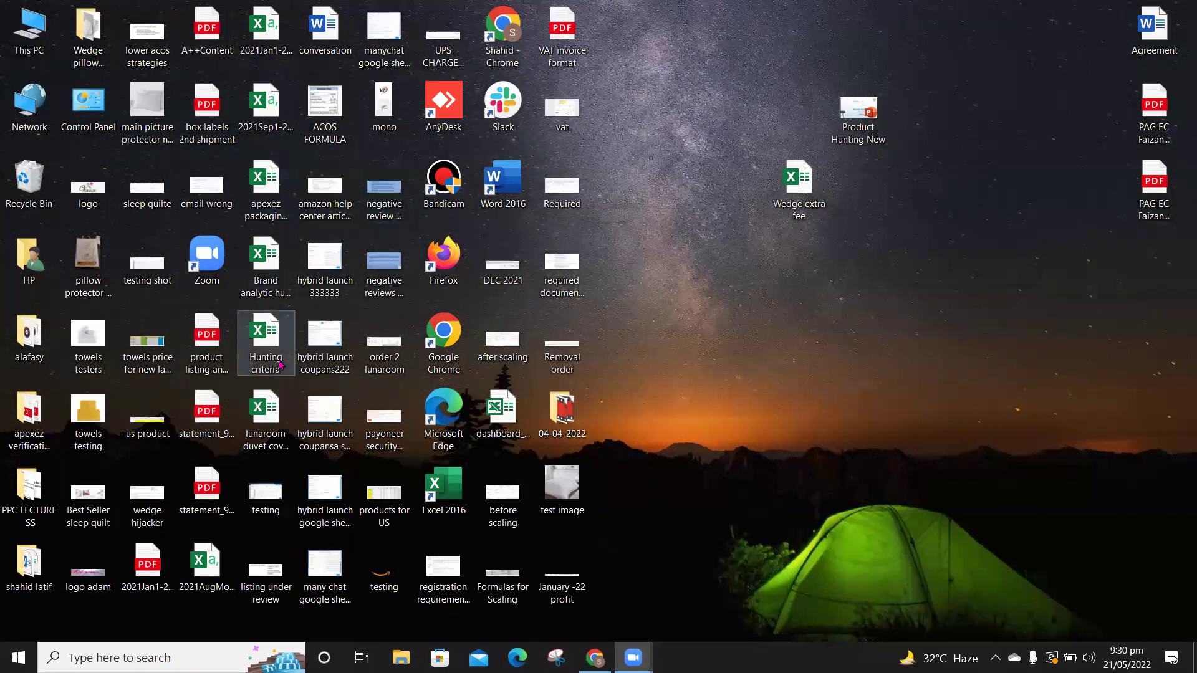
{"action": "double_click", "coordinate": [448, 497]}
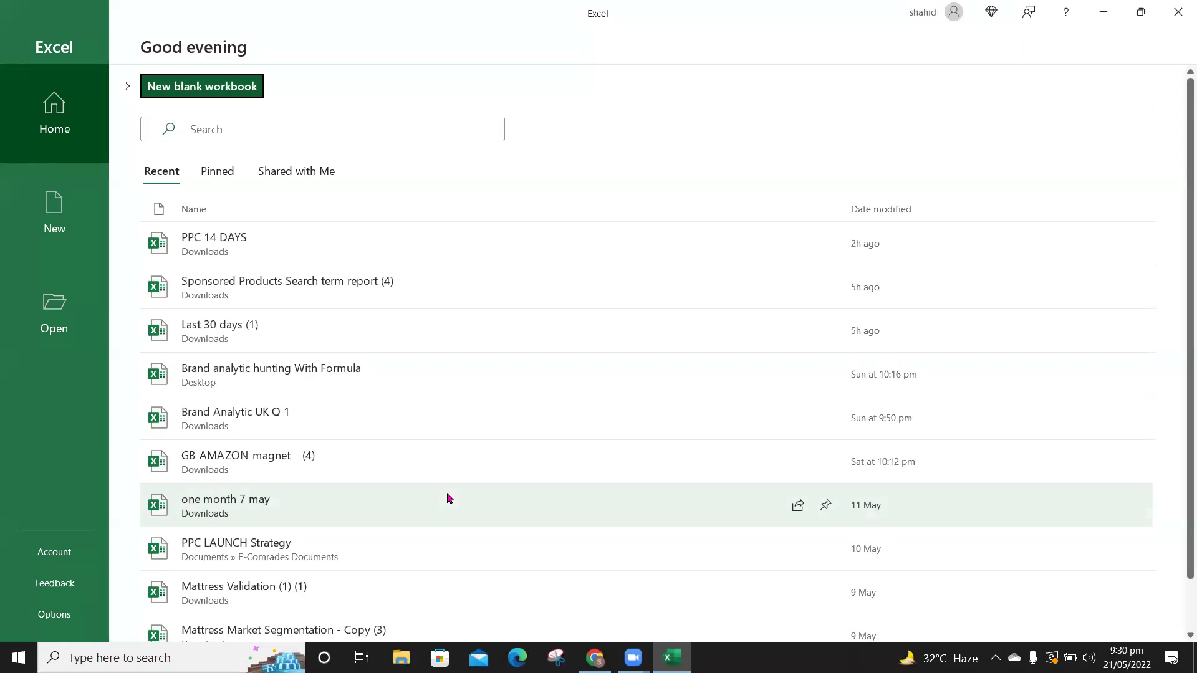
{"action": "left_click", "coordinate": [213, 92]}
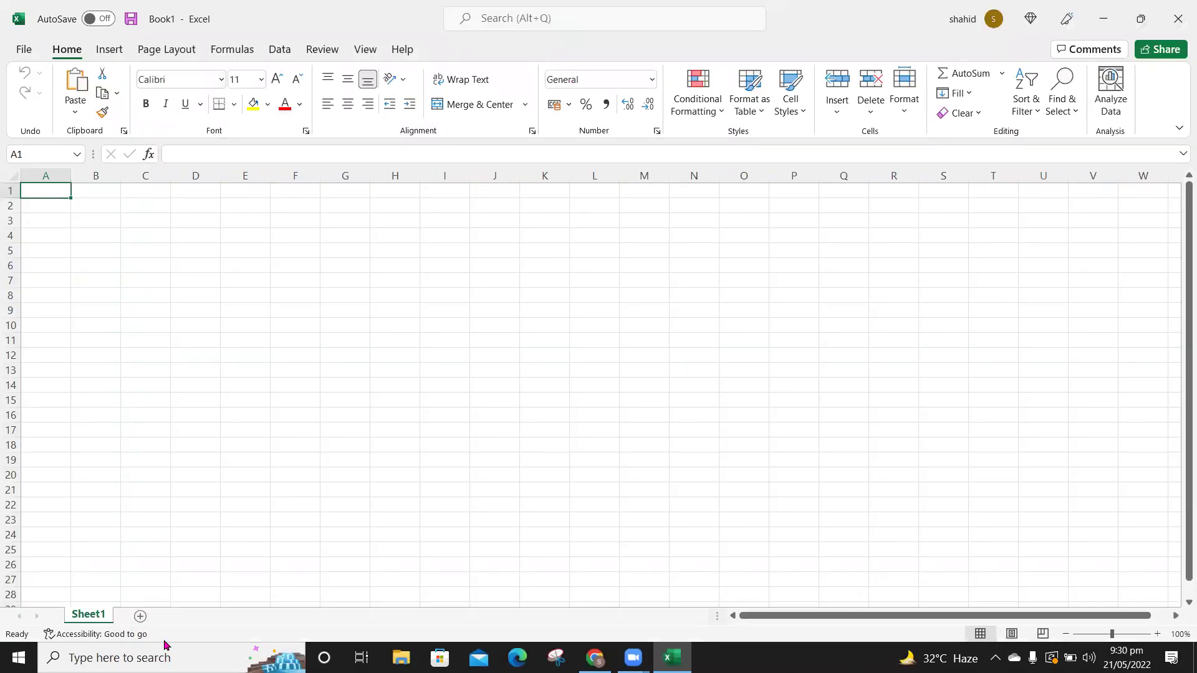
- Enter Pillows 2 pack in cell A1 and fit column A to its text
{"action": "type", "text": "P"}
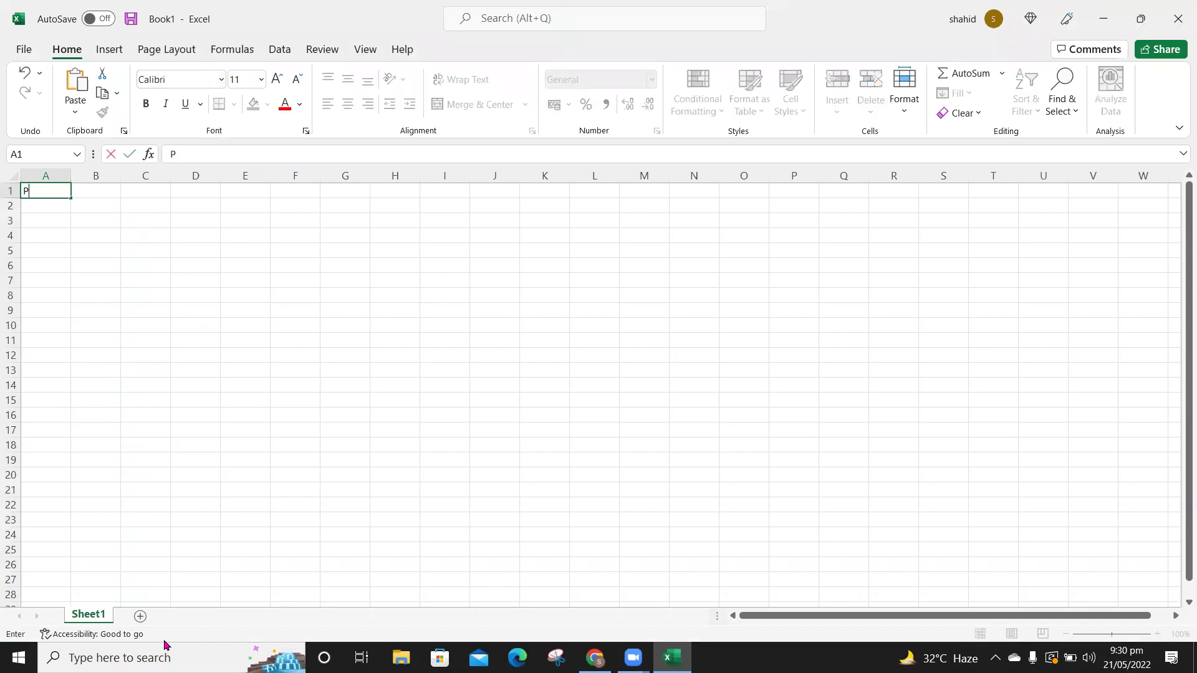
{"action": "type", "text": "illows 2 pack"}
{"action": "key", "text": "Return"}
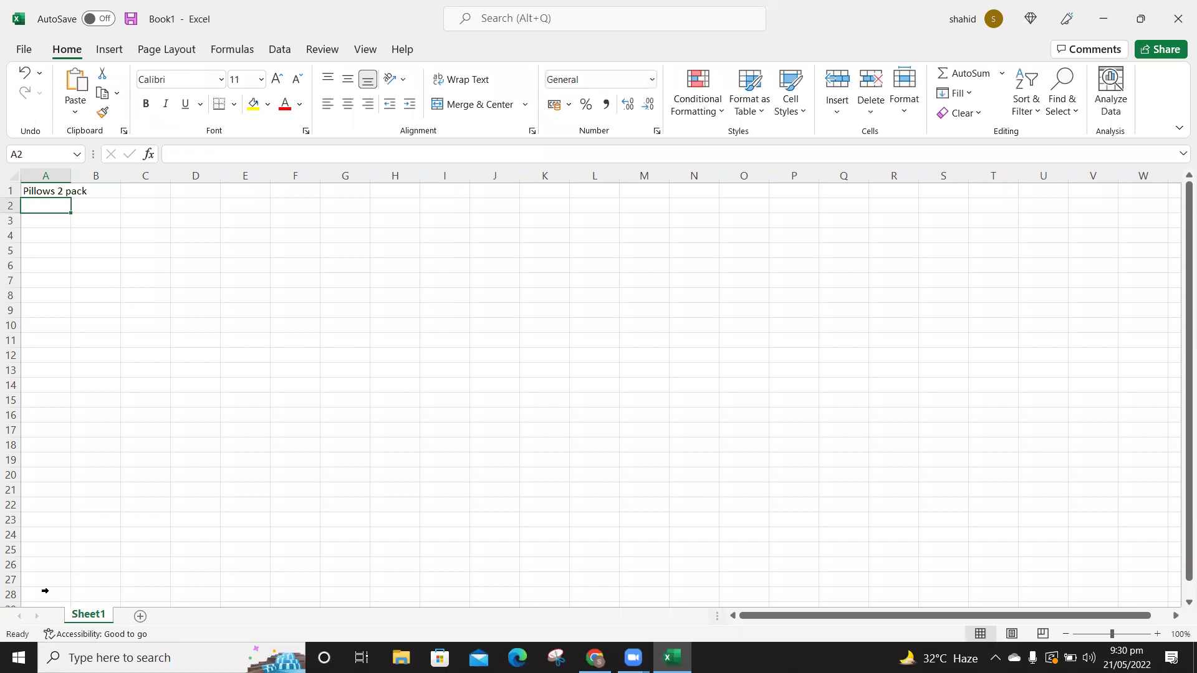
{"action": "double_click", "coordinate": [69, 176]}
- Enter Exact Match in cell B1 beside the keyword and fit column B to its text
{"action": "left_click", "coordinate": [125, 192]}
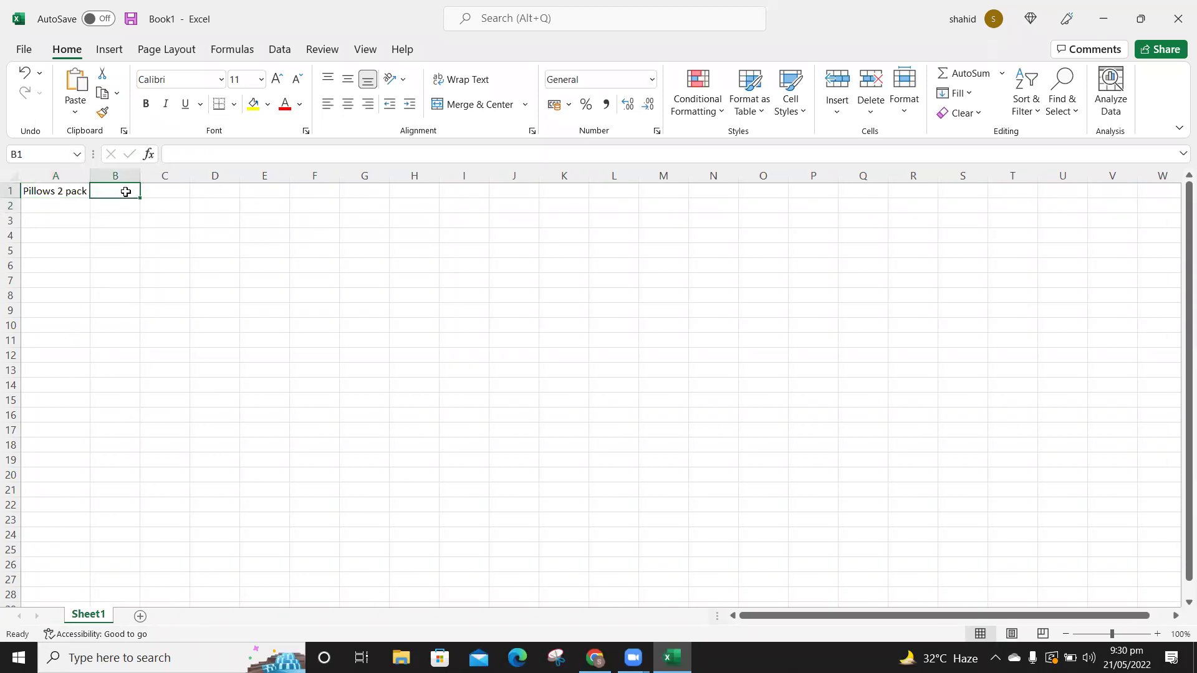
{"action": "type", "text": "Ex"}
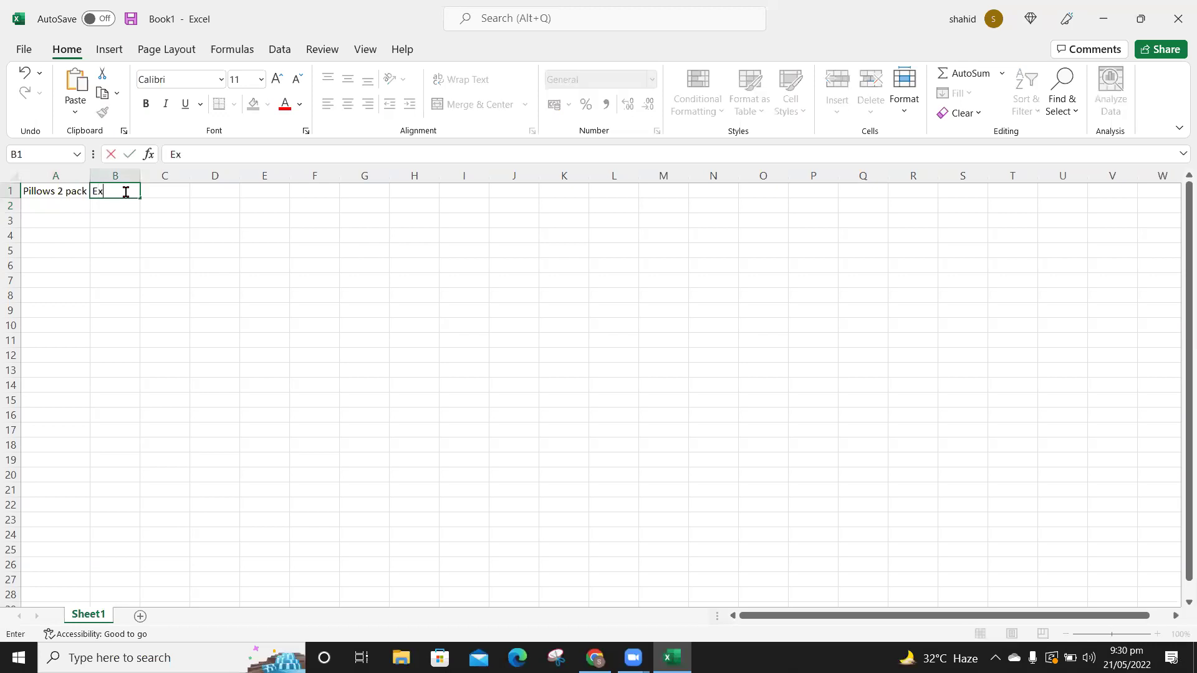
{"action": "type", "text": "act Match"}
{"action": "key", "text": "Return"}
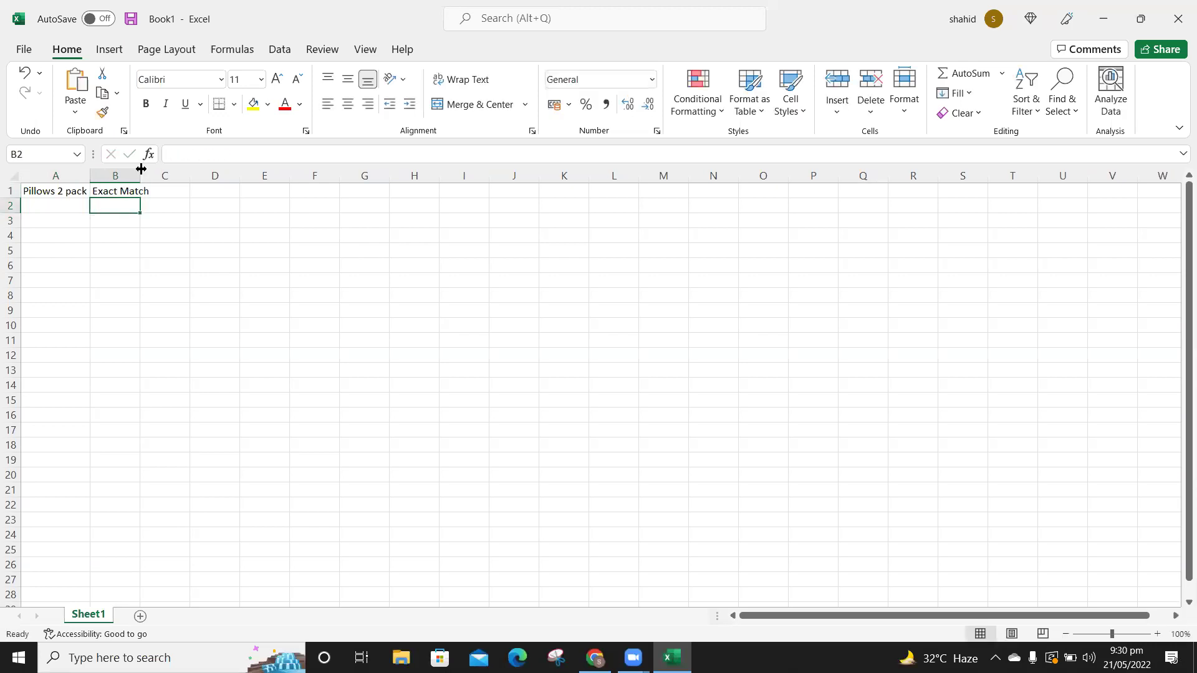
{"action": "double_click", "coordinate": [140, 174]}
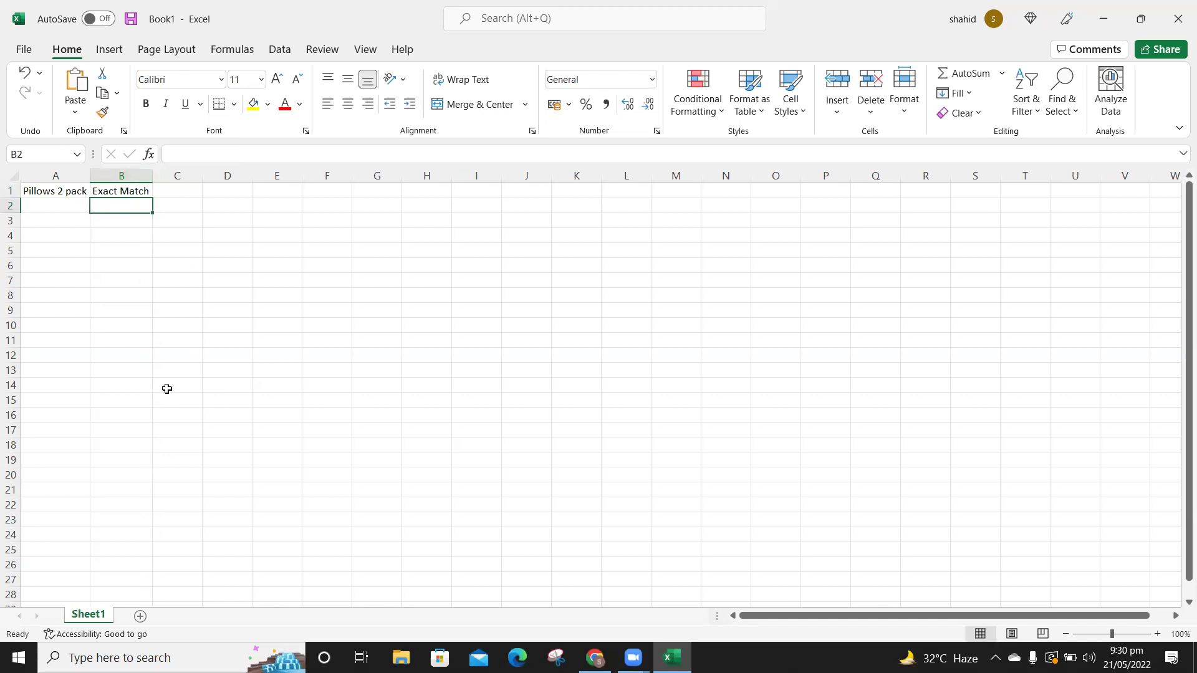
{"action": "left_click", "coordinate": [1122, 635]}
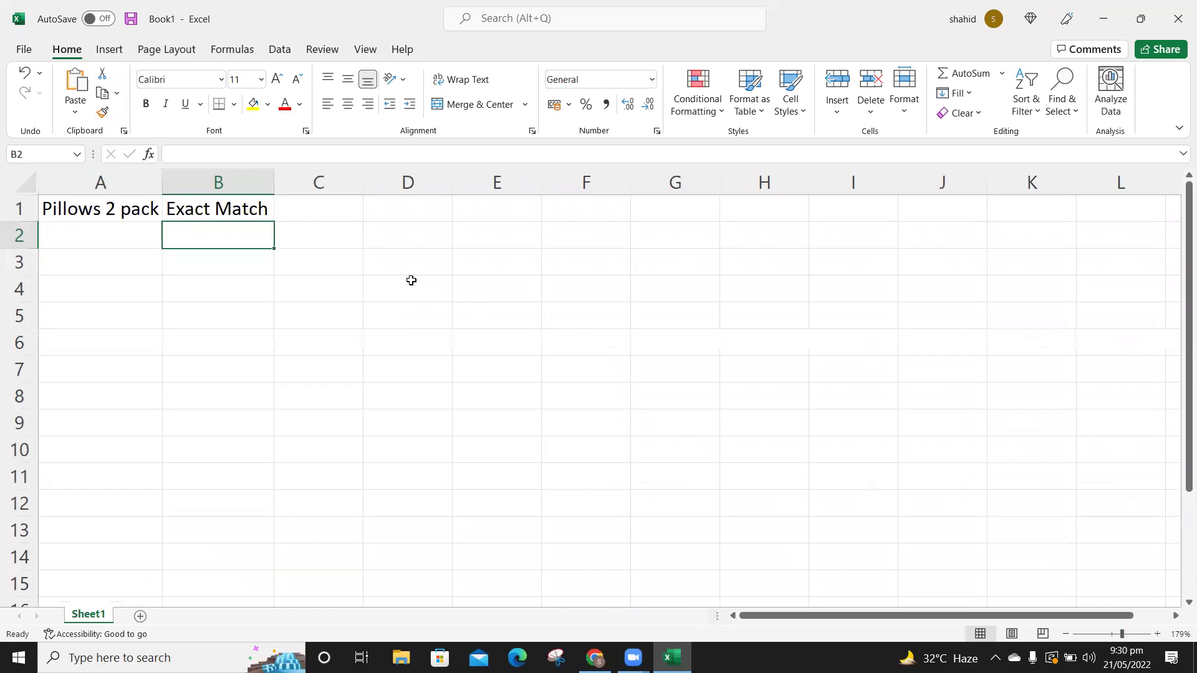
- Enter Pillows 2 pack in cell D1 as an example search term and fit column D to its text
{"action": "left_click", "coordinate": [317, 201]}
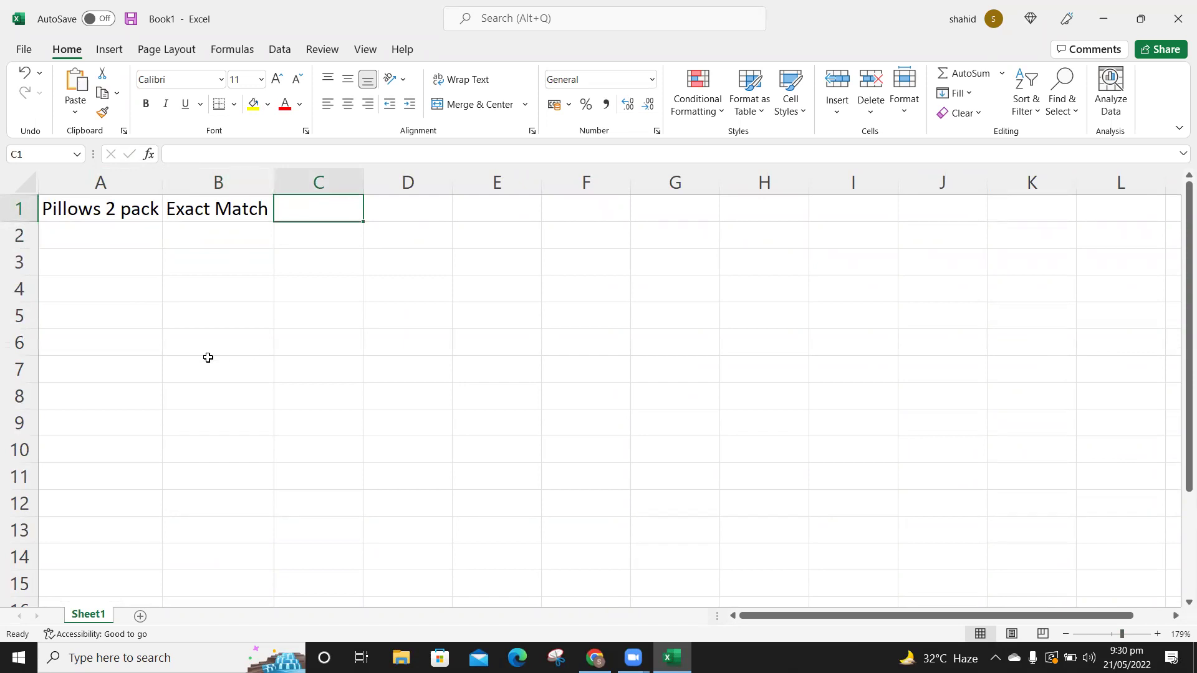
{"action": "key", "text": "Right"}
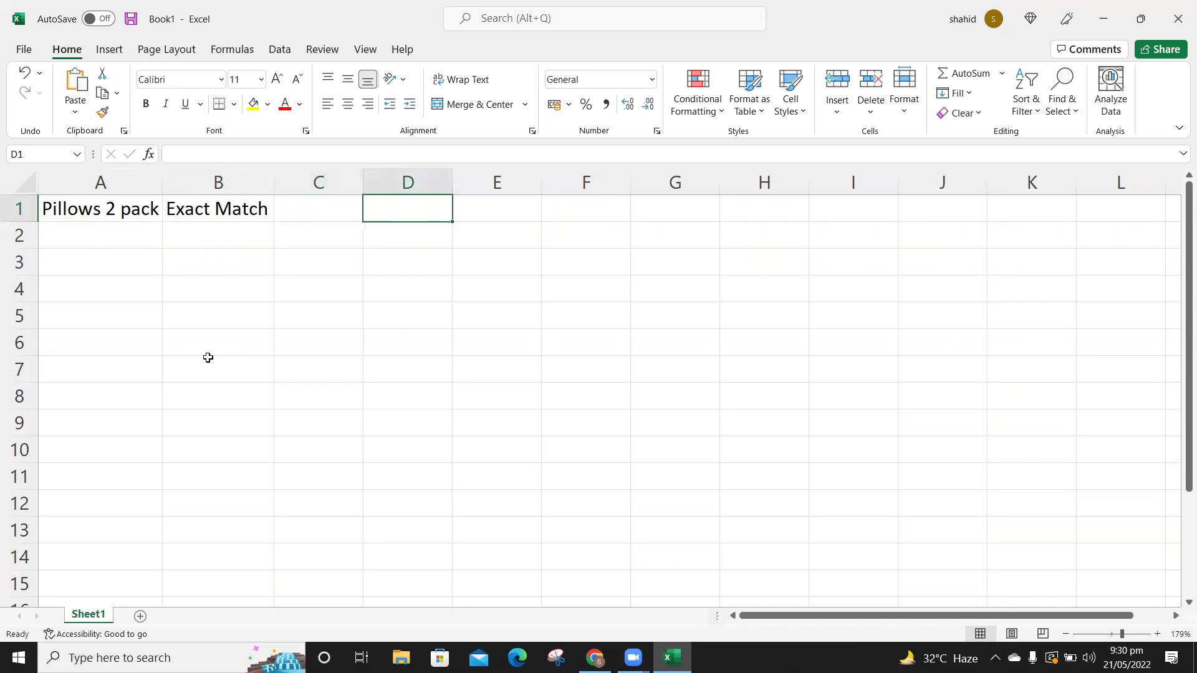
{"action": "type", "text": "Pillow"}
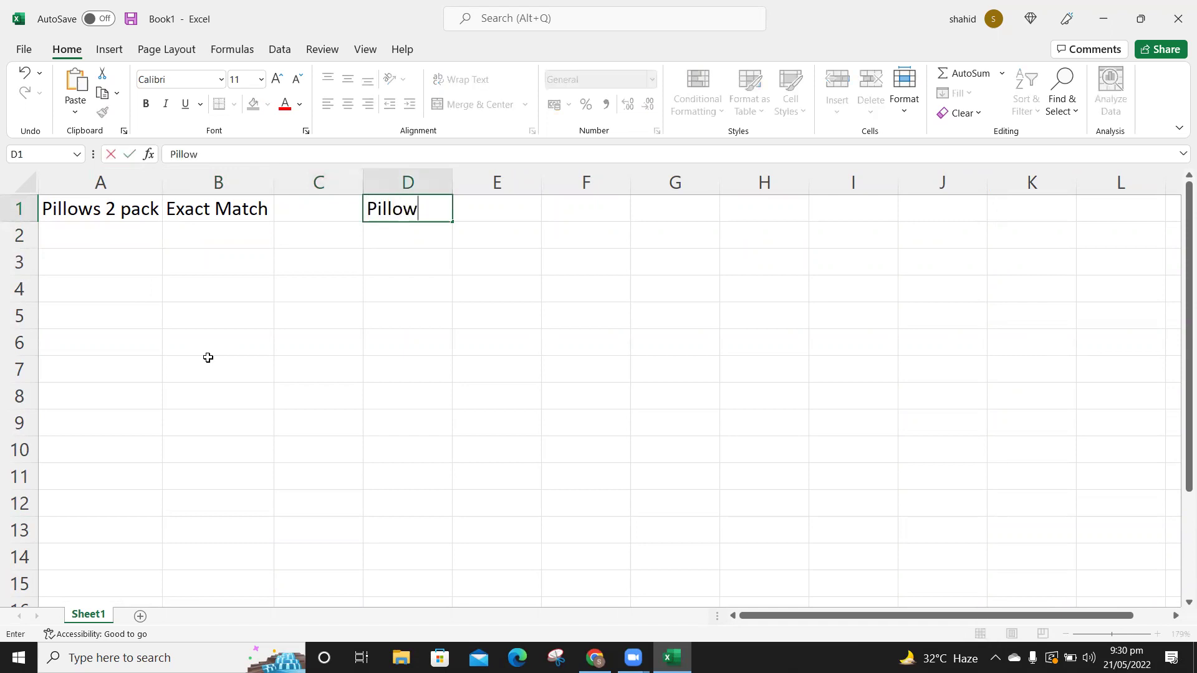
{"action": "type", "text": "s 2 pack"}
{"action": "key", "text": "Return"}
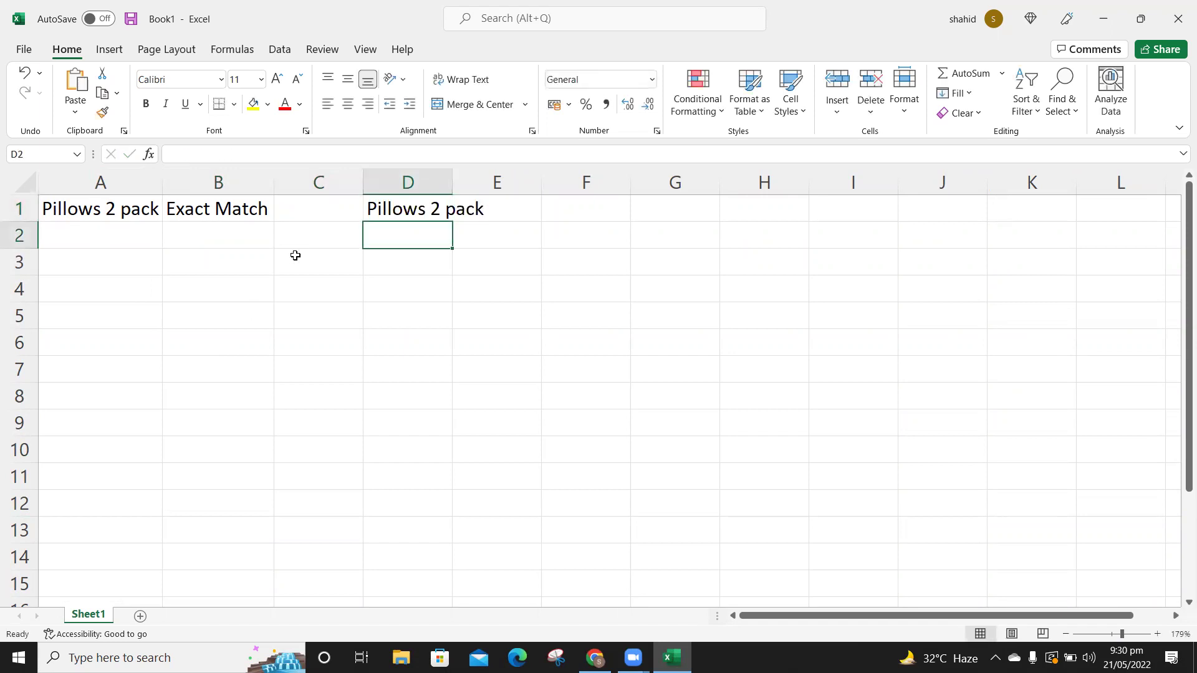
{"action": "double_click", "coordinate": [453, 175]}
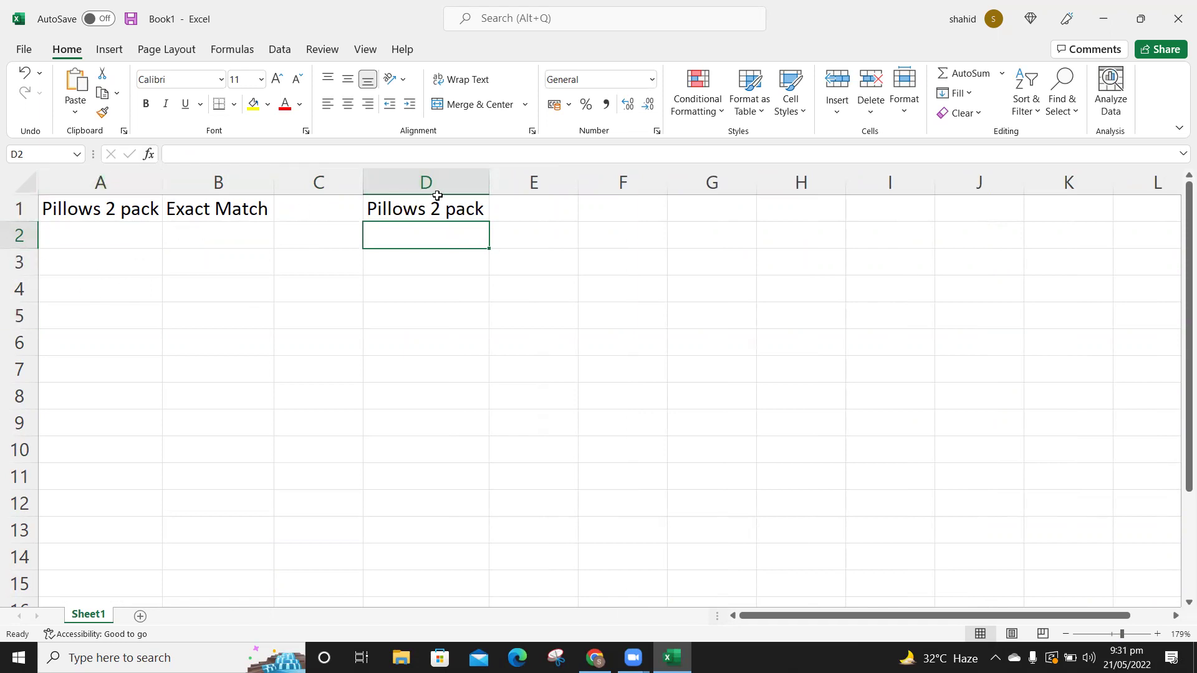
- Enter the singular variation Pillow 2 pack in cell D2
{"action": "left_click", "coordinate": [448, 212]}
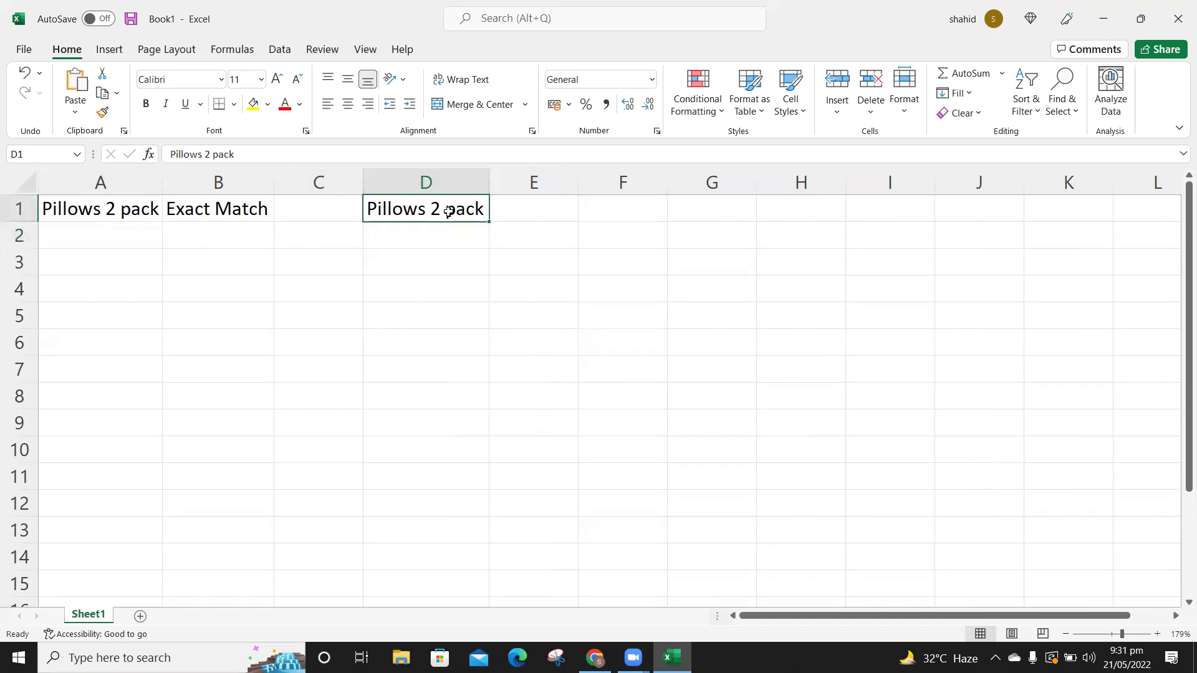
{"action": "left_click", "coordinate": [427, 242]}
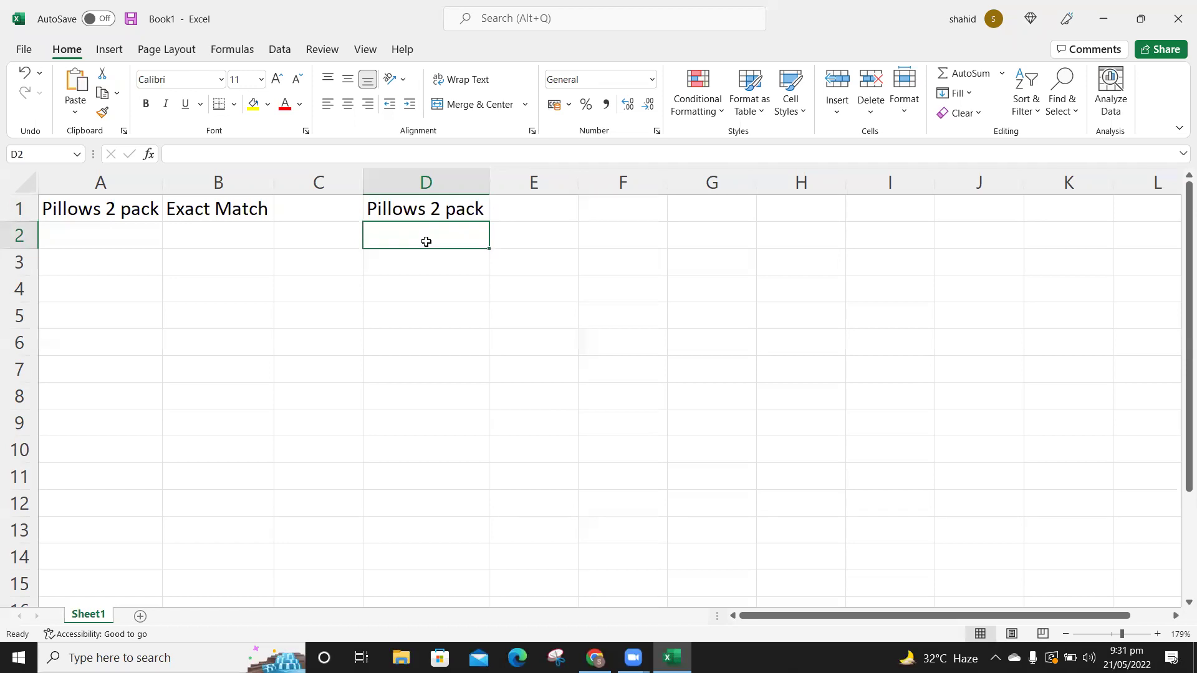
{"action": "type", "text": "Pillows"}
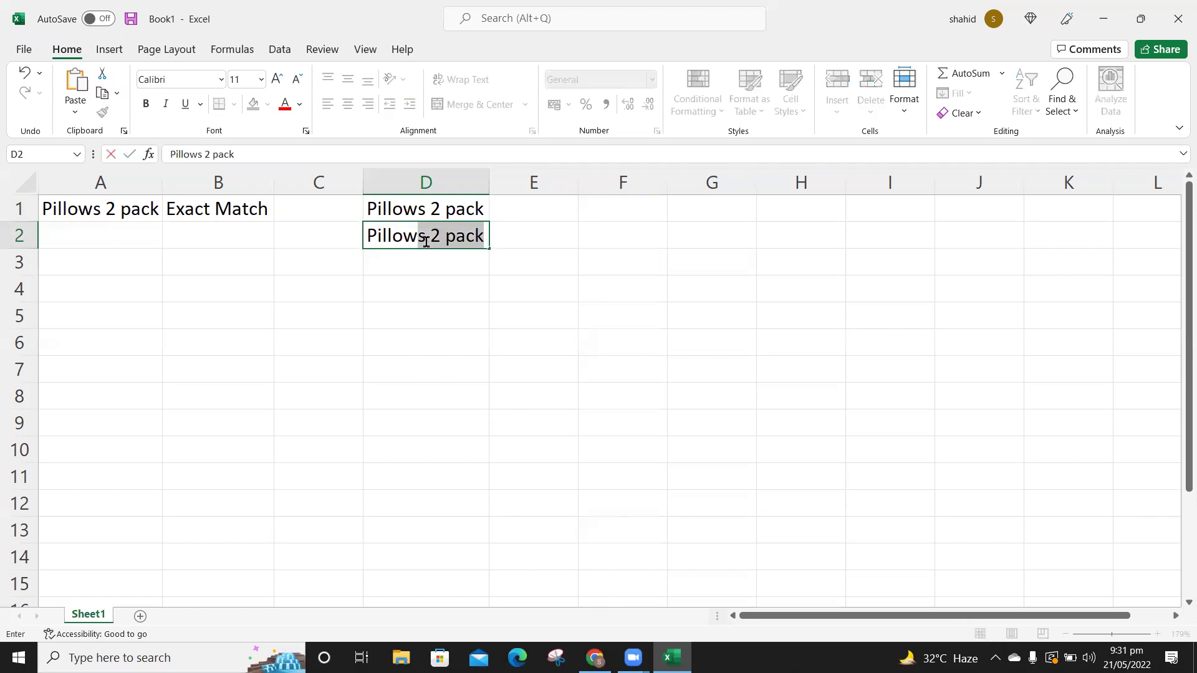
{"action": "type", "text": " 2 pack"}
{"action": "key", "text": "Return"}
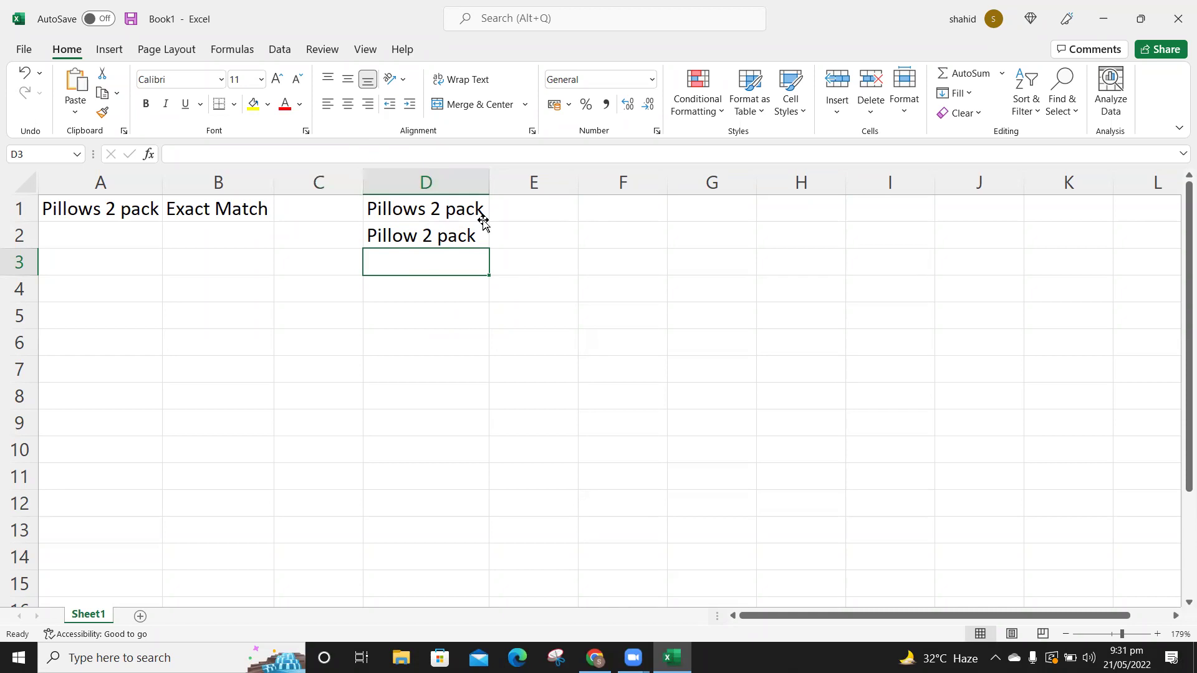
{"action": "left_click", "coordinate": [383, 238]}
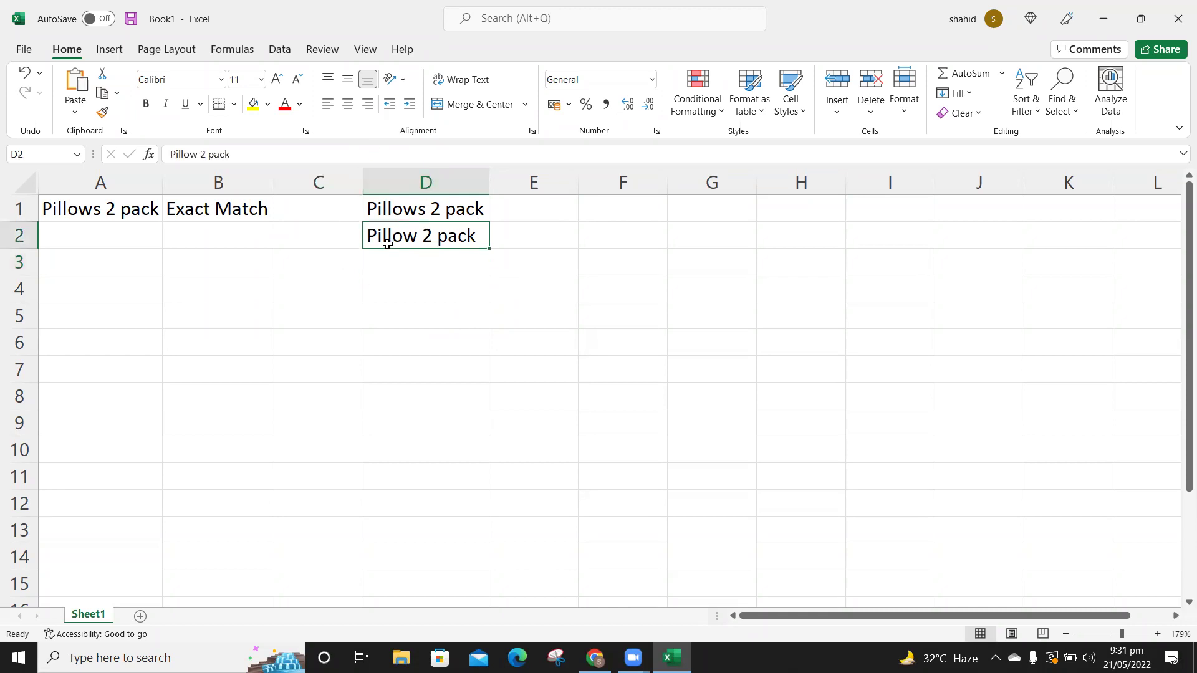
- Enter Pillows pack of 2 in cell F1 and fit column F to its text
{"action": "left_click", "coordinate": [522, 213]}
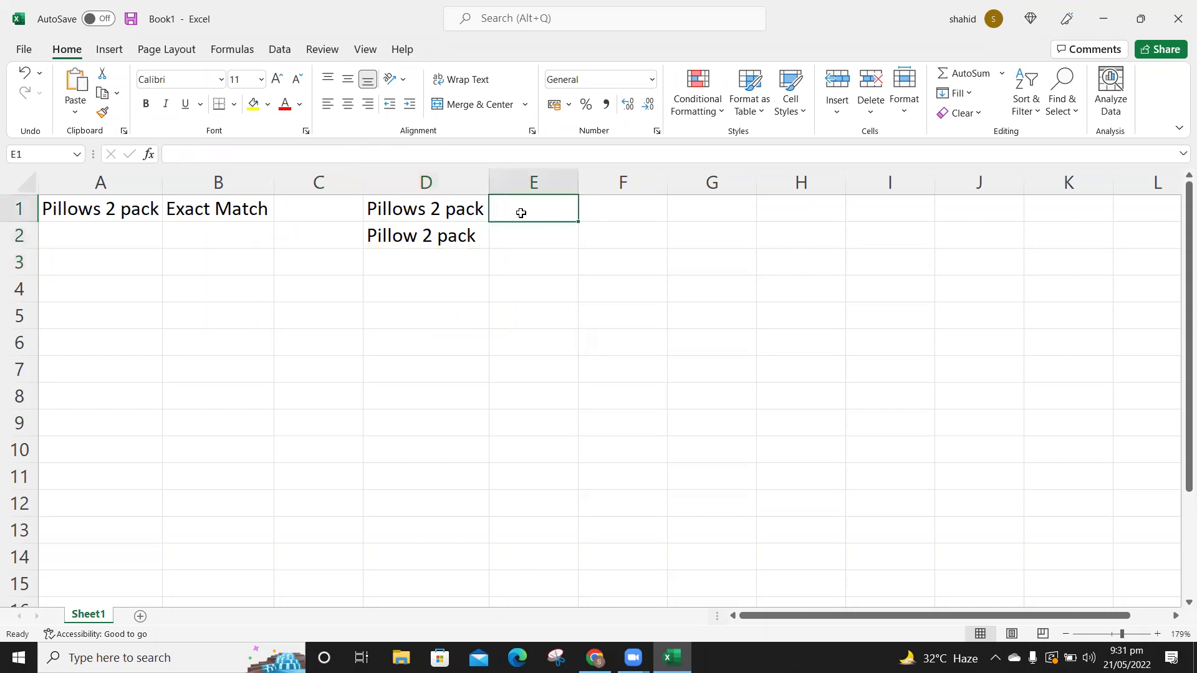
{"action": "left_click", "coordinate": [617, 214]}
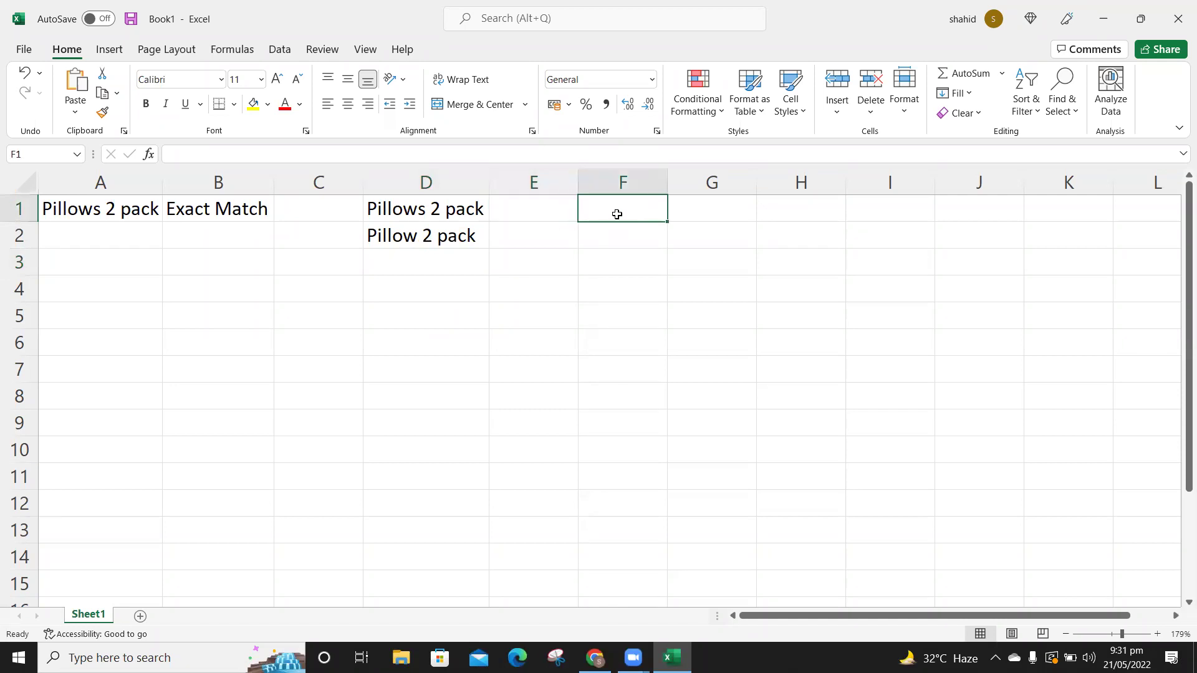
{"action": "type", "text": "Pill"}
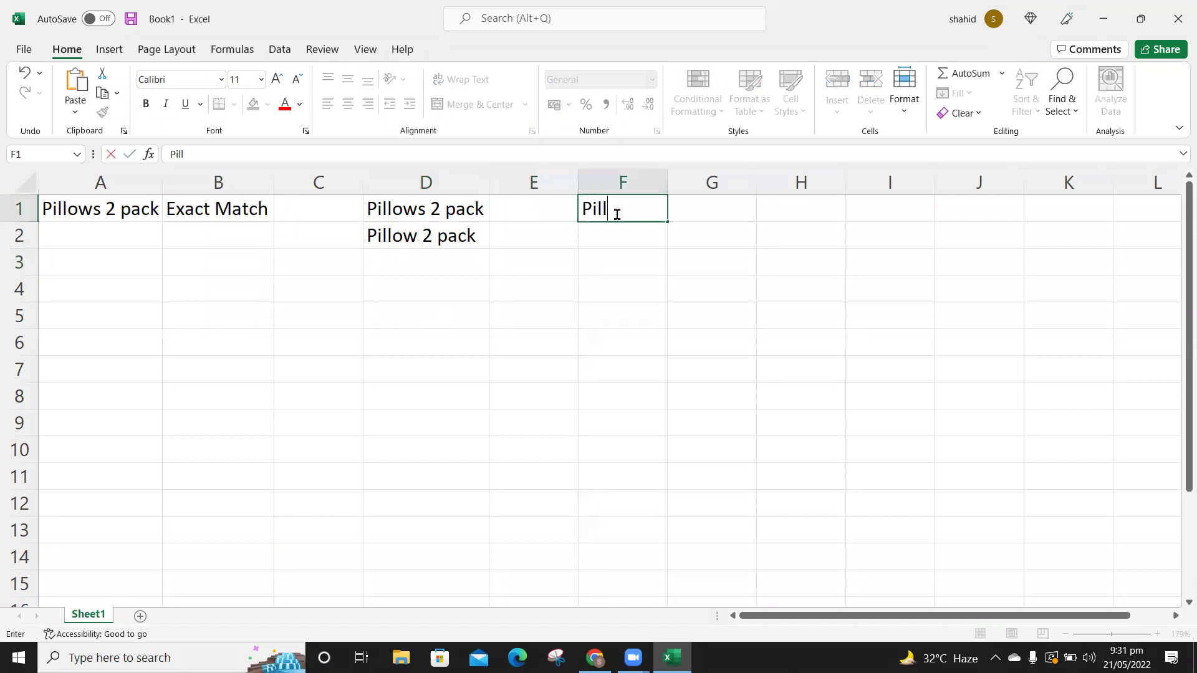
{"action": "type", "text": "ows pack of 2"}
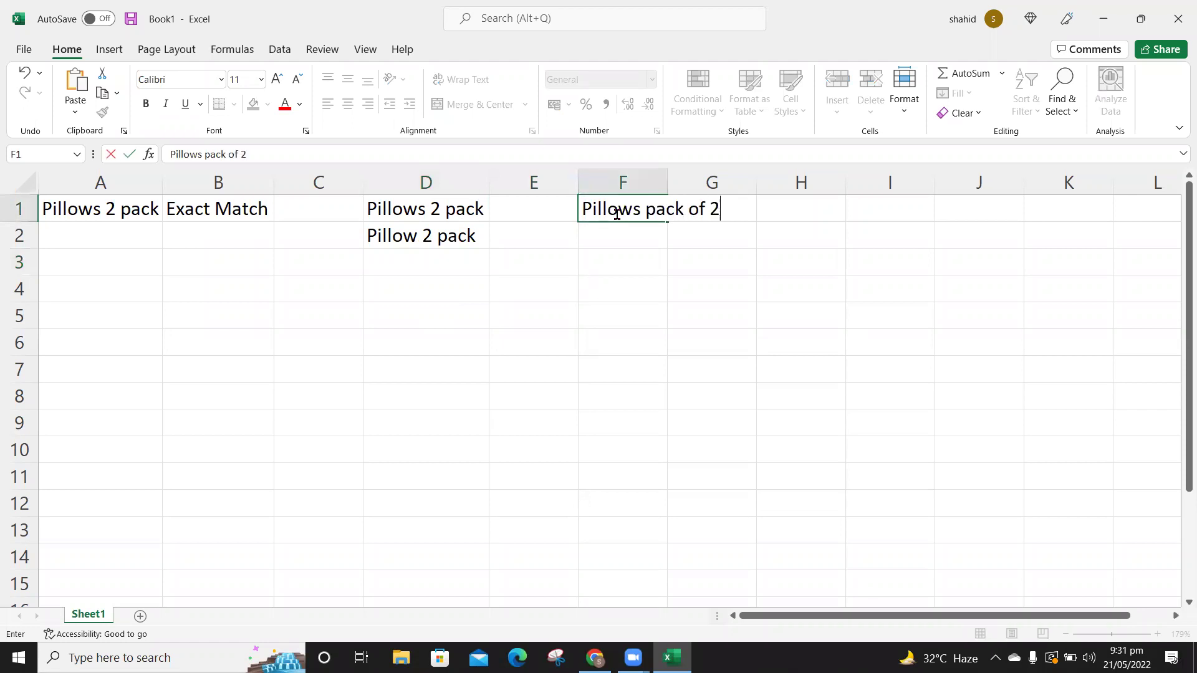
{"action": "key", "text": "Return"}
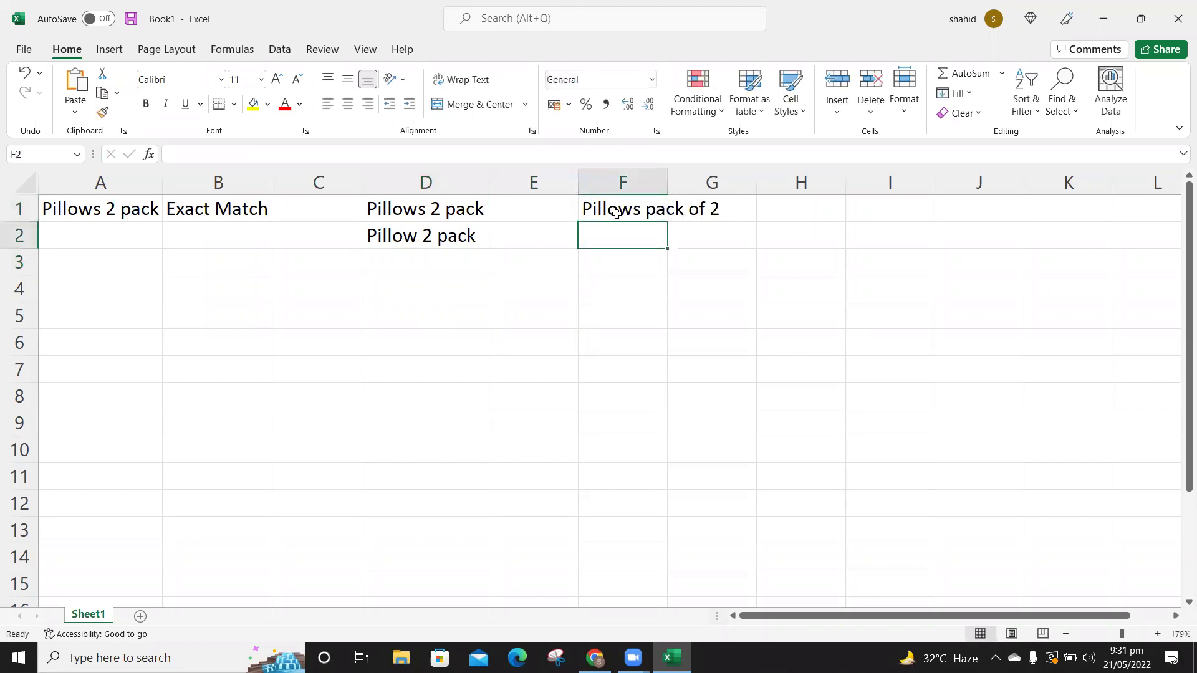
{"action": "double_click", "coordinate": [667, 177]}
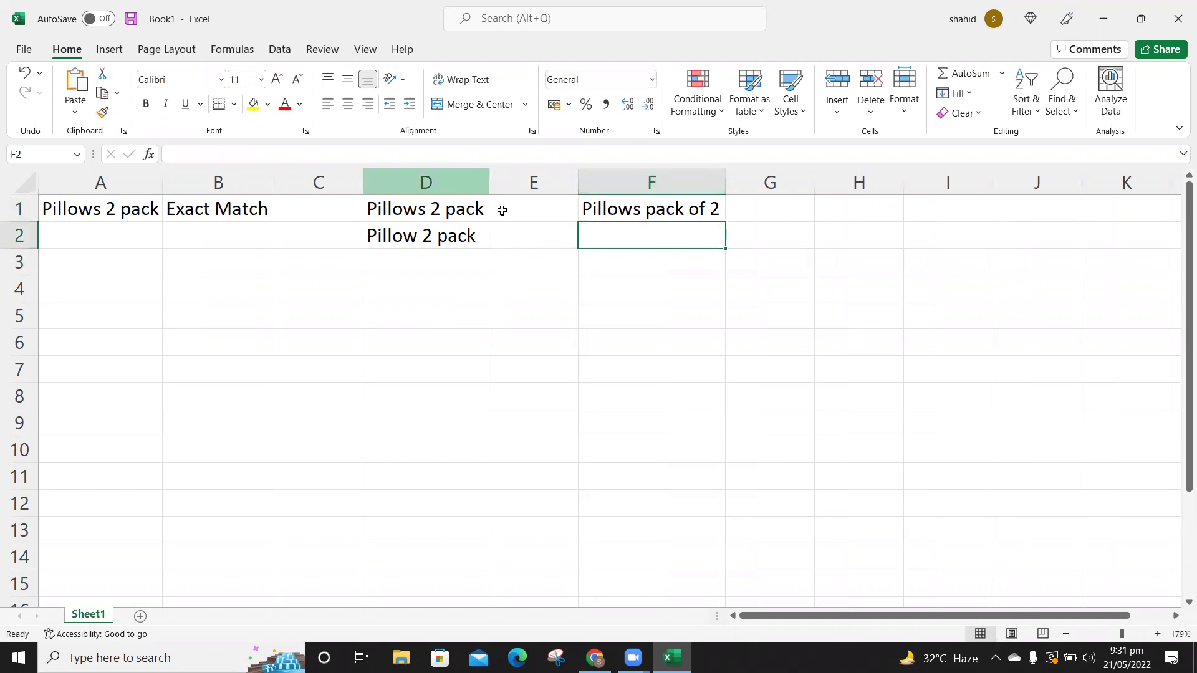
- Mark the Pillows pack of 2 term by entering xxxx in cell G1
{"action": "left_click", "coordinate": [104, 210]}
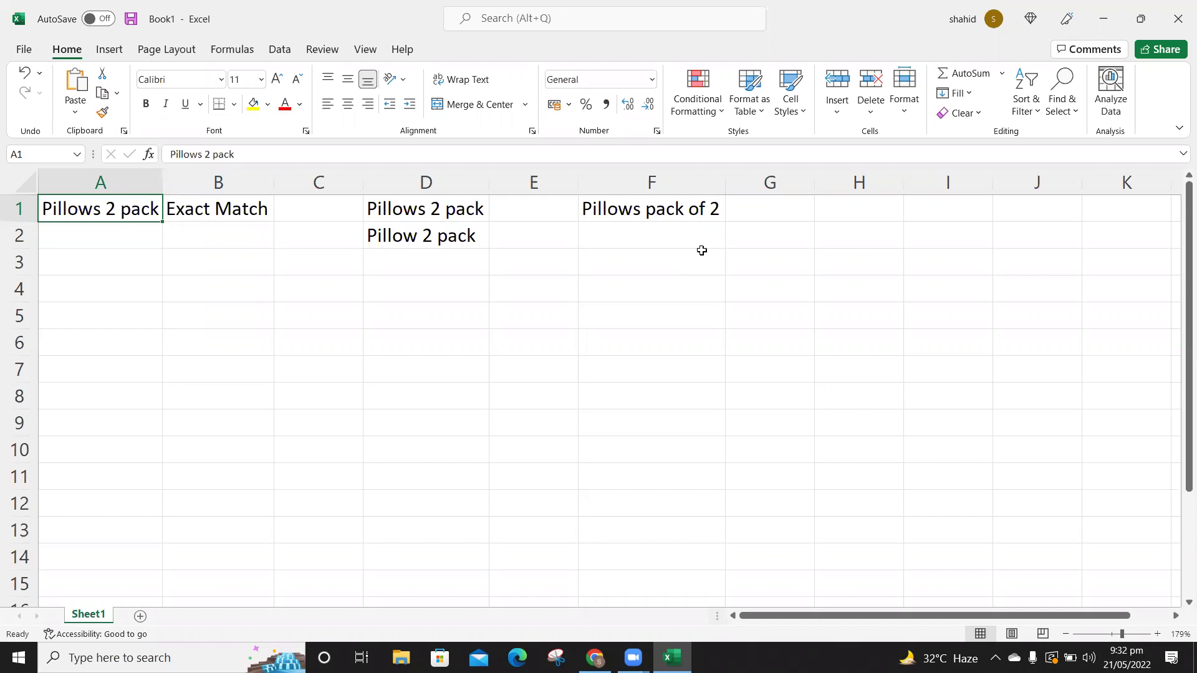
{"action": "left_click", "coordinate": [759, 207]}
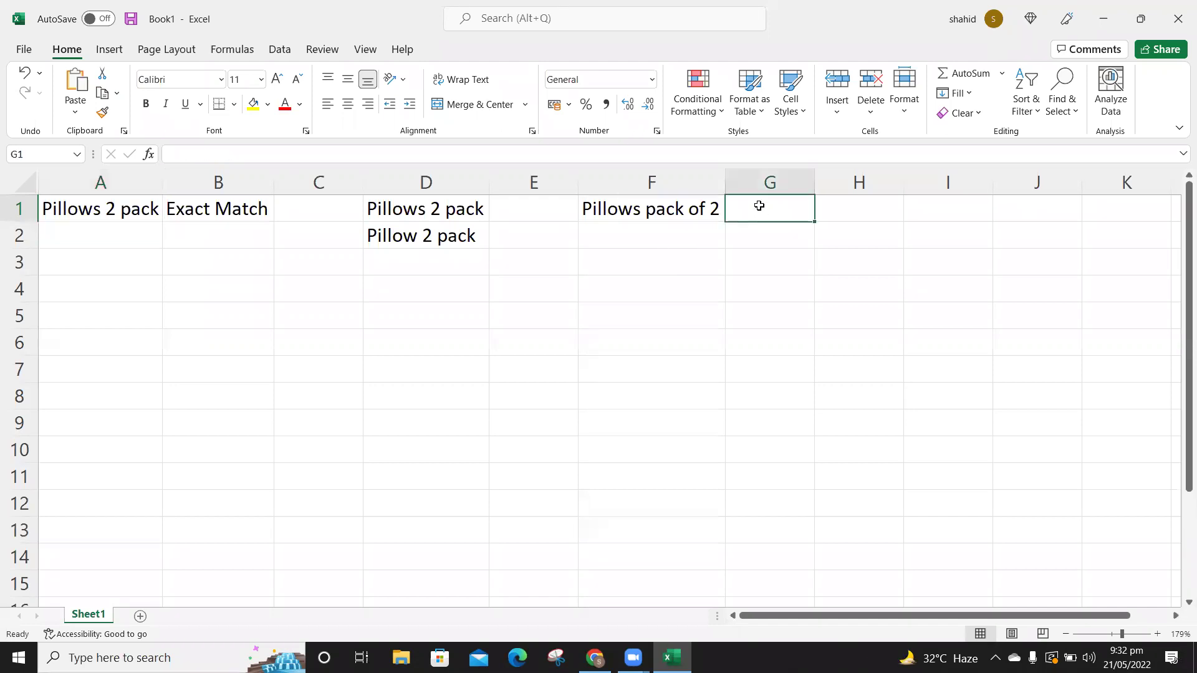
{"action": "type", "text": "xxxx"}
{"action": "key", "text": "Return"}
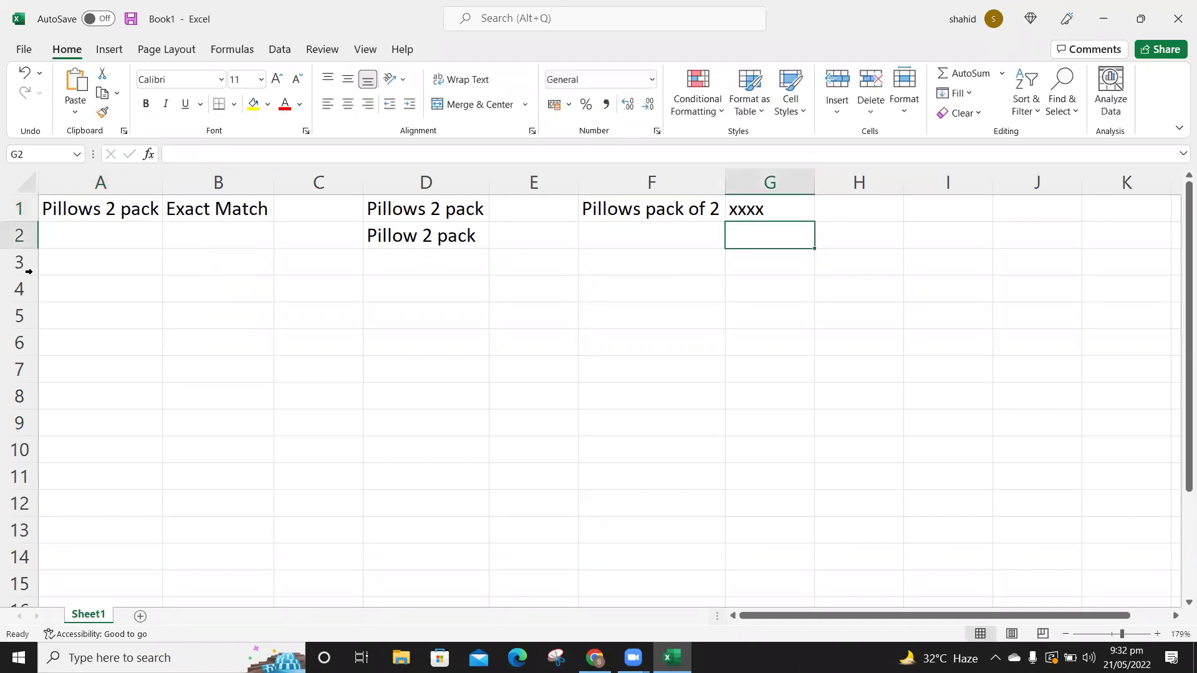
- Copy the keyword Pillows 2 pack from cell A1 into cell A8
{"action": "left_click", "coordinate": [92, 209]}
{"action": "key", "text": "ctrl+c"}
{"action": "key", "text": "Down"}
{"action": "key", "text": "Down"}
{"action": "key", "text": "Down"}
{"action": "key", "text": "Down"}
{"action": "key", "text": "Down"}
{"action": "key", "text": "Down"}
{"action": "key", "text": "Down"}
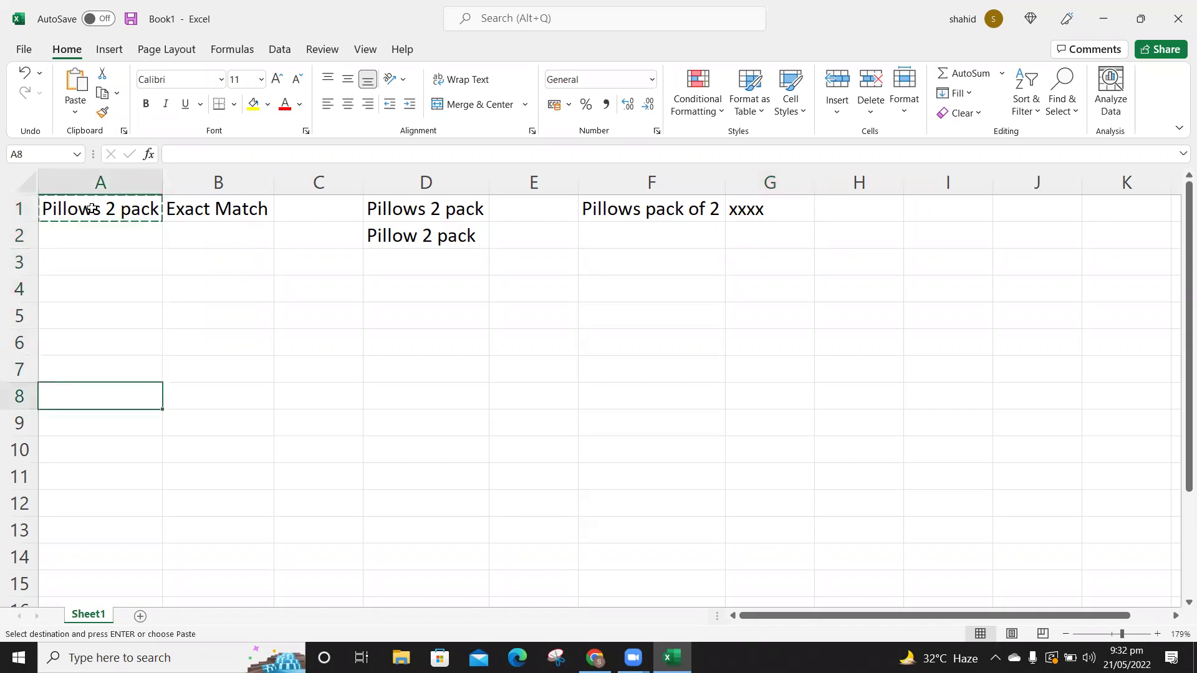
{"action": "key", "text": "ctrl+v"}
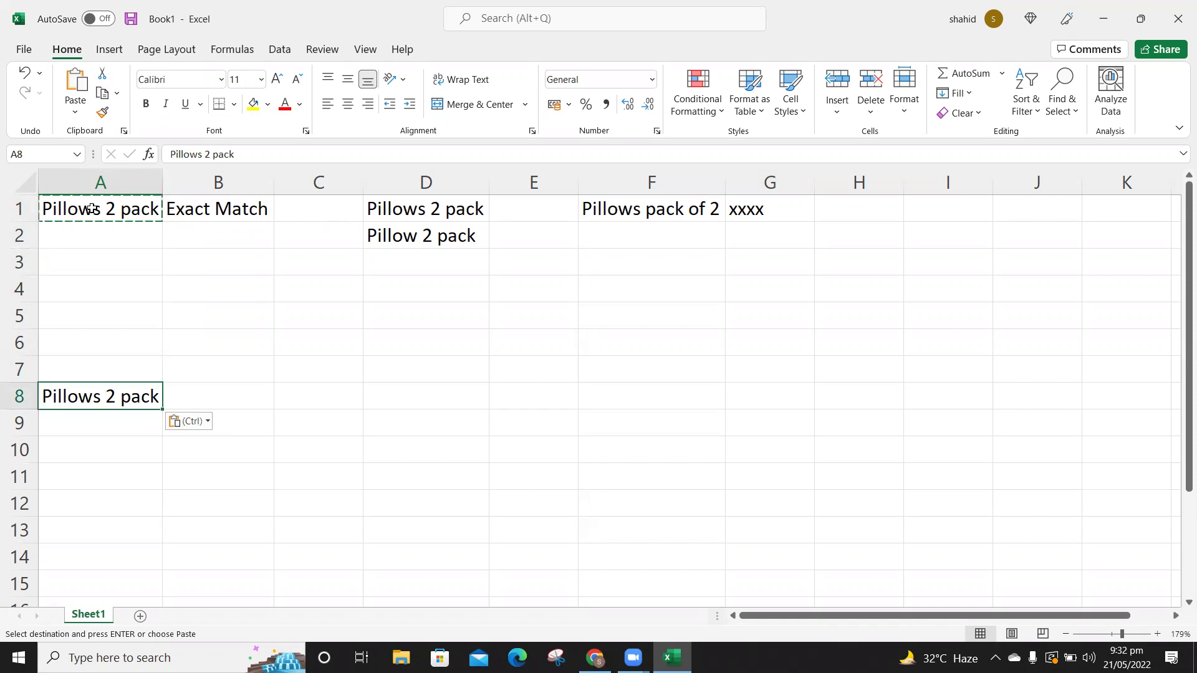
- Label the keyword in row 8 as Phrase in cell B8
{"action": "key", "text": "Right"}
{"action": "type", "text": "Phrase"}
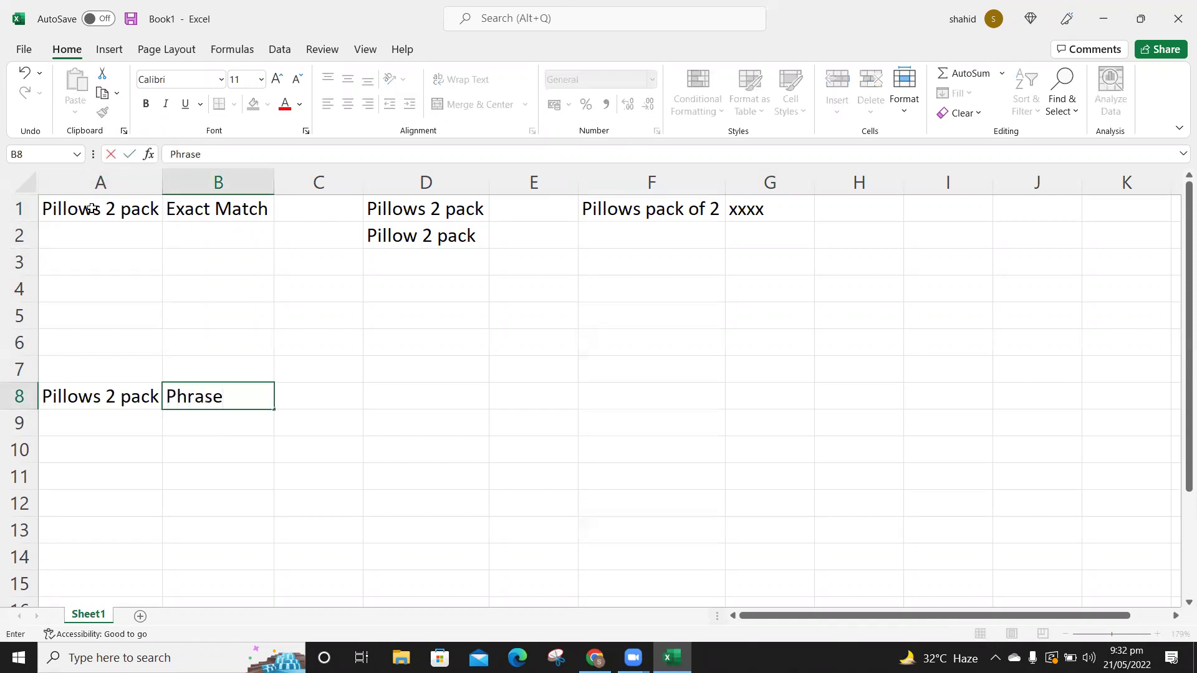
{"action": "key", "text": "Tab"}
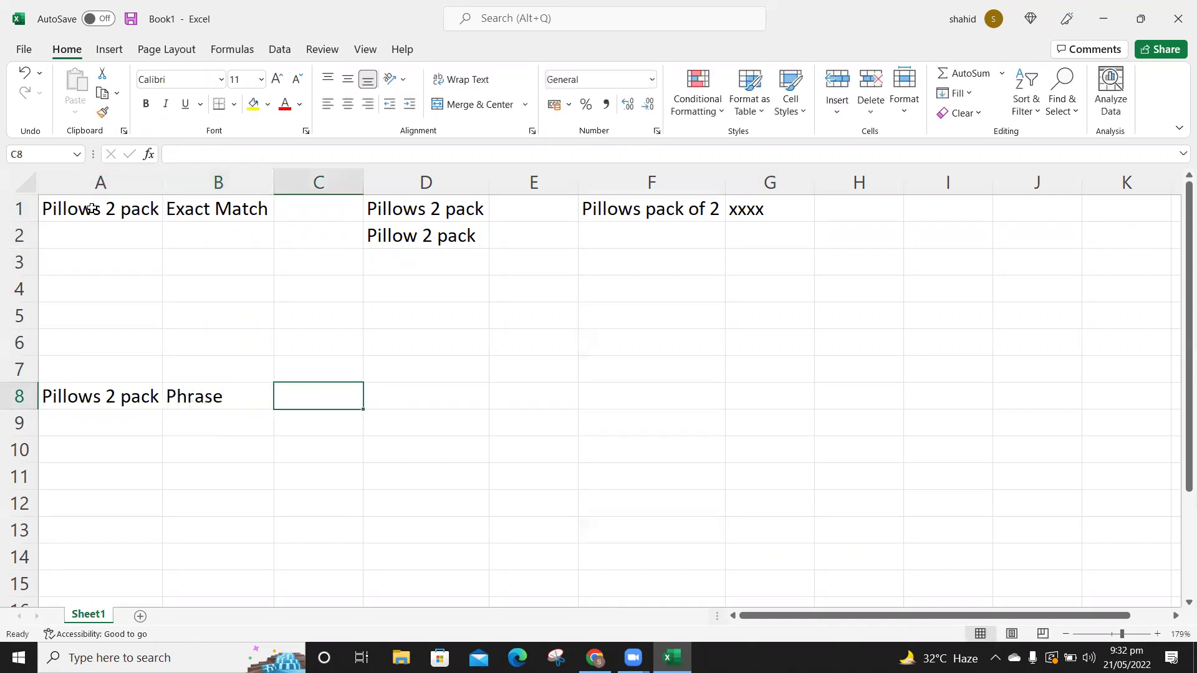
- Copy the search term Pillows 2 pack from cell D1 into cell D8
{"action": "key", "text": "Up"}
{"action": "key", "text": "Up"}
{"action": "key", "text": "Up"}
{"action": "key", "text": "Up"}
{"action": "key", "text": "Up"}
{"action": "key", "text": "Up"}
{"action": "key", "text": "Up"}
{"action": "key", "text": "Right"}
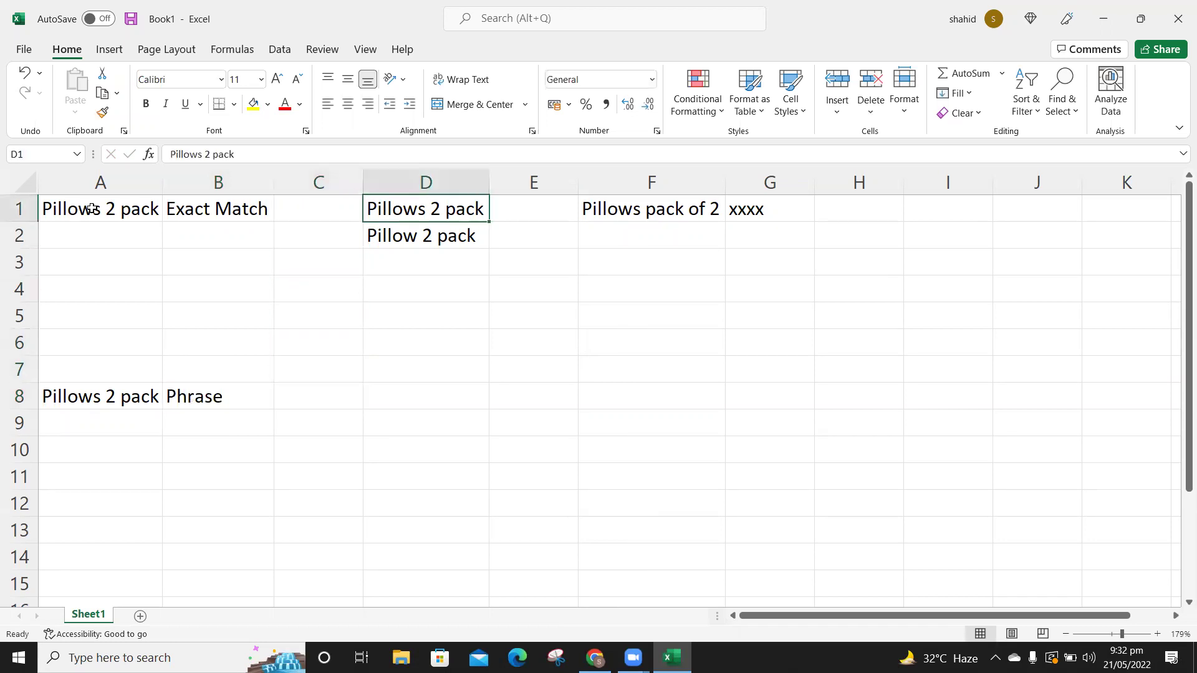
{"action": "key", "text": "ctrl+c"}
{"action": "key", "text": "Down"}
{"action": "key", "text": "Down"}
{"action": "key", "text": "Down"}
{"action": "key", "text": "Down"}
{"action": "key", "text": "Down"}
{"action": "key", "text": "Down"}
{"action": "key", "text": "Down"}
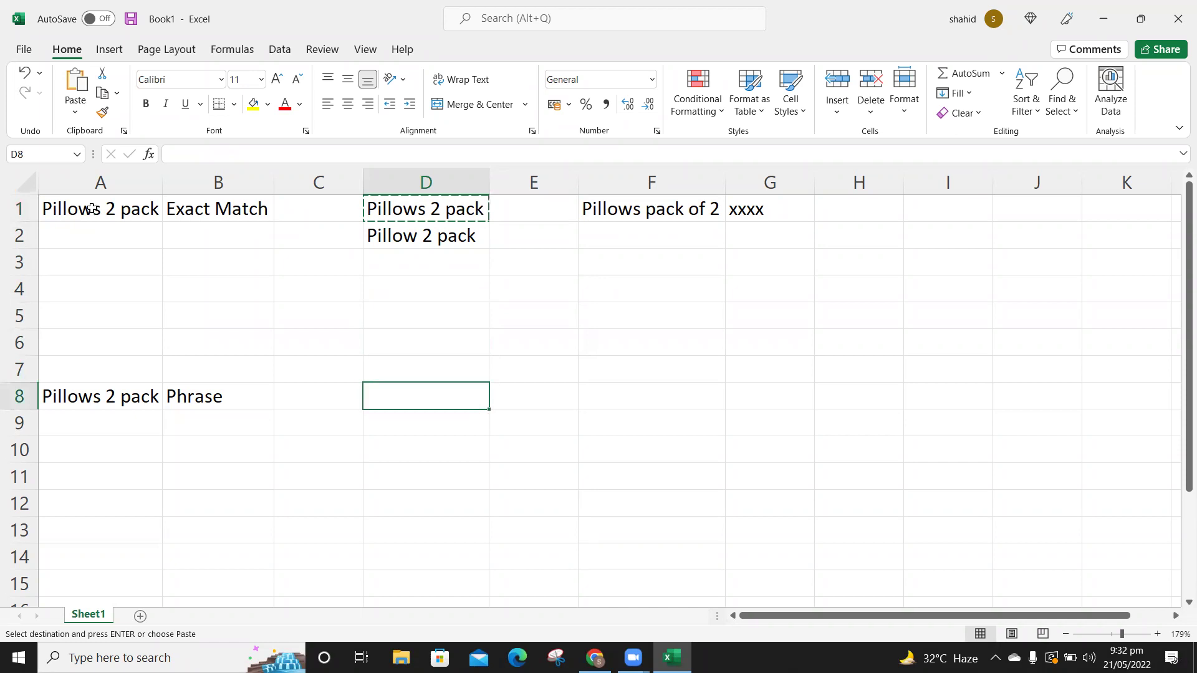
{"action": "key", "text": "ctrl+v"}
- Extend the term in cell D8 to Pillows 2 pack hotel quality and fit column D to its text
{"action": "key", "text": "F2"}
{"action": "type", "text": "hote"}
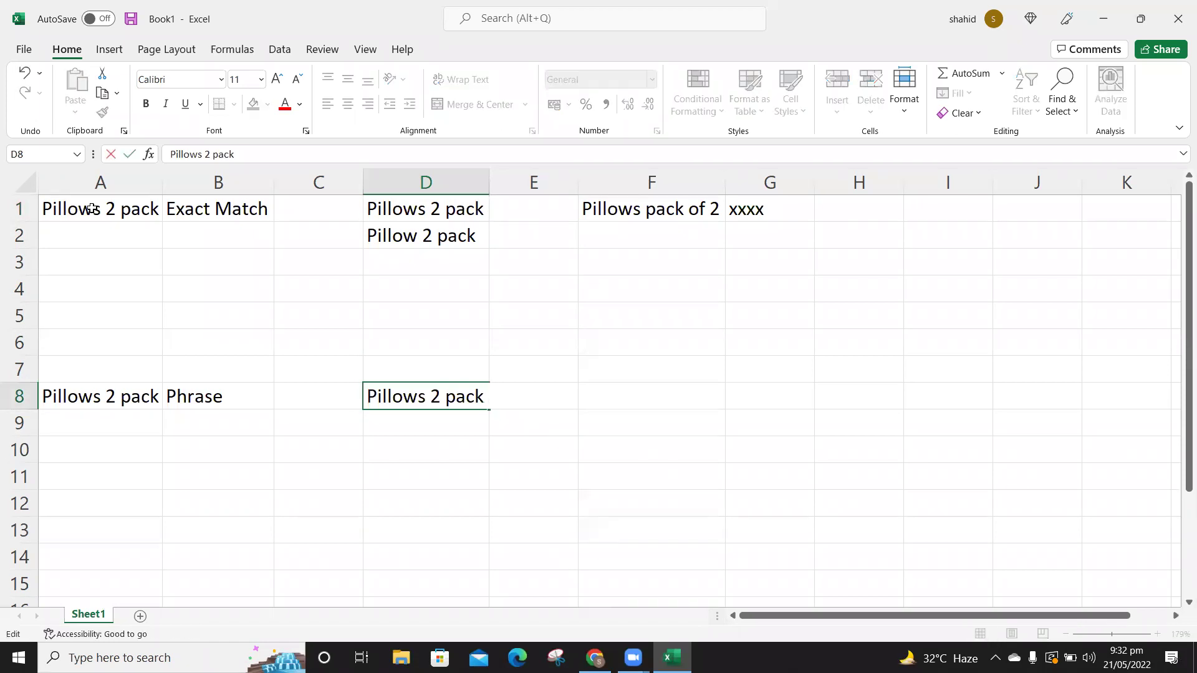
{"action": "type", "text": "l quality"}
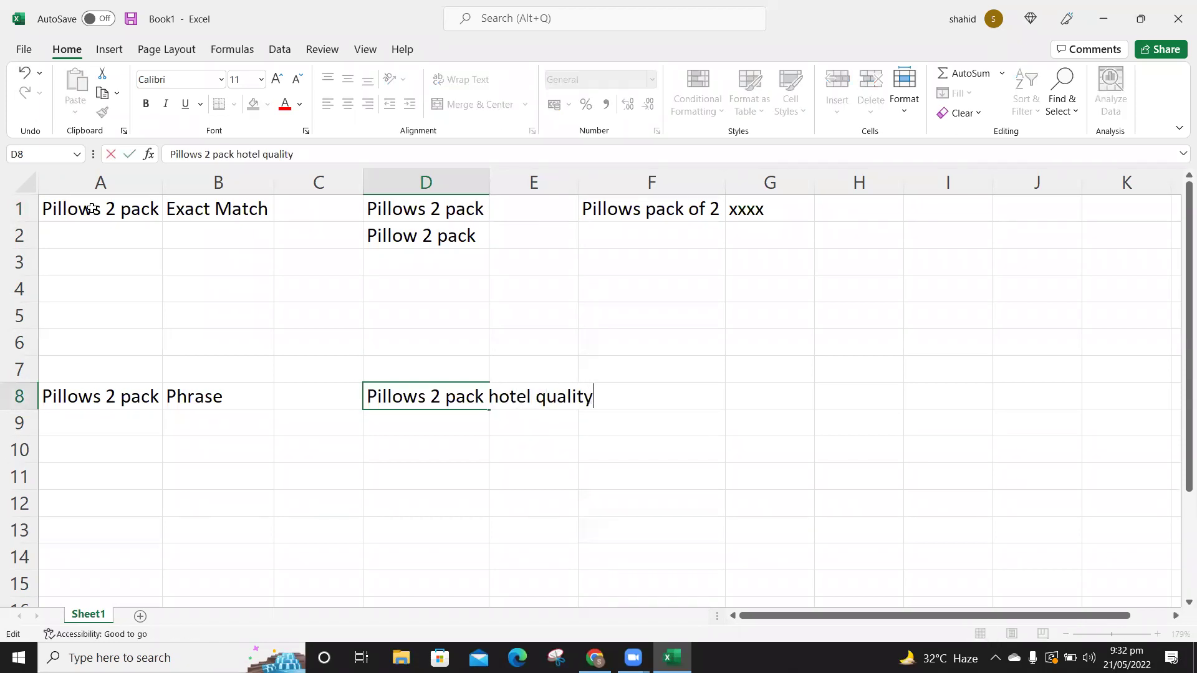
{"action": "key", "text": "Return"}
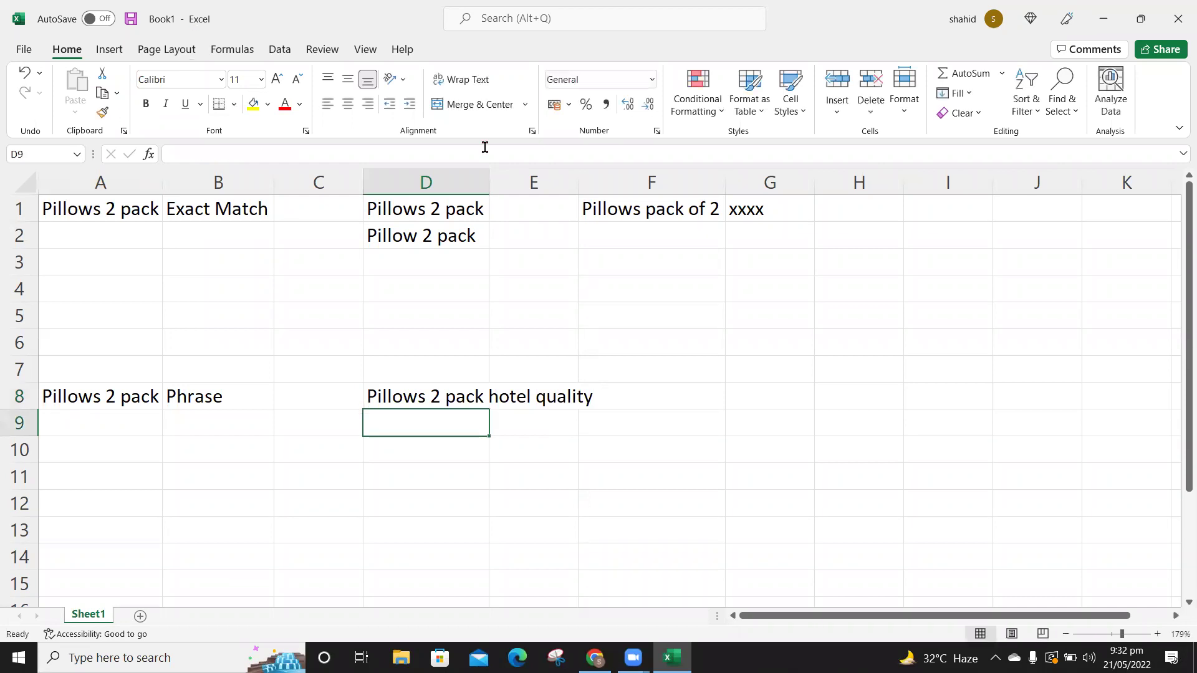
{"action": "double_click", "coordinate": [489, 182]}
{"action": "left_click", "coordinate": [438, 402]}
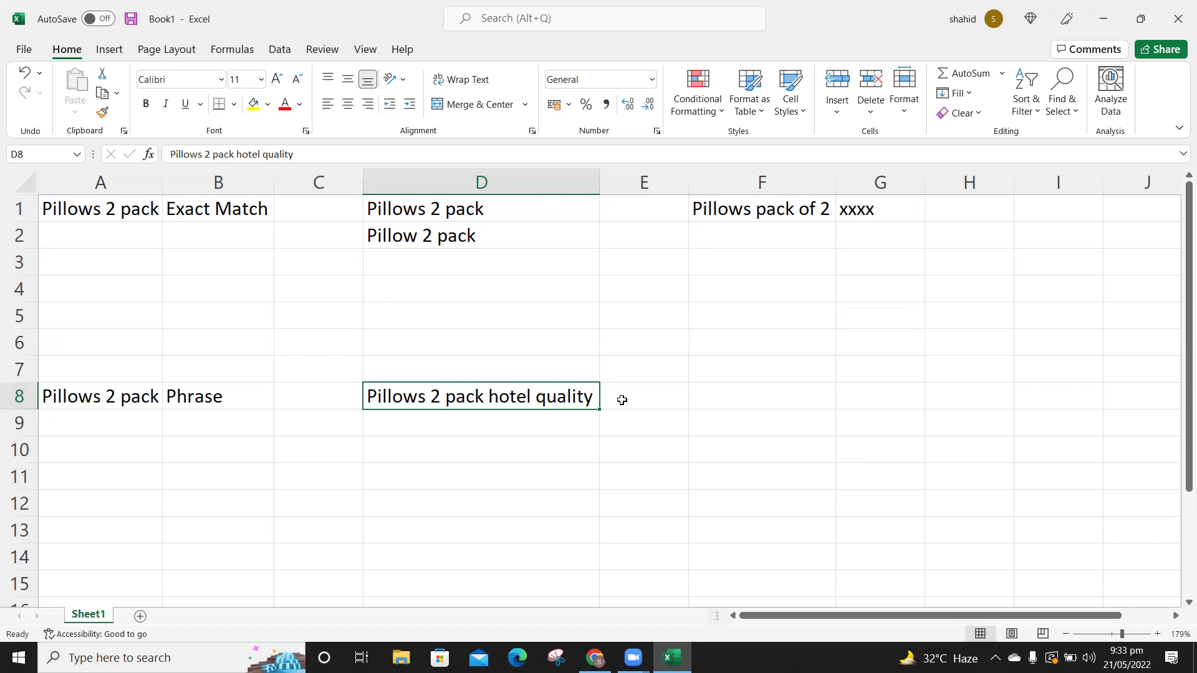
- Enter Bed pillows 2 pack in cell D9 as a second phrase-match search term
{"action": "left_click", "coordinate": [446, 424]}
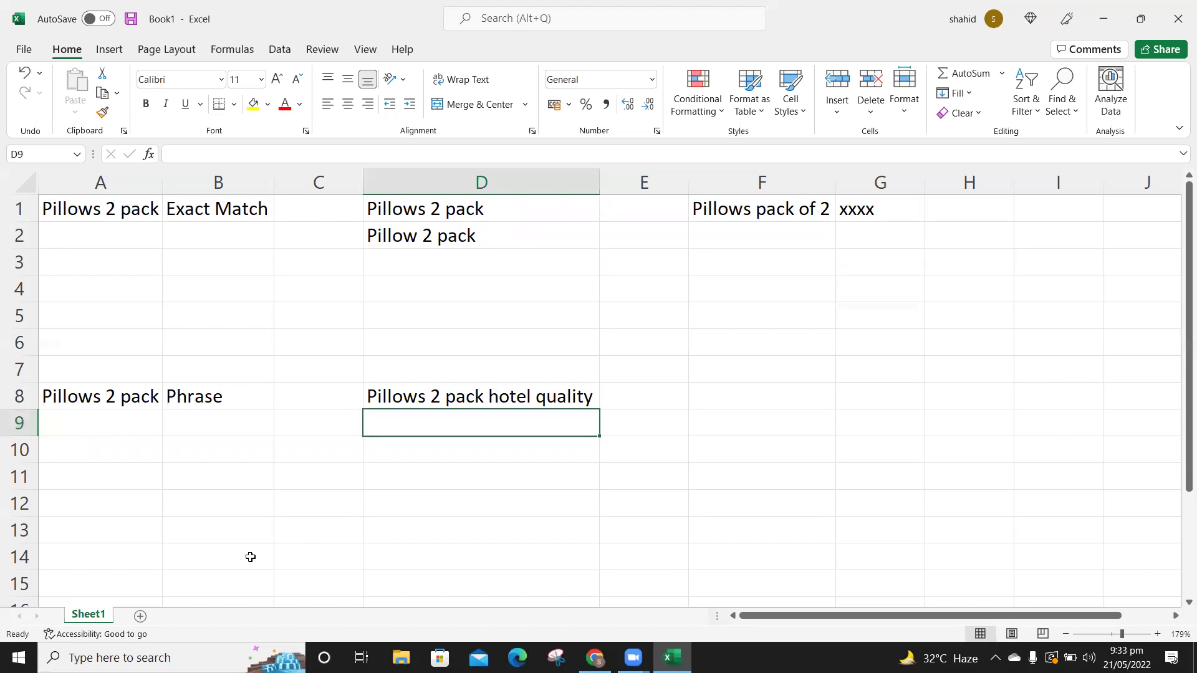
{"action": "type", "text": "Bed pillows 2 pack"}
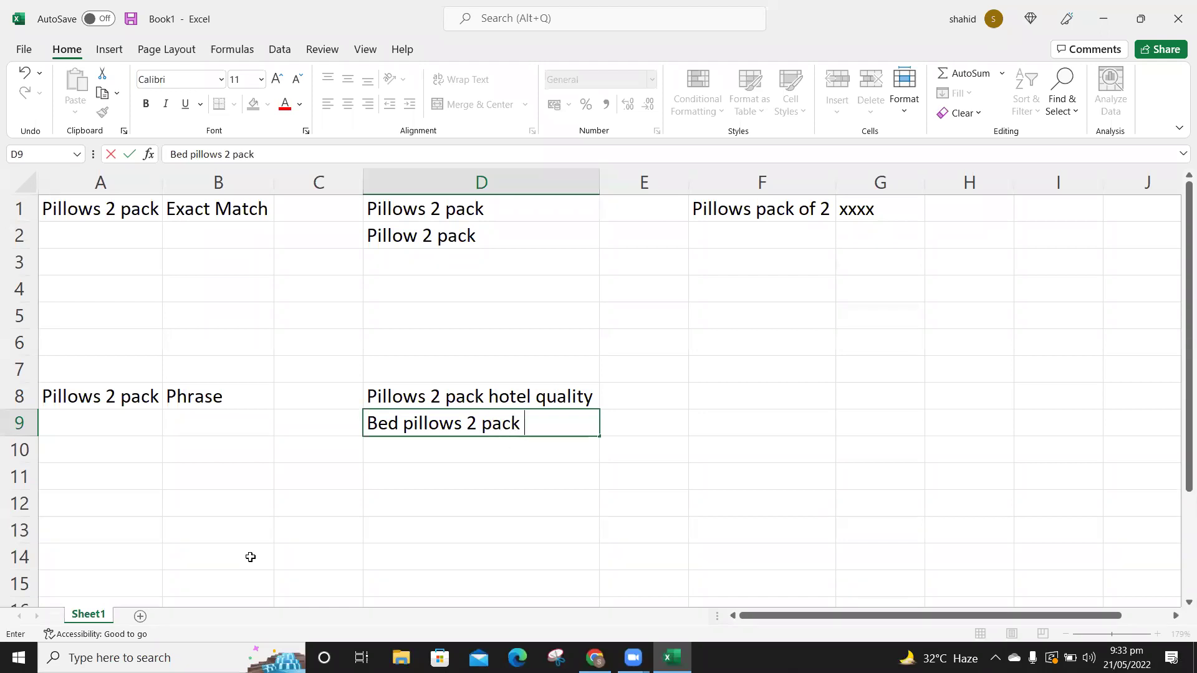
{"action": "key", "text": "Return"}
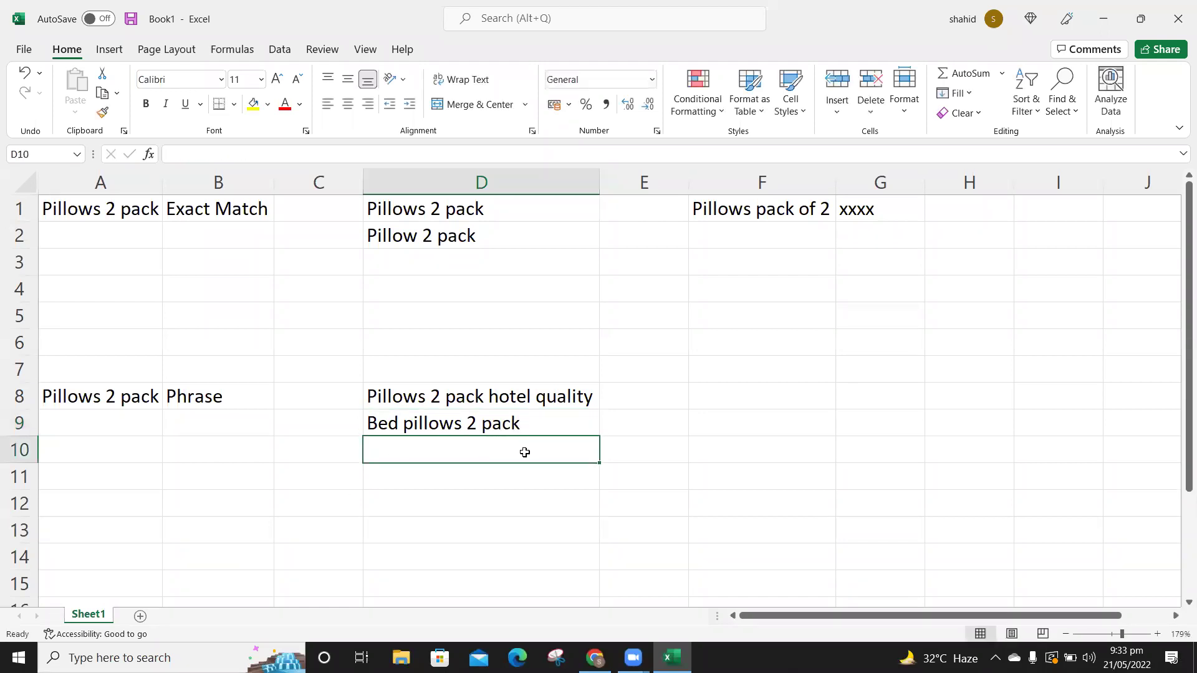
{"action": "left_click", "coordinate": [487, 401]}
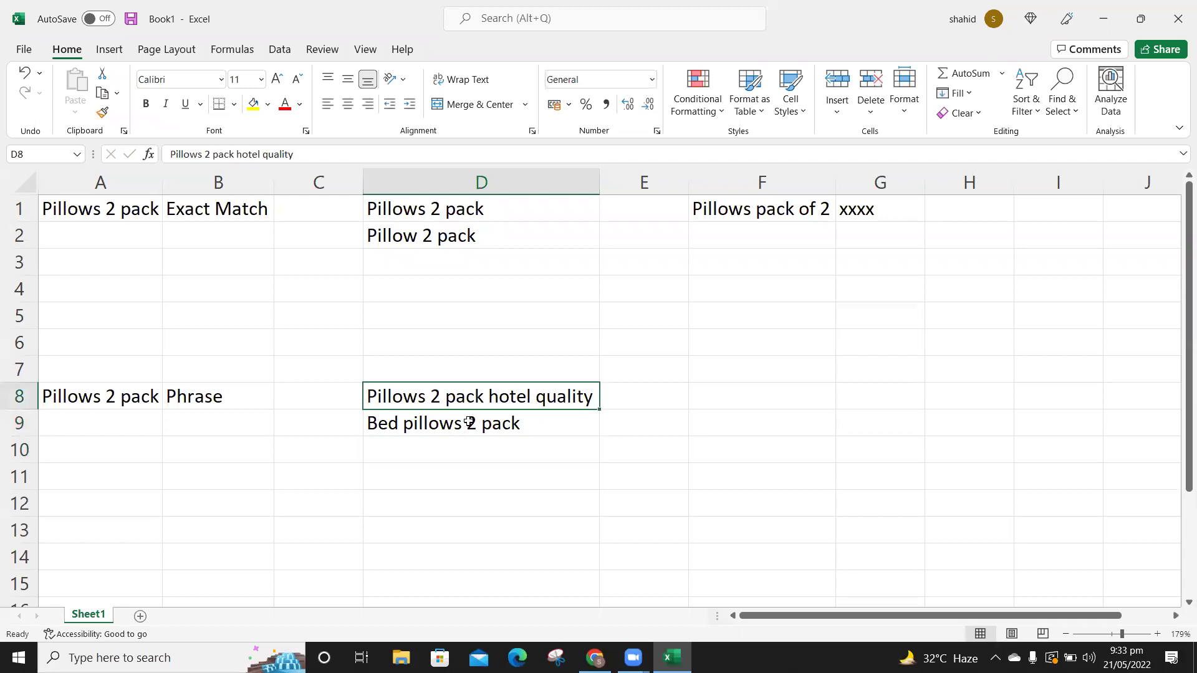
- Copy the search term Bed pillows 2 pack from cell D9 into cell F9
{"action": "left_click", "coordinate": [468, 424]}
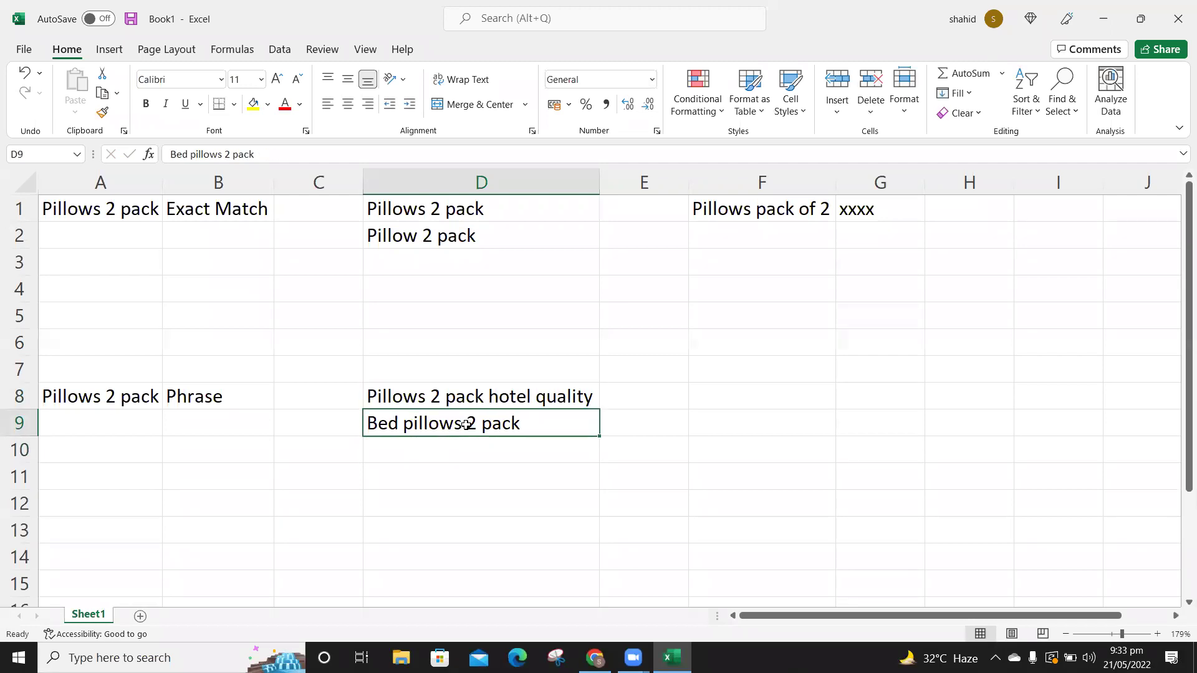
{"action": "key", "text": "ctrl+c"}
{"action": "key", "text": "Right"}
{"action": "key", "text": "Right"}
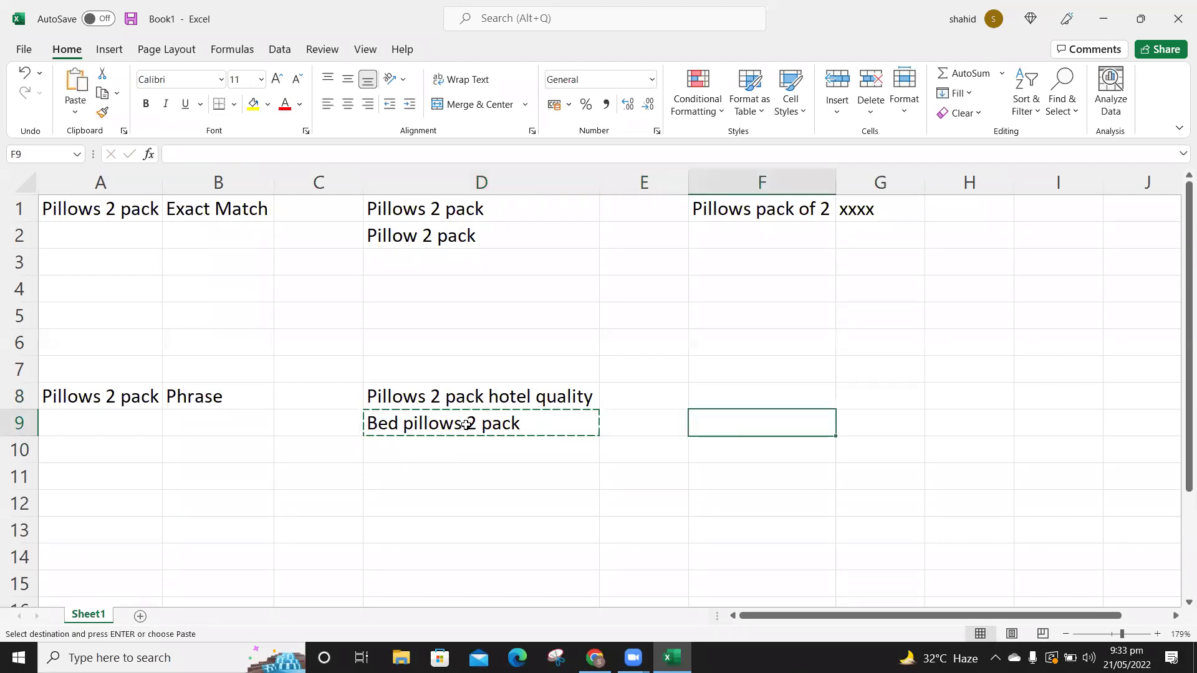
{"action": "key", "text": "ctrl+v"}
- Insert the word firm before the 2 in cell F9's search term
{"action": "key", "text": "F2"}
{"action": "key", "text": "Left"}
{"action": "key", "text": "Left"}
{"action": "key", "text": "Left"}
{"action": "key", "text": "Left"}
{"action": "key", "text": "Left"}
{"action": "key", "text": "Left"}
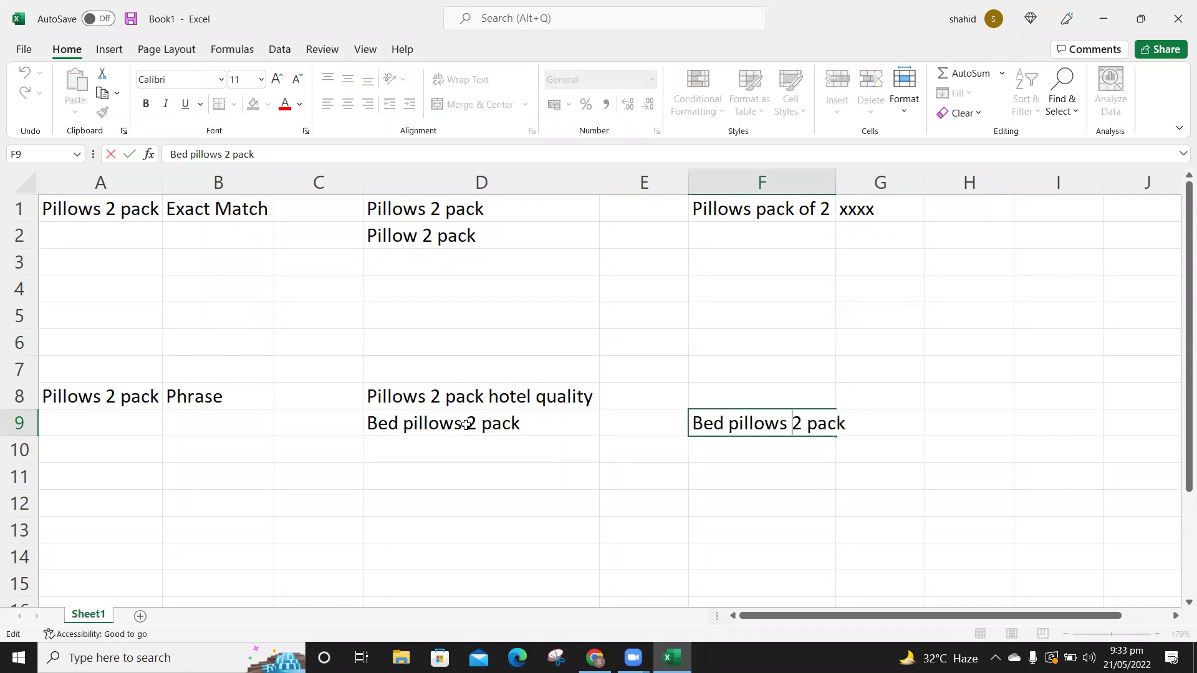
{"action": "type", "text": "firm"}
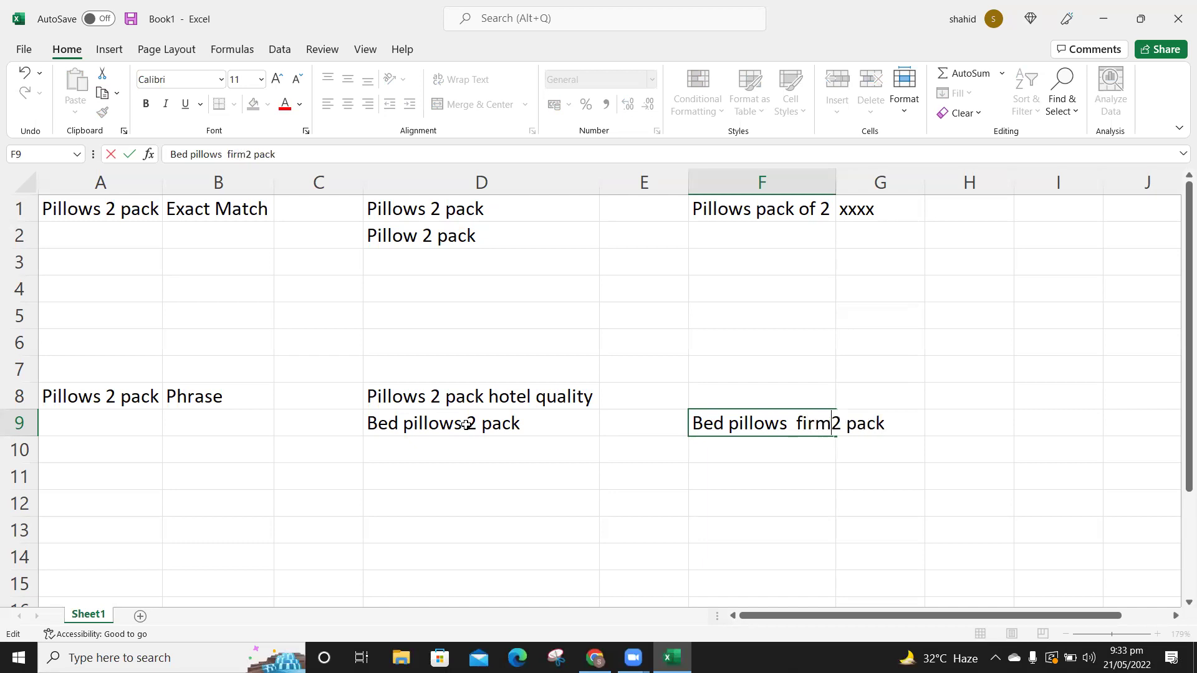
{"action": "key", "text": "Return"}
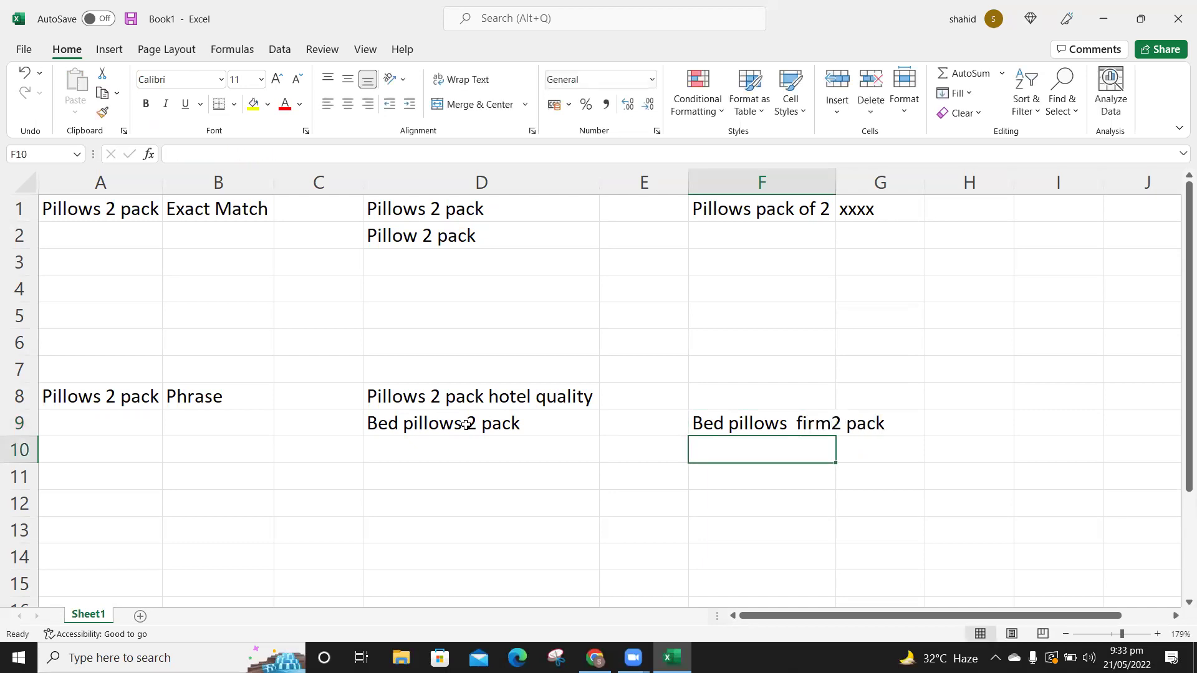
- Add the missing space between firm and 2 in cell F9 so it reads Bed pillows firm 2 pack
{"action": "key", "text": "Up"}
{"action": "key", "text": "F2"}
{"action": "key", "text": "Left"}
{"action": "key", "text": "Left"}
{"action": "key", "text": "Left"}
{"action": "key", "text": "Left"}
{"action": "key", "text": "Left"}
{"action": "key", "text": "Left"}
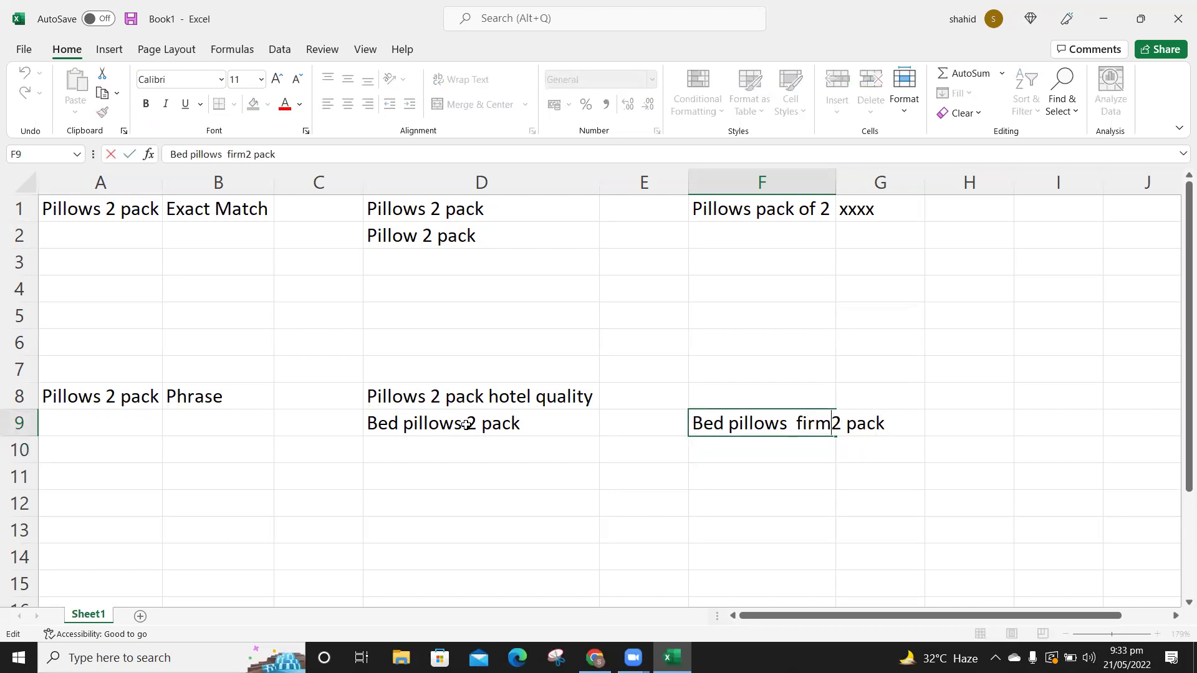
{"action": "key", "text": "Return"}
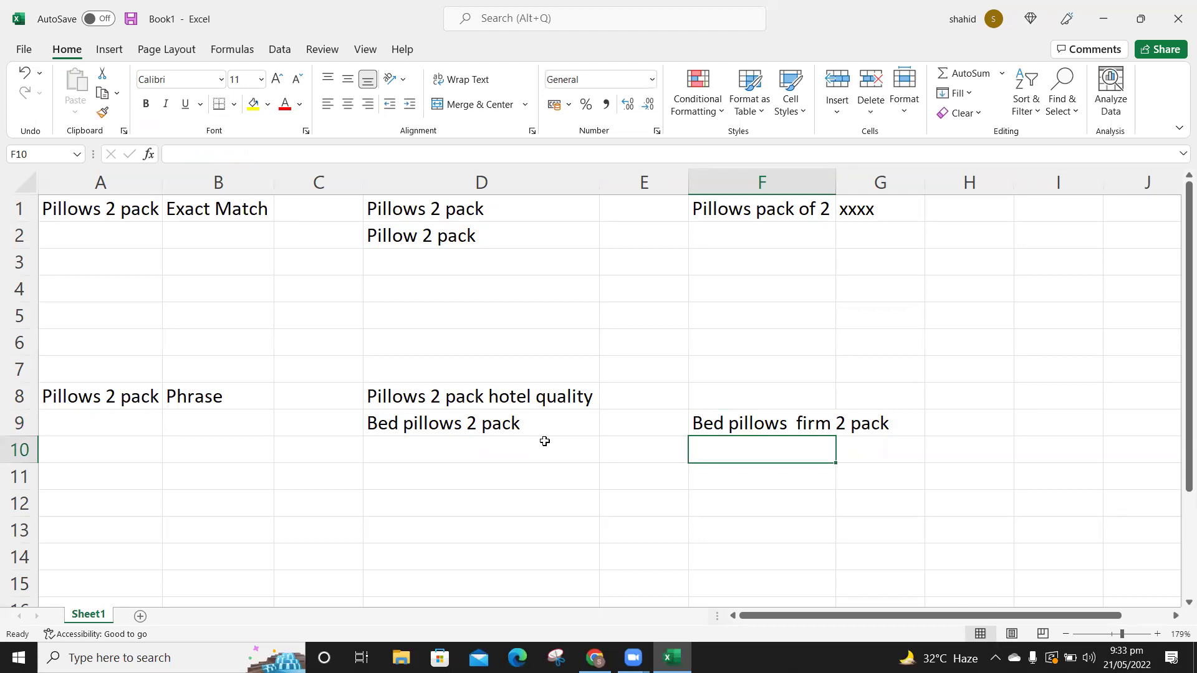
- Mark the Bed pillows firm 2 pack term by entering xxxx in cell H9
{"action": "left_click", "coordinate": [955, 418]}
{"action": "type", "text": "xxxx"}
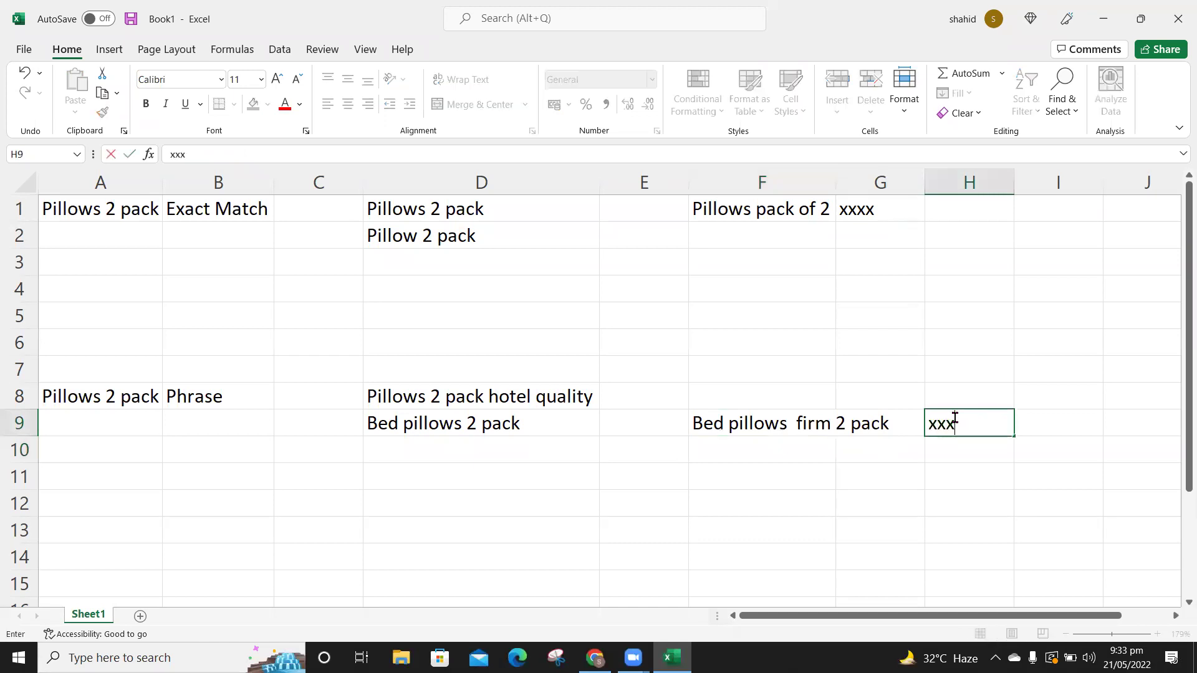
{"action": "left_click", "coordinate": [871, 469]}
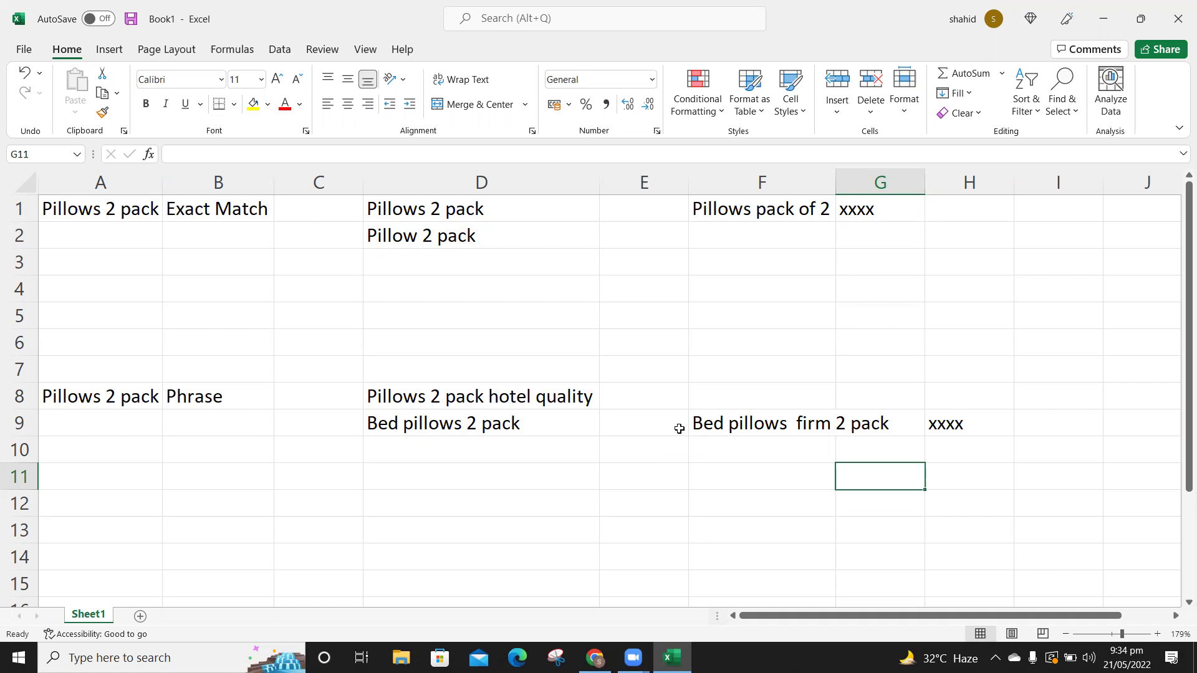
- Copy the keyword Pillows 2 pack from cell A8 into cell A13
{"action": "key", "text": "Left"}
{"action": "key", "text": "Left"}
{"action": "key", "text": "Left"}
{"action": "key", "text": "Left"}
{"action": "key", "text": "Left"}
{"action": "key", "text": "Left"}
{"action": "key", "text": "Up"}
{"action": "key", "text": "Up"}
{"action": "key", "text": "Up"}
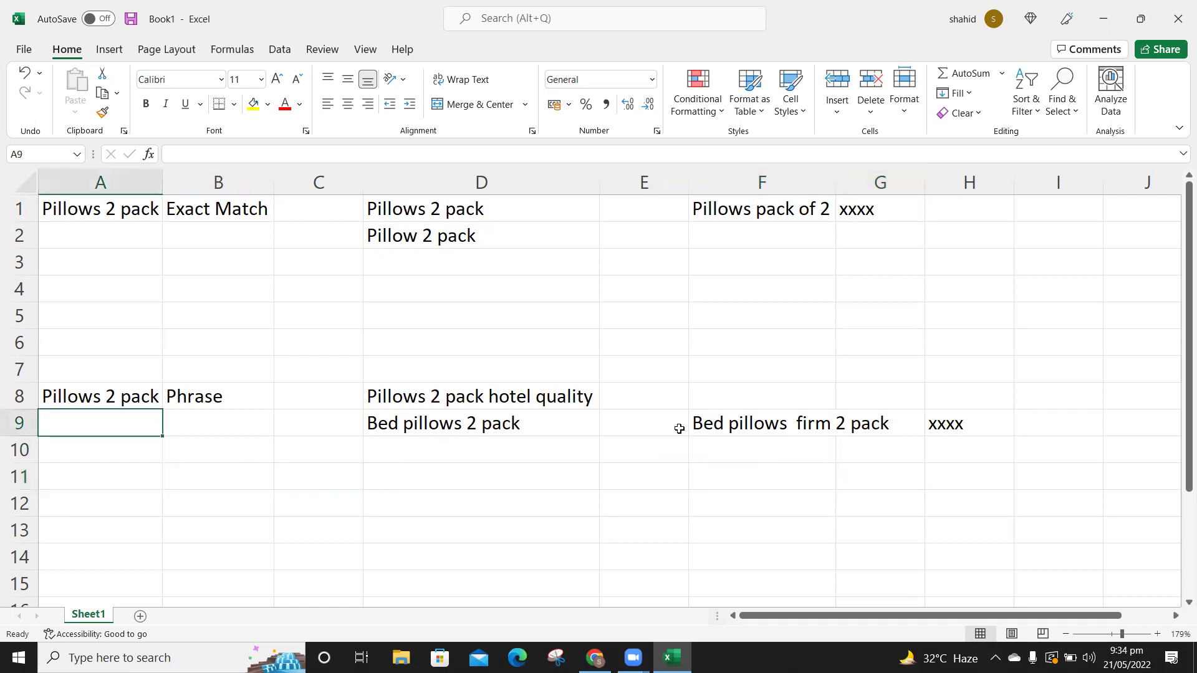
{"action": "key", "text": "ctrl+c"}
{"action": "key", "text": "Down"}
{"action": "key", "text": "Down"}
{"action": "key", "text": "Down"}
{"action": "key", "text": "Down"}
{"action": "key", "text": "Down"}
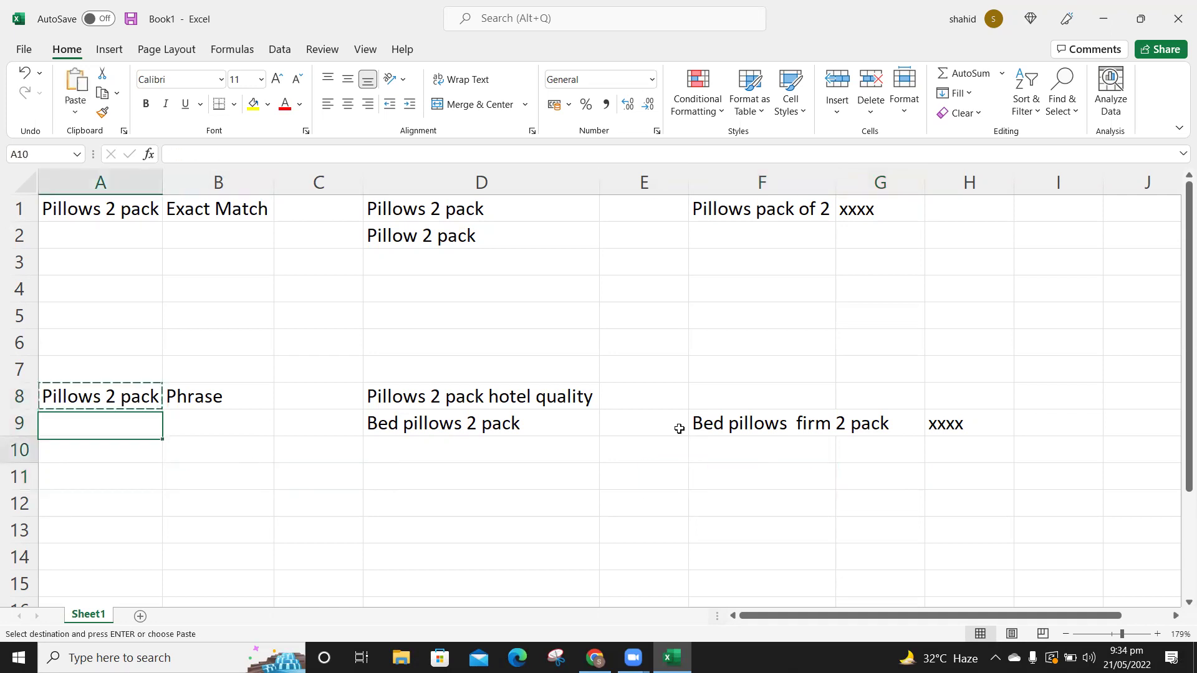
{"action": "key", "text": "ctrl+v"}
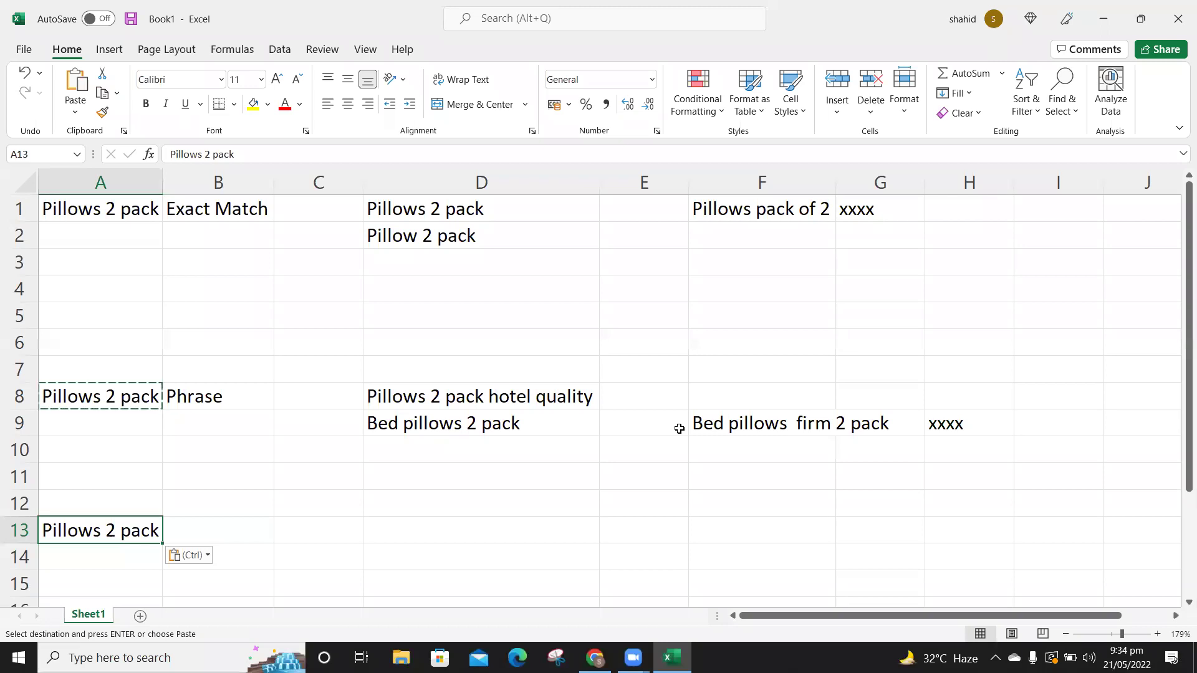
- Label the keyword in row 13 as Broad match in cell B13
{"action": "key", "text": "Right"}
{"action": "type", "text": "Br"}
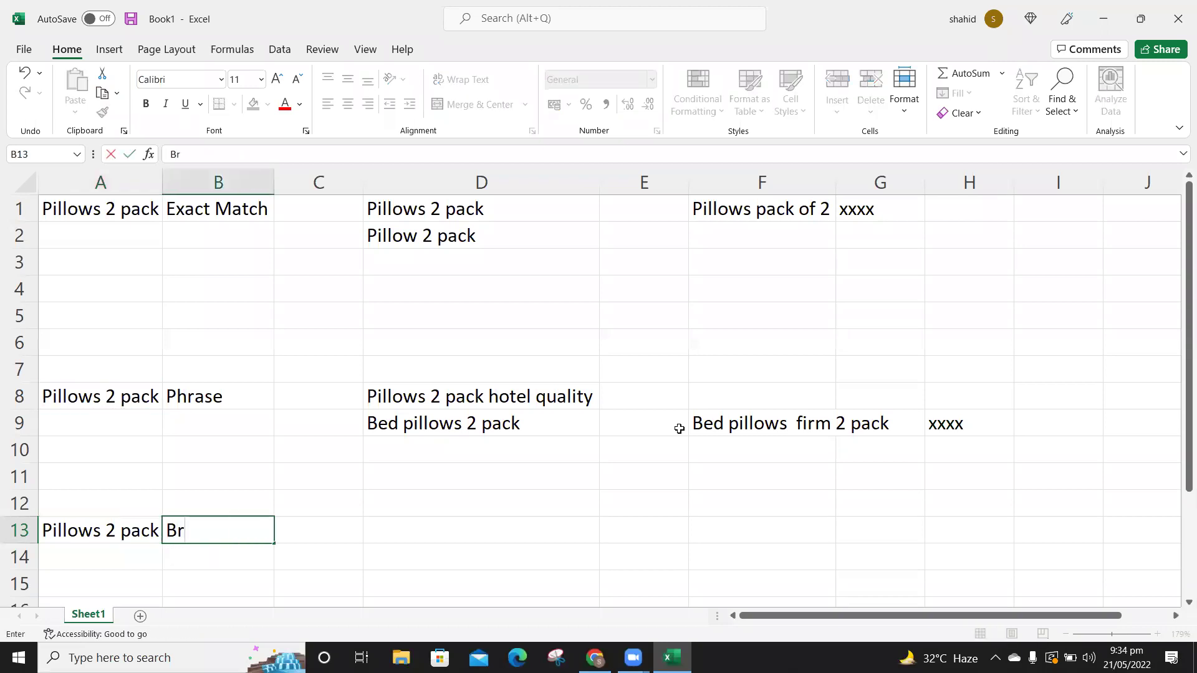
{"action": "type", "text": "oad match"}
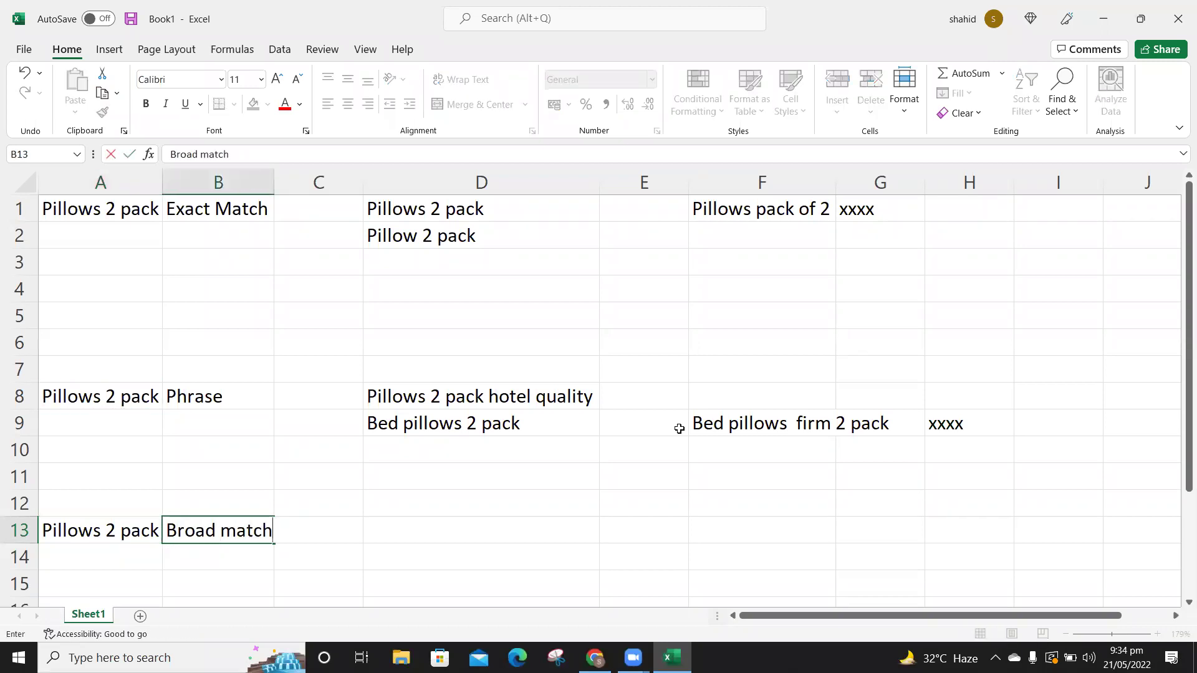
{"action": "key", "text": "Return"}
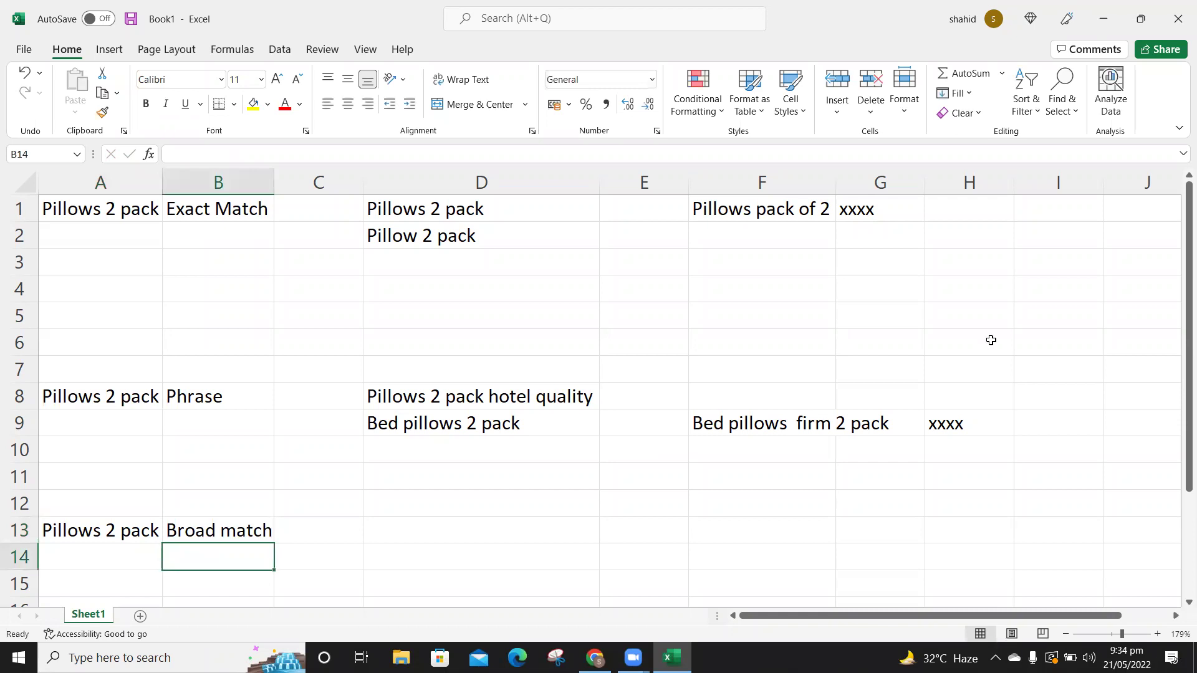
- Copy the search term Bed pillows firm 2 pack from cell F9 into cell D13
{"action": "left_click", "coordinate": [756, 427]}
{"action": "key", "text": "ctrl+c"}
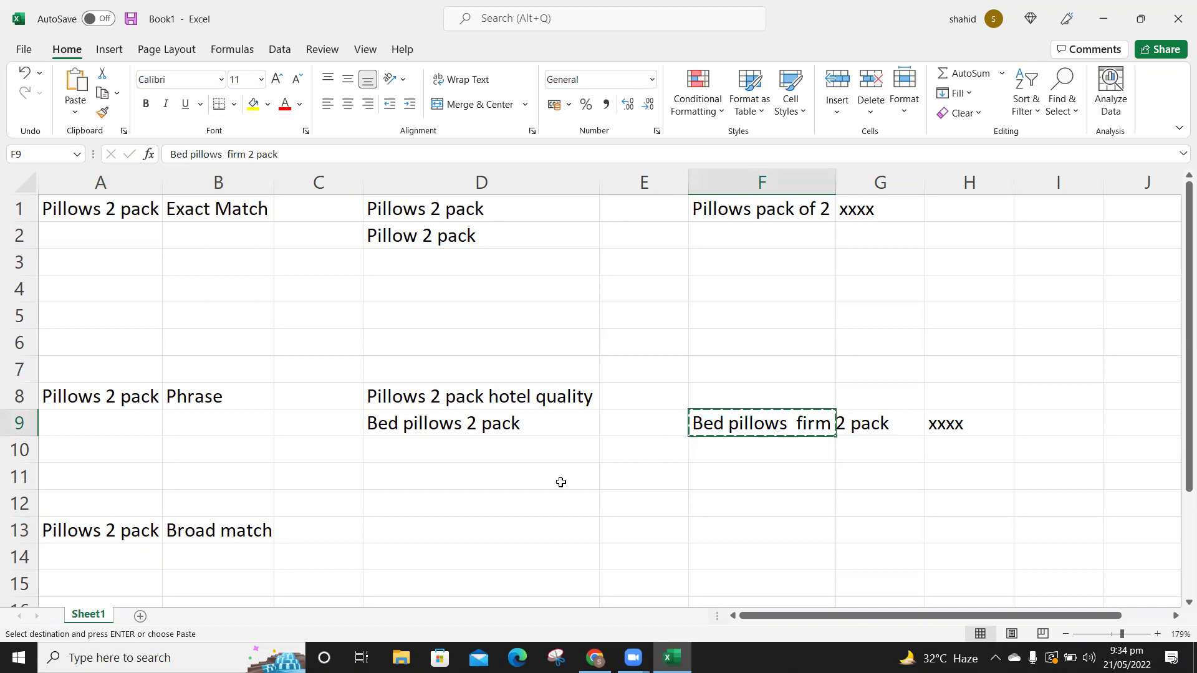
{"action": "left_click", "coordinate": [400, 530]}
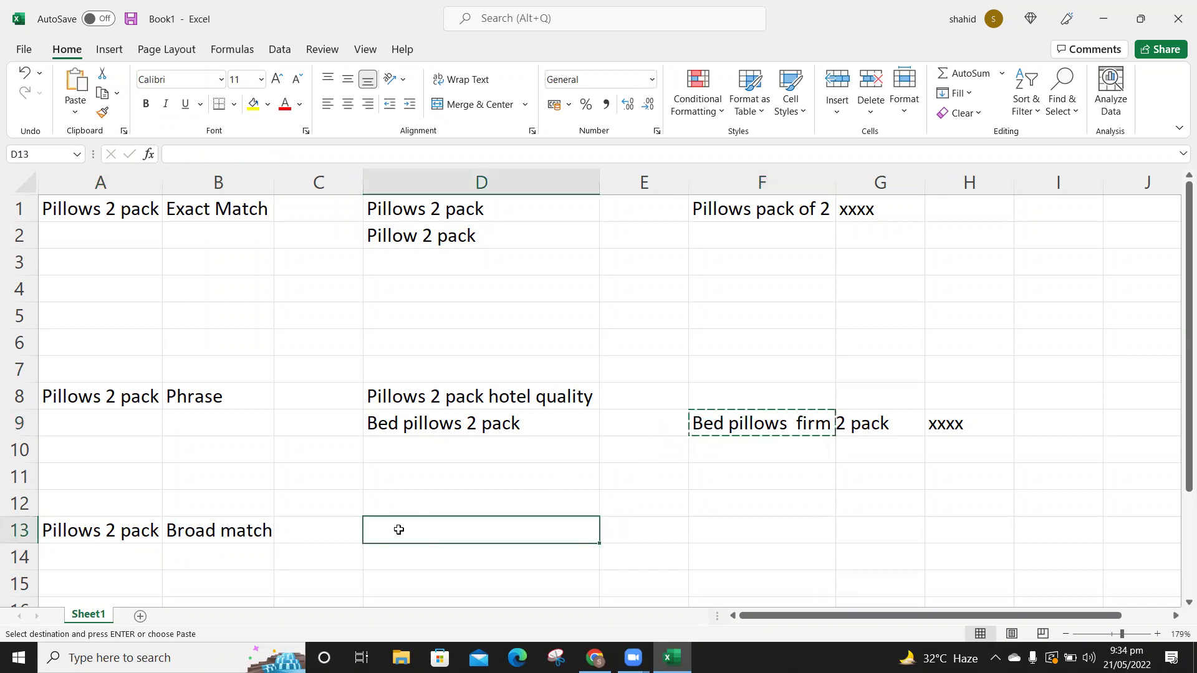
{"action": "key", "text": "ctrl+v"}
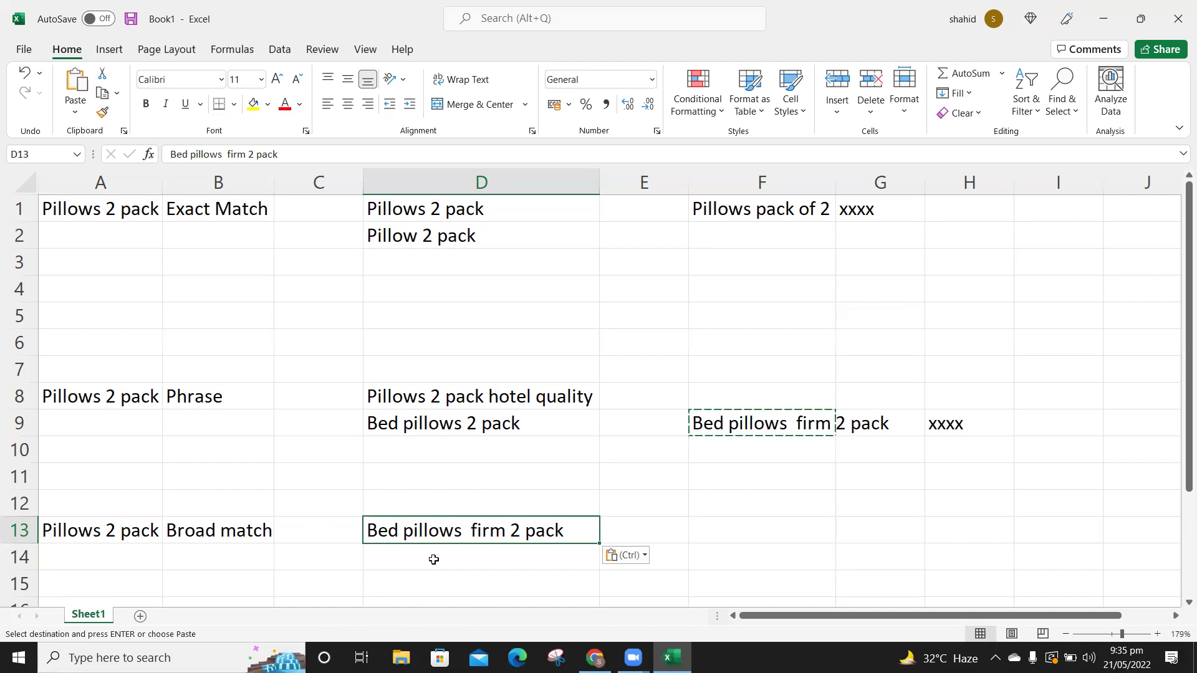
{"action": "left_click", "coordinate": [716, 532]}
{"action": "type", "text": "Pillows "}
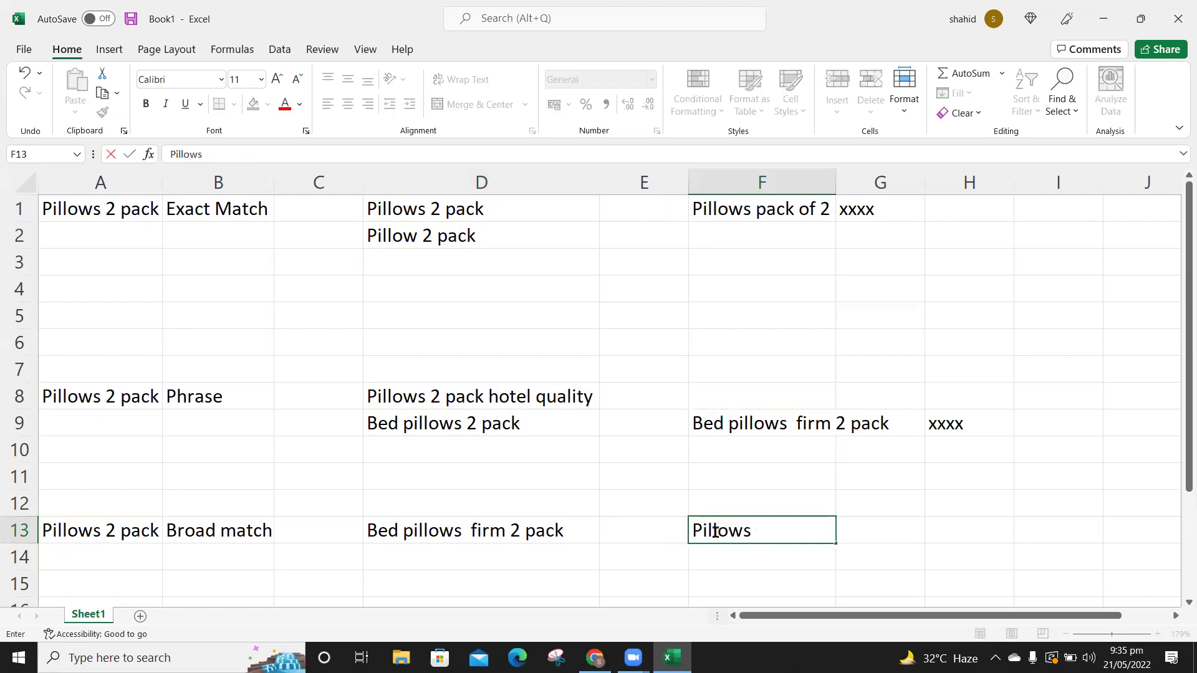
{"action": "type", "text": "pack"}
{"action": "key", "text": "BackSpace"}
{"action": "key", "text": "BackSpace"}
{"action": "key", "text": "BackSpace"}
{"action": "key", "text": "BackSpace"}
{"action": "key", "text": "BackSpace"}
{"action": "key", "text": "BackSpace"}
{"action": "key", "text": "BackSpace"}
{"action": "key", "text": "BackSpace"}
{"action": "key", "text": "BackSpace"}
{"action": "key", "text": "BackSpace"}
{"action": "key", "text": "BackSpace"}
{"action": "key", "text": "BackSpace"}
{"action": "key", "text": "BackSpace"}
- Enter Firm pillows in cell F13 as a further search term in the broad-match row
{"action": "type", "text": "Fi"}
{"action": "type", "text": "pillows"}
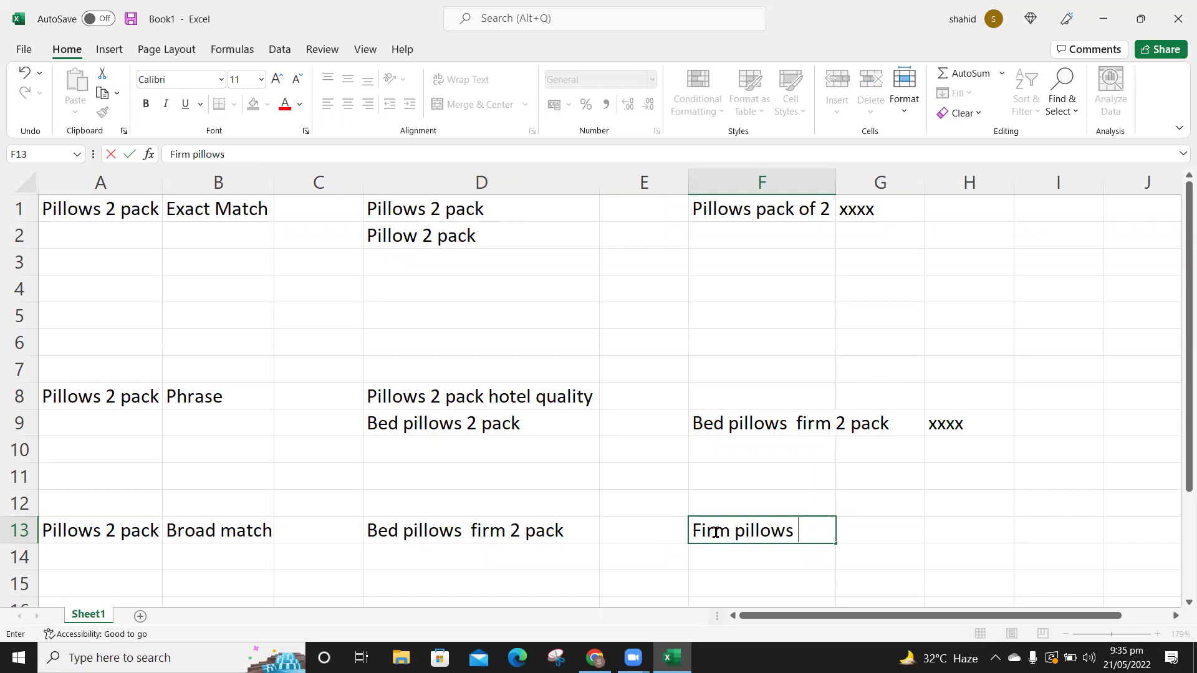
{"action": "type", "text": "4"}
{"action": "key", "text": "BackSpace"}
{"action": "key", "text": "BackSpace"}
{"action": "key", "text": "Return"}
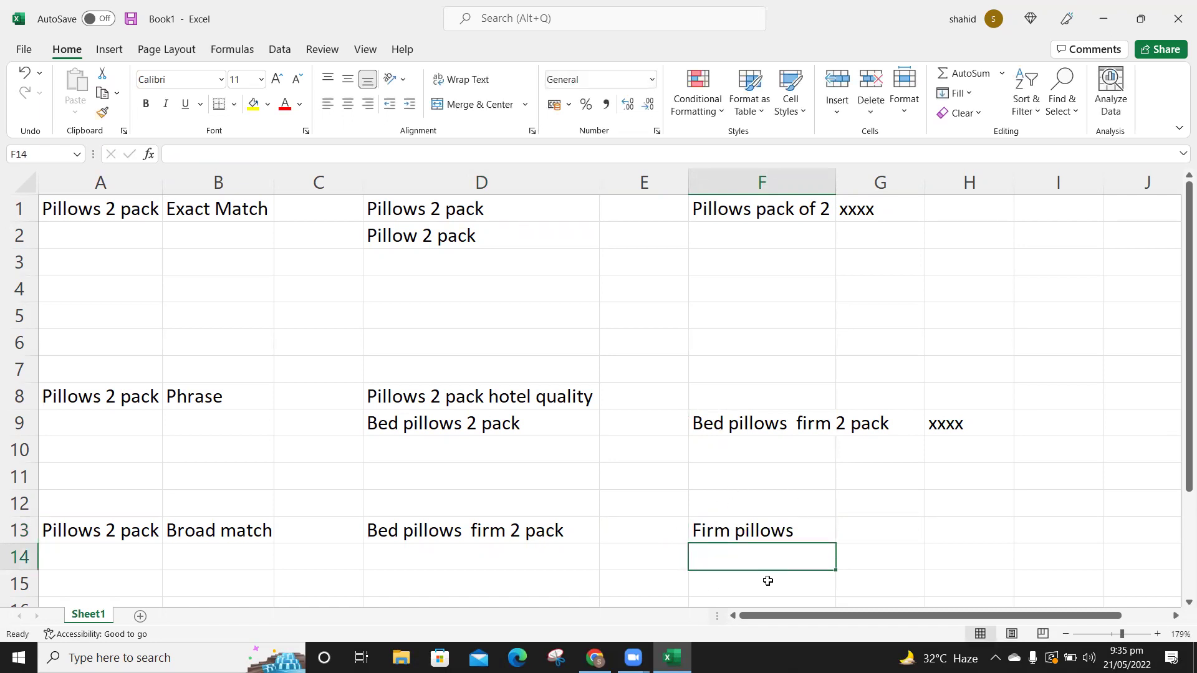
- Enter pillows hotel quality in cell F14 as another broad-match search term and widen column F to fit its contents
{"action": "type", "text": "pi"}
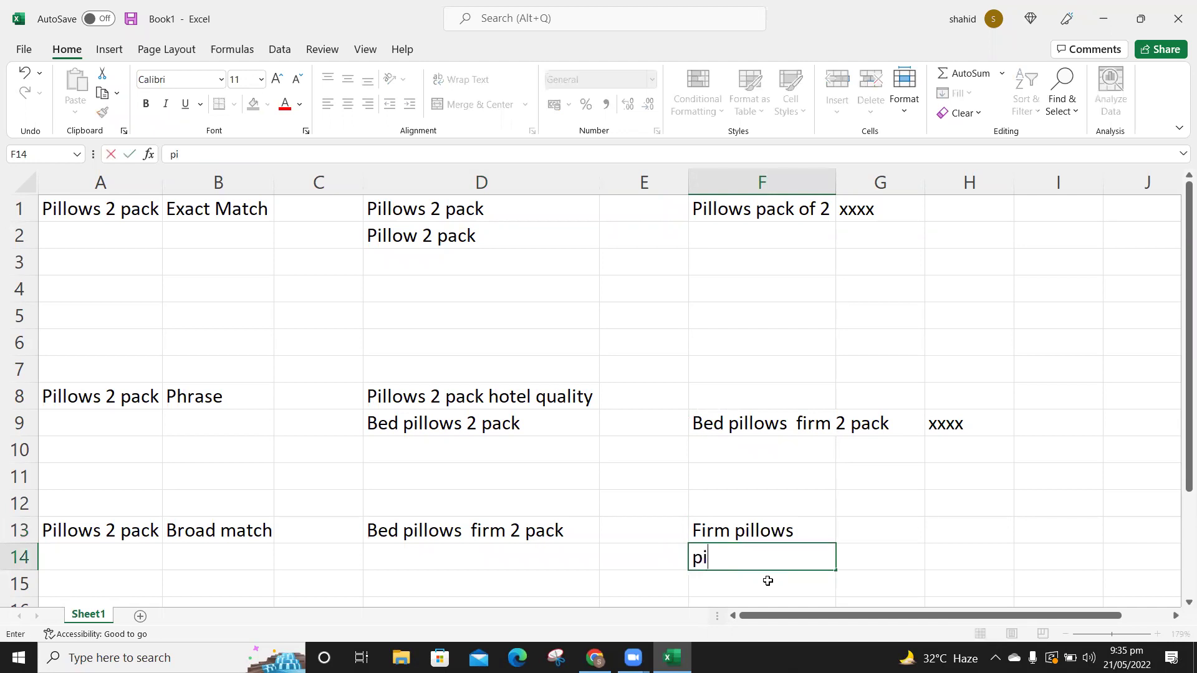
{"action": "type", "text": "llows hotel quality"}
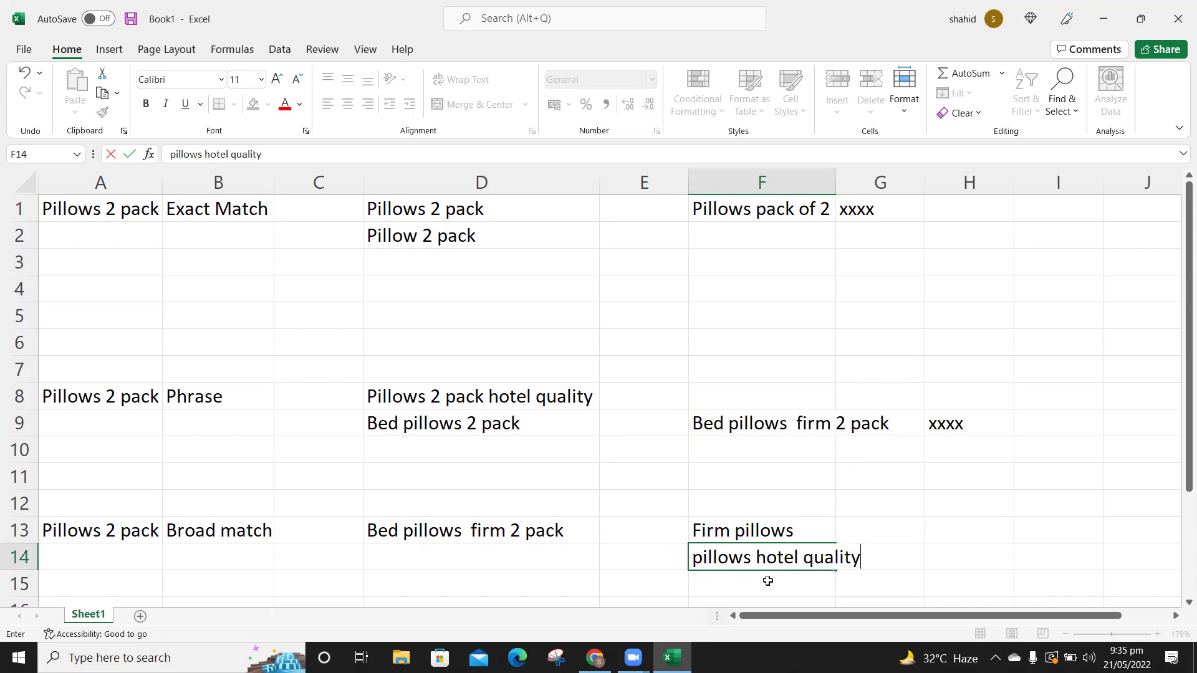
{"action": "key", "text": "Return"}
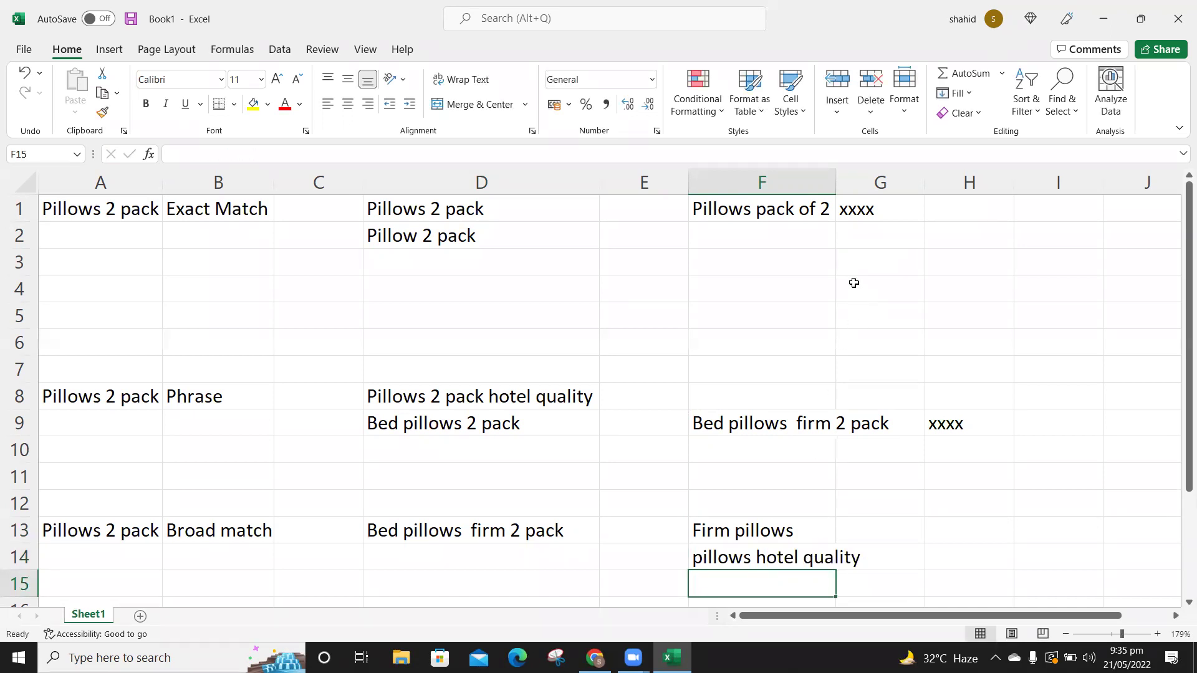
{"action": "double_click", "coordinate": [838, 180]}
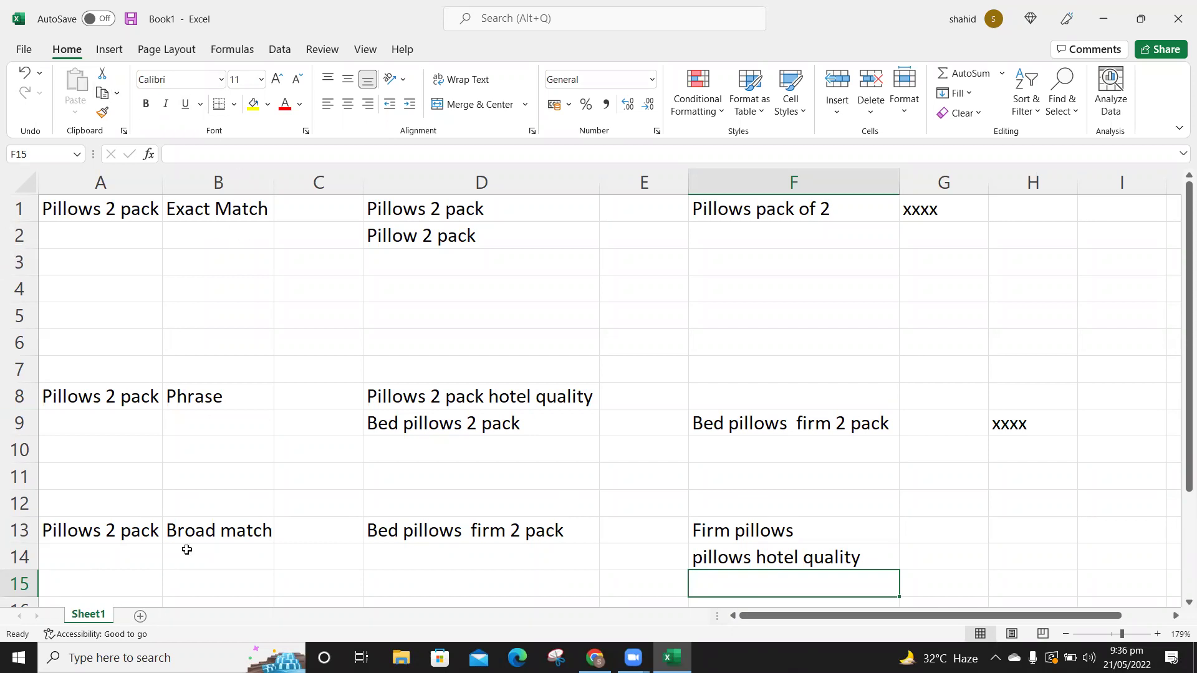
- Switch to the Amazon Ads campaign builder in Chrome and set the keyword match types to Broad and Exact
{"action": "key", "text": "alt+Tab"}
{"action": "key", "text": "alt+Tab"}
{"action": "key", "text": "alt+Tab"}
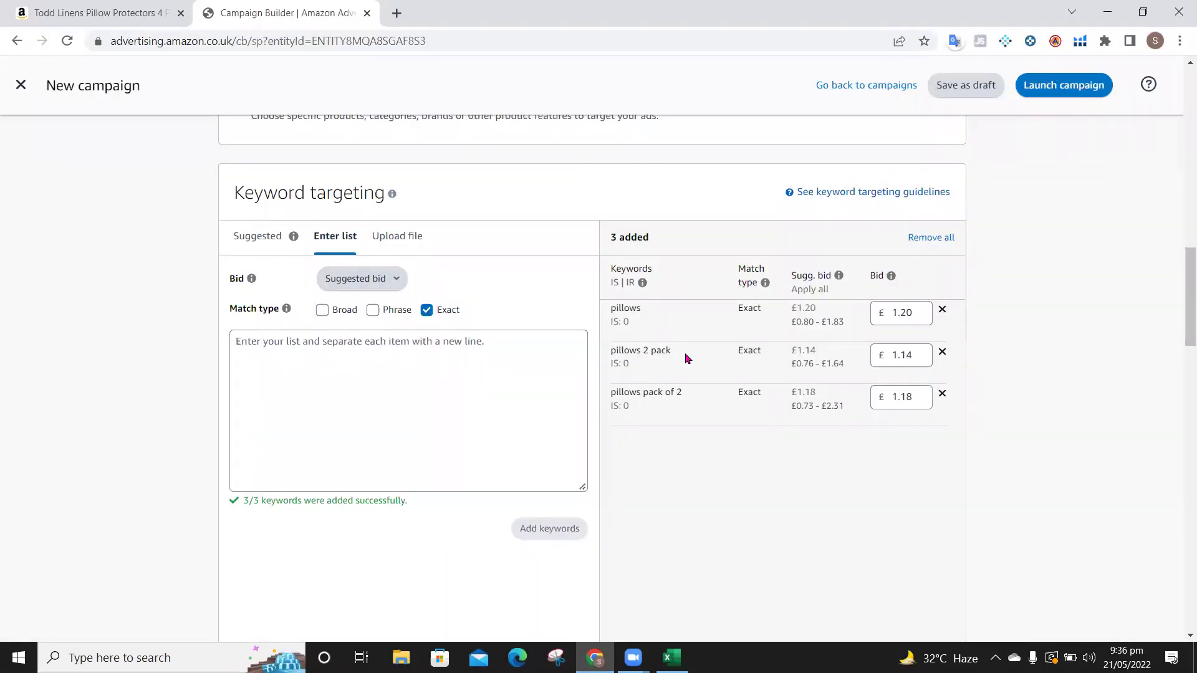
{"action": "left_click", "coordinate": [372, 309]}
{"action": "left_click", "coordinate": [428, 311]}
{"action": "left_click", "coordinate": [322, 310]}
{"action": "left_click", "coordinate": [373, 310]}
{"action": "left_click", "coordinate": [424, 309]}
- Set the bid for the exact-match keyword pillows to £0.75 and save it
{"action": "double_click", "coordinate": [916, 317]}
{"action": "key", "text": "BackSpace"}
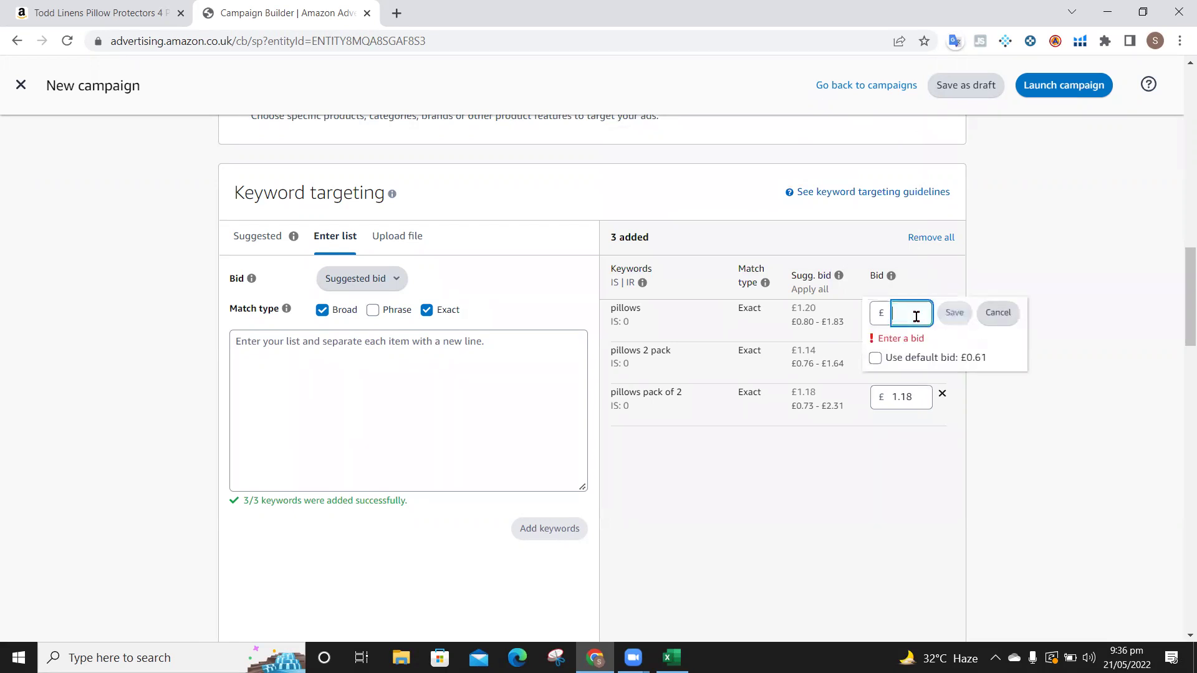
{"action": "type", "text": "0.75"}
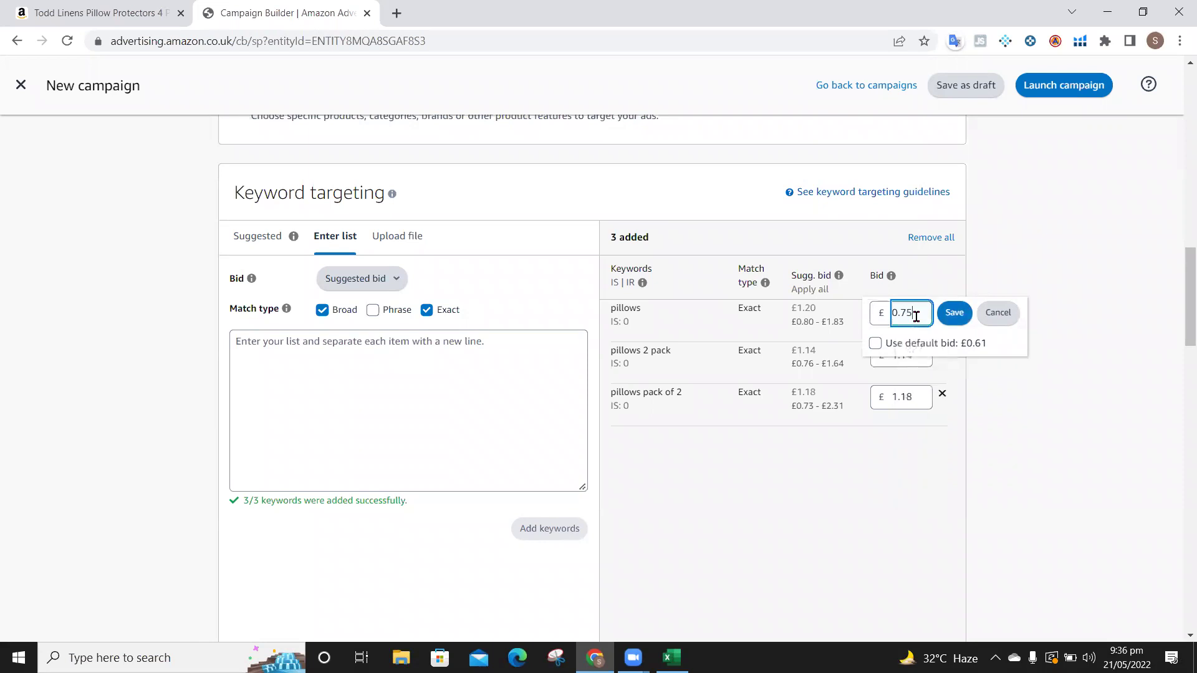
{"action": "left_click", "coordinate": [956, 322]}
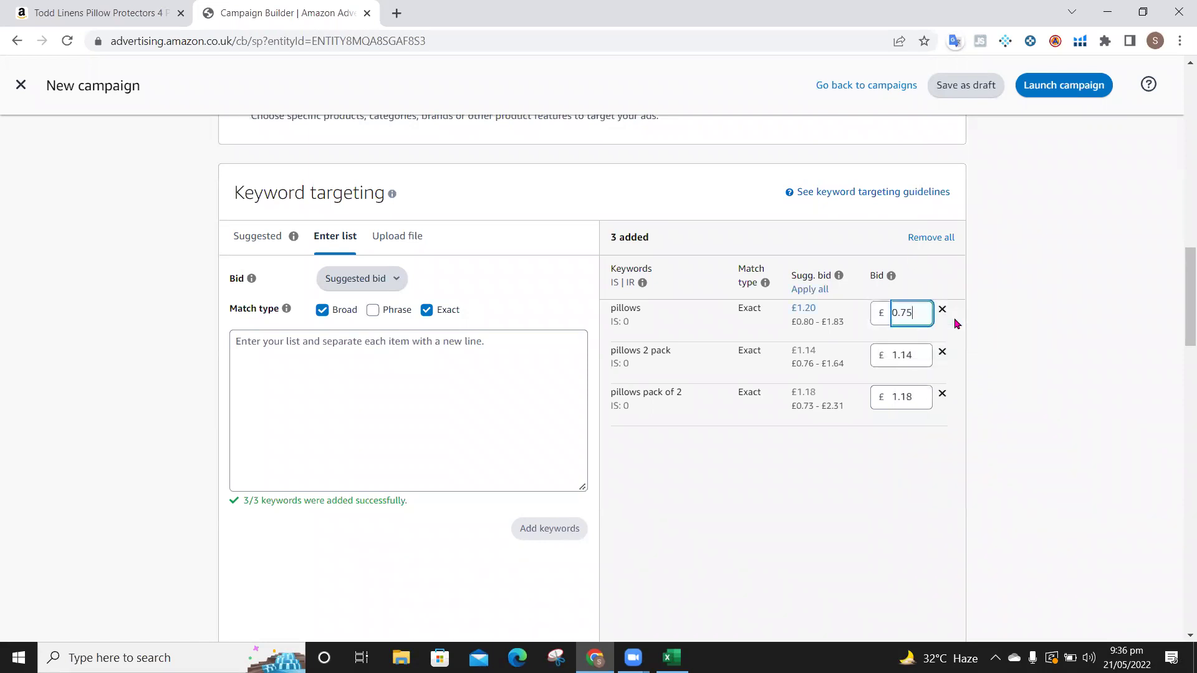
{"action": "left_click", "coordinate": [992, 353]}
- Rename the campaign as Pillows Manual exact in the campaign settings
{"action": "scroll", "coordinate": [706, 480], "scroll_direction": "down", "scroll_amount": 9}
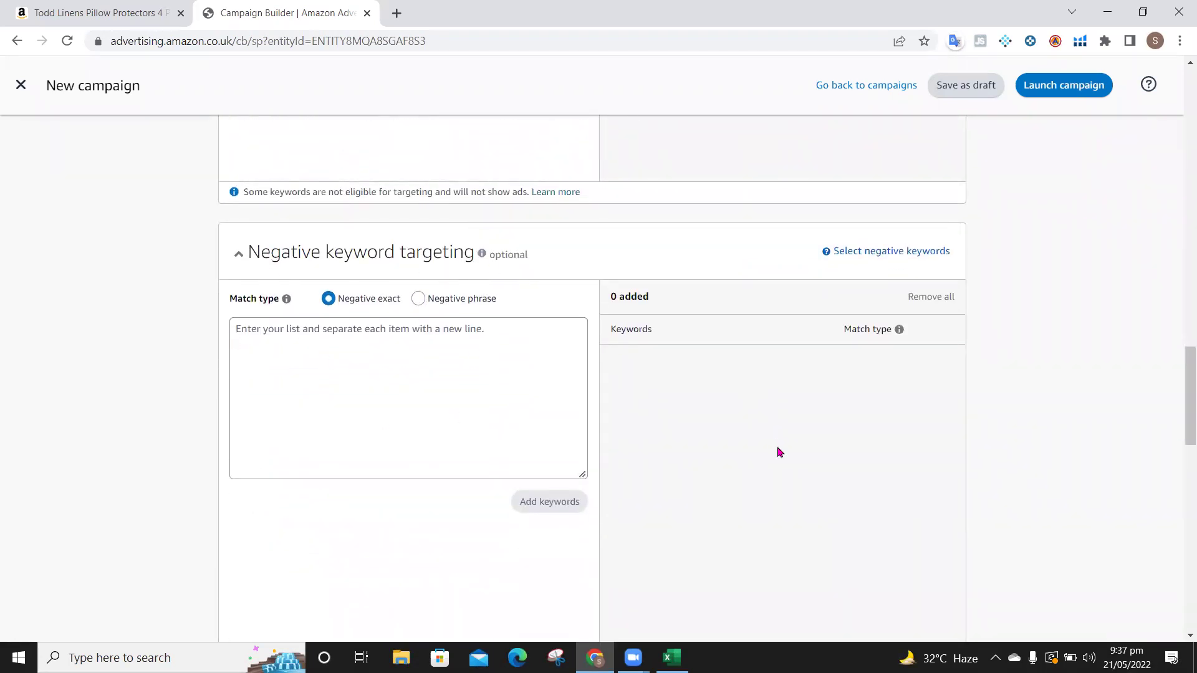
{"action": "scroll", "coordinate": [778, 452], "scroll_direction": "down", "scroll_amount": 9}
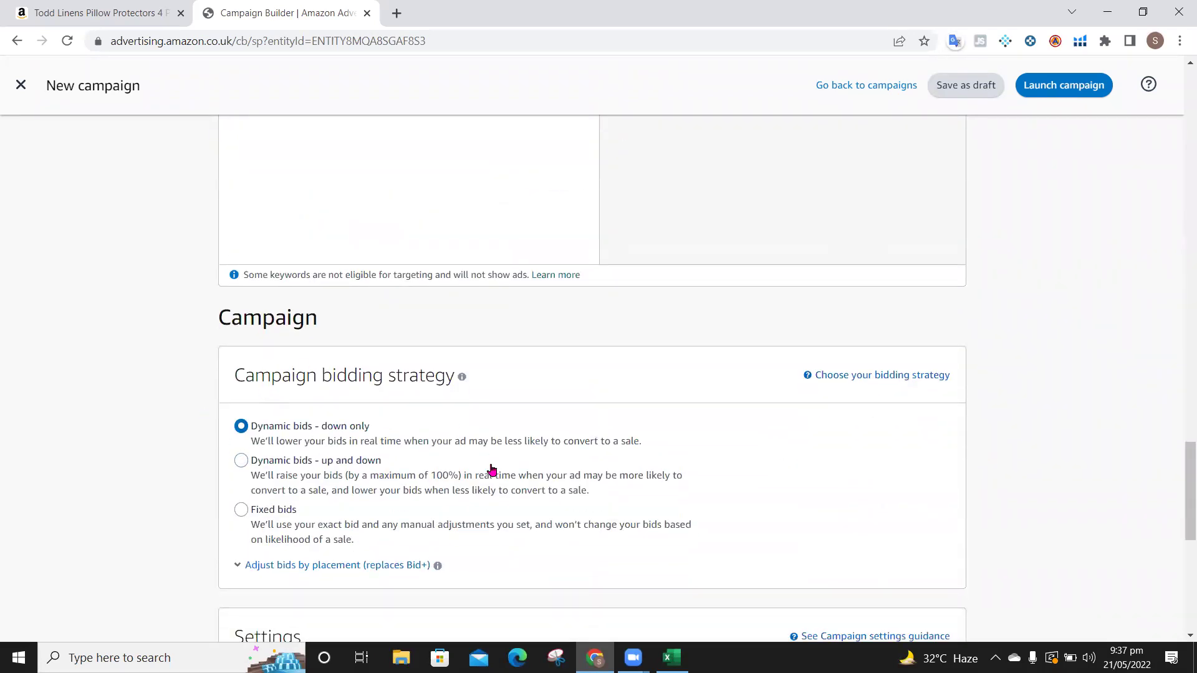
{"action": "scroll", "coordinate": [491, 469], "scroll_direction": "down", "scroll_amount": 2}
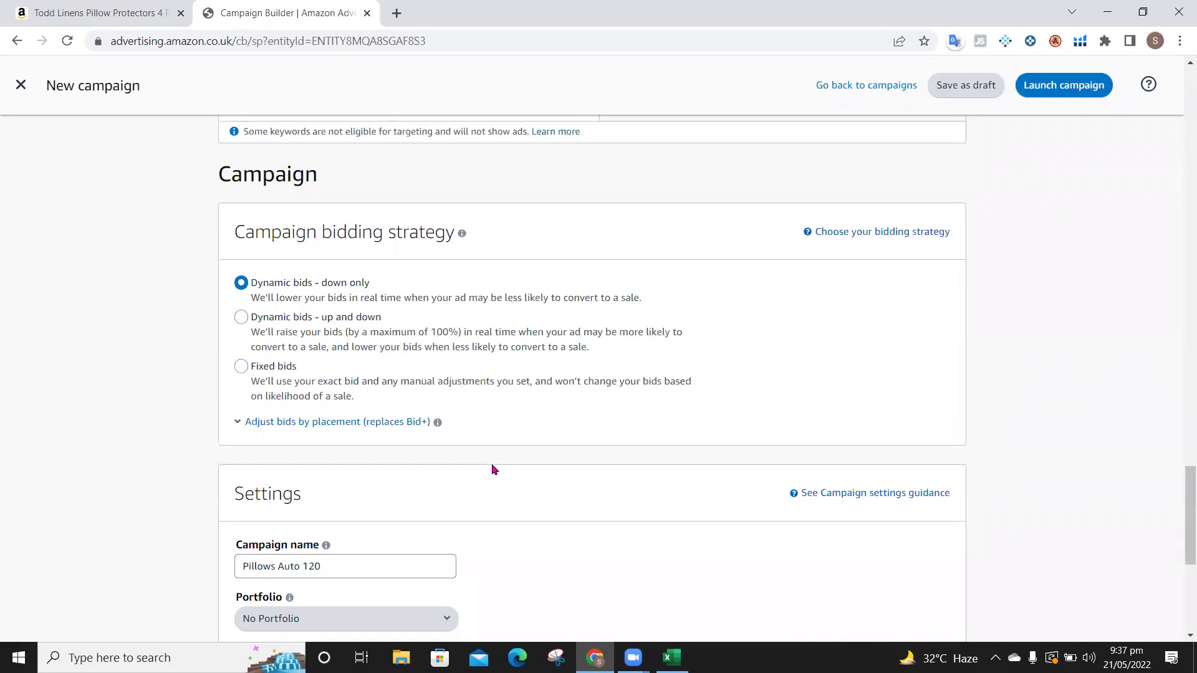
{"action": "scroll", "coordinate": [492, 469], "scroll_direction": "down", "scroll_amount": 4}
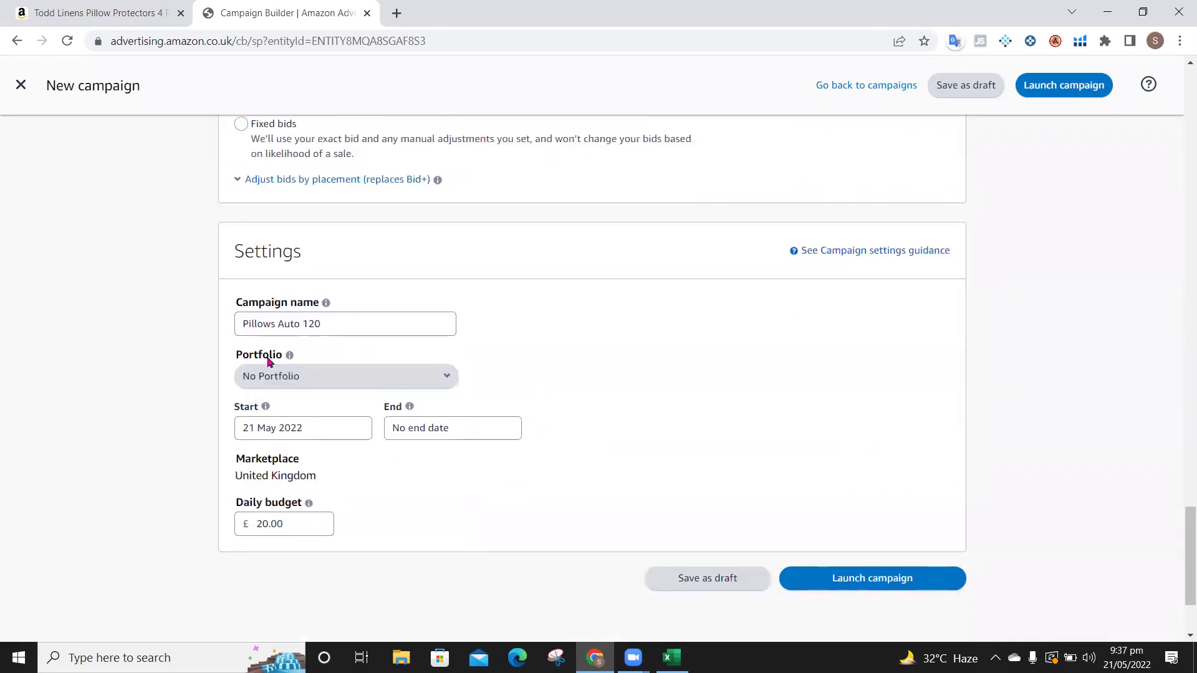
{"action": "left_click", "coordinate": [331, 326]}
{"action": "key", "text": "BackSpace"}
{"action": "key", "text": "BackSpace"}
{"action": "left_click", "coordinate": [602, 352]}
{"action": "left_click", "coordinate": [333, 323]}
{"action": "key", "text": "BackSpace"}
{"action": "key", "text": "BackSpace"}
{"action": "key", "text": "BackSpace"}
{"action": "key", "text": "BackSpace"}
{"action": "key", "text": "Tab"}
{"action": "left_click", "coordinate": [333, 323]}
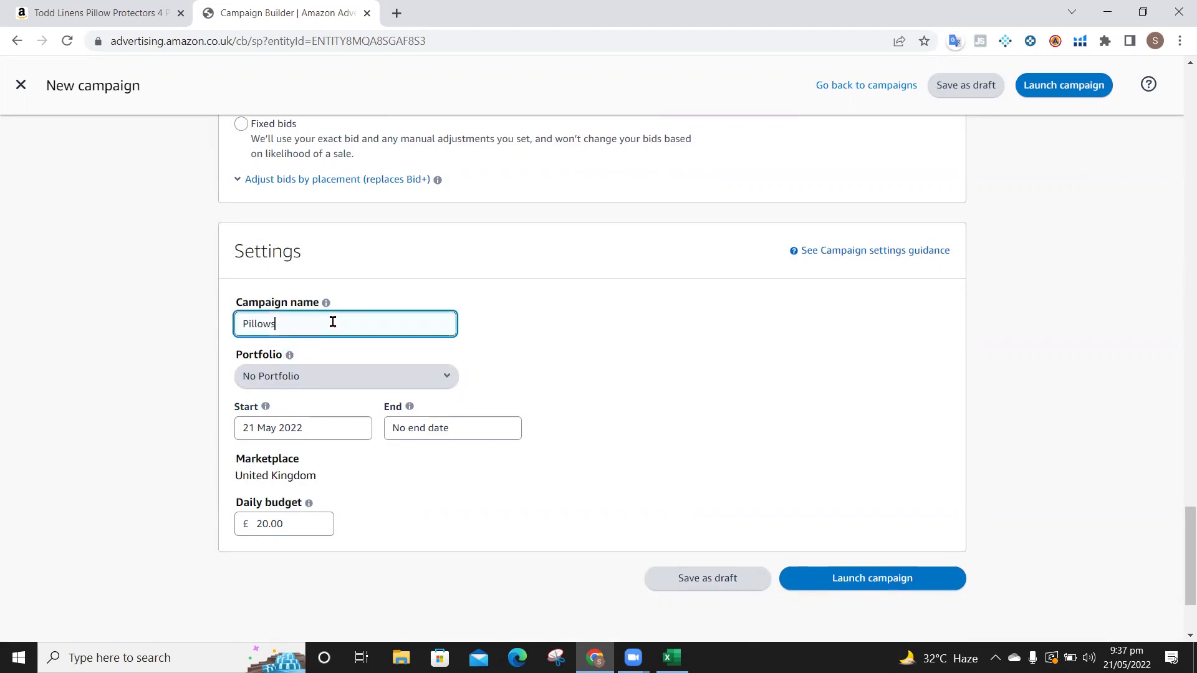
{"action": "type", "text": "M"}
{"action": "key", "text": "BackSpace"}
{"action": "type", "text": "Manual exac"}
{"action": "left_click", "coordinate": [544, 321]}
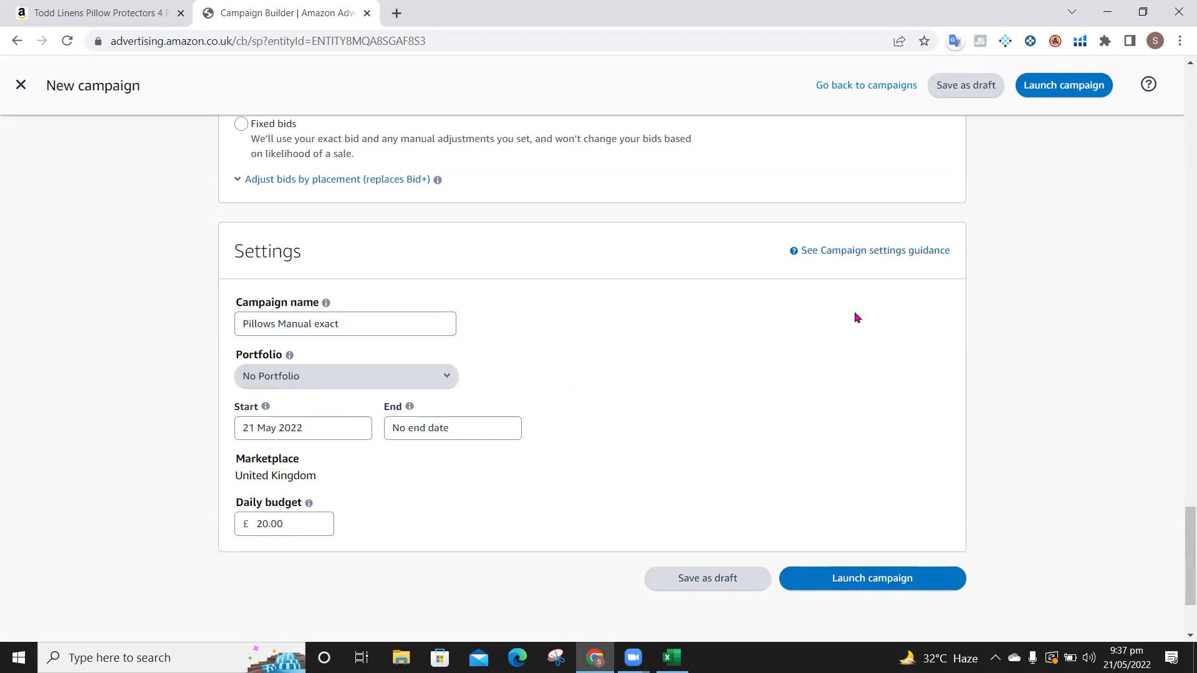
- Rename the ad group as Pillows ASIN Targeting/Product targeting
{"action": "scroll", "coordinate": [856, 315], "scroll_direction": "up", "scroll_amount": 10}
{"action": "scroll", "coordinate": [855, 318], "scroll_direction": "up", "scroll_amount": 8}
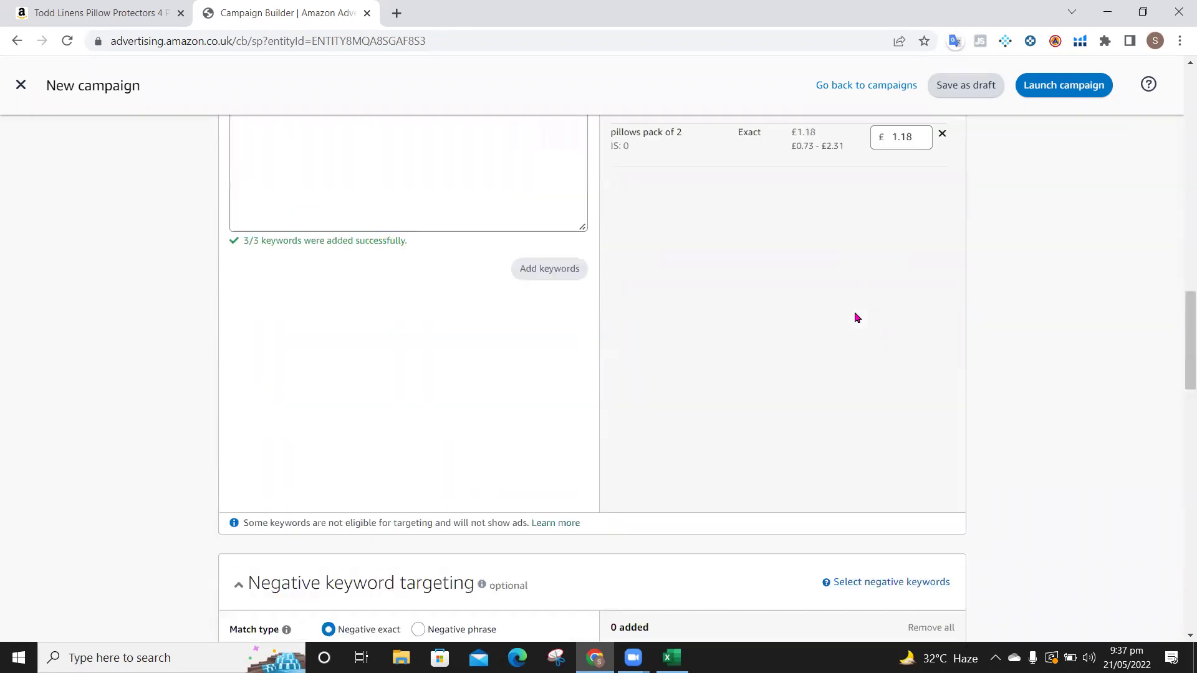
{"action": "scroll", "coordinate": [855, 317], "scroll_direction": "up", "scroll_amount": 10}
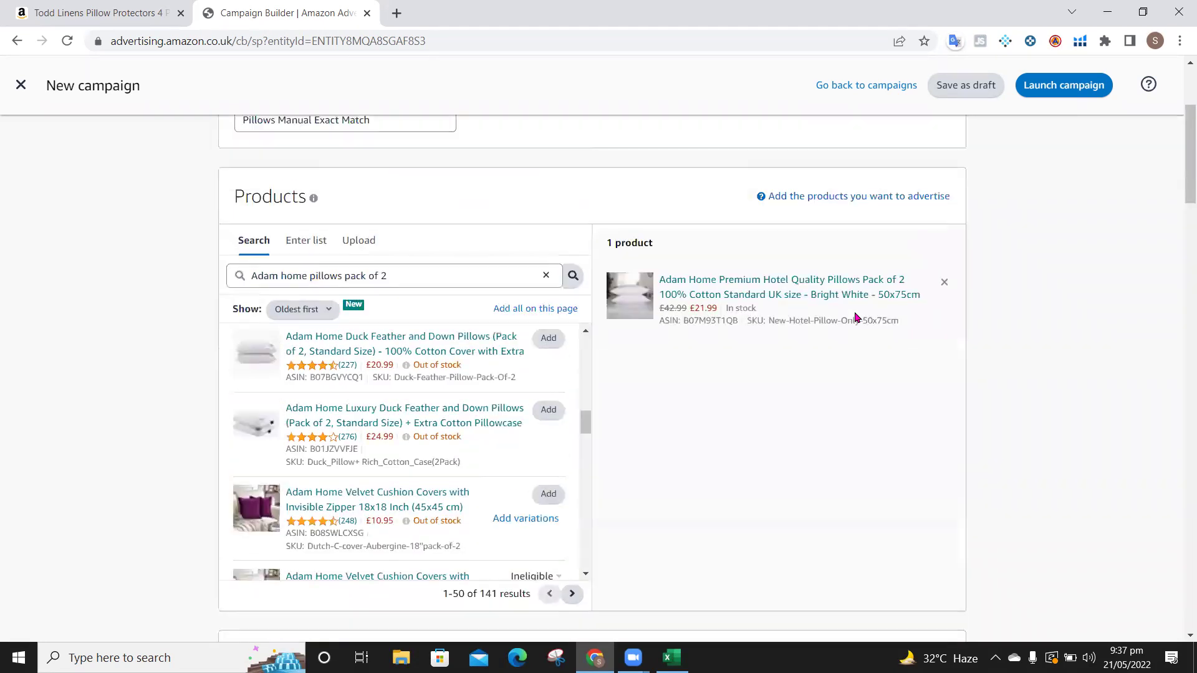
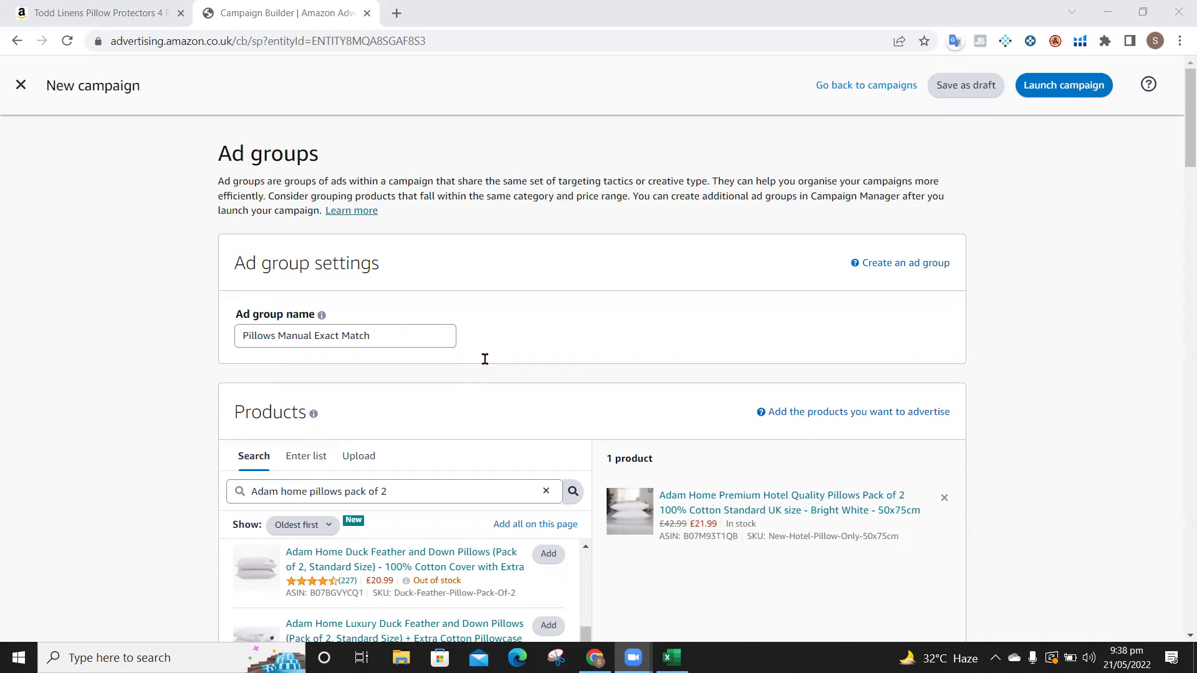
{"action": "left_click", "coordinate": [400, 331]}
{"action": "key", "text": "BackSpace"}
{"action": "key", "text": "BackSpace"}
{"action": "key", "text": "BackSpace"}
{"action": "key", "text": "BackSpace"}
{"action": "key", "text": "BackSpace"}
{"action": "key", "text": "BackSpace"}
{"action": "key", "text": "BackSpace"}
{"action": "key", "text": "BackSpace"}
{"action": "key", "text": "BackSpace"}
{"action": "key", "text": "BackSpace"}
{"action": "key", "text": "BackSpace"}
{"action": "key", "text": "BackSpace"}
{"action": "key", "text": "BackSpace"}
{"action": "key", "text": "BackSpace"}
{"action": "key", "text": "BackSpace"}
{"action": "key", "text": "BackSpace"}
{"action": "key", "text": "BackSpace"}
{"action": "key", "text": "BackSpace"}
{"action": "key", "text": "BackSpace"}
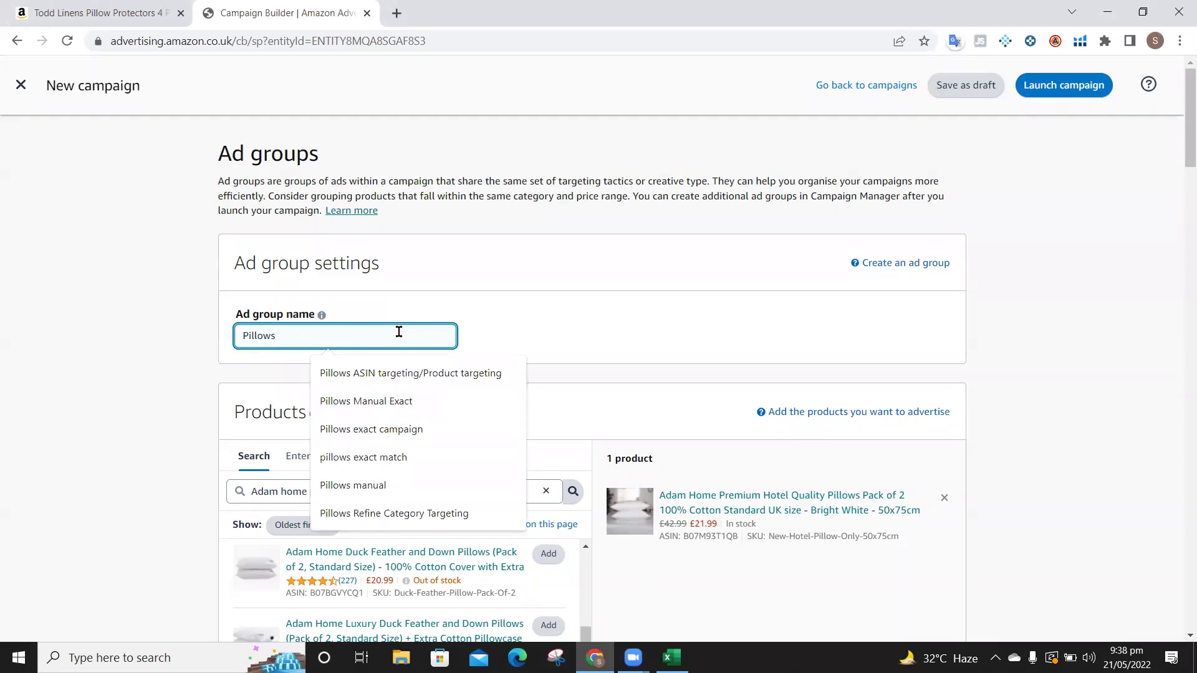
{"action": "type", "text": "AS"}
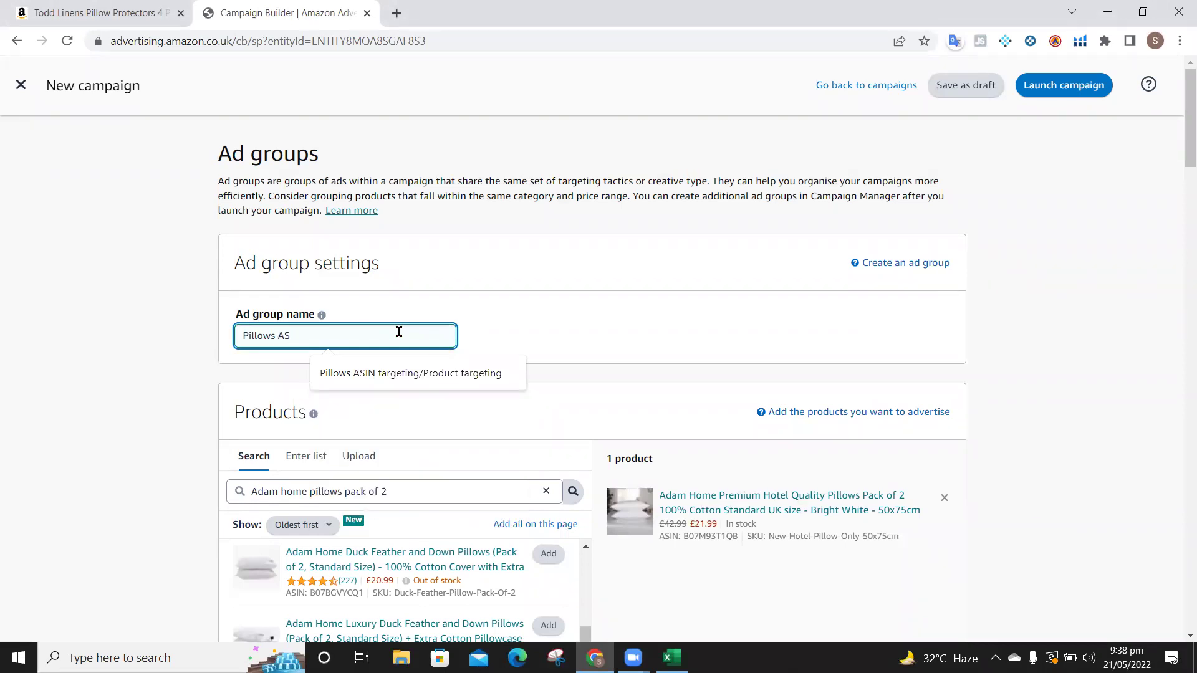
{"action": "type", "text": "IN Targeting/Product targeting"}
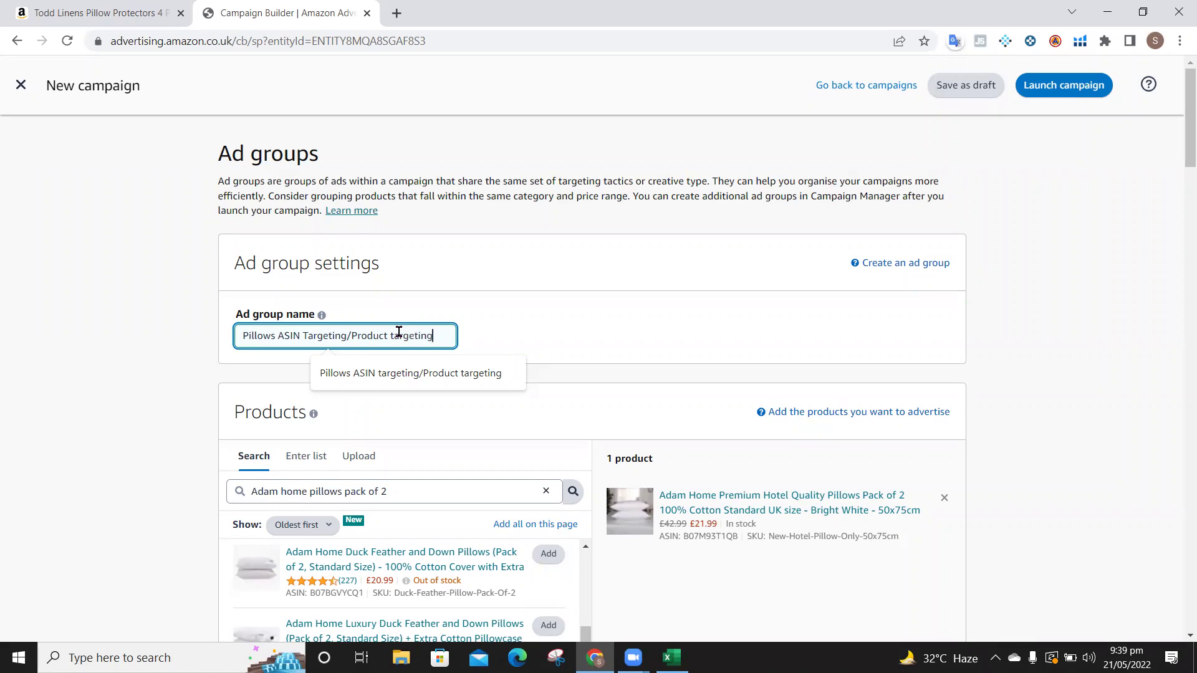
{"action": "left_click", "coordinate": [670, 323]}
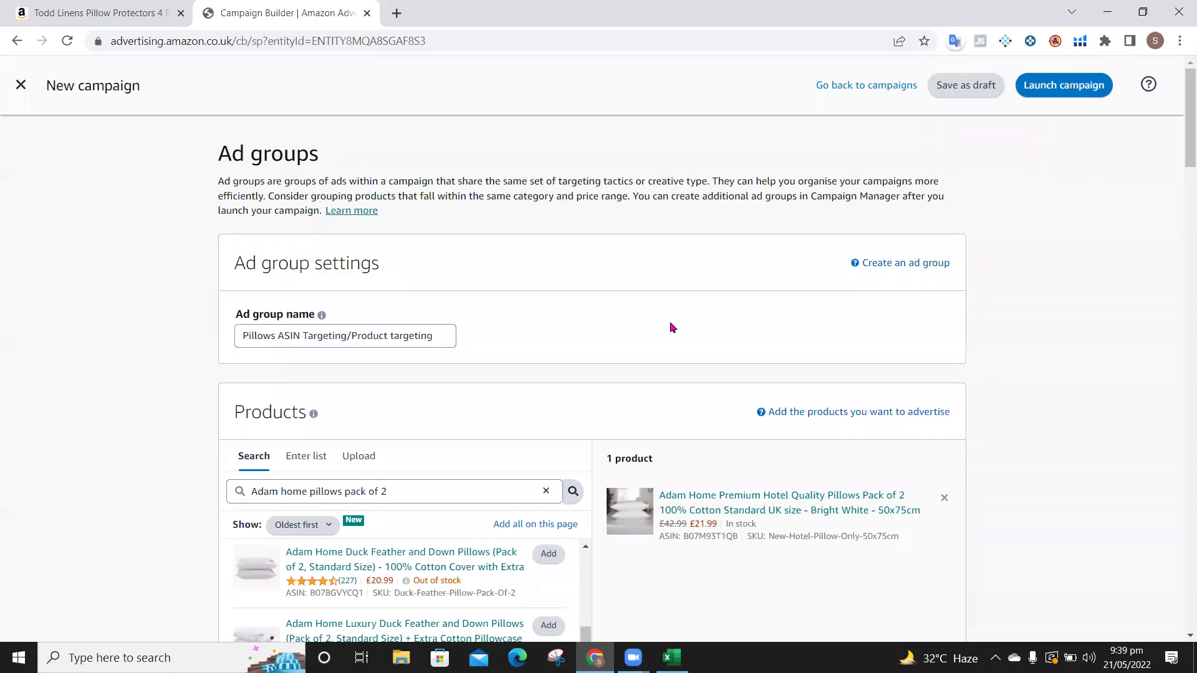
- Shorten the ad group name to Pillows ASIN Targeting
{"action": "left_click", "coordinate": [376, 337]}
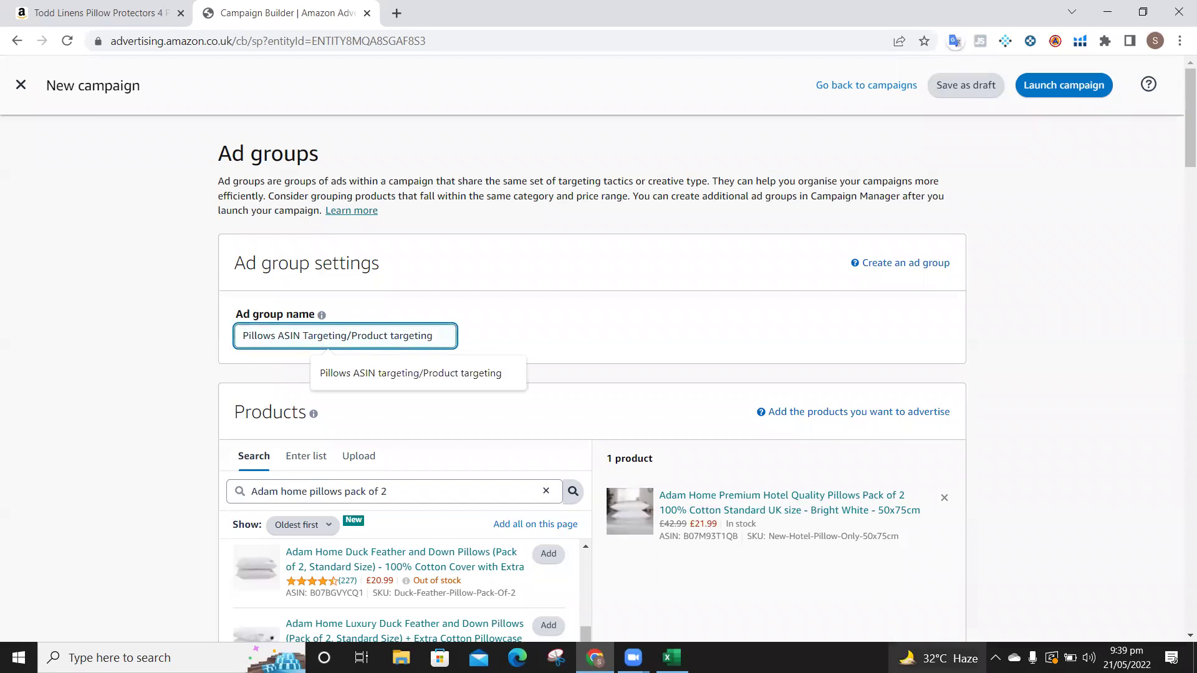
{"action": "mouse_move", "coordinate": [938, 658]}
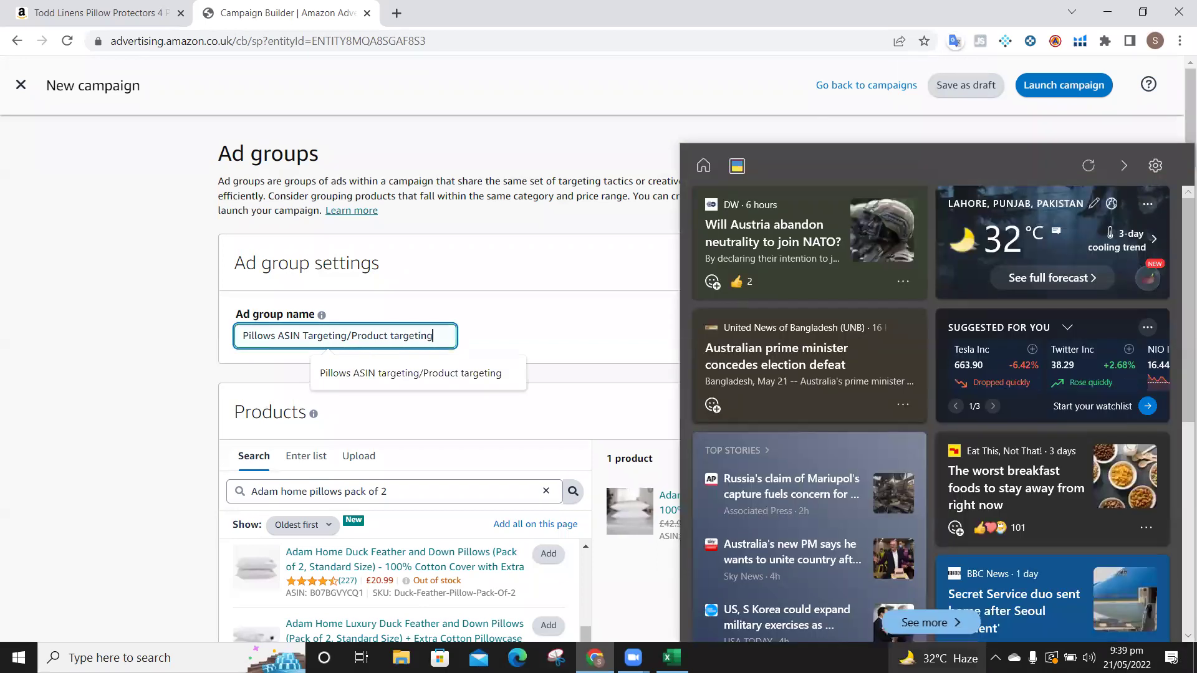
{"action": "key", "text": "BackSpace"}
{"action": "key", "text": "BackSpace"}
{"action": "key", "text": "BackSpace"}
{"action": "key", "text": "BackSpace"}
{"action": "key", "text": "BackSpace"}
{"action": "key", "text": "BackSpace"}
{"action": "key", "text": "BackSpace"}
{"action": "key", "text": "BackSpace"}
{"action": "key", "text": "BackSpace"}
{"action": "key", "text": "BackSpace"}
{"action": "key", "text": "BackSpace"}
{"action": "key", "text": "BackSpace"}
{"action": "key", "text": "BackSpace"}
{"action": "key", "text": "BackSpace"}
{"action": "key", "text": "BackSpace"}
{"action": "key", "text": "BackSpace"}
{"action": "key", "text": "BackSpace"}
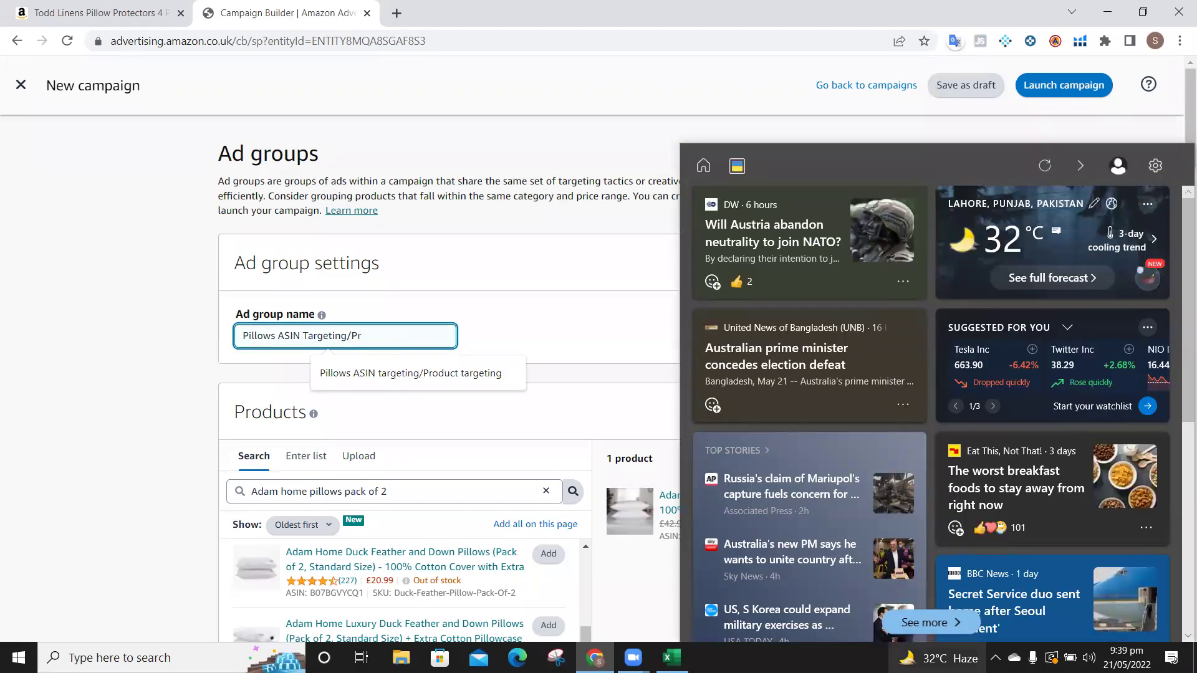
{"action": "key", "text": "BackSpace"}
{"action": "key", "text": "ctrl+a"}
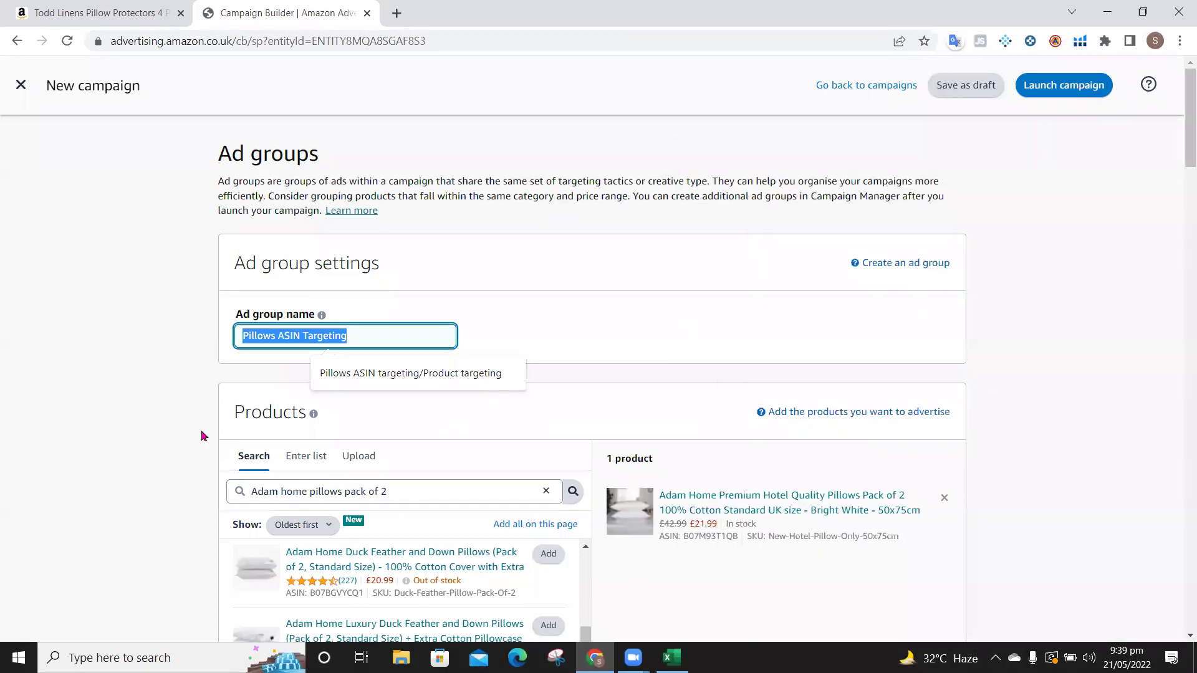
{"action": "left_click", "coordinate": [156, 418]}
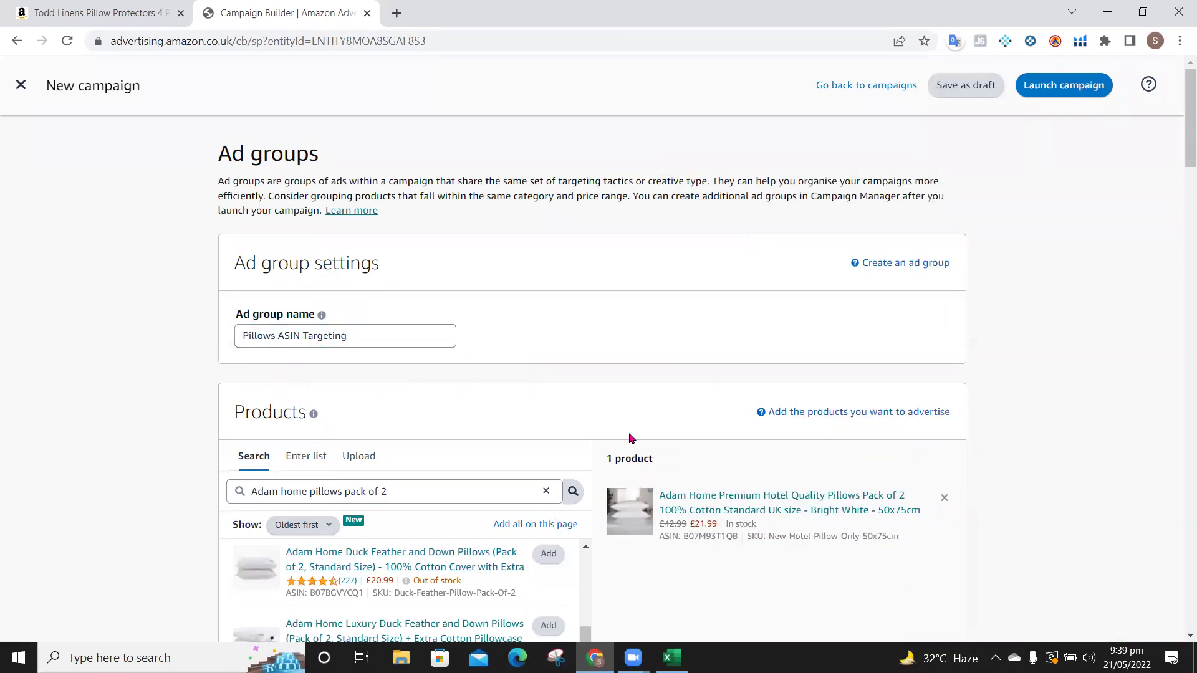
- Change the manual targeting type of the ad group to Product targeting
{"action": "scroll", "coordinate": [630, 438], "scroll_direction": "down", "scroll_amount": 1}
{"action": "scroll", "coordinate": [629, 438], "scroll_direction": "down", "scroll_amount": 6}
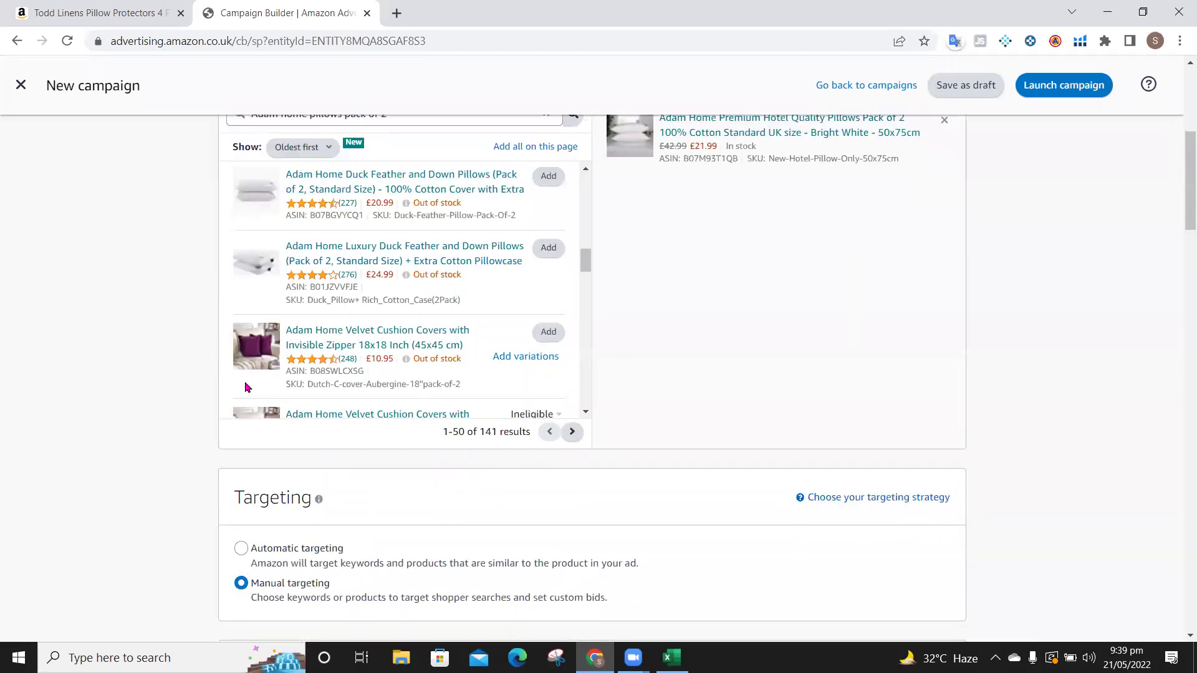
{"action": "scroll", "coordinate": [207, 345], "scroll_direction": "down", "scroll_amount": 3}
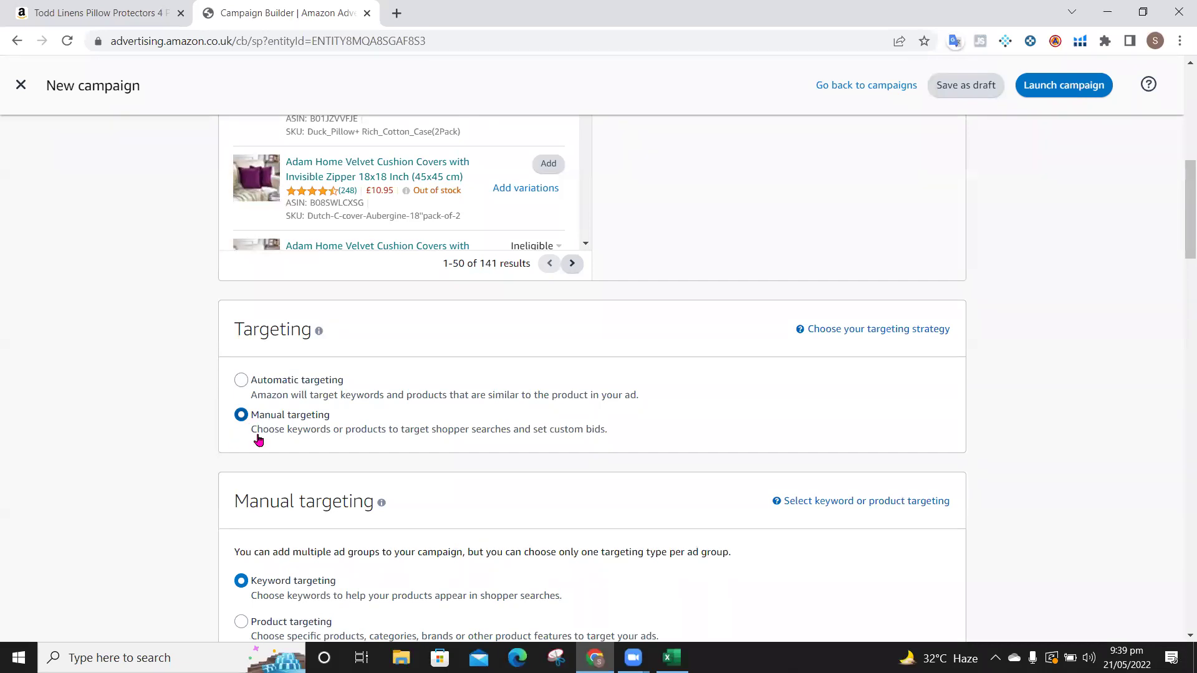
{"action": "scroll", "coordinate": [255, 437], "scroll_direction": "down", "scroll_amount": 2}
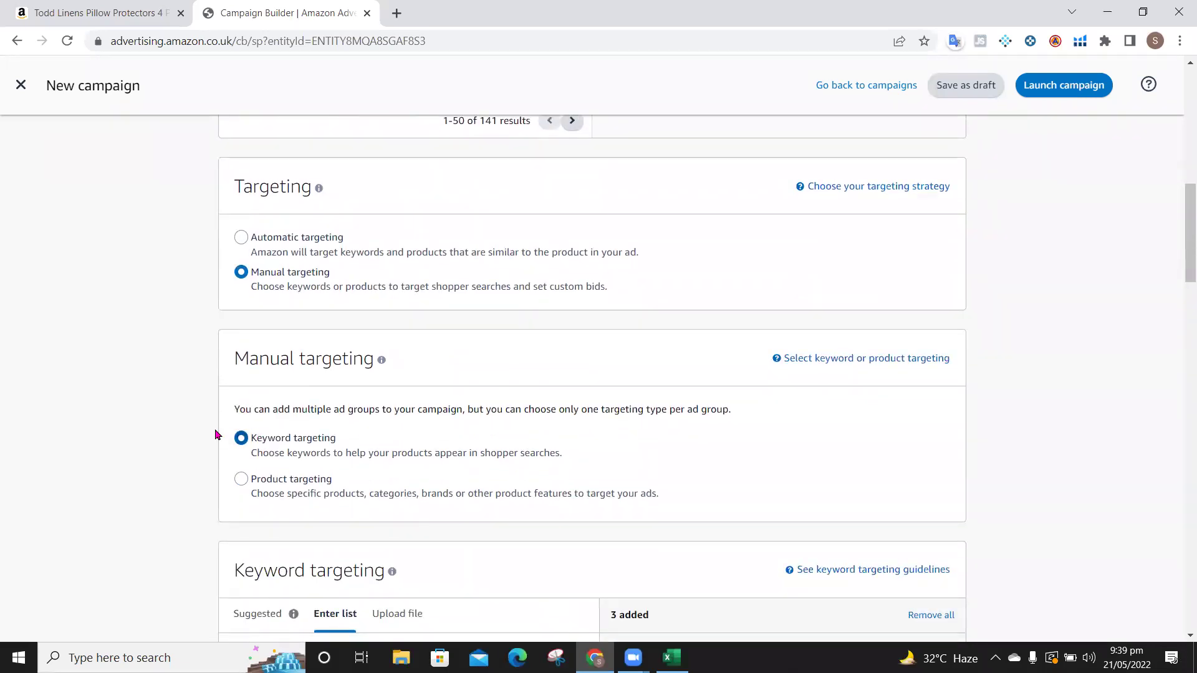
{"action": "left_click", "coordinate": [242, 480]}
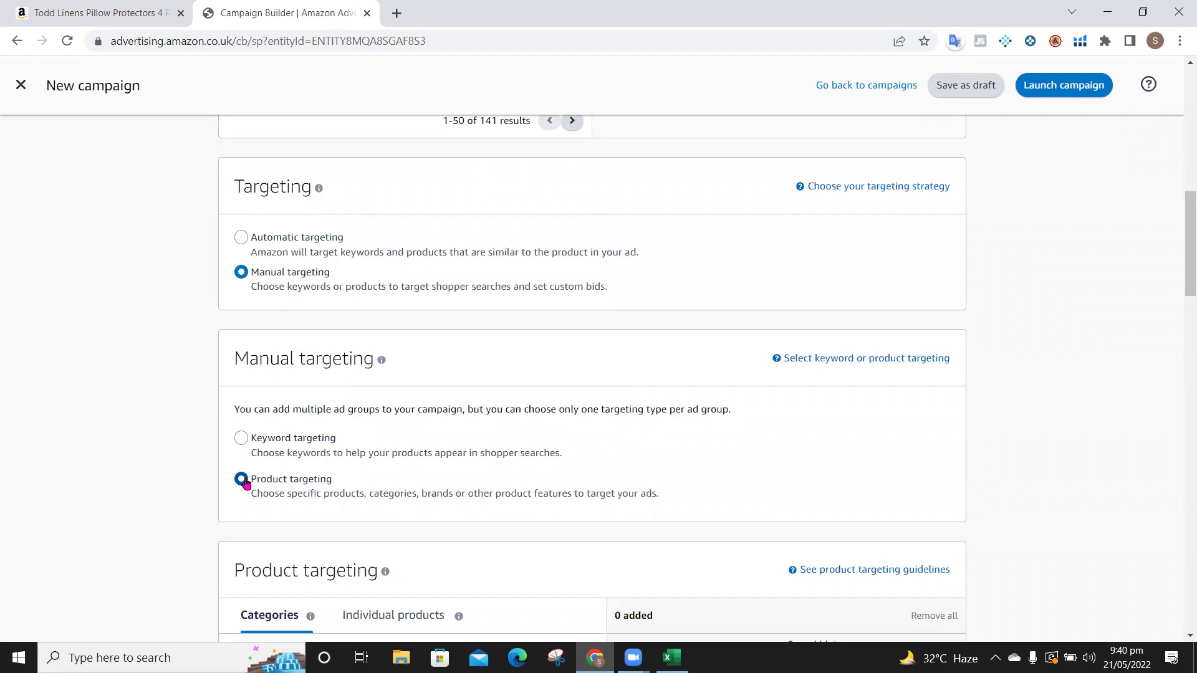
- Switch to the Amazon.co.uk product page and search Home & Kitchen for pillows to look through competing listings
{"action": "left_click", "coordinate": [109, 12]}
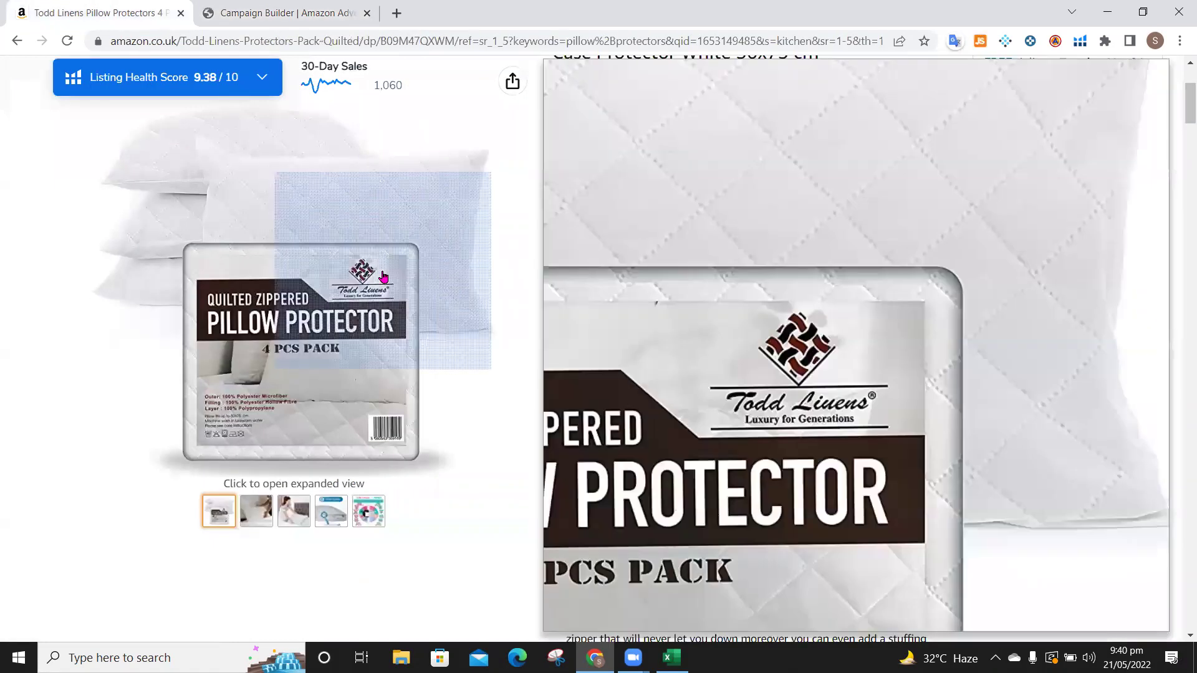
{"action": "scroll", "coordinate": [383, 277], "scroll_direction": "up", "scroll_amount": 3}
{"action": "left_click", "coordinate": [465, 87]}
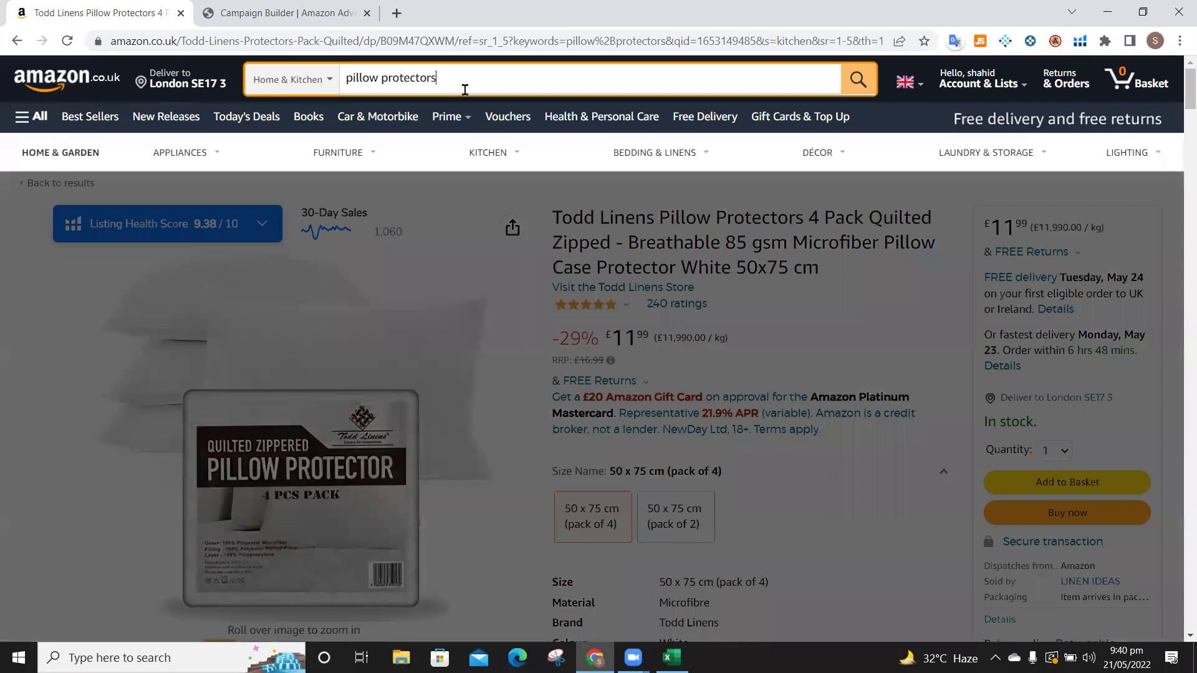
{"action": "key", "text": "ctrl+a"}
{"action": "type", "text": "pillows"}
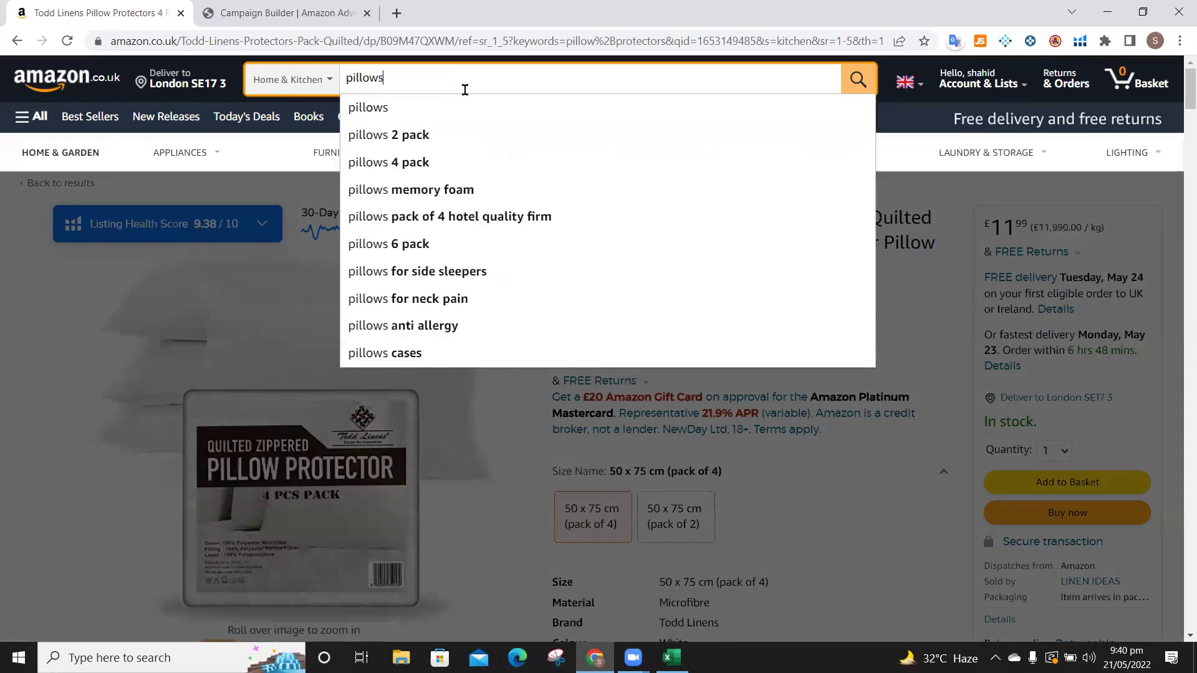
{"action": "key", "text": "Return"}
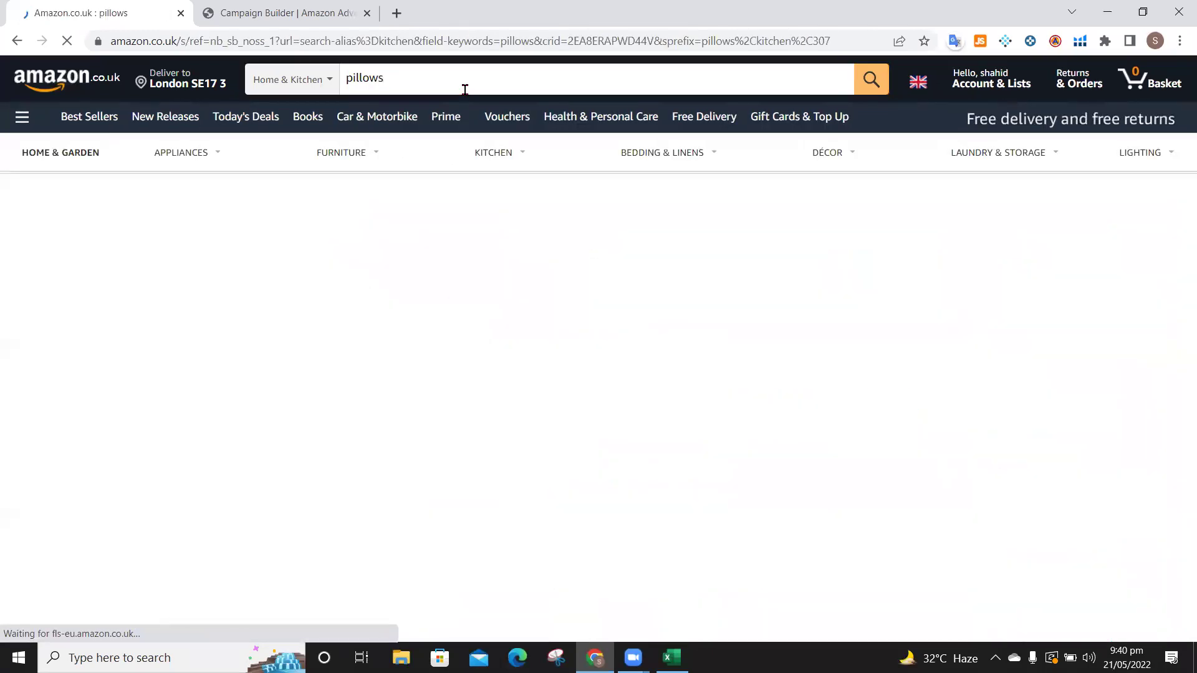
{"action": "scroll", "coordinate": [660, 421], "scroll_direction": "down", "scroll_amount": 2}
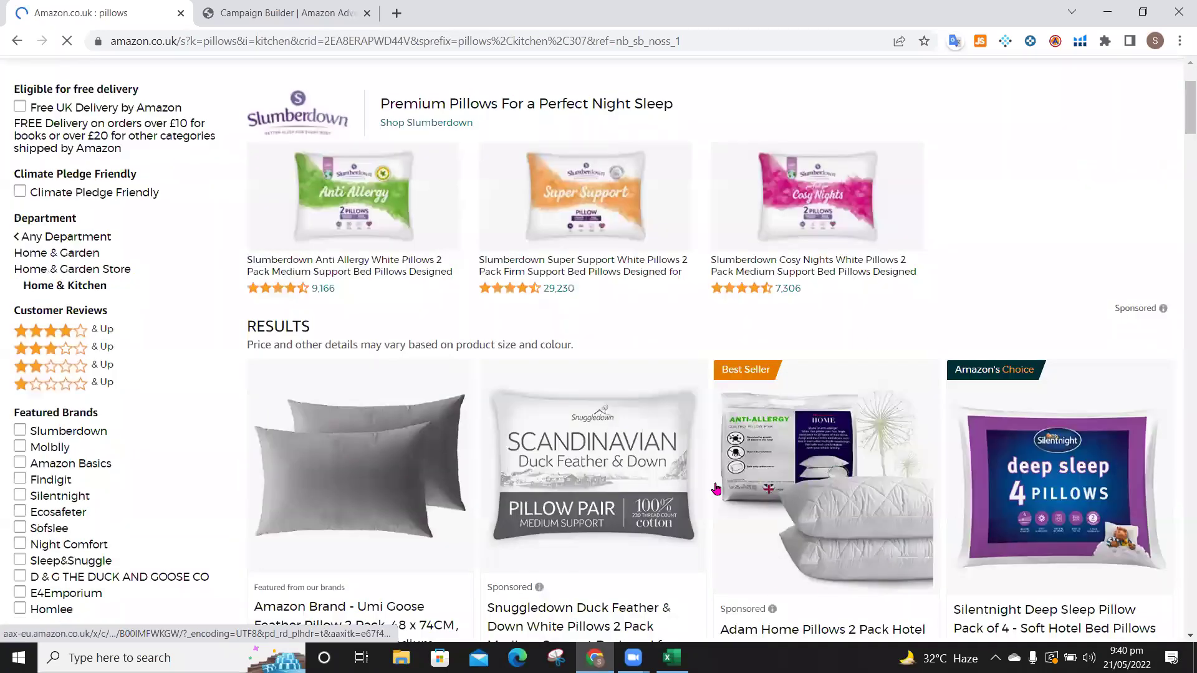
- Look through the pillow search results and open the MH Home Pillows 2 Pack listing
{"action": "scroll", "coordinate": [765, 380], "scroll_direction": "down", "scroll_amount": 7}
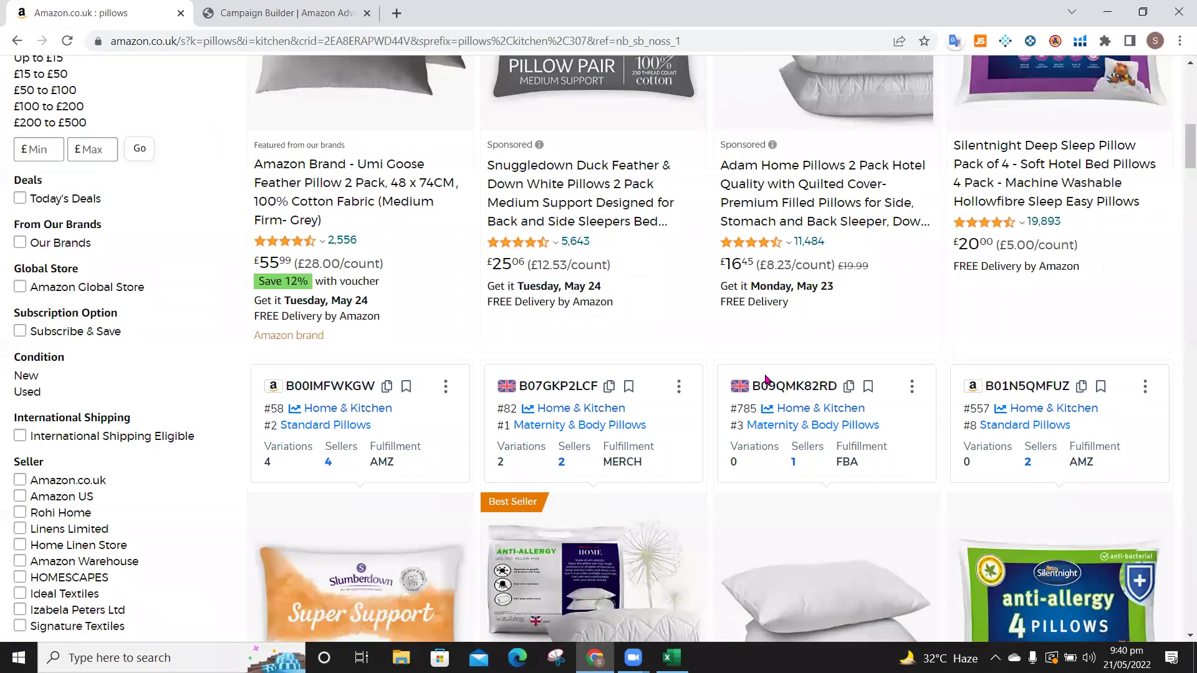
{"action": "scroll", "coordinate": [768, 379], "scroll_direction": "down", "scroll_amount": 6}
{"action": "scroll", "coordinate": [833, 371], "scroll_direction": "up", "scroll_amount": 3}
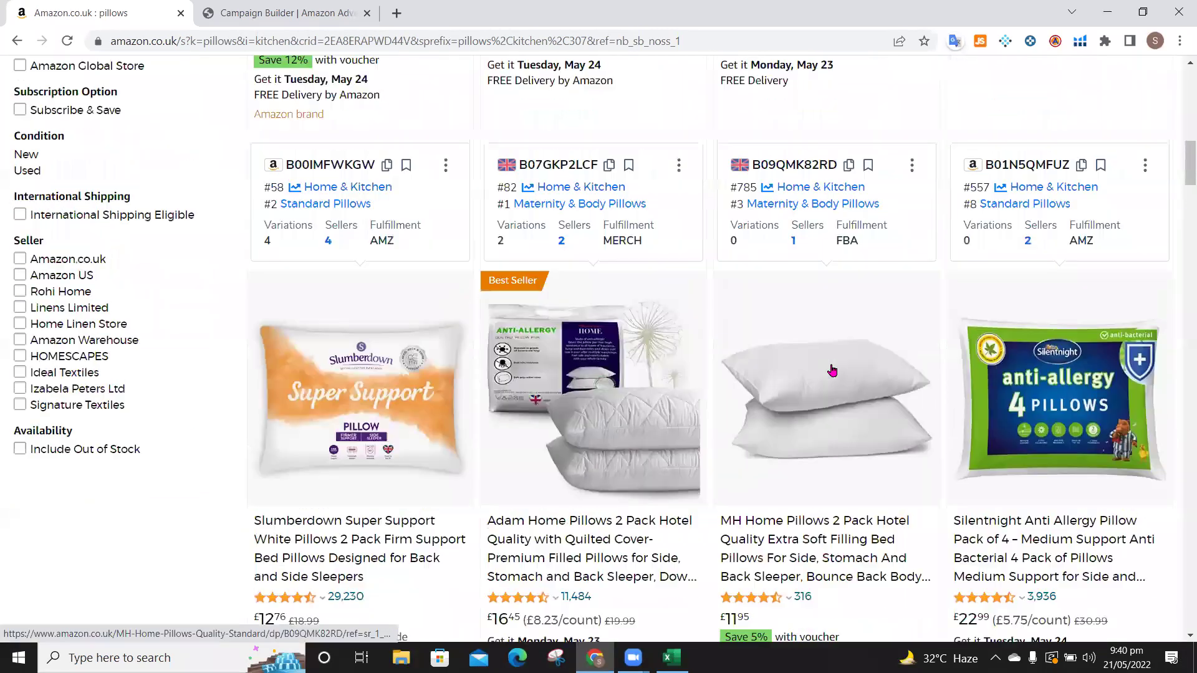
{"action": "left_click", "coordinate": [793, 403]}
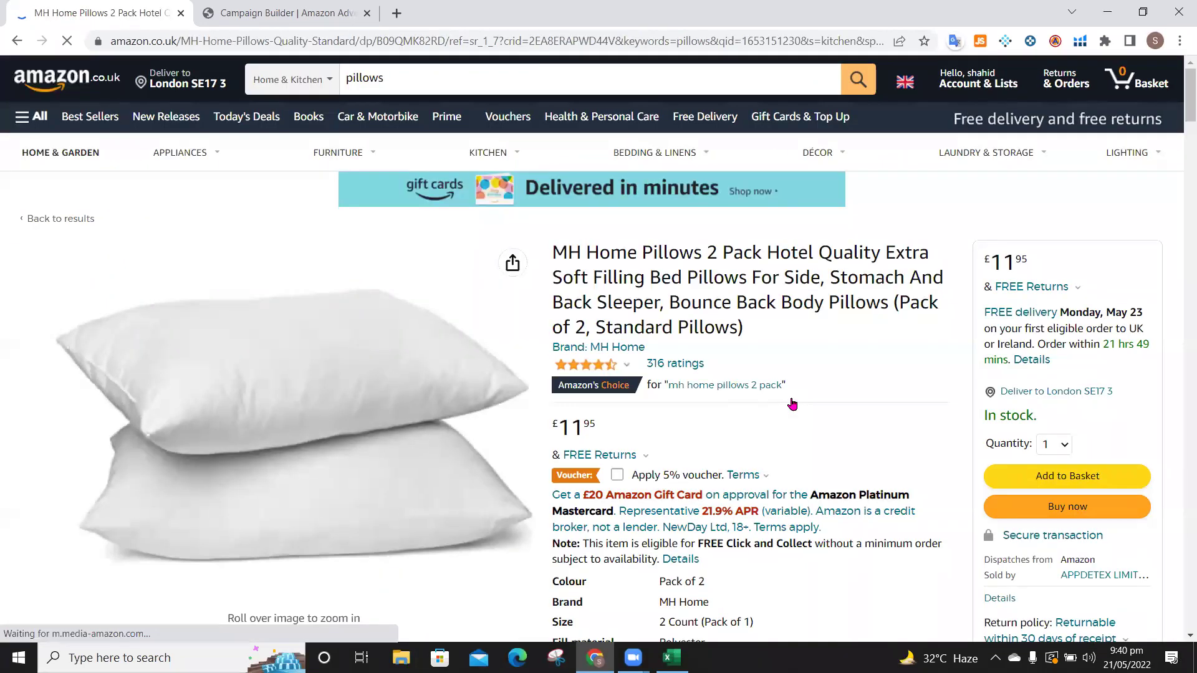
- Examine the MH Home Pillows product page down to the sponsored products related to this item
{"action": "scroll", "coordinate": [793, 404], "scroll_direction": "down", "scroll_amount": 3}
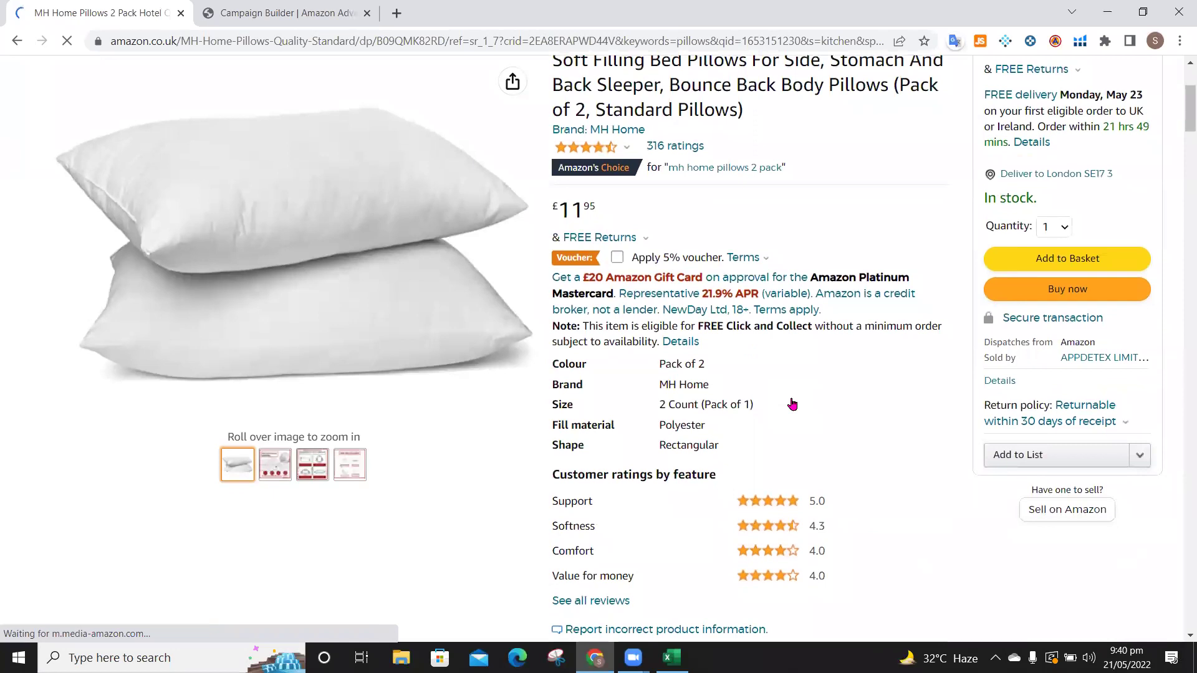
{"action": "scroll", "coordinate": [793, 404], "scroll_direction": "down", "scroll_amount": 1}
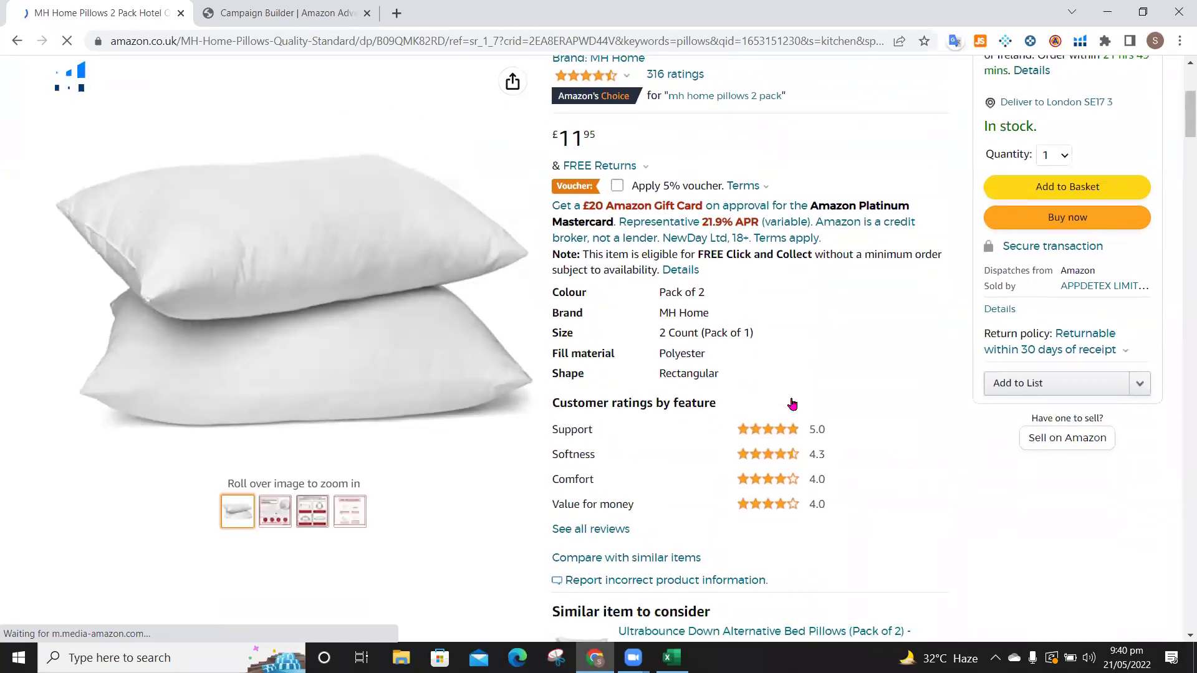
{"action": "scroll", "coordinate": [792, 404], "scroll_direction": "down", "scroll_amount": 5}
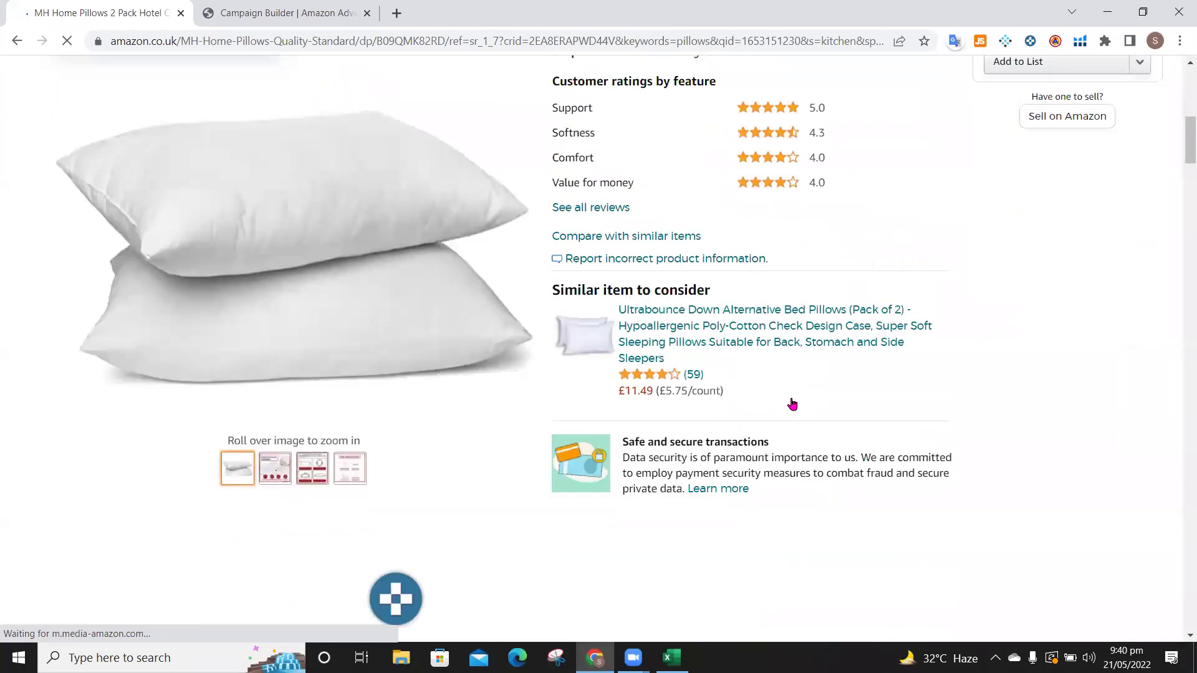
{"action": "scroll", "coordinate": [793, 404], "scroll_direction": "down", "scroll_amount": 10}
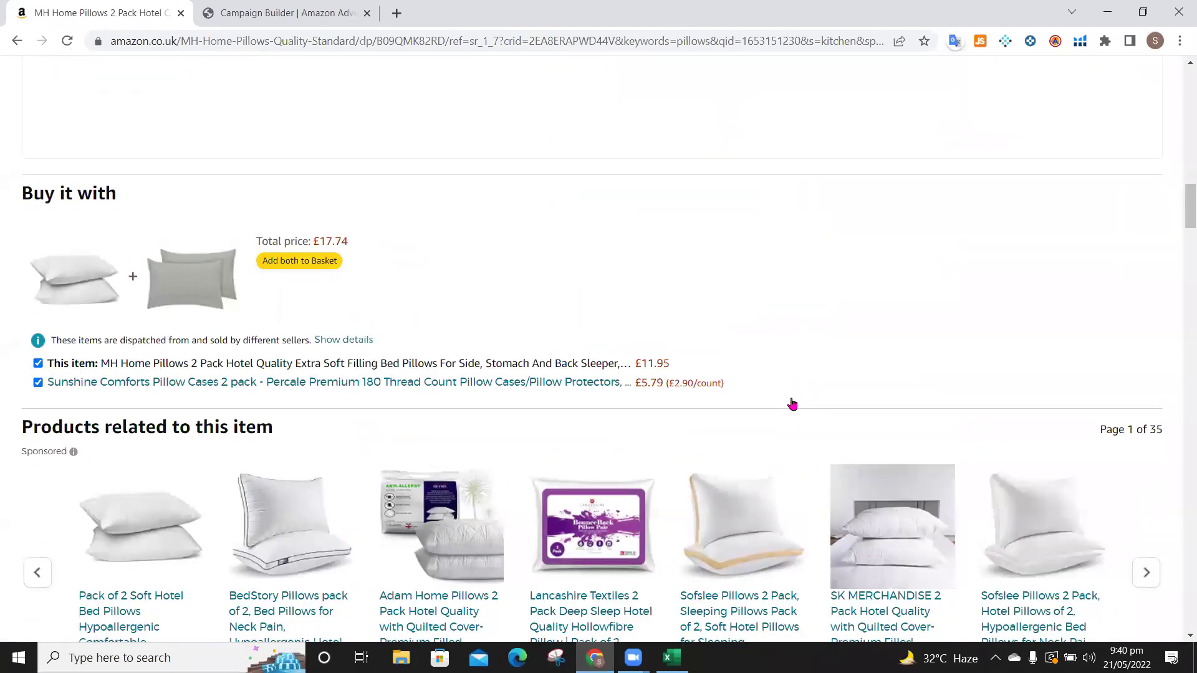
{"action": "scroll", "coordinate": [539, 359], "scroll_direction": "down", "scroll_amount": 5}
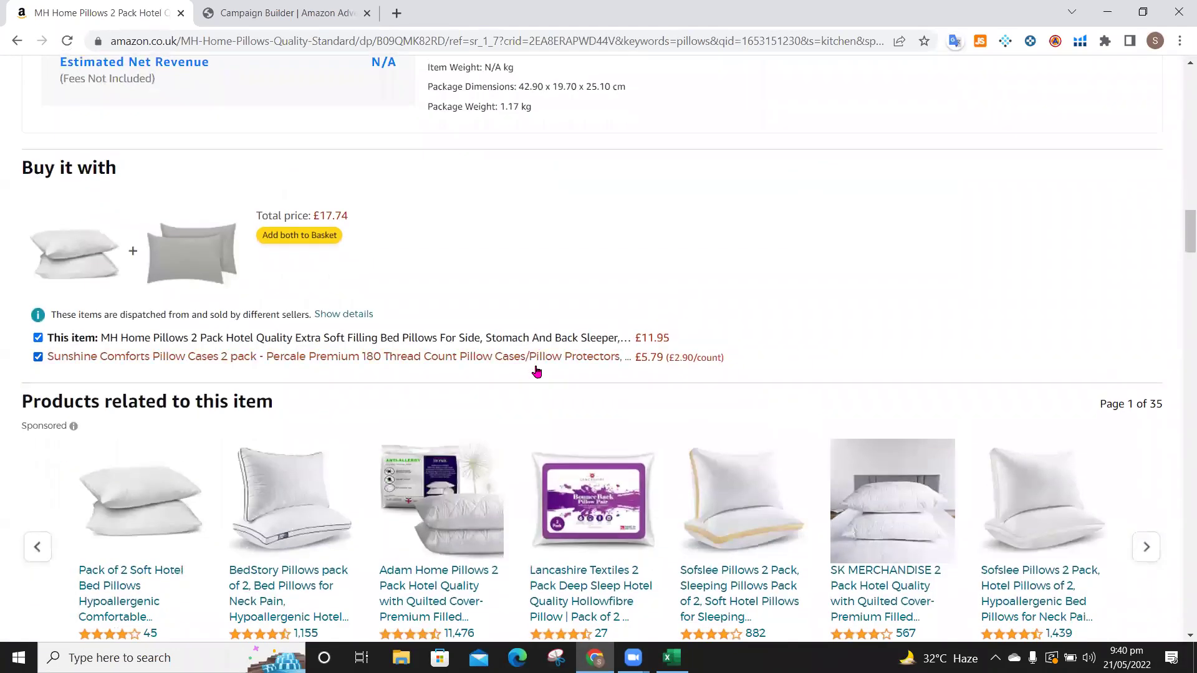
{"action": "scroll", "coordinate": [536, 371], "scroll_direction": "down", "scroll_amount": 1}
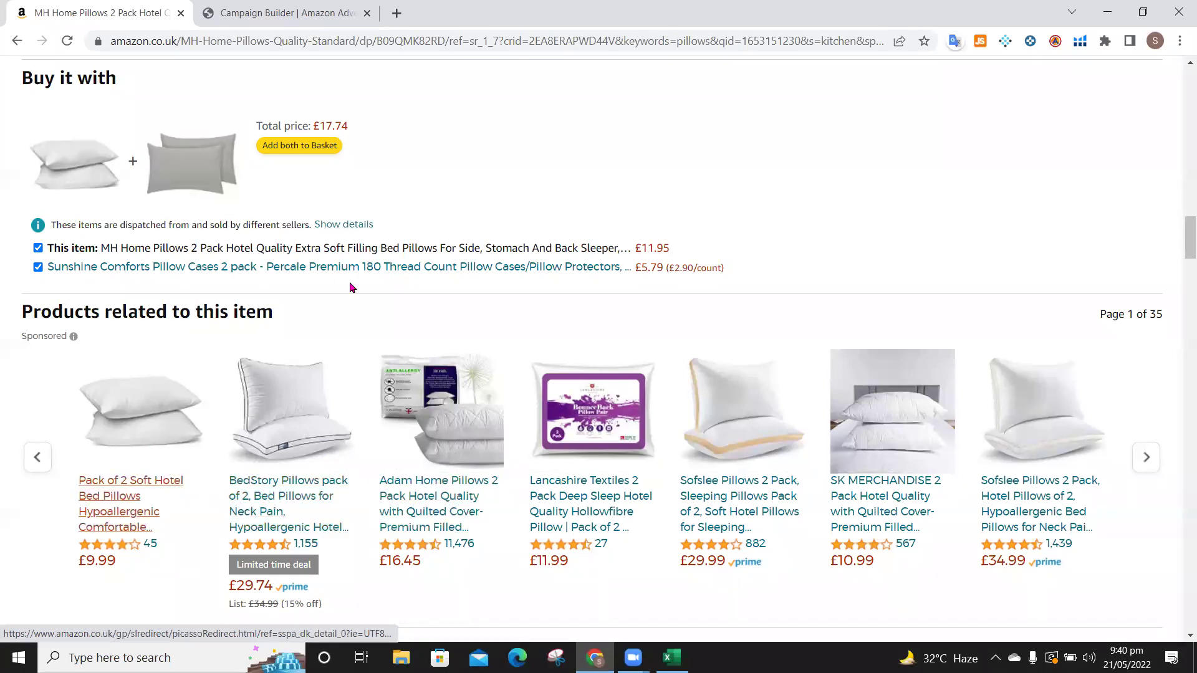
{"action": "scroll", "coordinate": [289, 450], "scroll_direction": "up", "scroll_amount": 20}
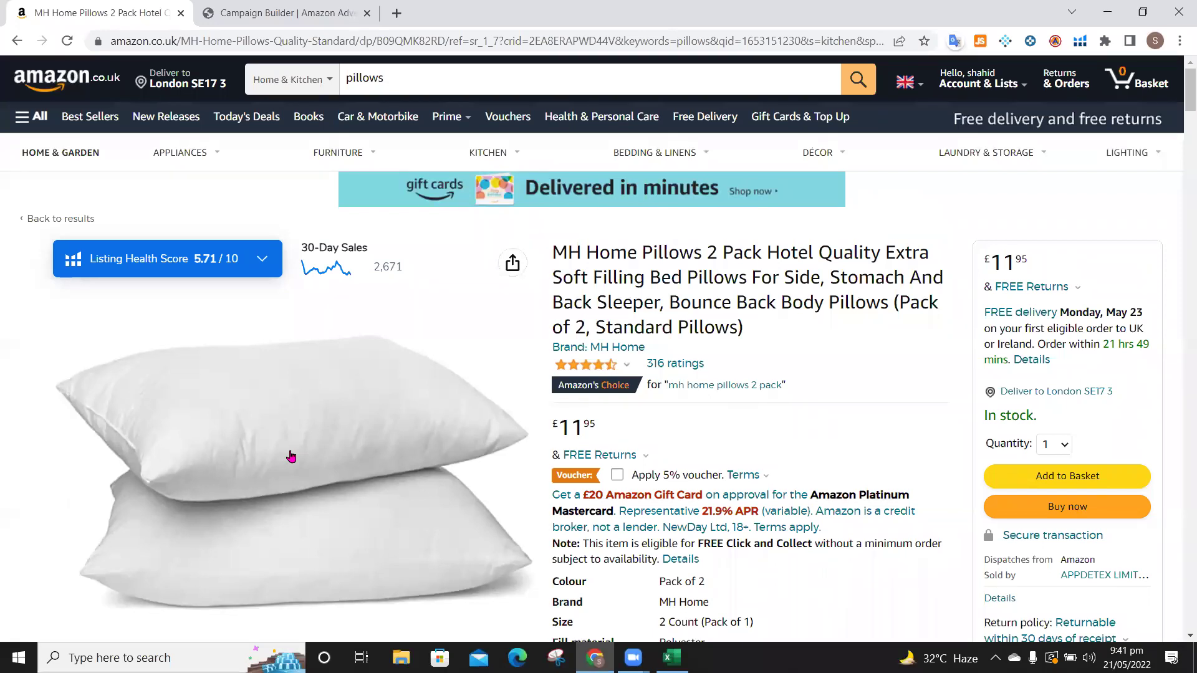
- Widen the search to All Departments and search for pillows again
{"action": "left_click", "coordinate": [331, 81]}
{"action": "scroll", "coordinate": [293, 286], "scroll_direction": "up", "scroll_amount": 3}
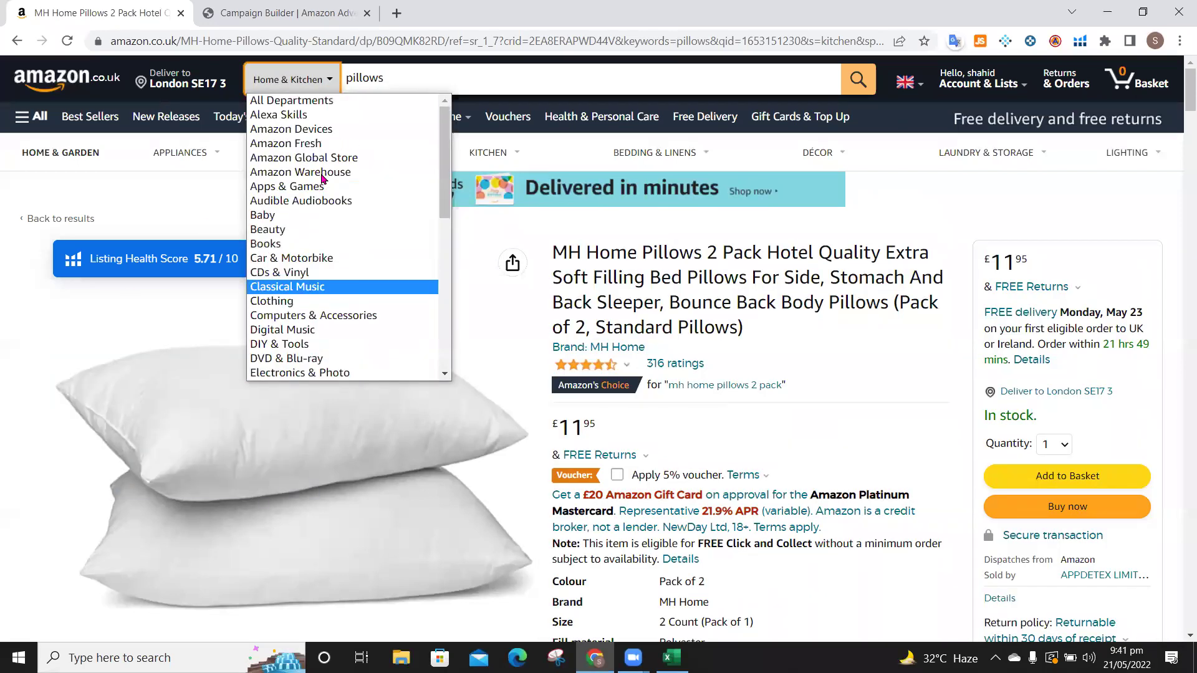
{"action": "left_click", "coordinate": [323, 102]}
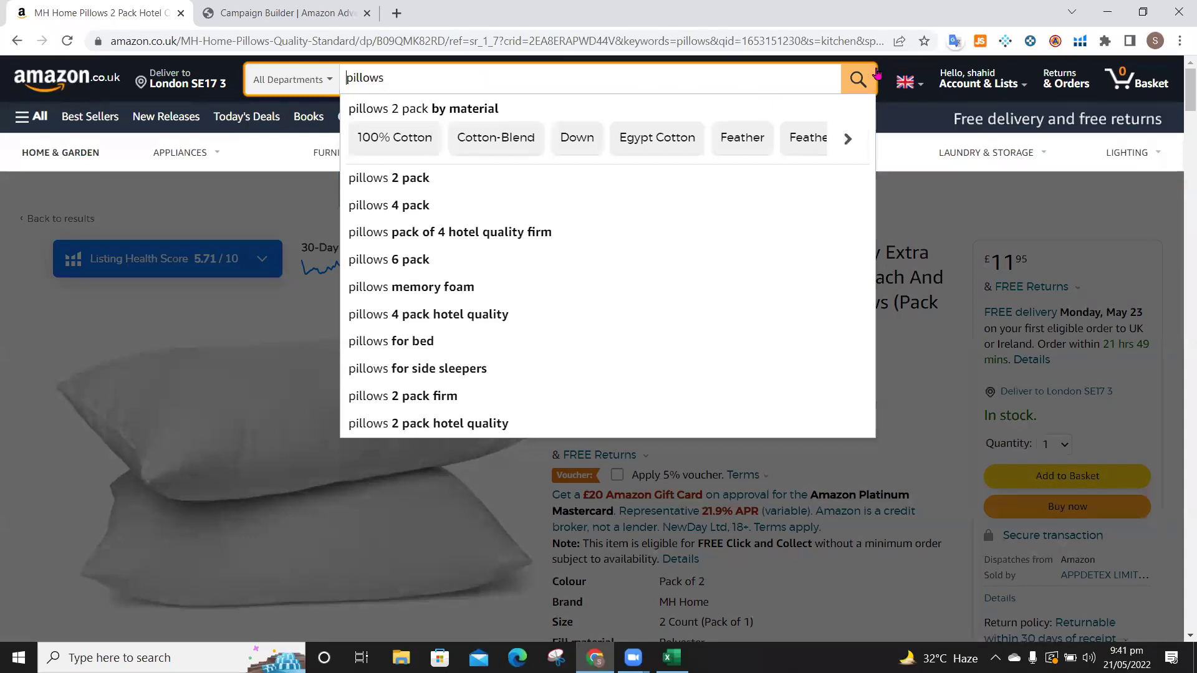
{"action": "left_click", "coordinate": [859, 83]}
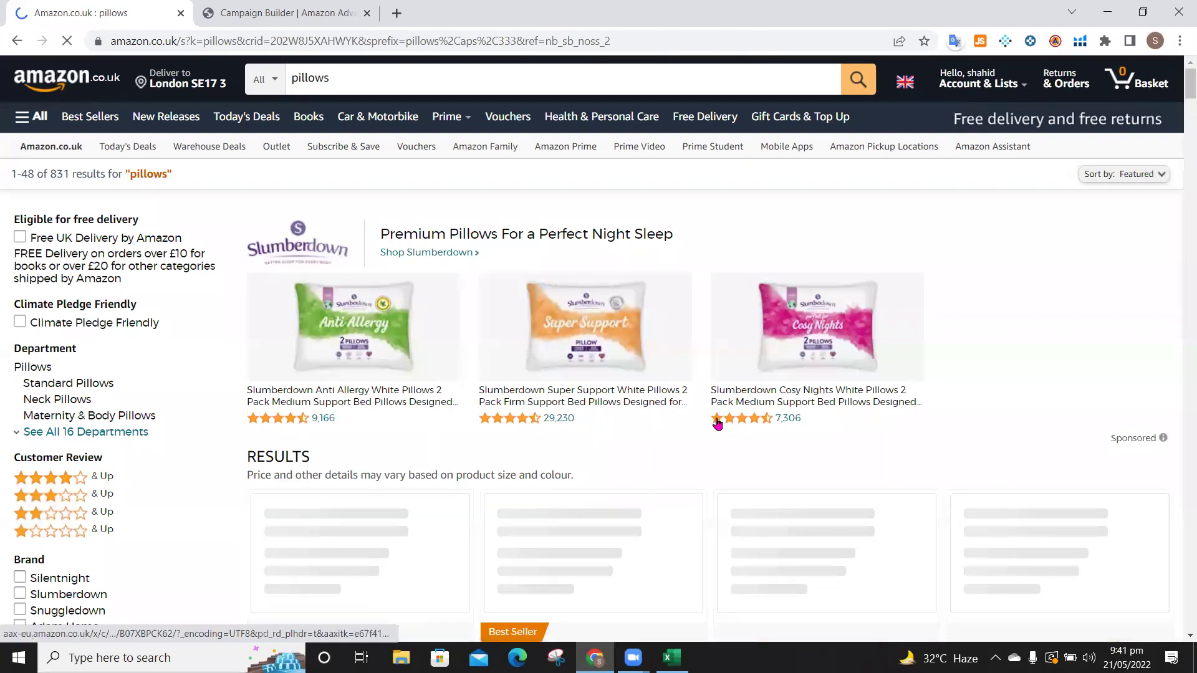
- Open the Molblly Shredded Memory Foam Pillow listing from the Amazon's Choice results
{"action": "scroll", "coordinate": [717, 424], "scroll_direction": "down", "scroll_amount": 6}
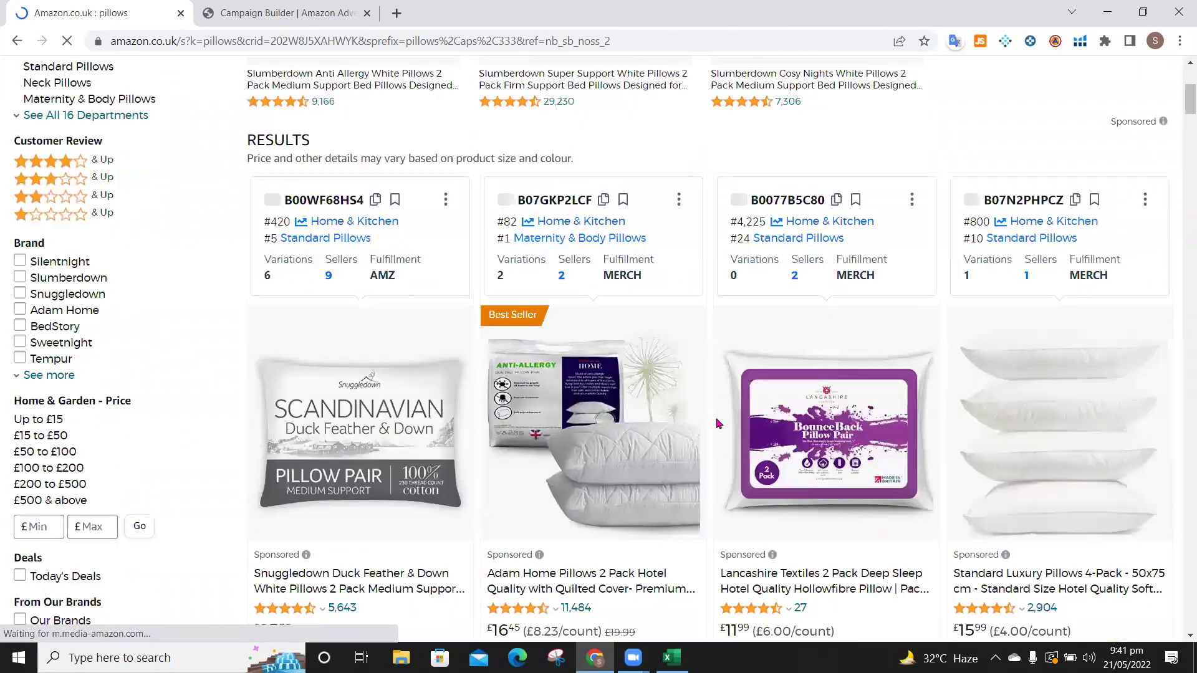
{"action": "scroll", "coordinate": [717, 422], "scroll_direction": "down", "scroll_amount": 7}
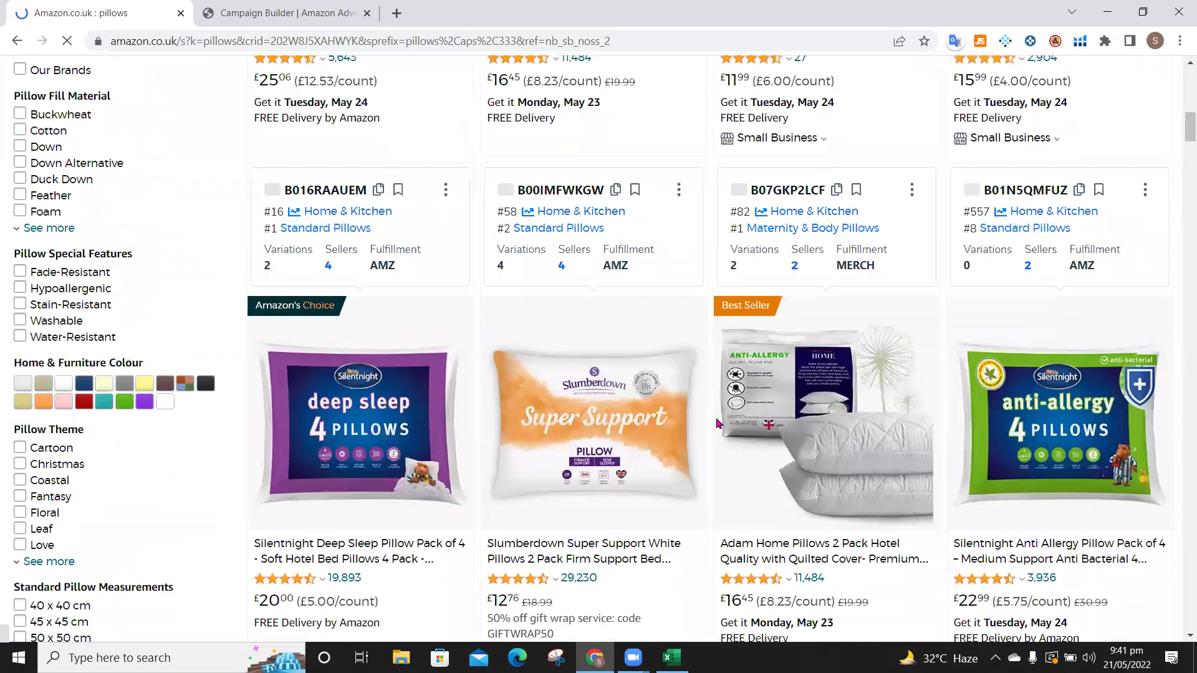
{"action": "scroll", "coordinate": [717, 424], "scroll_direction": "down", "scroll_amount": 3}
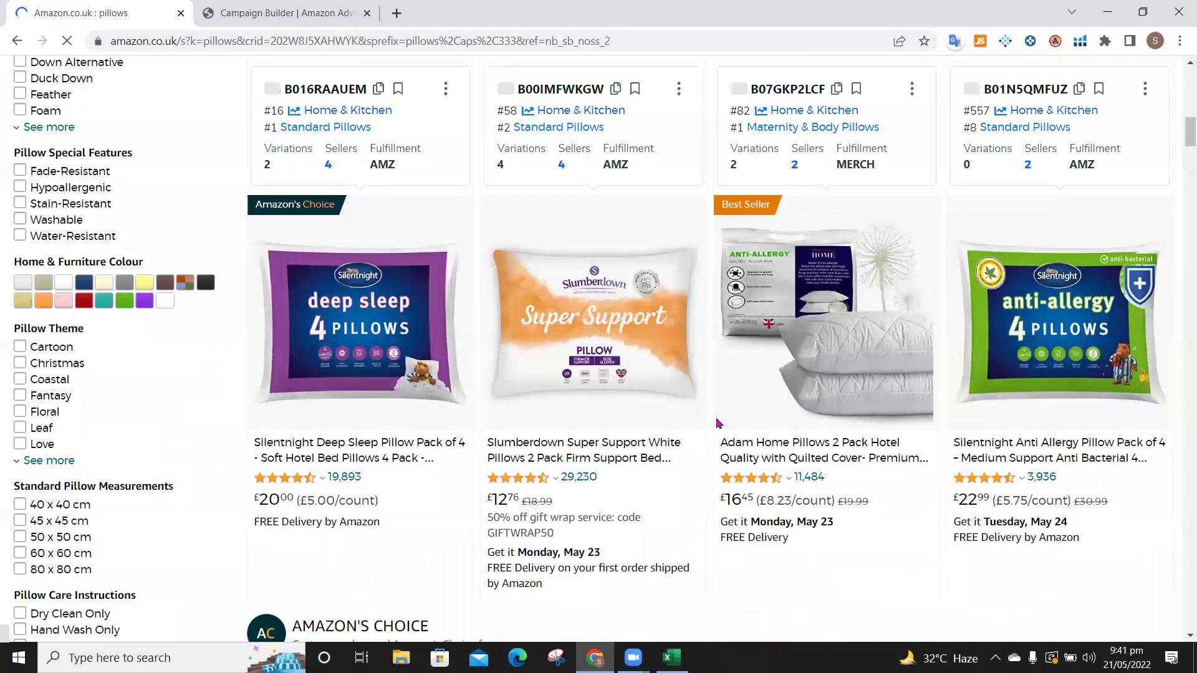
{"action": "scroll", "coordinate": [717, 424], "scroll_direction": "down", "scroll_amount": 6}
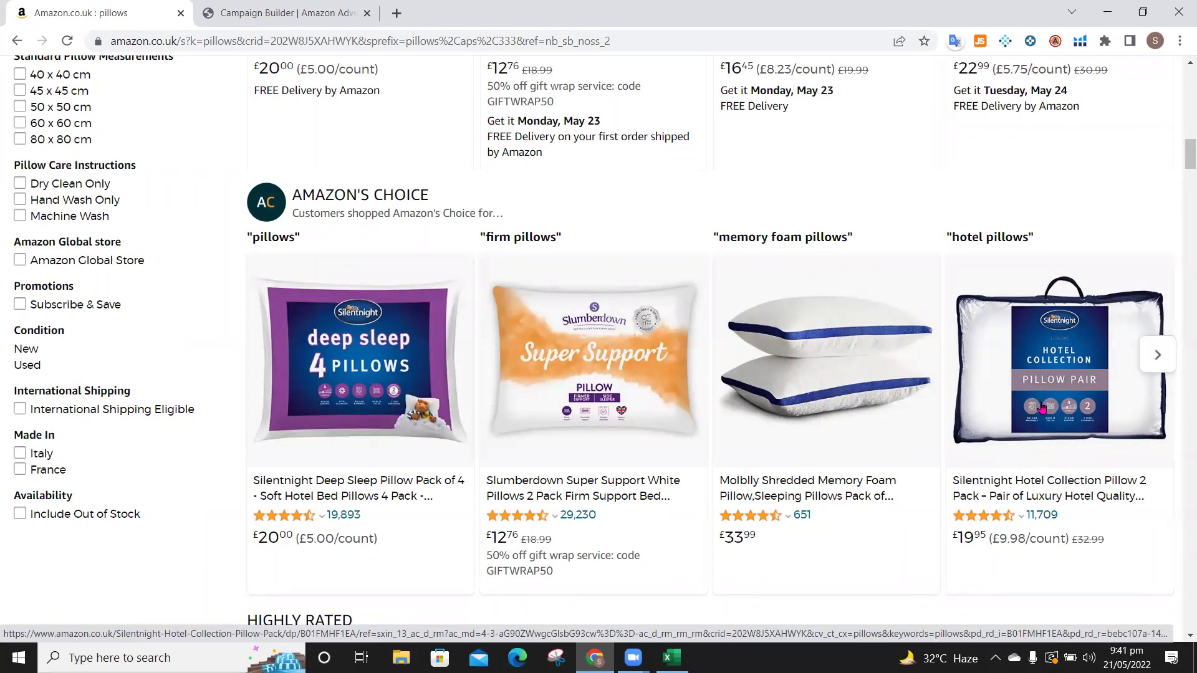
{"action": "left_click", "coordinate": [823, 346]}
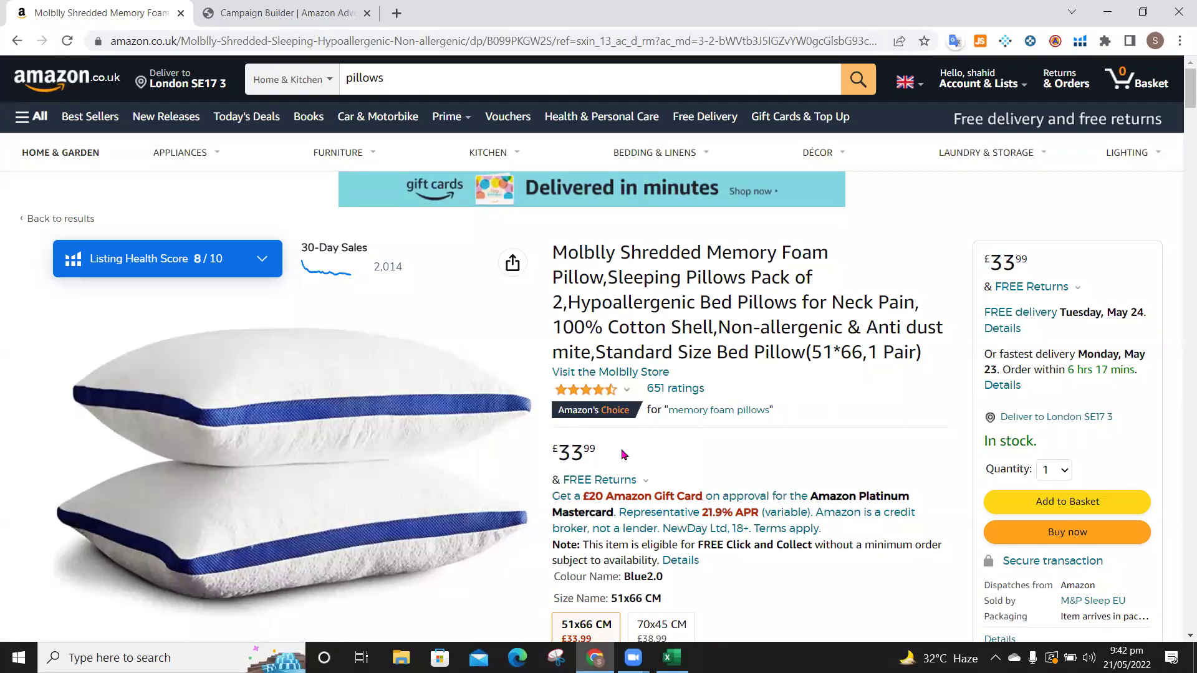
- Examine the Molblly pillow page, comparing its price, rating and details with the sponsored related products
{"action": "mouse_move", "coordinate": [617, 410]}
{"action": "scroll", "coordinate": [754, 484], "scroll_direction": "down", "scroll_amount": 2}
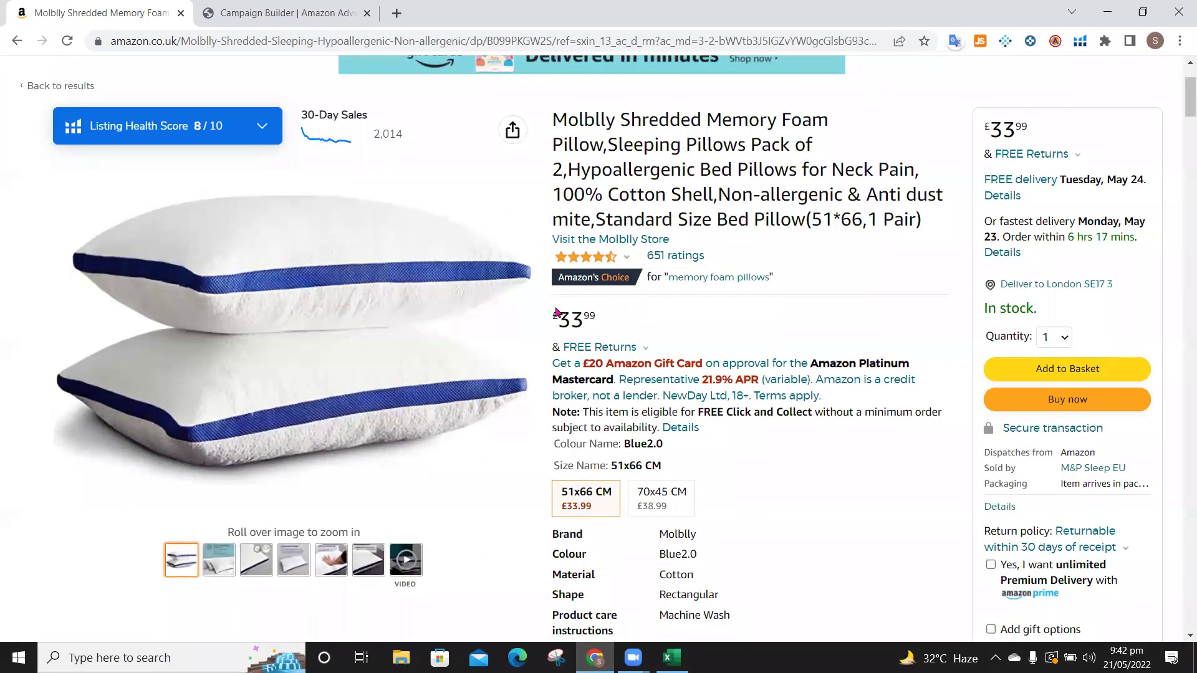
{"action": "scroll", "coordinate": [608, 407], "scroll_direction": "down", "scroll_amount": 4}
{"action": "scroll", "coordinate": [608, 409], "scroll_direction": "down", "scroll_amount": 6}
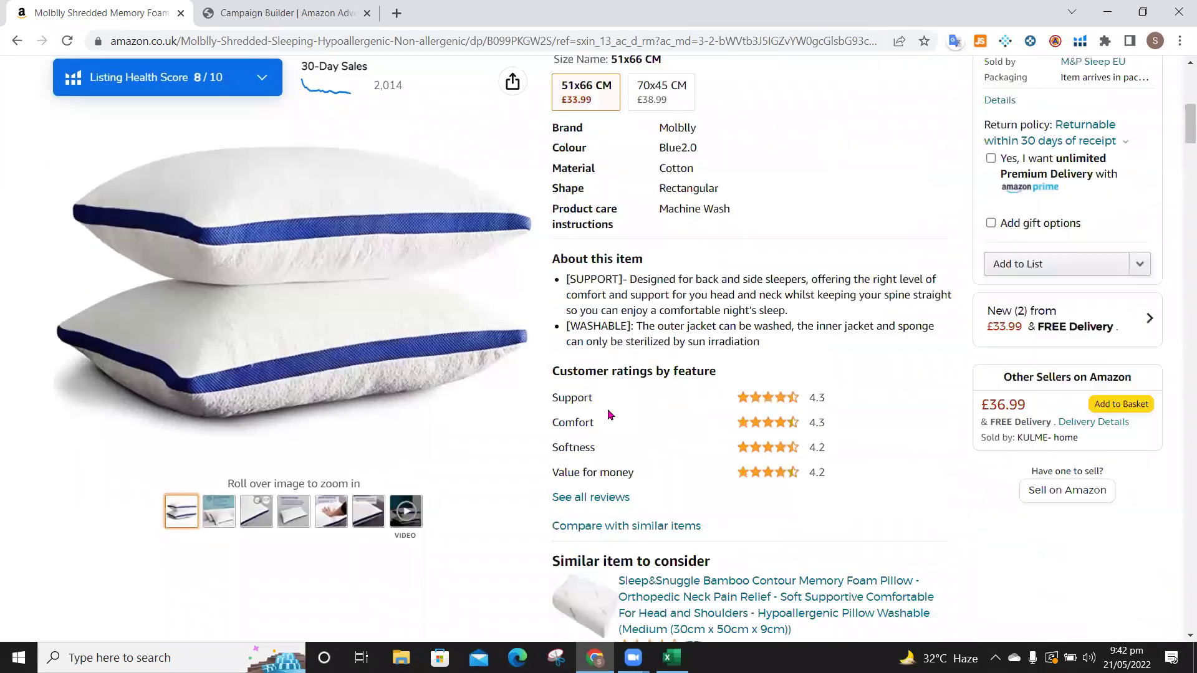
{"action": "scroll", "coordinate": [610, 415], "scroll_direction": "down", "scroll_amount": 12}
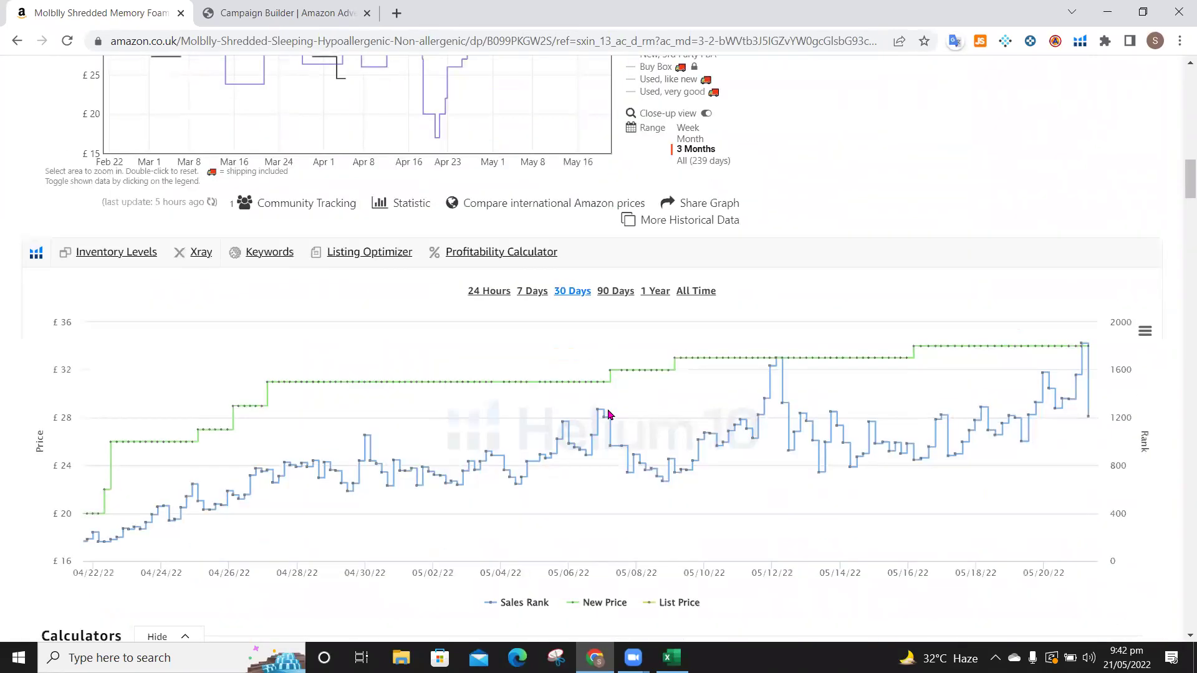
{"action": "scroll", "coordinate": [610, 415], "scroll_direction": "down", "scroll_amount": 3}
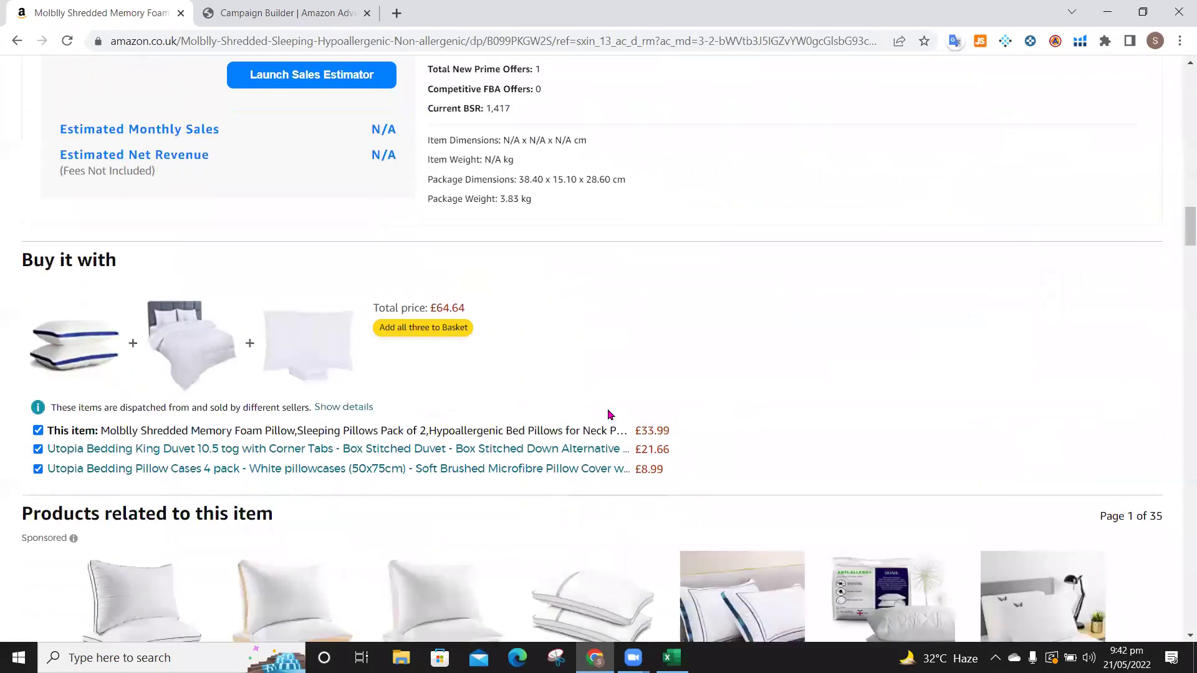
{"action": "scroll", "coordinate": [610, 415], "scroll_direction": "down", "scroll_amount": 4}
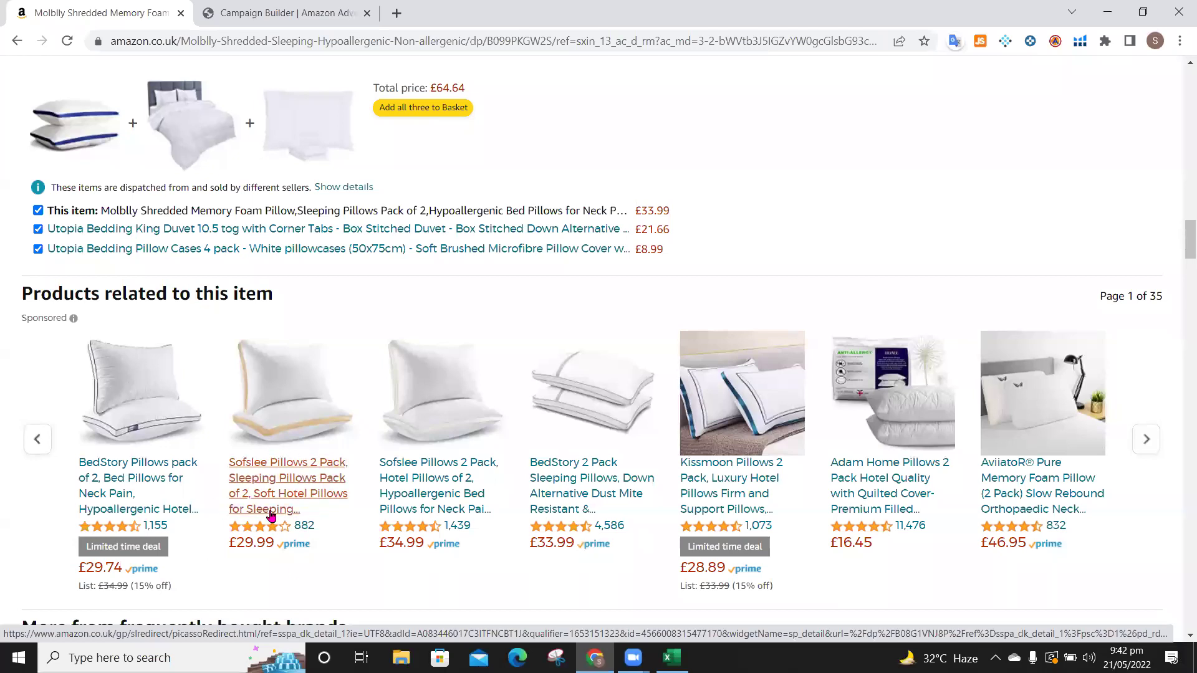
{"action": "scroll", "coordinate": [270, 515], "scroll_direction": "up", "scroll_amount": 15}
{"action": "scroll", "coordinate": [273, 515], "scroll_direction": "up", "scroll_amount": 10}
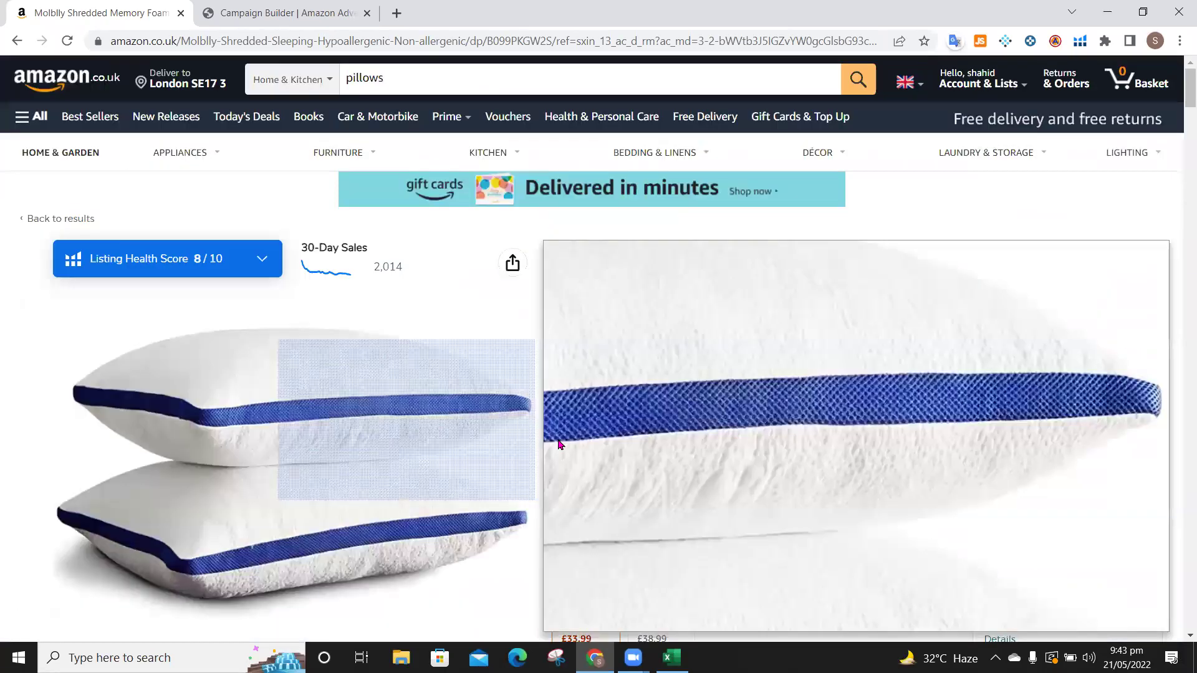
{"action": "scroll", "coordinate": [460, 493], "scroll_direction": "down", "scroll_amount": 20}
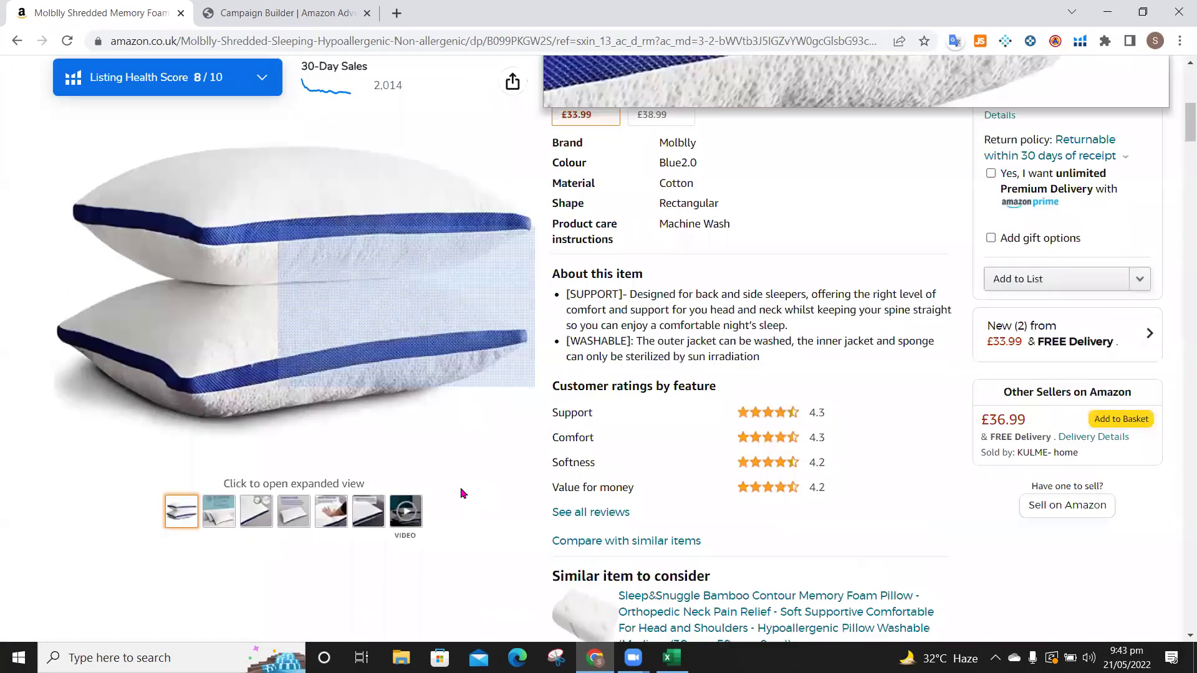
{"action": "scroll", "coordinate": [460, 489], "scroll_direction": "down", "scroll_amount": 10}
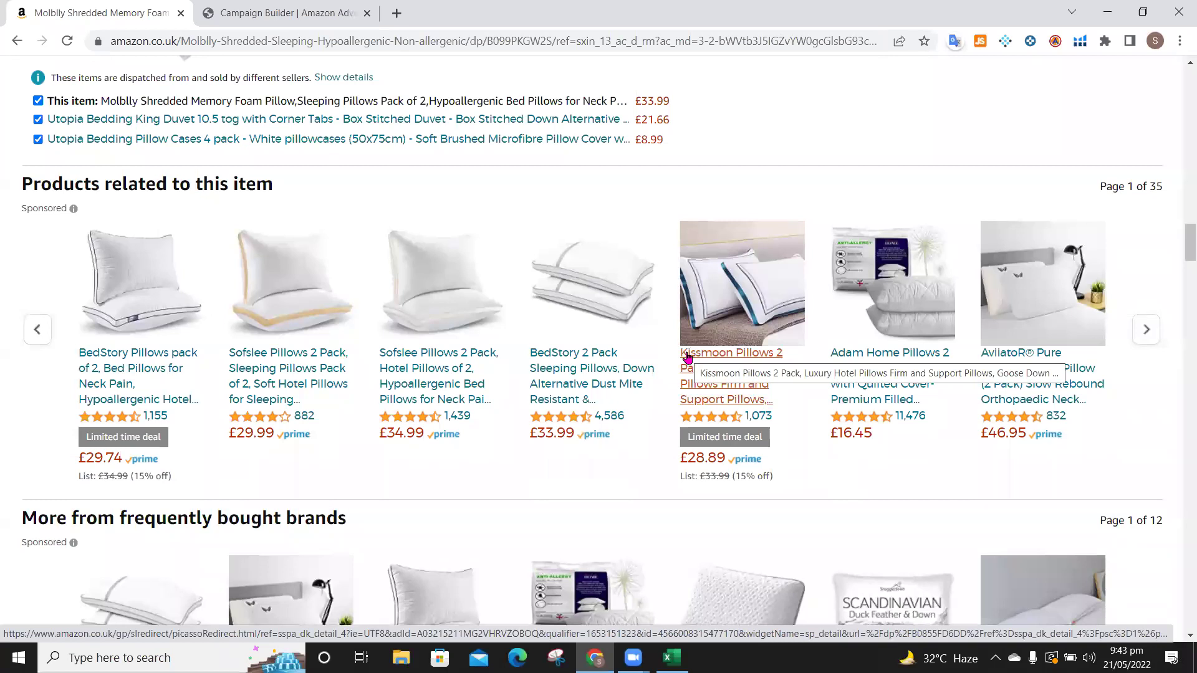
{"action": "scroll", "coordinate": [688, 357], "scroll_direction": "up", "scroll_amount": 20}
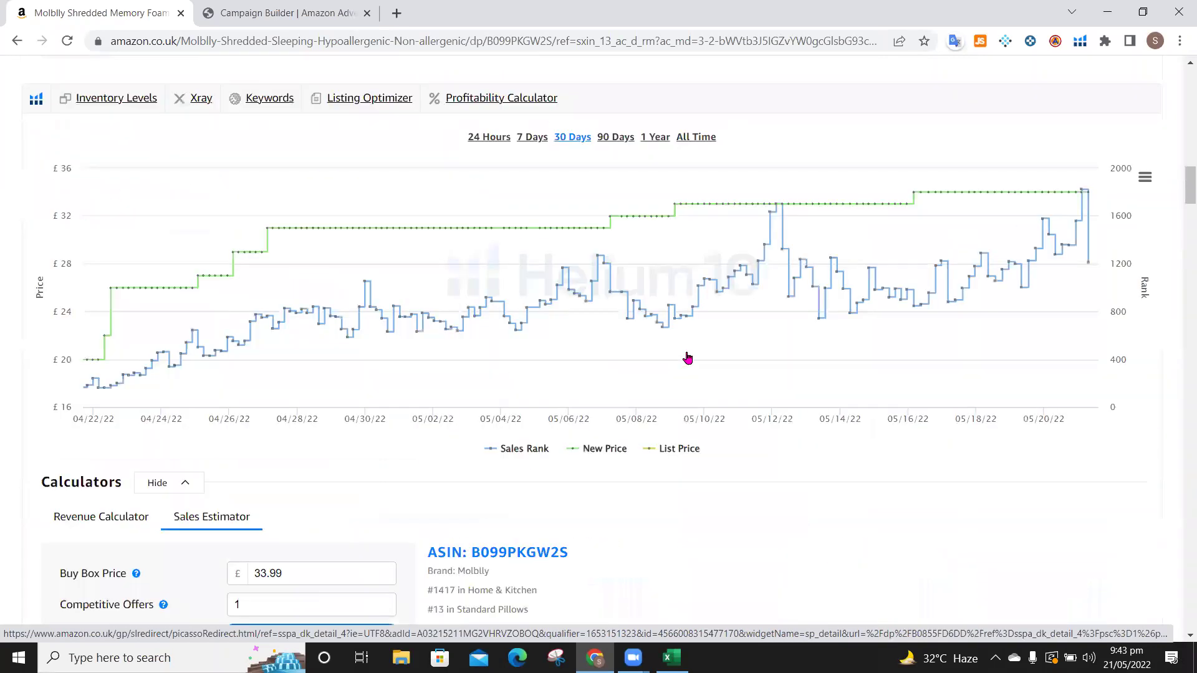
{"action": "scroll", "coordinate": [412, 297], "scroll_direction": "up", "scroll_amount": 2}
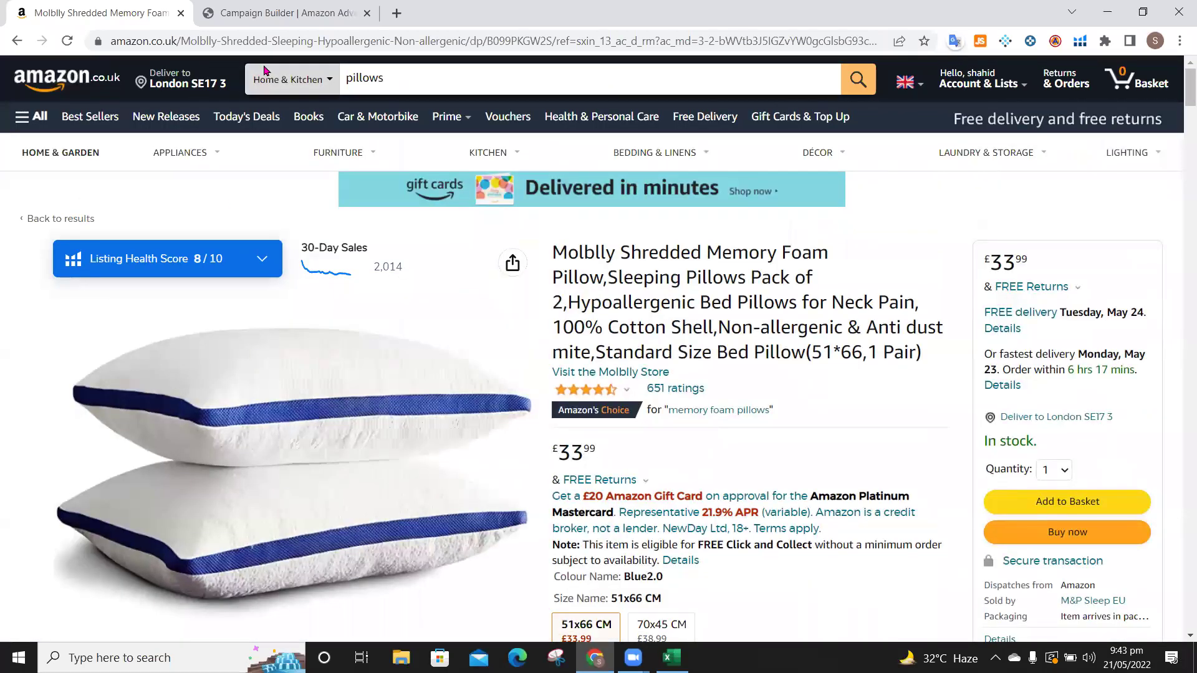
- Copy the Molblly pillow's ASIN, B099PKGW2S, from the product information
{"action": "scroll", "coordinate": [453, 414], "scroll_direction": "down", "scroll_amount": 20}
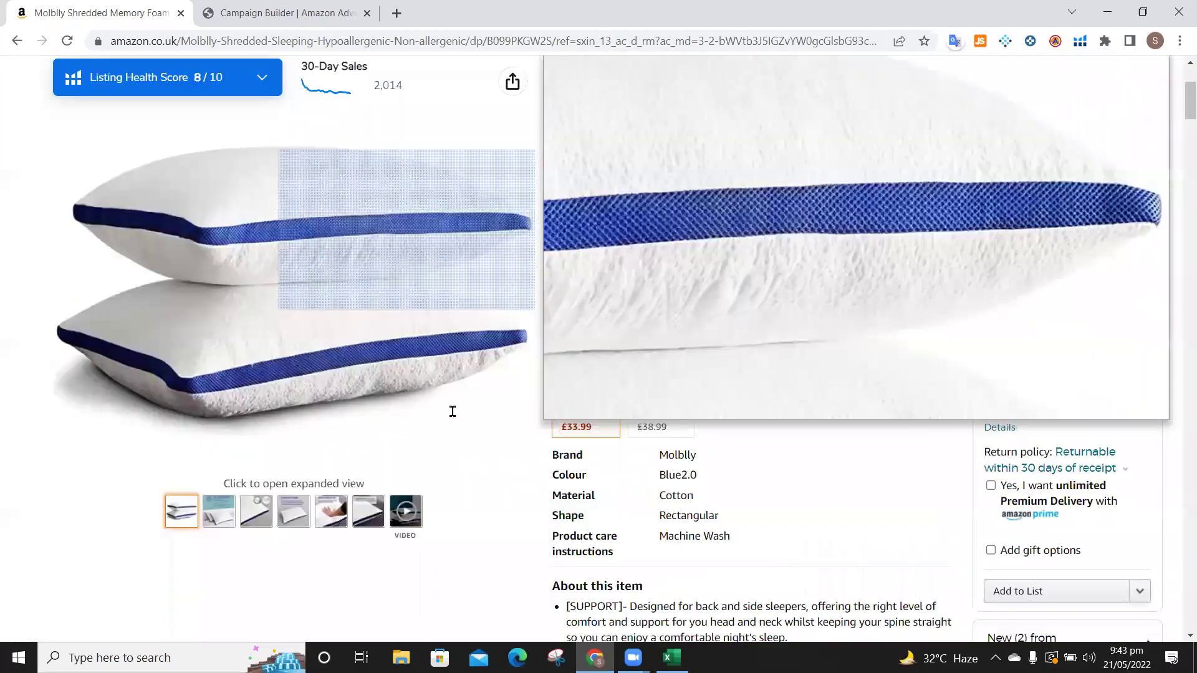
{"action": "scroll", "coordinate": [454, 412], "scroll_direction": "down", "scroll_amount": 20}
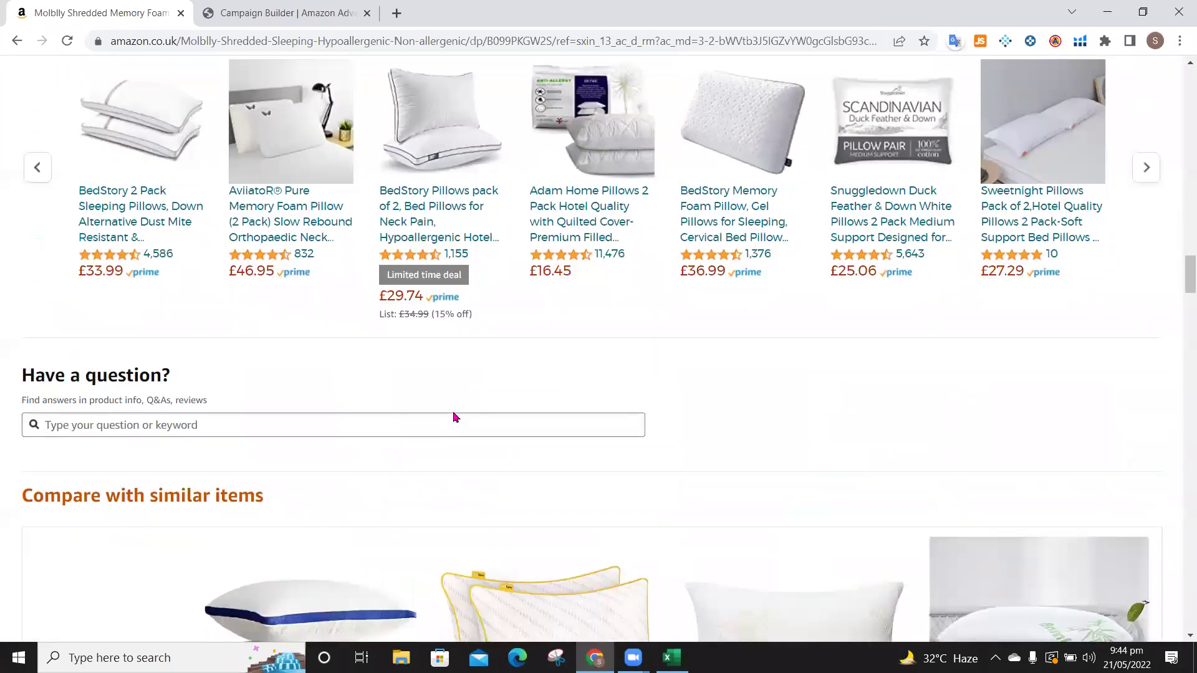
{"action": "scroll", "coordinate": [454, 415], "scroll_direction": "down", "scroll_amount": 6}
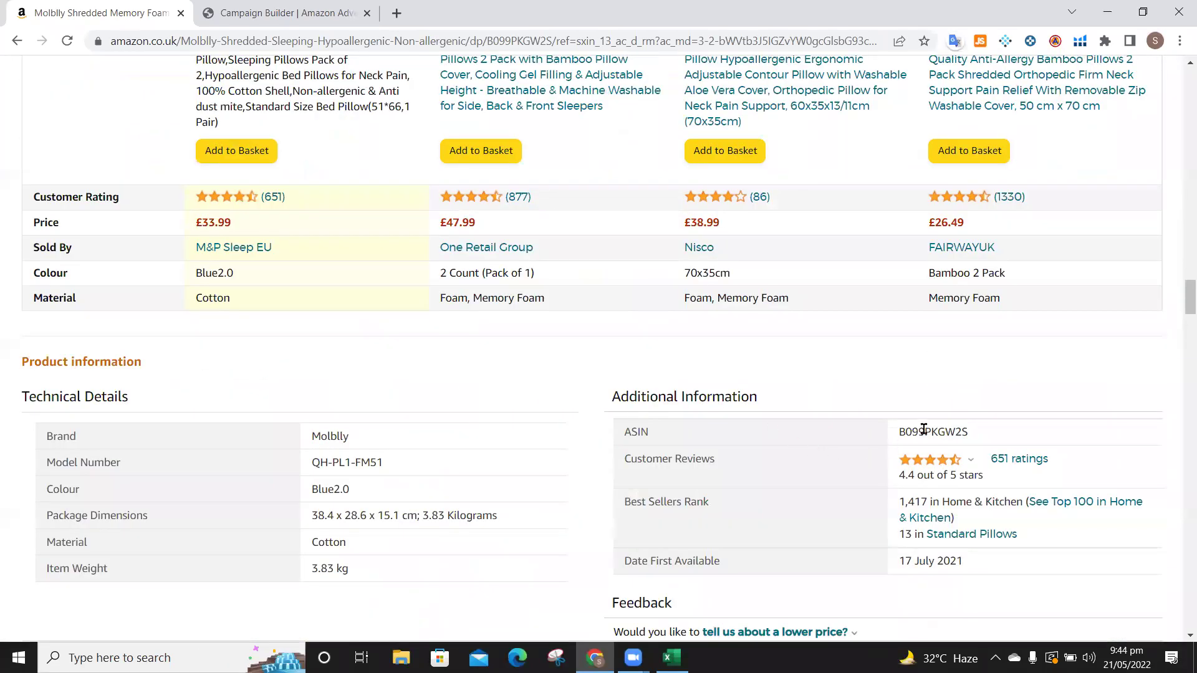
{"action": "double_click", "coordinate": [924, 429]}
{"action": "key", "text": "ctrl+c"}
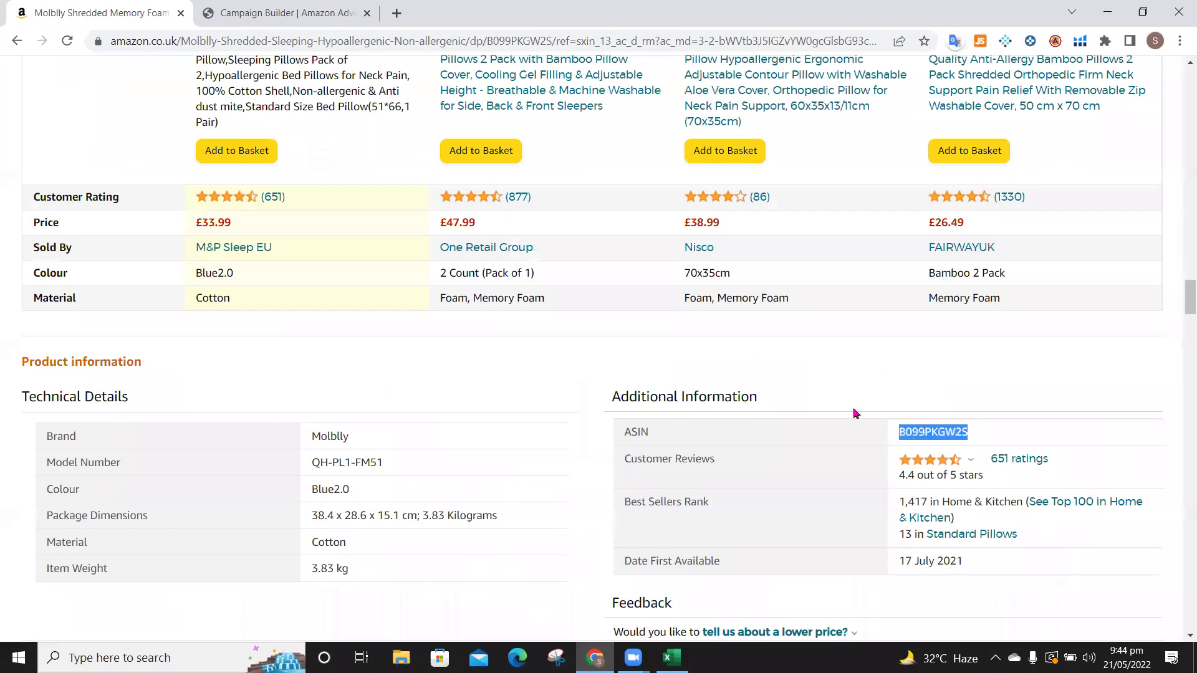
- In the campaign builder, add the copied ASIN B099PKGW2S as an individual product target at the suggested bid
{"action": "left_click", "coordinate": [246, 13]}
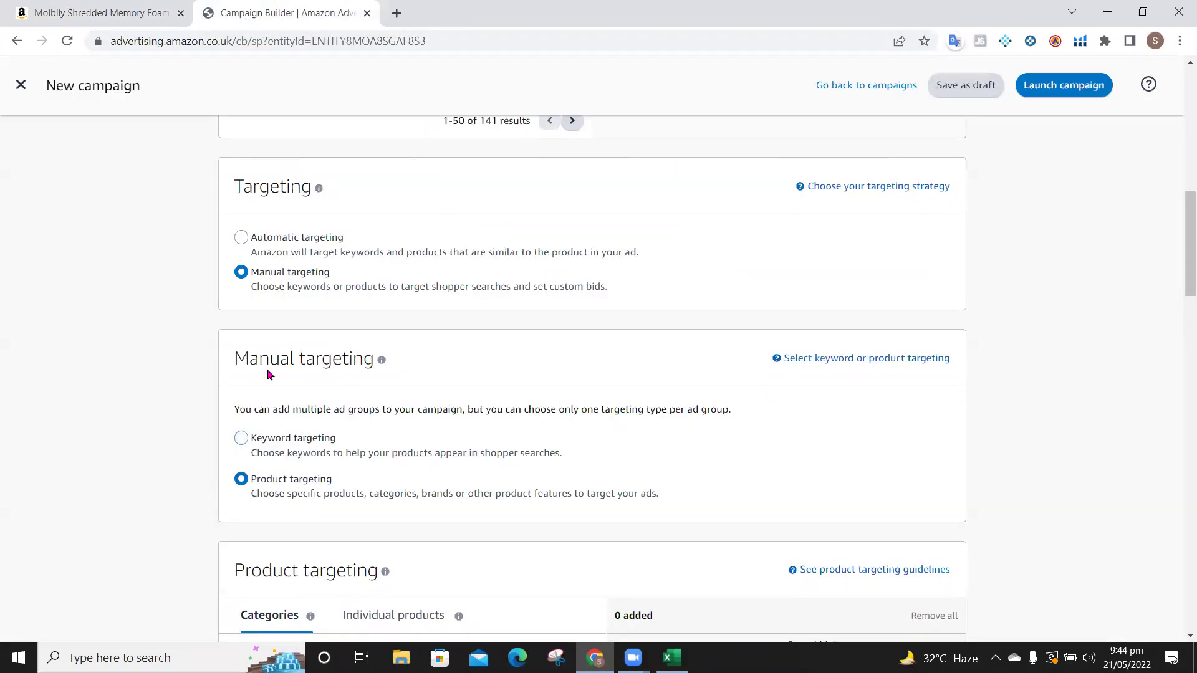
{"action": "scroll", "coordinate": [398, 380], "scroll_direction": "down", "scroll_amount": 6}
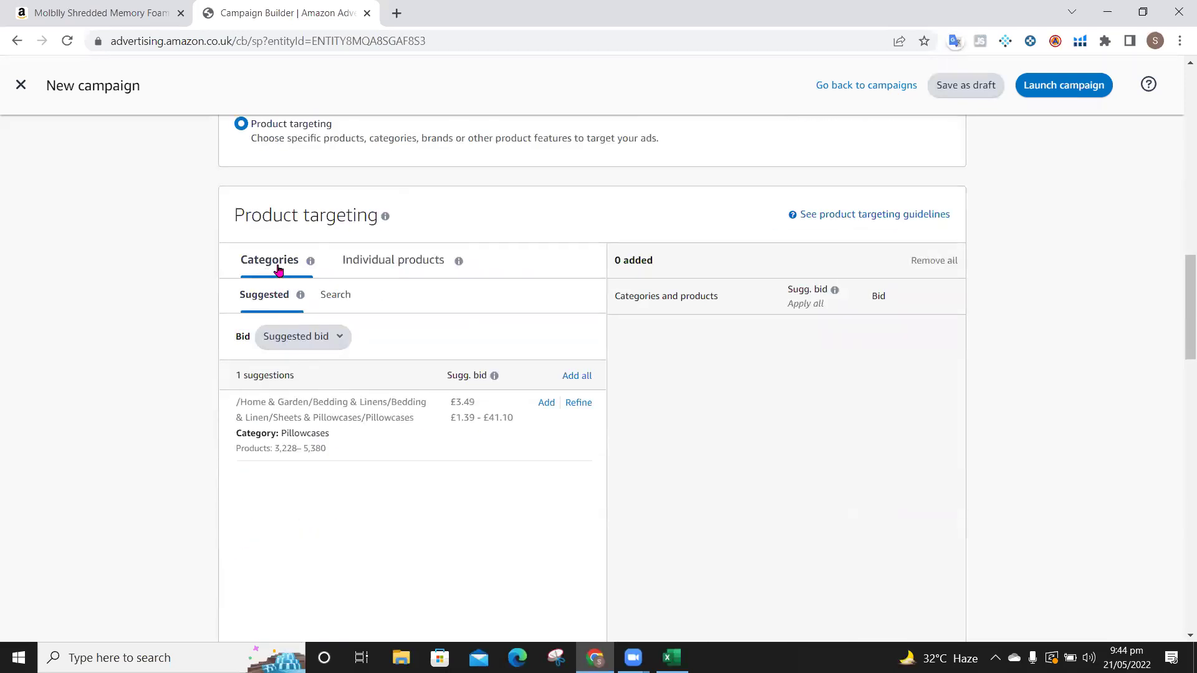
{"action": "left_click", "coordinate": [391, 266]}
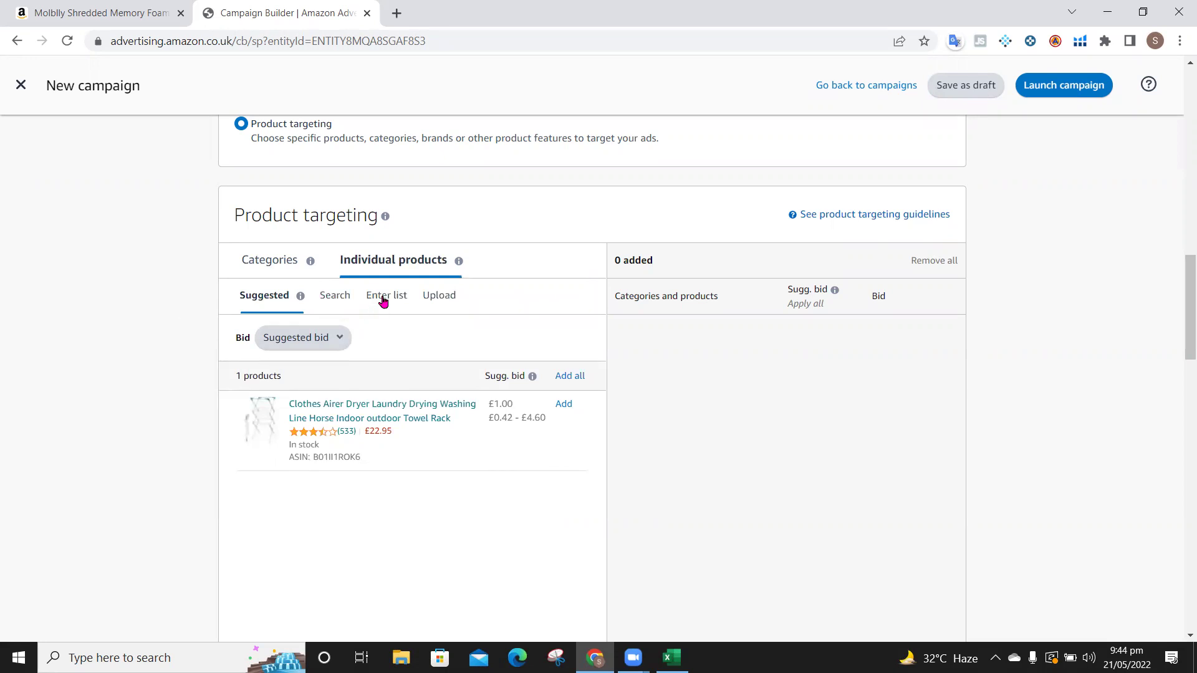
{"action": "left_click", "coordinate": [382, 301]}
{"action": "left_click", "coordinate": [326, 395]}
{"action": "key", "text": "ctrl+v"}
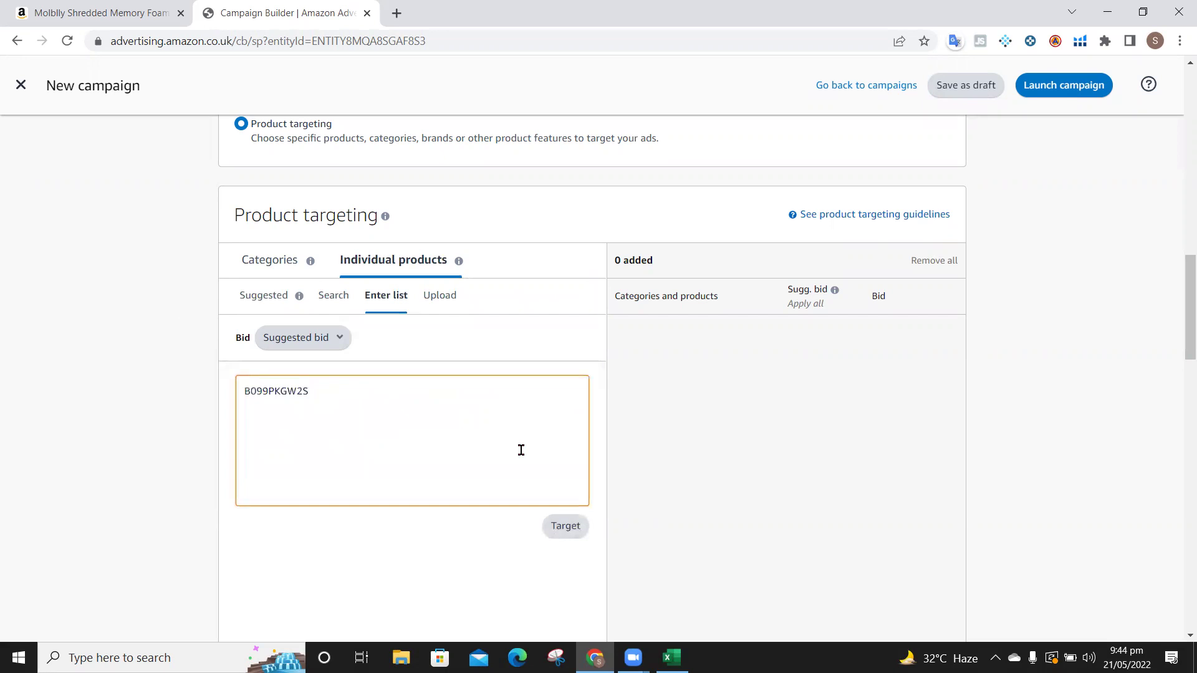
{"action": "left_click", "coordinate": [563, 531]}
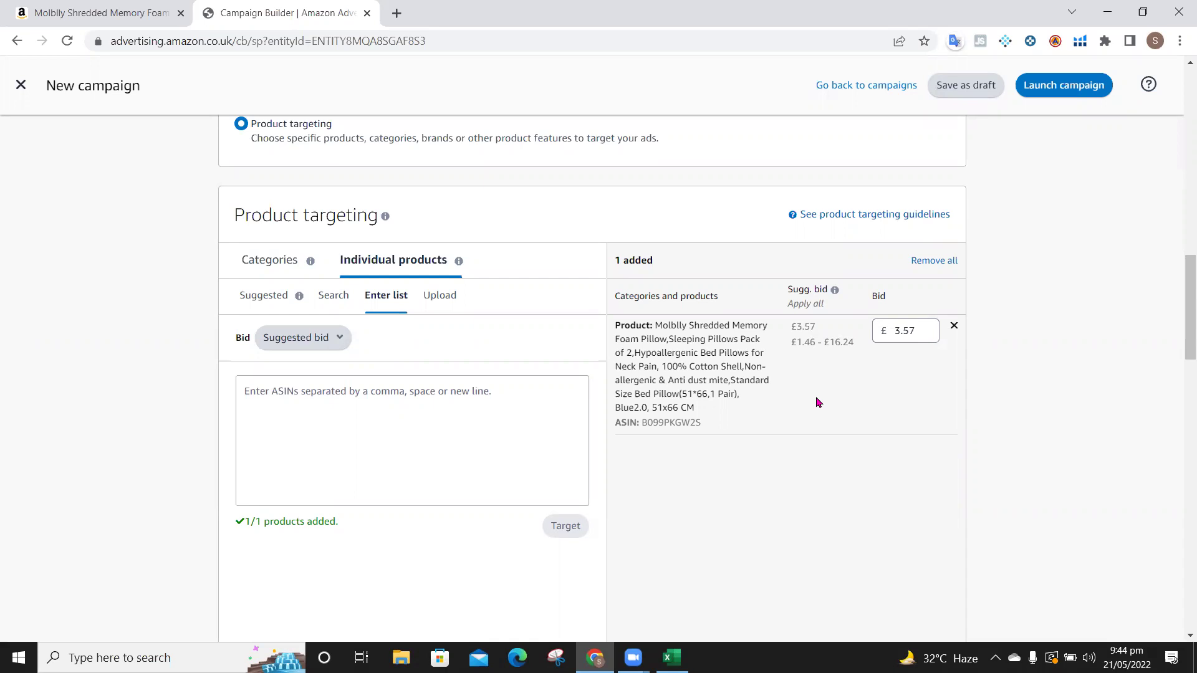
- Review the suggested bid and bid range of the Molblly target, the negative product targeting section and the campaign bidding strategy options
{"action": "left_click_drag", "start_coordinate": [792, 340], "coordinate": [861, 348]}
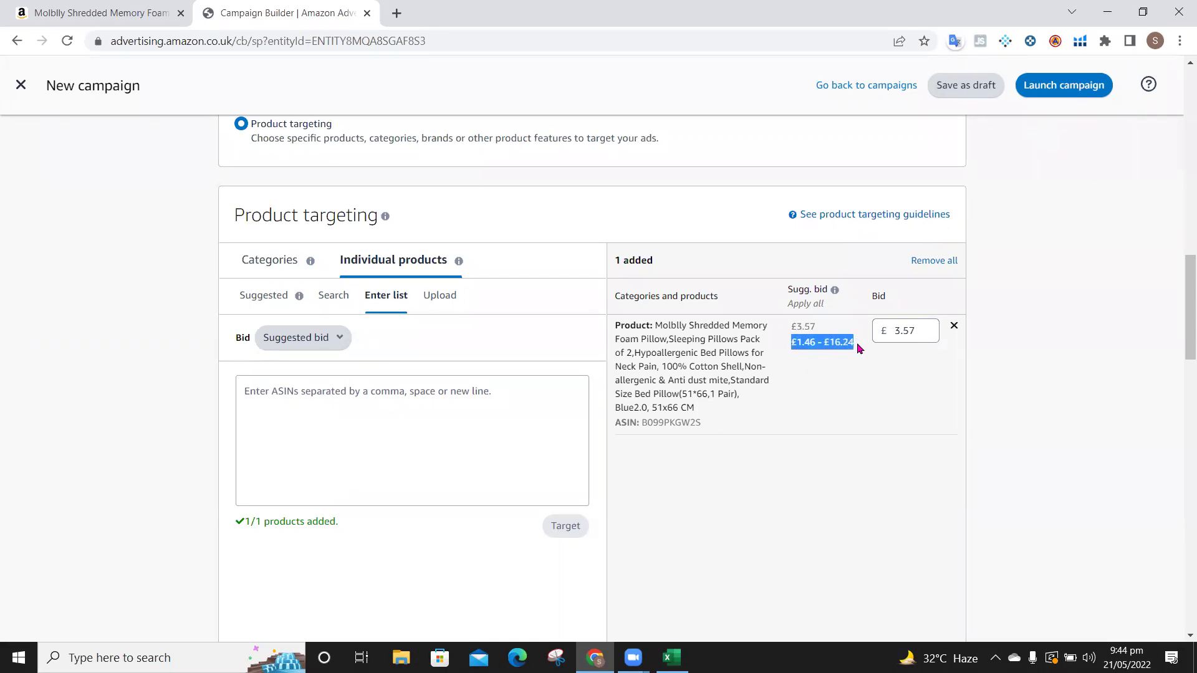
{"action": "left_click", "coordinate": [858, 379]}
{"action": "left_click_drag", "start_coordinate": [790, 327], "coordinate": [822, 332]}
{"action": "left_click", "coordinate": [846, 407]}
{"action": "scroll", "coordinate": [845, 407], "scroll_direction": "down", "scroll_amount": 9}
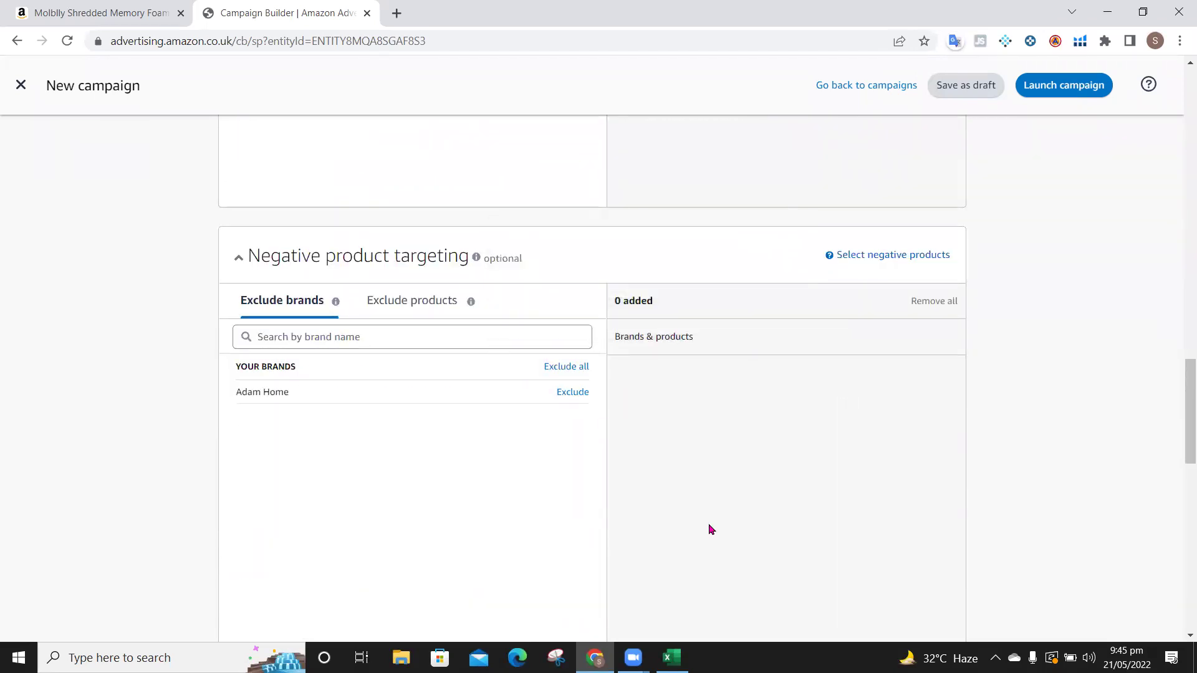
{"action": "scroll", "coordinate": [715, 534], "scroll_direction": "down", "scroll_amount": 5}
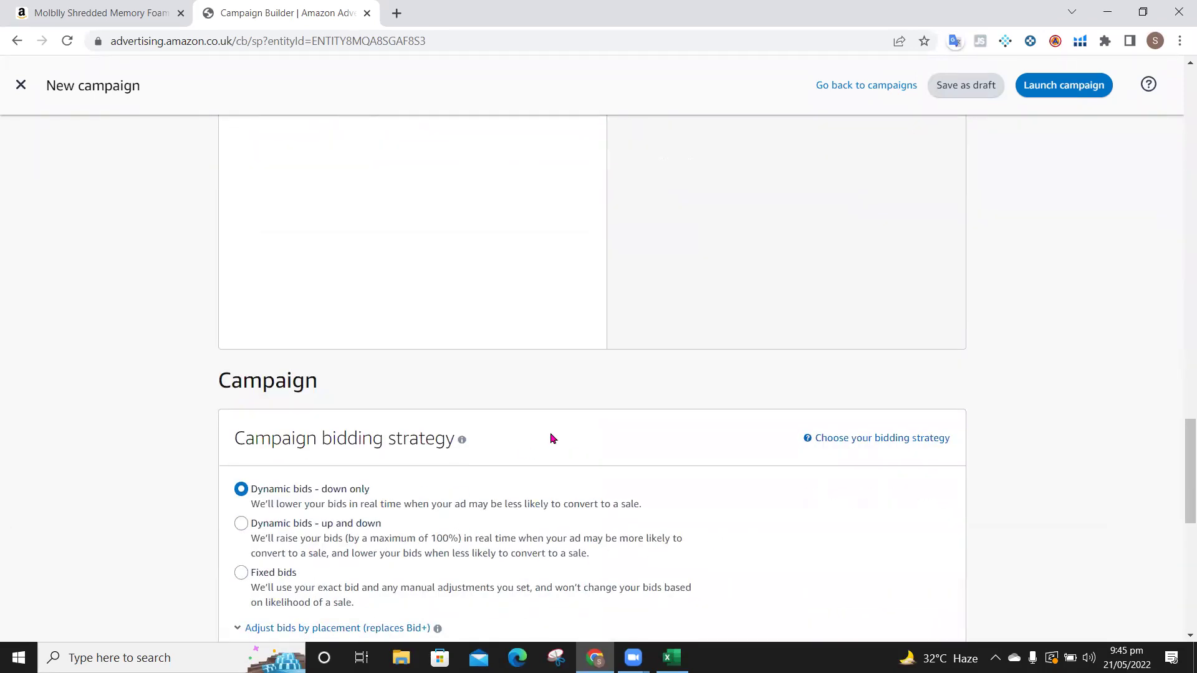
{"action": "scroll", "coordinate": [551, 436], "scroll_direction": "down", "scroll_amount": 2}
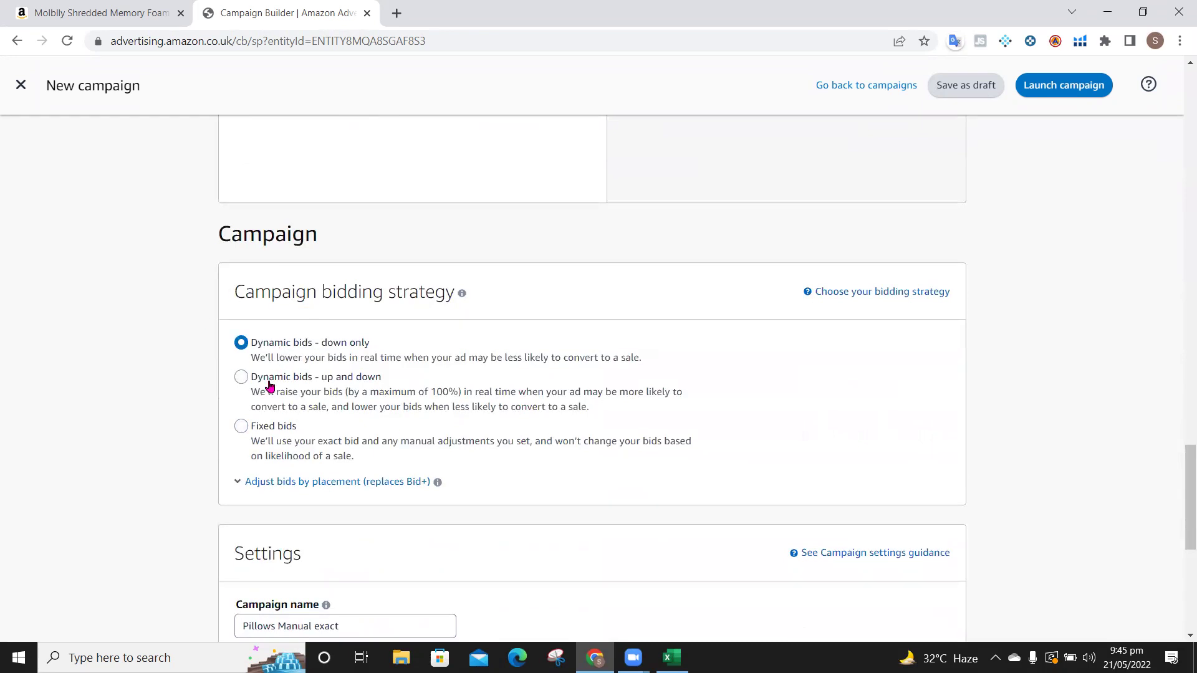
- Rename the campaign as "Pillows asin targeting" in the campaign settings
{"action": "scroll", "coordinate": [590, 431], "scroll_direction": "down", "scroll_amount": 4}
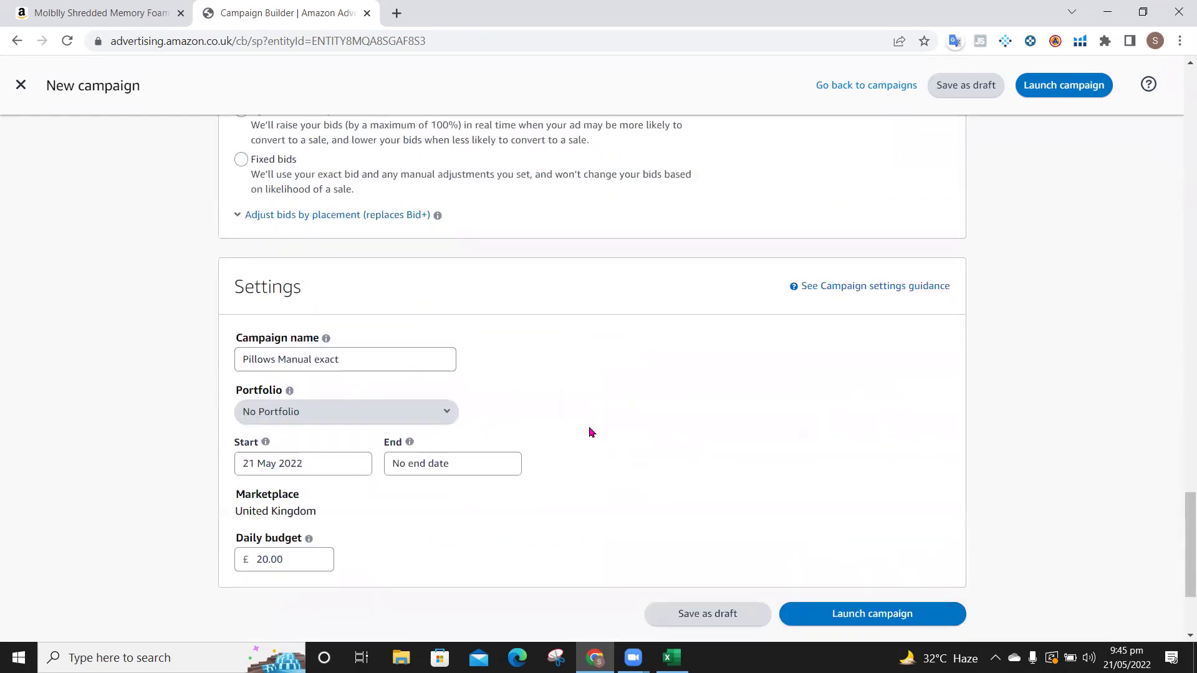
{"action": "left_click", "coordinate": [354, 359]}
{"action": "key", "text": "ctrl+a"}
{"action": "key", "text": "ctrl+v"}
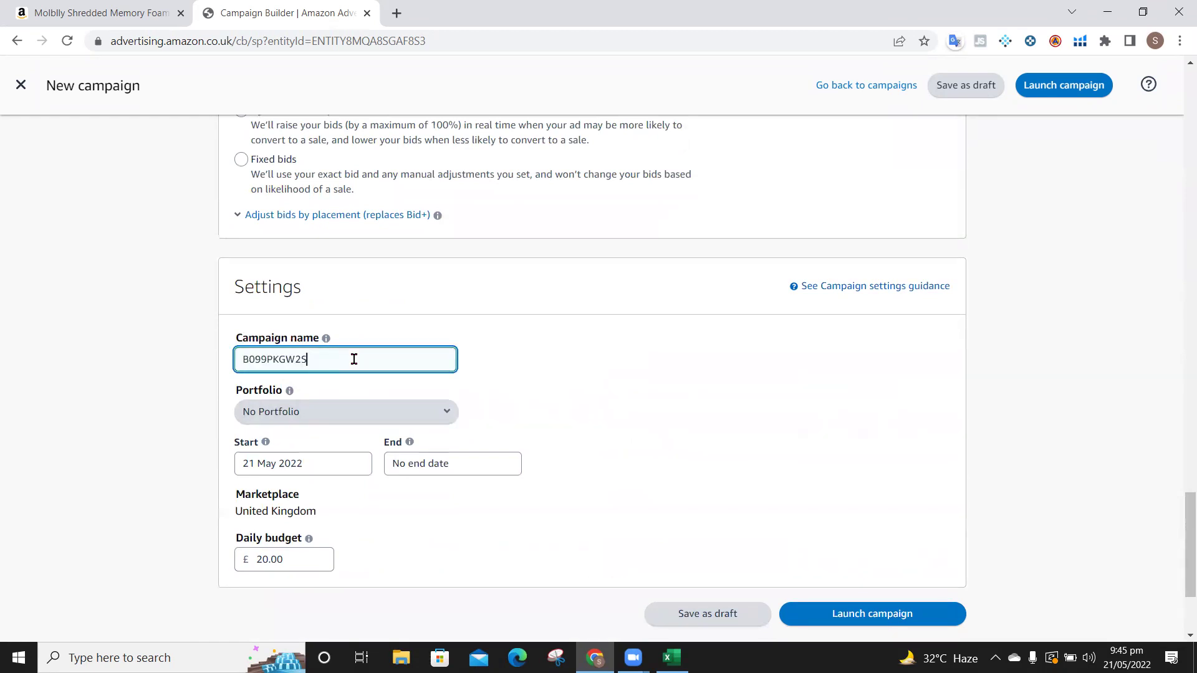
{"action": "key", "text": "ctrl+a"}
{"action": "type", "text": "Pillows asin targetinf"}
{"action": "key", "text": "BackSpace"}
{"action": "type", "text": "g"}
{"action": "left_click", "coordinate": [588, 384]}
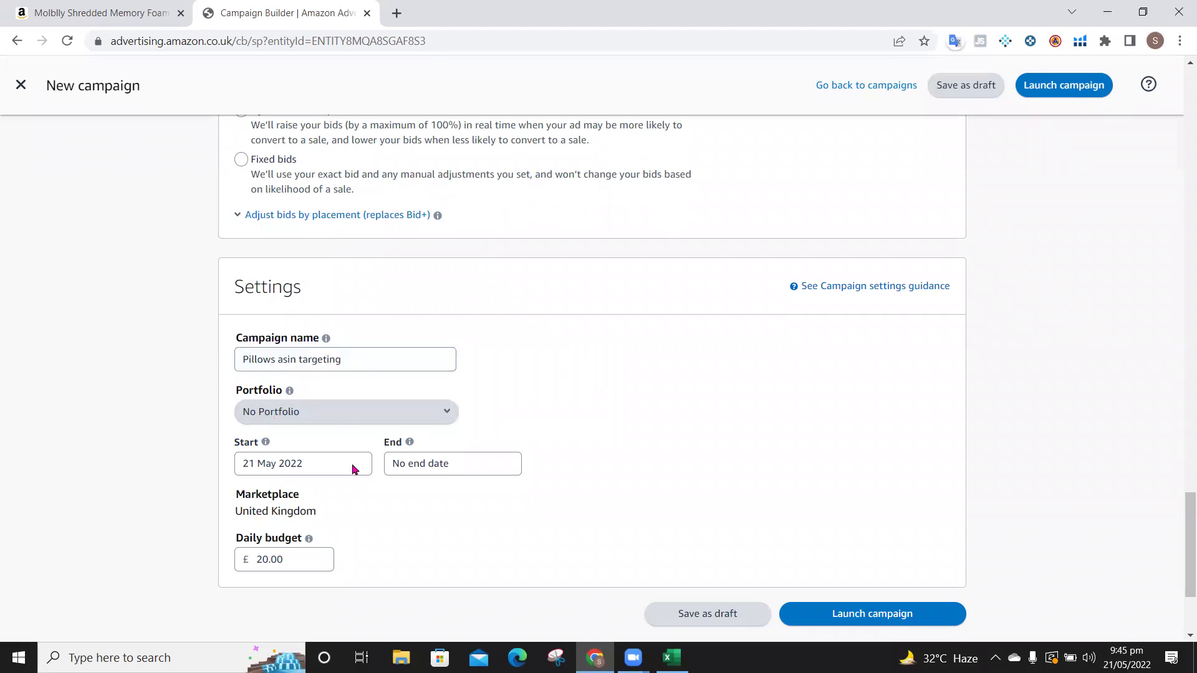
{"action": "scroll", "coordinate": [608, 444], "scroll_direction": "down", "scroll_amount": 2}
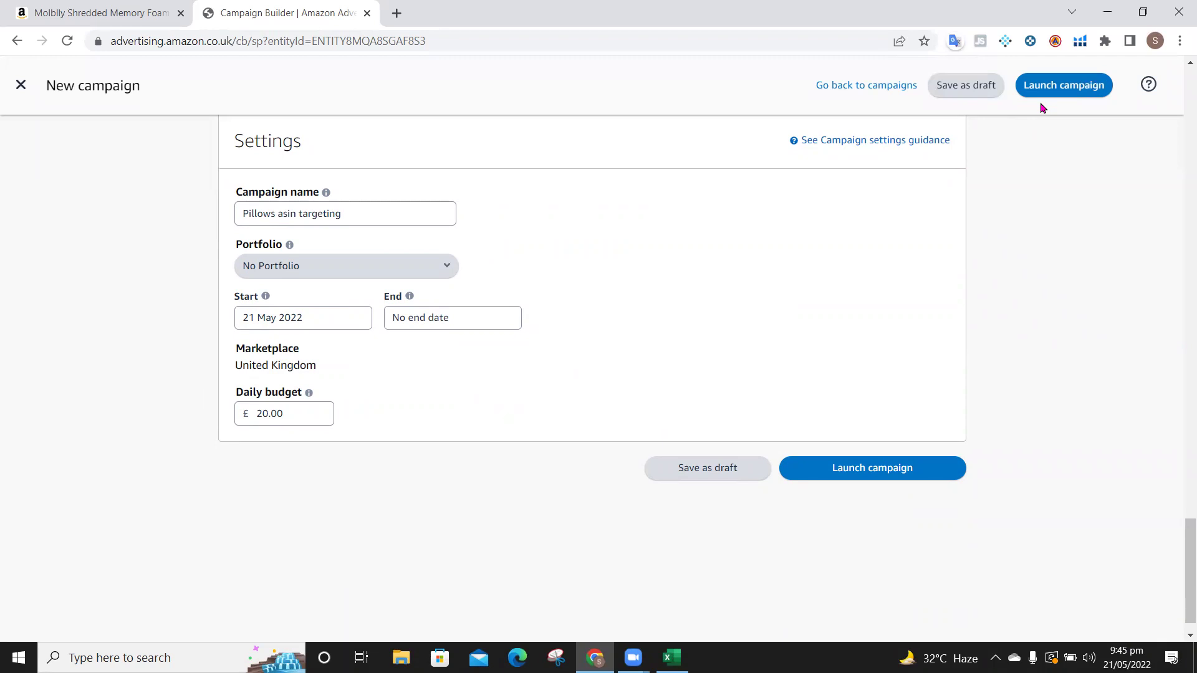
- Return to the Molblly pillow listing and examine the sponsored related products and the frequently bought brands
{"action": "left_click", "coordinate": [122, 13]}
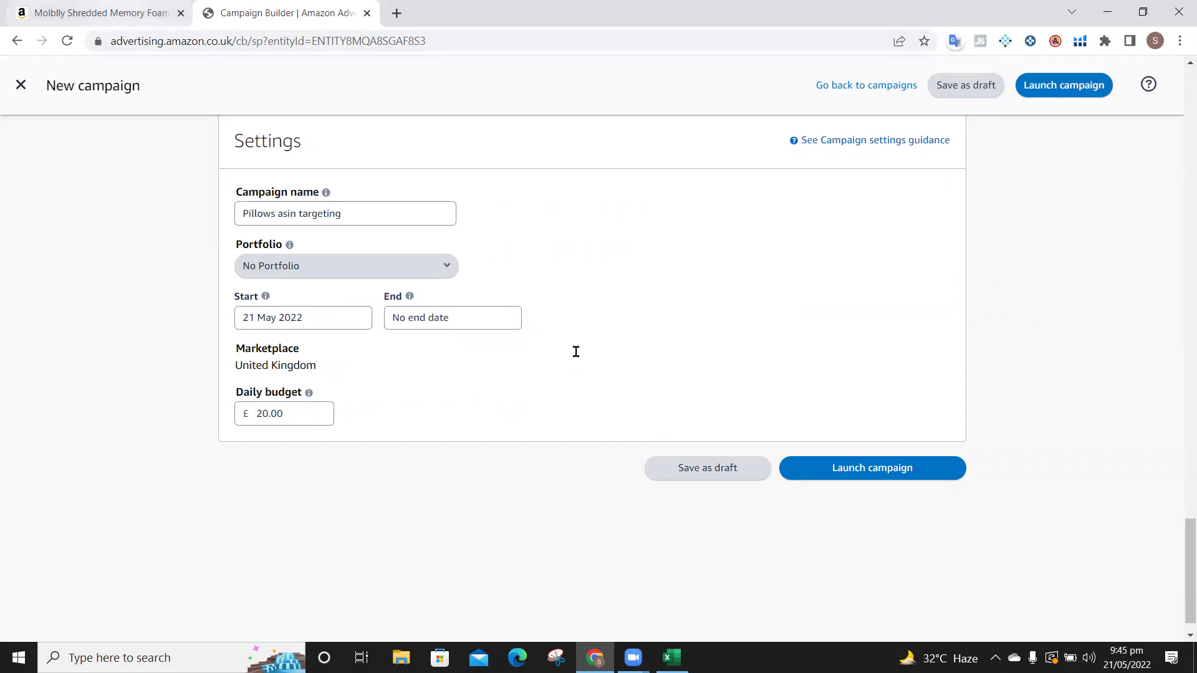
{"action": "scroll", "coordinate": [586, 370], "scroll_direction": "up", "scroll_amount": 6}
{"action": "scroll", "coordinate": [586, 370], "scroll_direction": "up", "scroll_amount": 15}
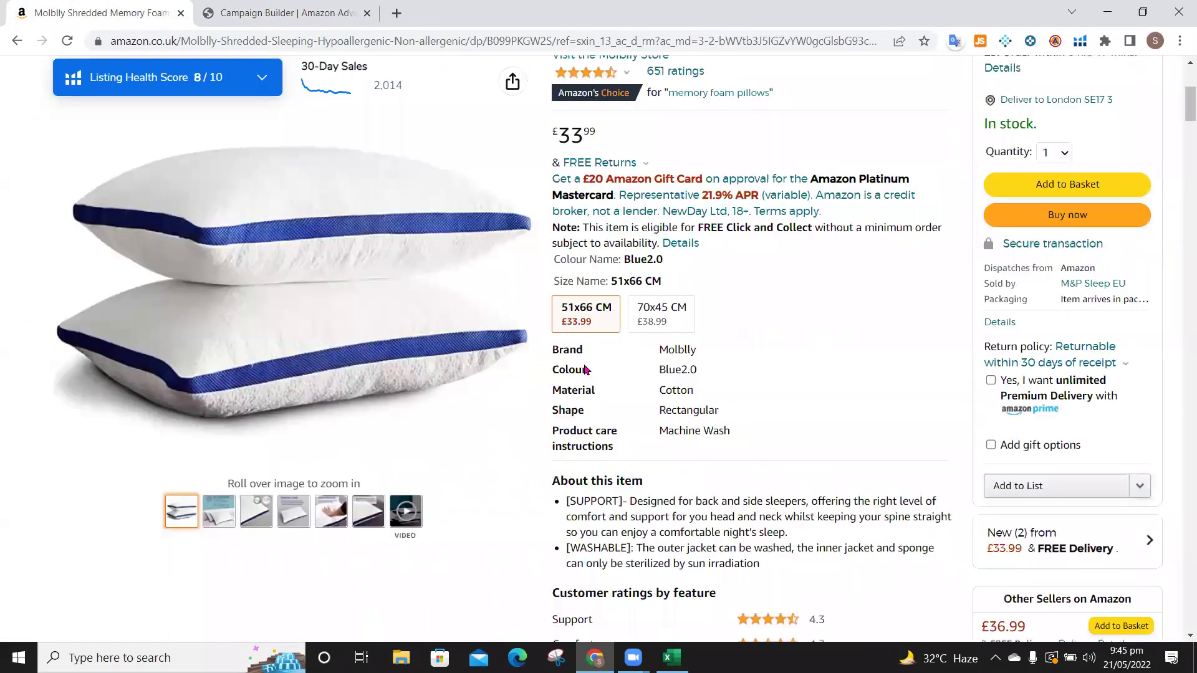
{"action": "scroll", "coordinate": [587, 370], "scroll_direction": "down", "scroll_amount": 5}
{"action": "scroll", "coordinate": [587, 369], "scroll_direction": "down", "scroll_amount": 12}
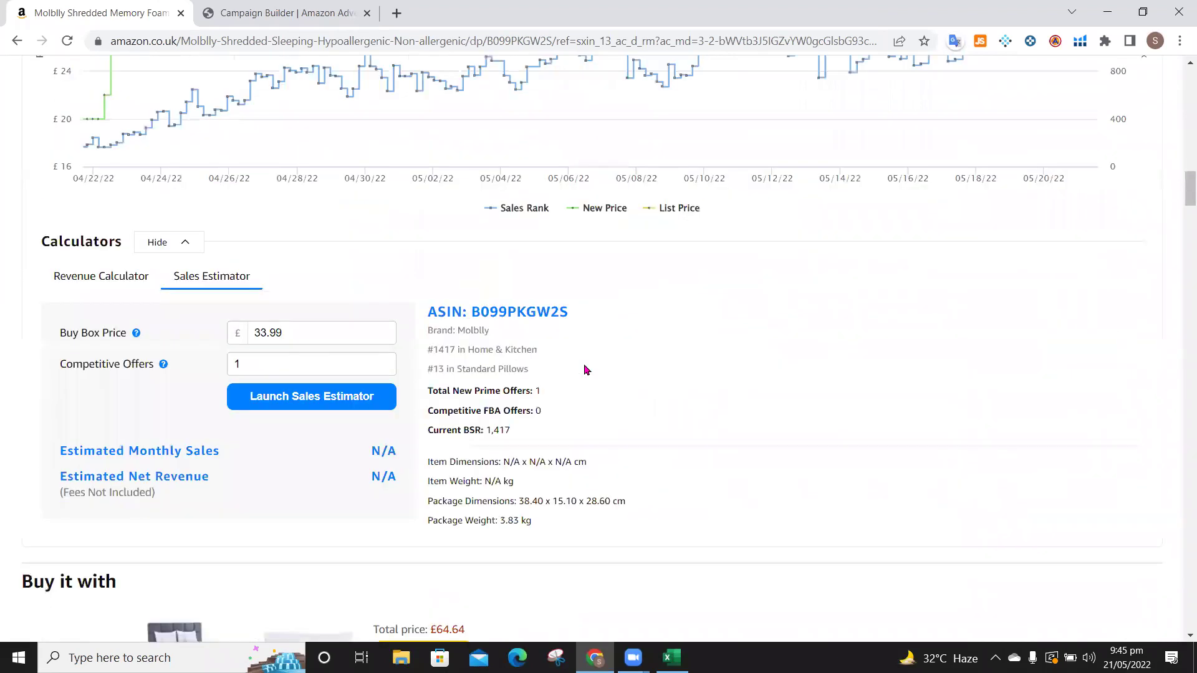
{"action": "scroll", "coordinate": [586, 370], "scroll_direction": "down", "scroll_amount": 3}
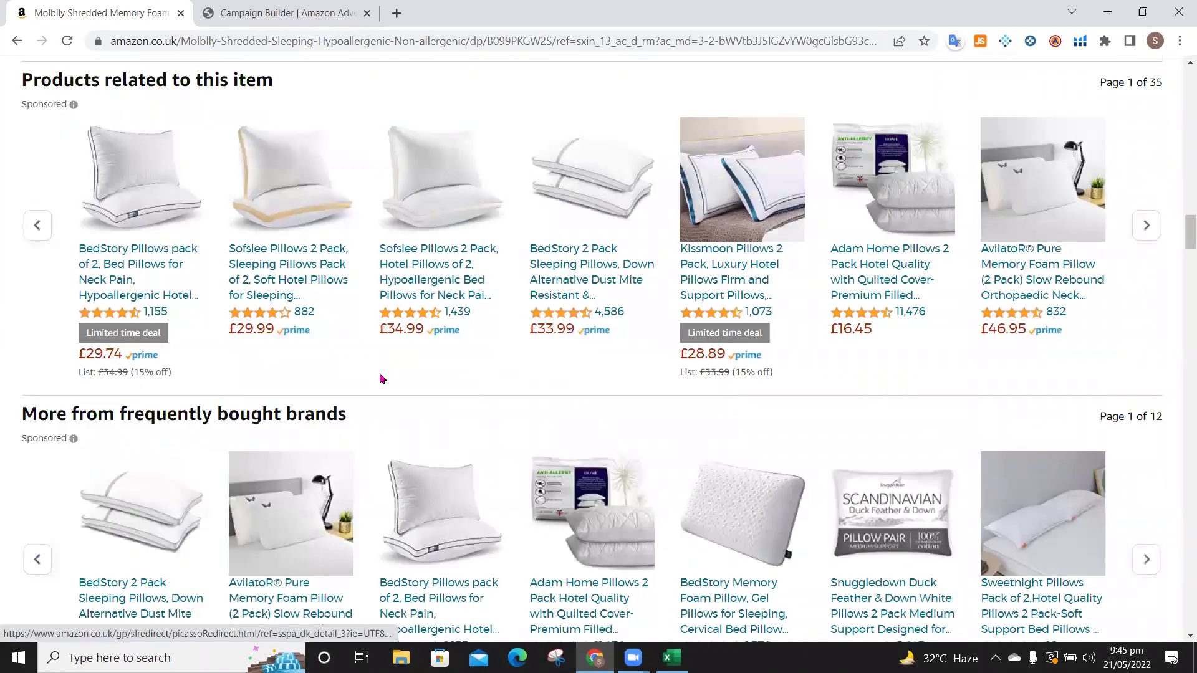
{"action": "scroll", "coordinate": [334, 424], "scroll_direction": "down", "scroll_amount": 3}
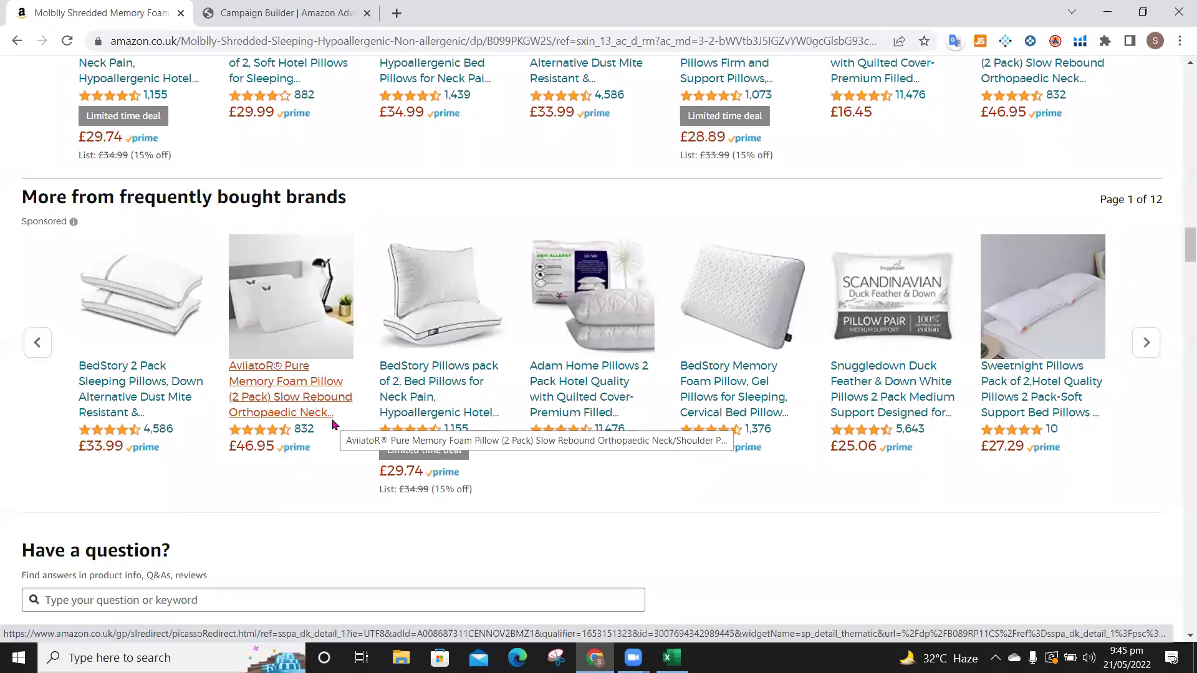
{"action": "scroll", "coordinate": [334, 424], "scroll_direction": "up", "scroll_amount": 12}
{"action": "scroll", "coordinate": [332, 424], "scroll_direction": "up", "scroll_amount": 5}
{"action": "scroll", "coordinate": [332, 425], "scroll_direction": "down", "scroll_amount": 12}
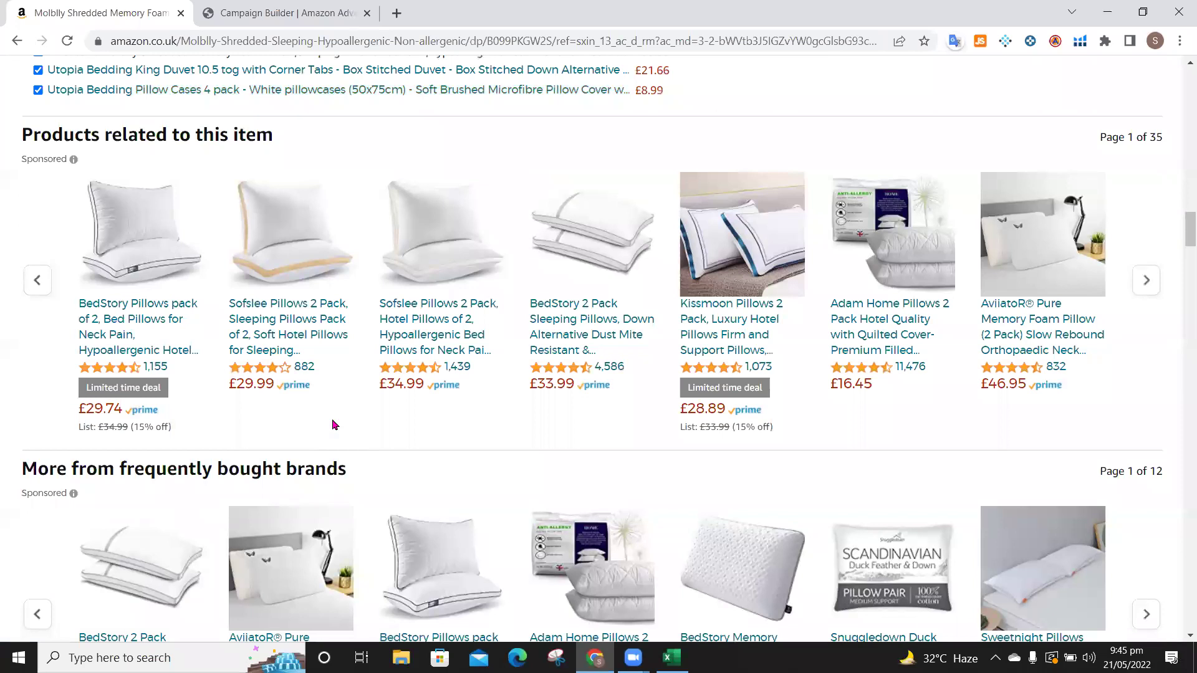
{"action": "scroll", "coordinate": [334, 425], "scroll_direction": "down", "scroll_amount": 6}
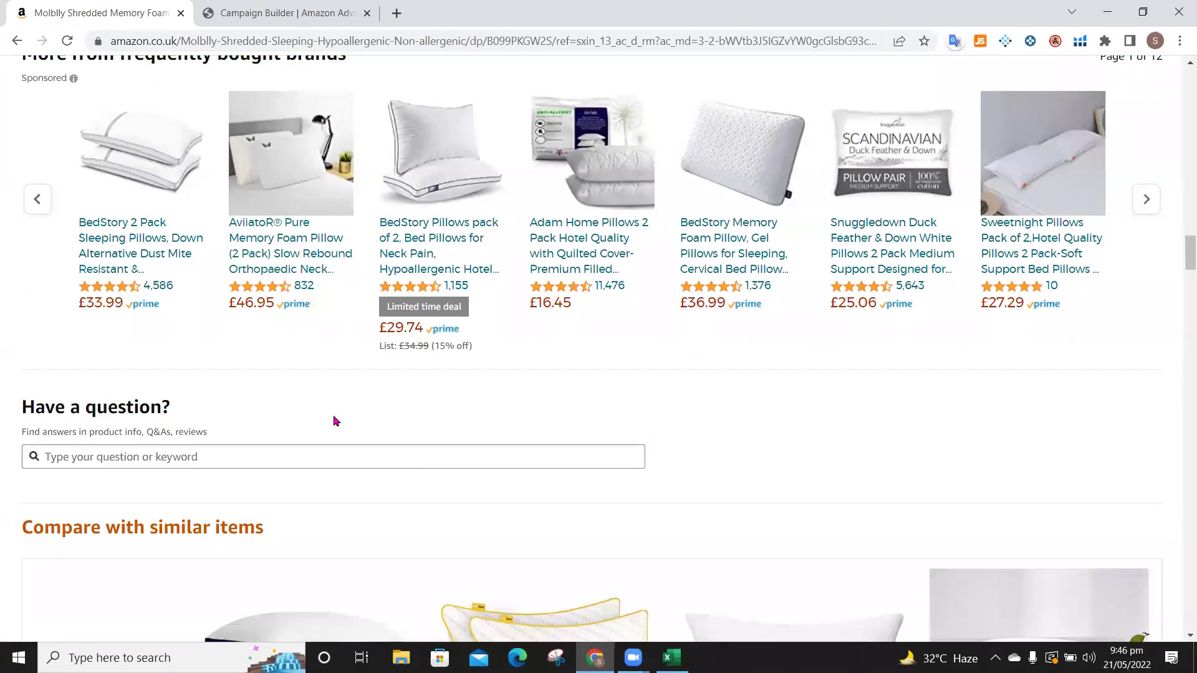
- Open the Sweetnight Pillows Pack of 2 listing from the frequently bought brands and examine its price, rating, details and sponsored related products
{"action": "left_click", "coordinate": [1032, 182]}
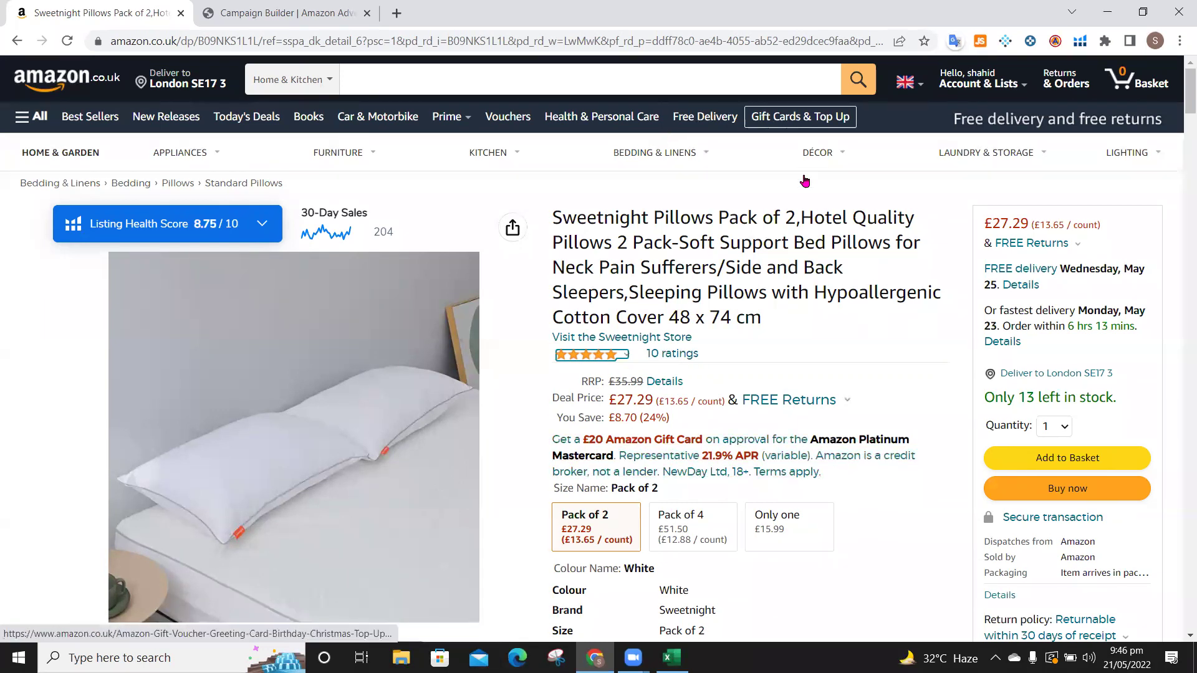
{"action": "scroll", "coordinate": [639, 445], "scroll_direction": "down", "scroll_amount": 15}
{"action": "scroll", "coordinate": [639, 445], "scroll_direction": "down", "scroll_amount": 15}
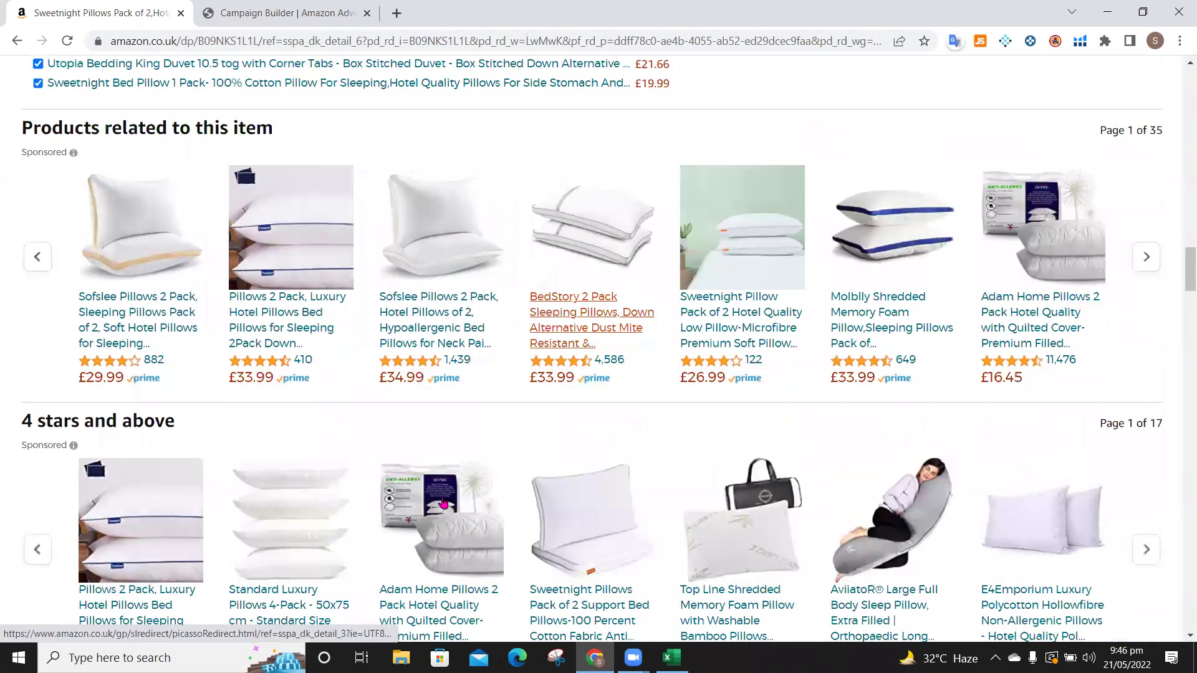
{"action": "scroll", "coordinate": [443, 504], "scroll_direction": "down", "scroll_amount": 2}
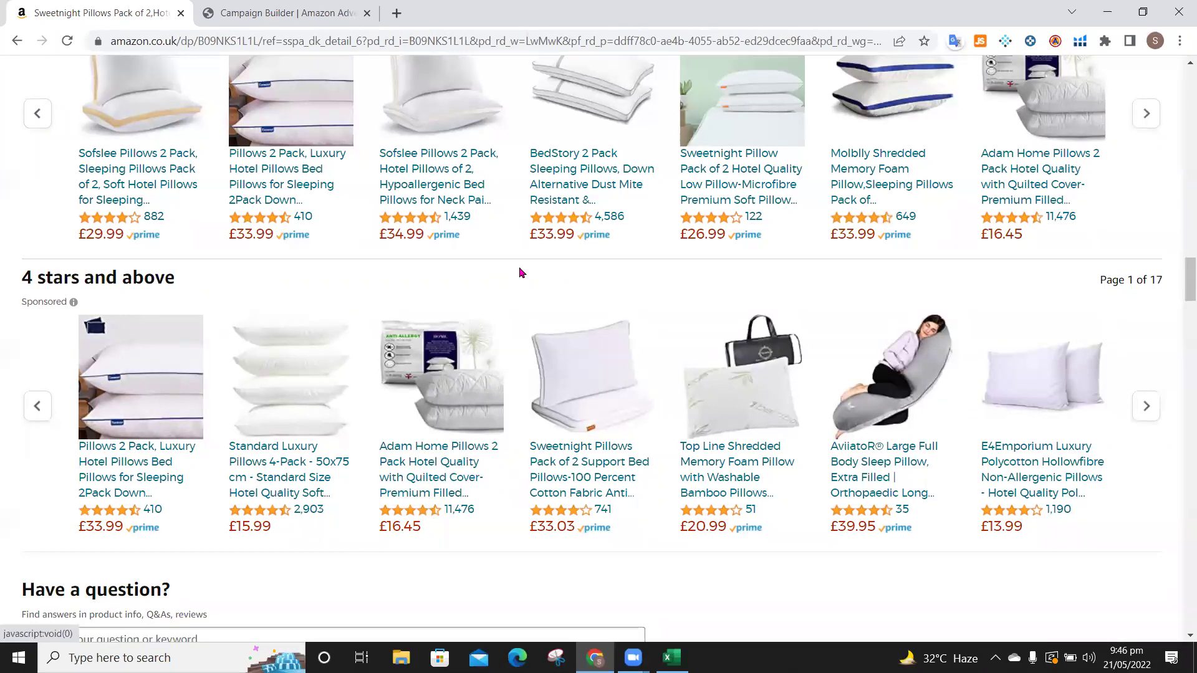
{"action": "scroll", "coordinate": [522, 273], "scroll_direction": "up", "scroll_amount": 20}
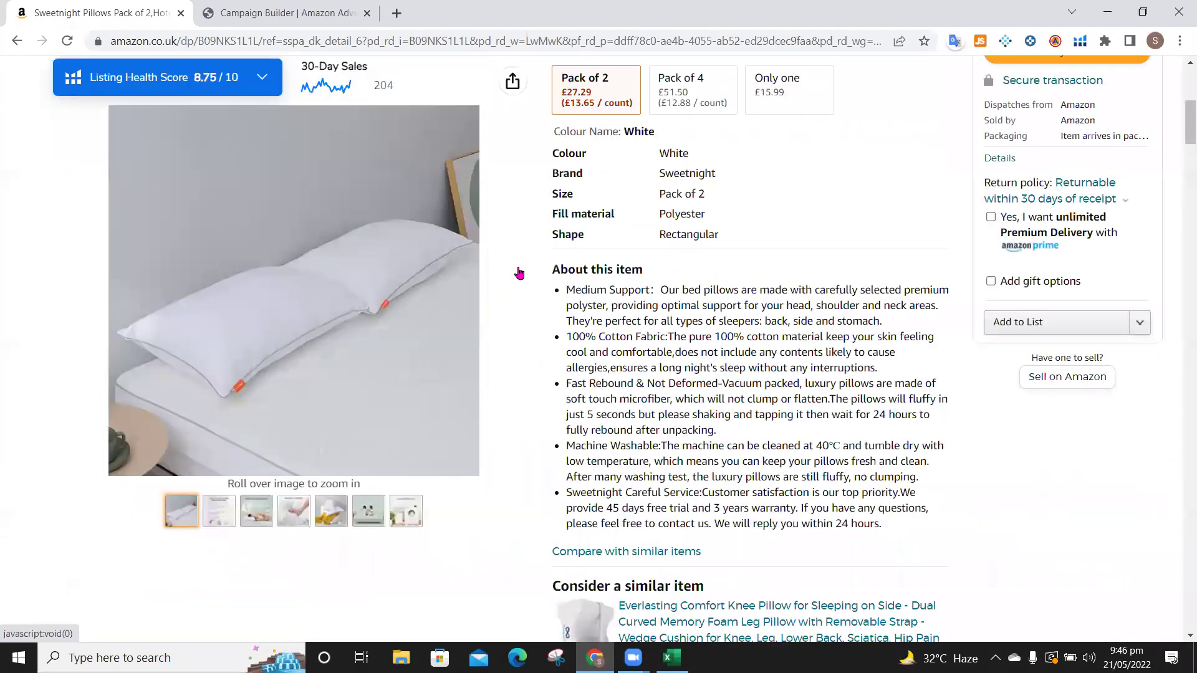
{"action": "scroll", "coordinate": [519, 273], "scroll_direction": "up", "scroll_amount": 7}
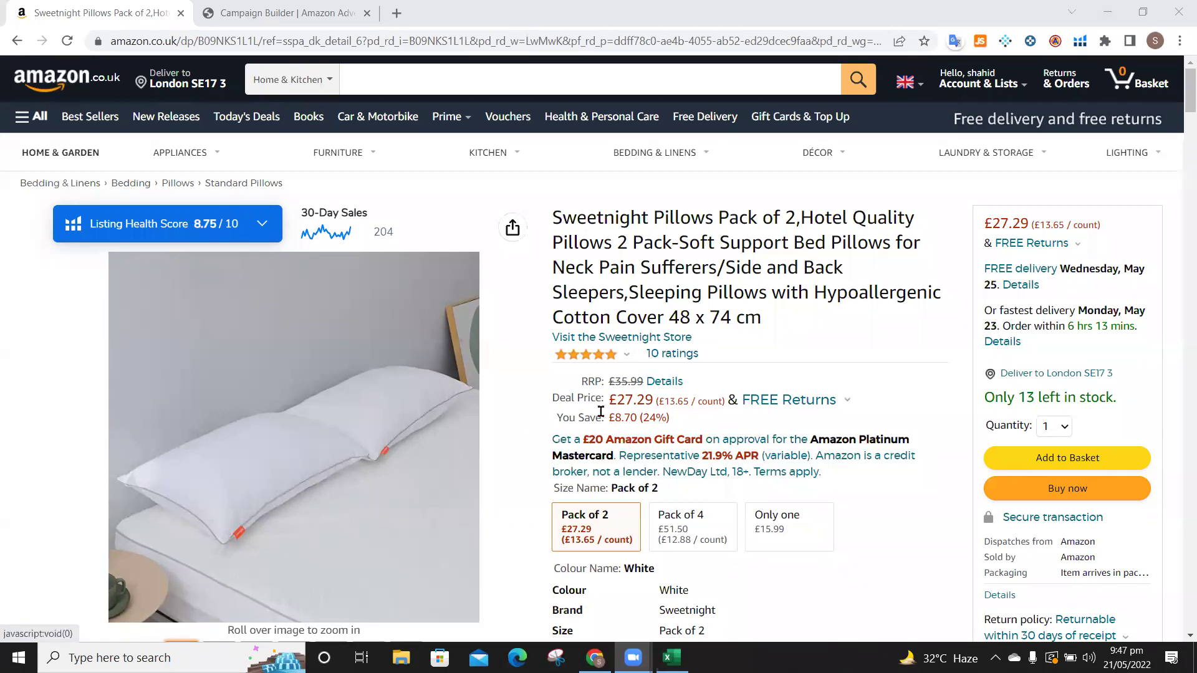
{"action": "scroll", "coordinate": [636, 512], "scroll_direction": "down", "scroll_amount": 20}
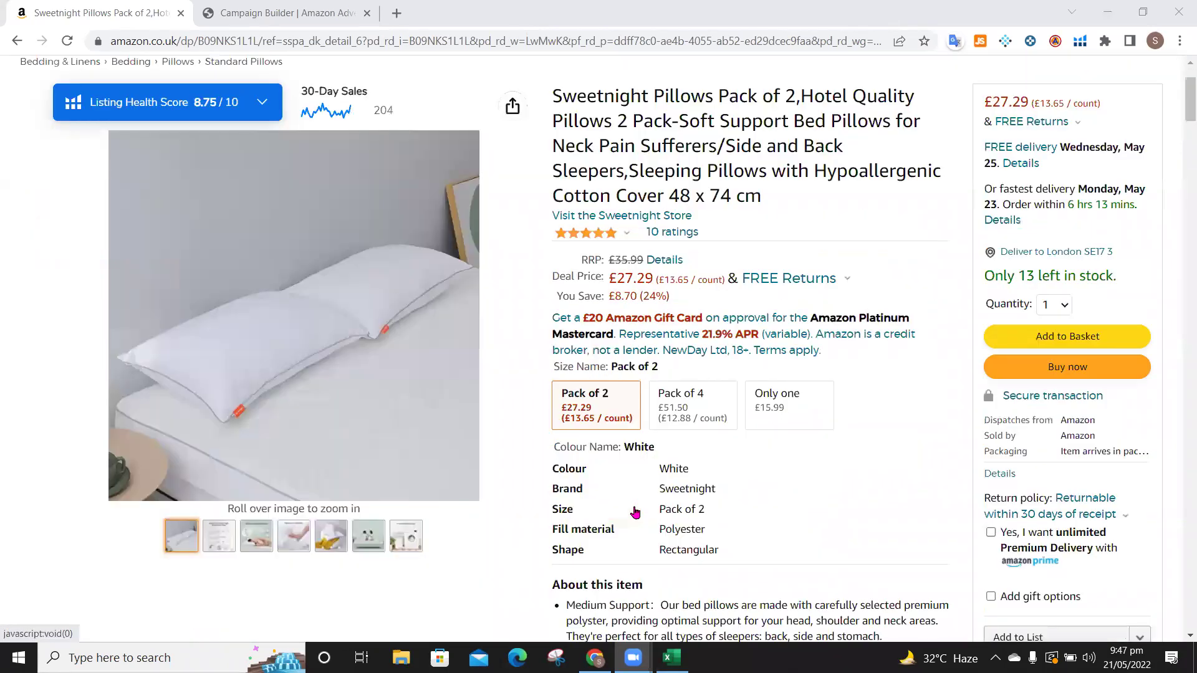
{"action": "scroll", "coordinate": [635, 512], "scroll_direction": "down", "scroll_amount": 12}
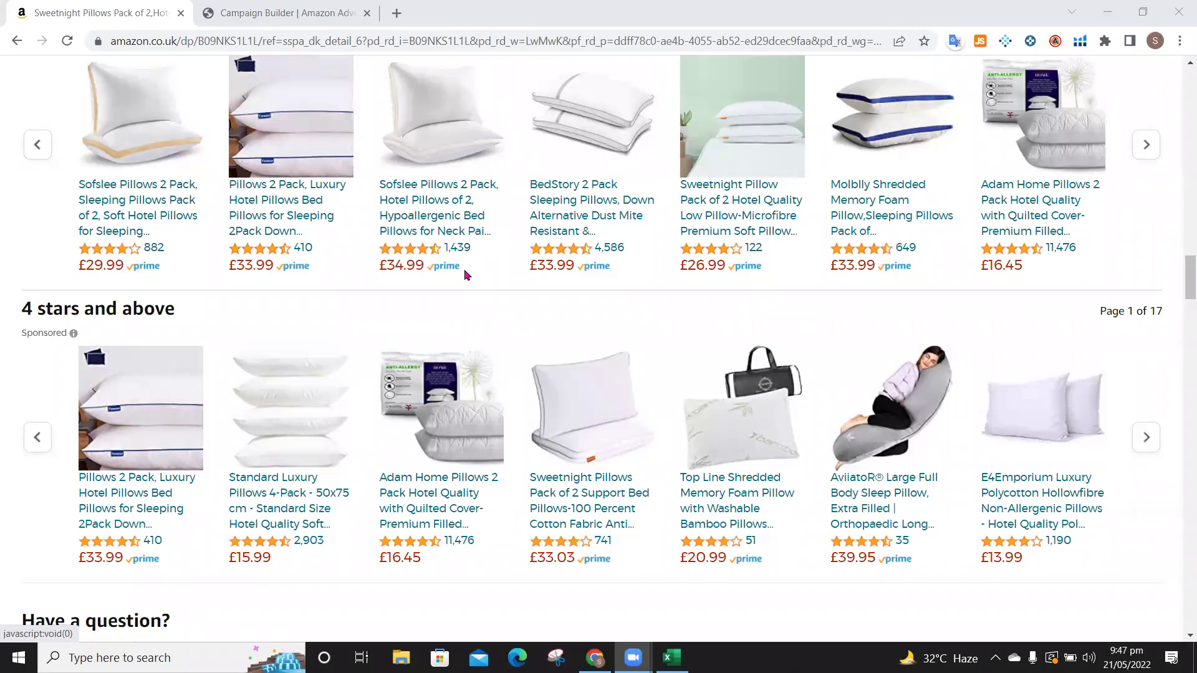
{"action": "scroll", "coordinate": [465, 270], "scroll_direction": "up", "scroll_amount": 12}
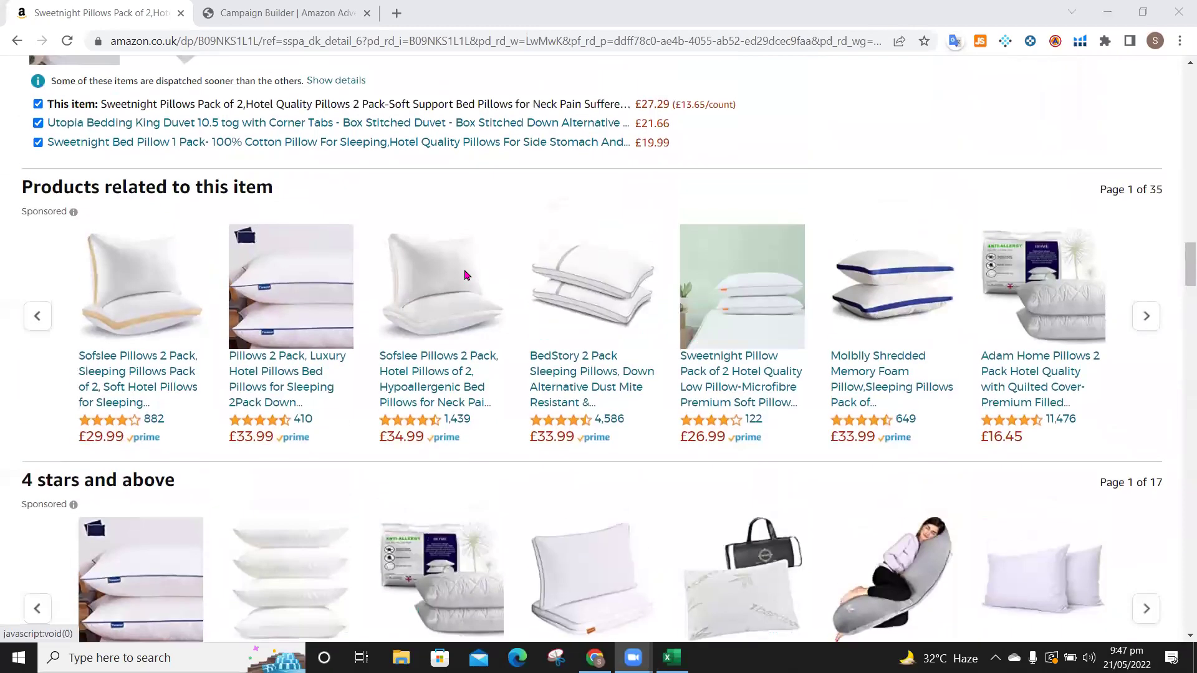
{"action": "scroll", "coordinate": [465, 276], "scroll_direction": "up", "scroll_amount": 15}
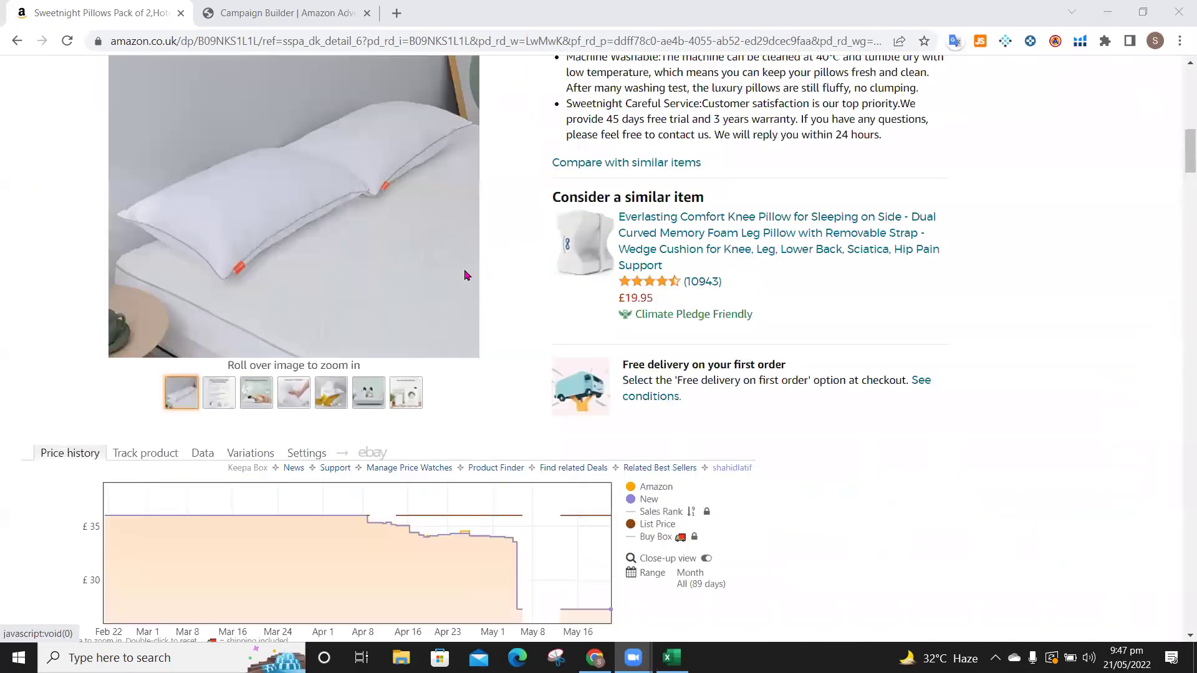
{"action": "scroll", "coordinate": [465, 274], "scroll_direction": "up", "scroll_amount": 1}
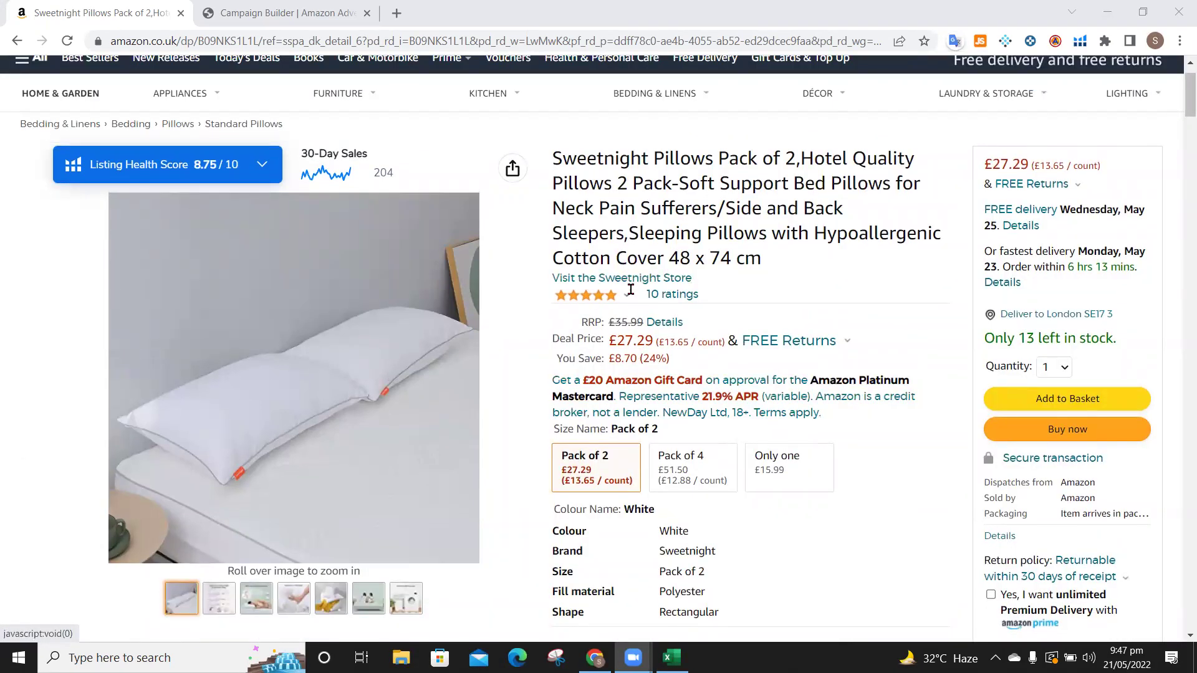
{"action": "scroll", "coordinate": [556, 447], "scroll_direction": "down", "scroll_amount": 6}
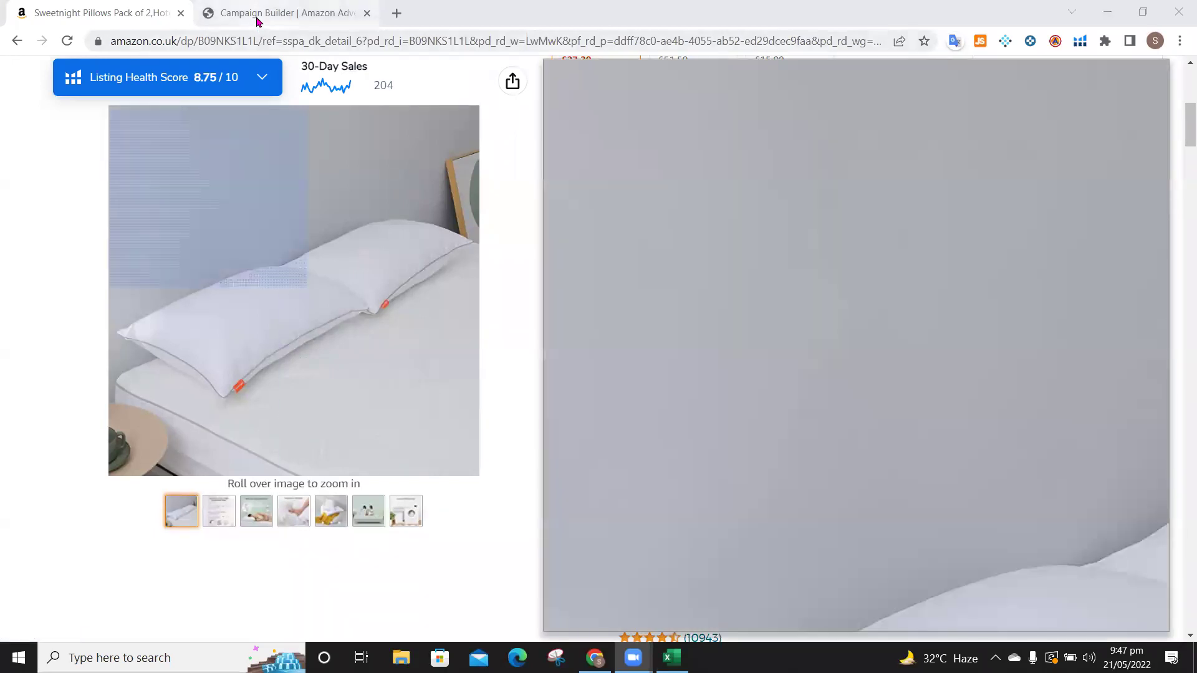
- Switch back to the campaign builder and review the product target, ad group name and advertised product of the new campaign
{"action": "left_click", "coordinate": [257, 19]}
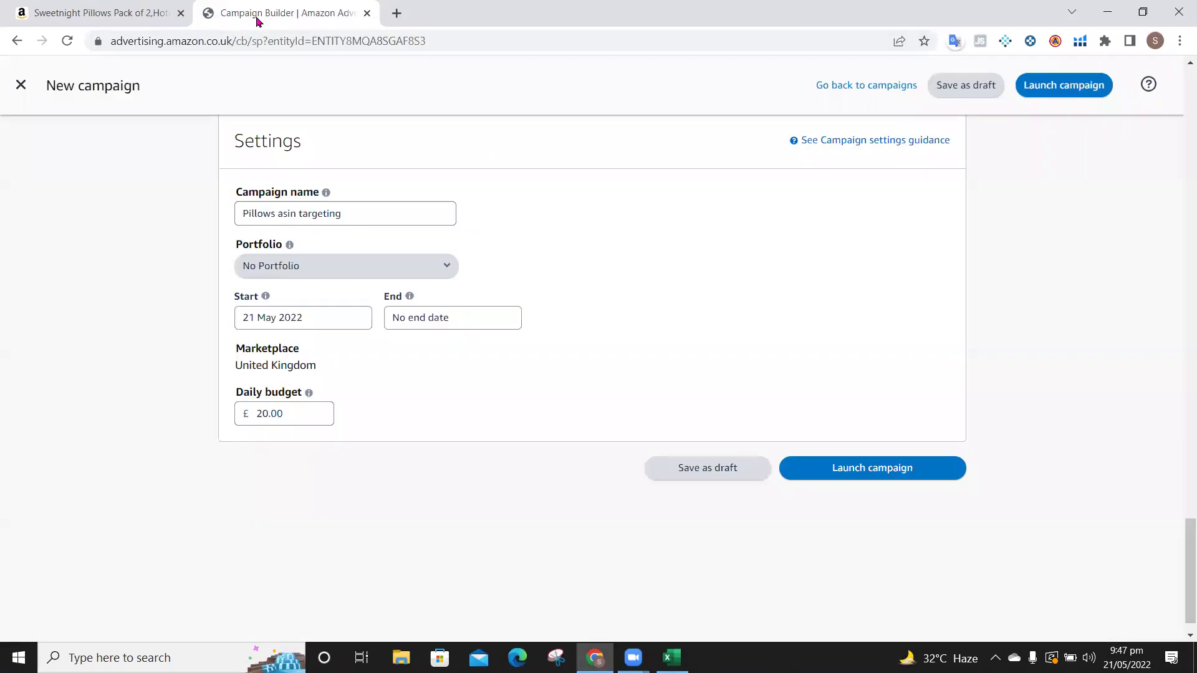
{"action": "scroll", "coordinate": [481, 436], "scroll_direction": "down", "scroll_amount": 15}
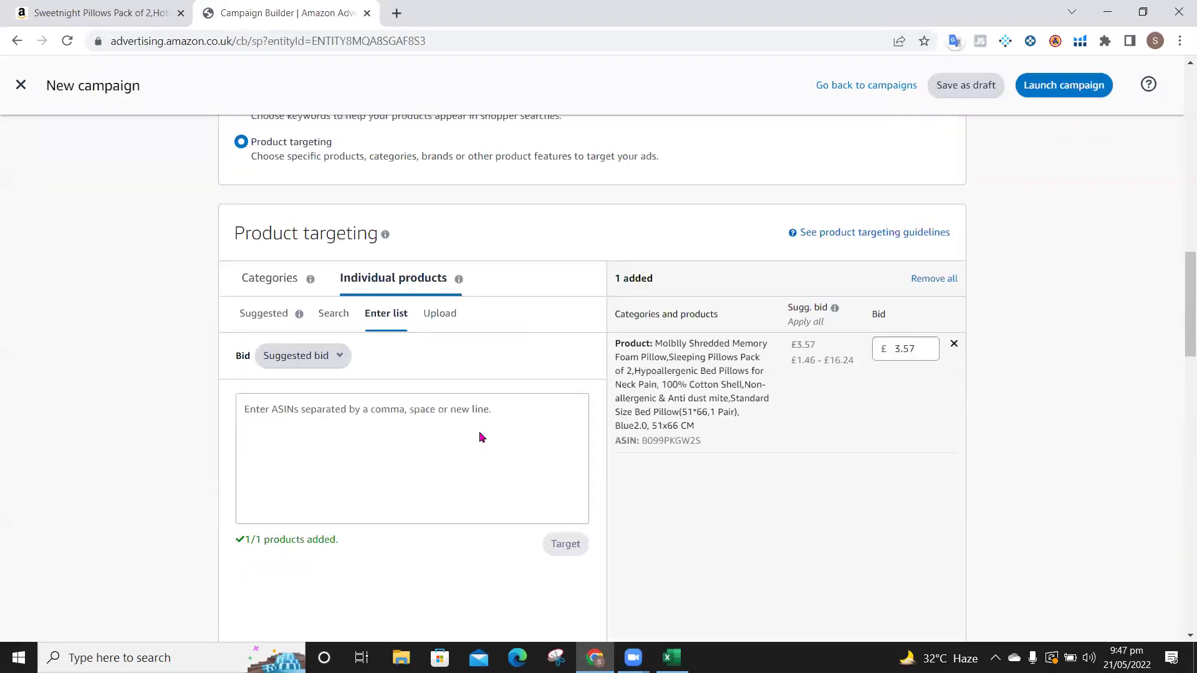
{"action": "scroll", "coordinate": [480, 436], "scroll_direction": "up", "scroll_amount": 15}
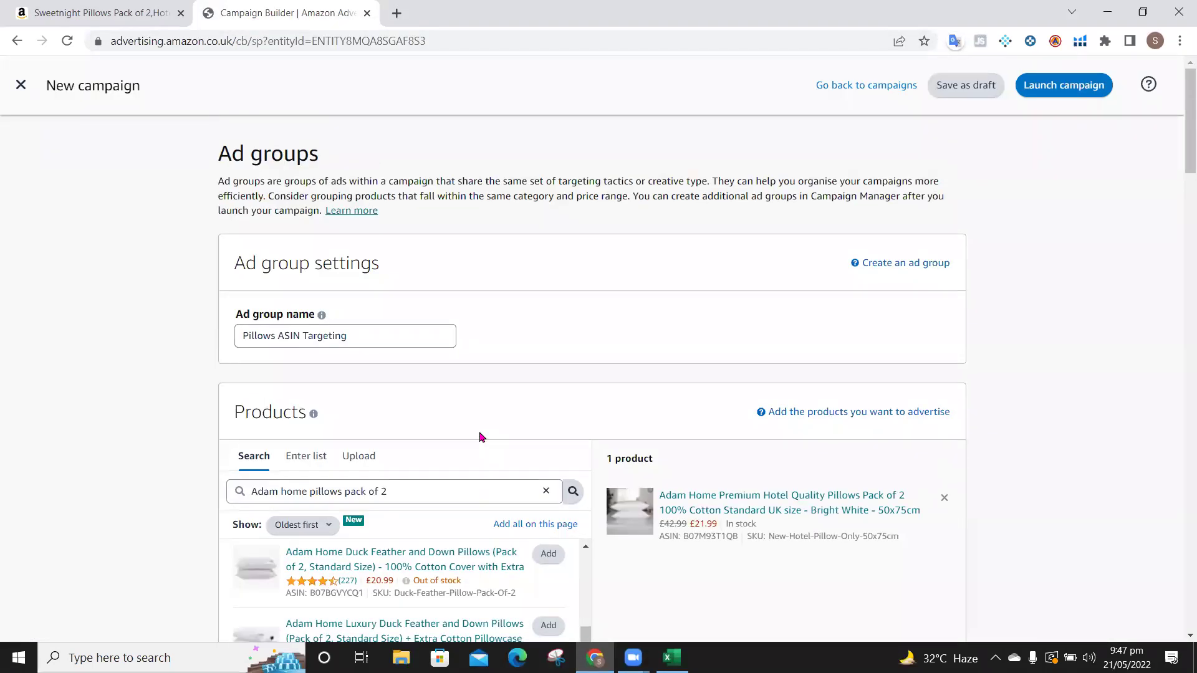
{"action": "scroll", "coordinate": [481, 437], "scroll_direction": "down", "scroll_amount": 3}
{"action": "scroll", "coordinate": [481, 437], "scroll_direction": "down", "scroll_amount": 5}
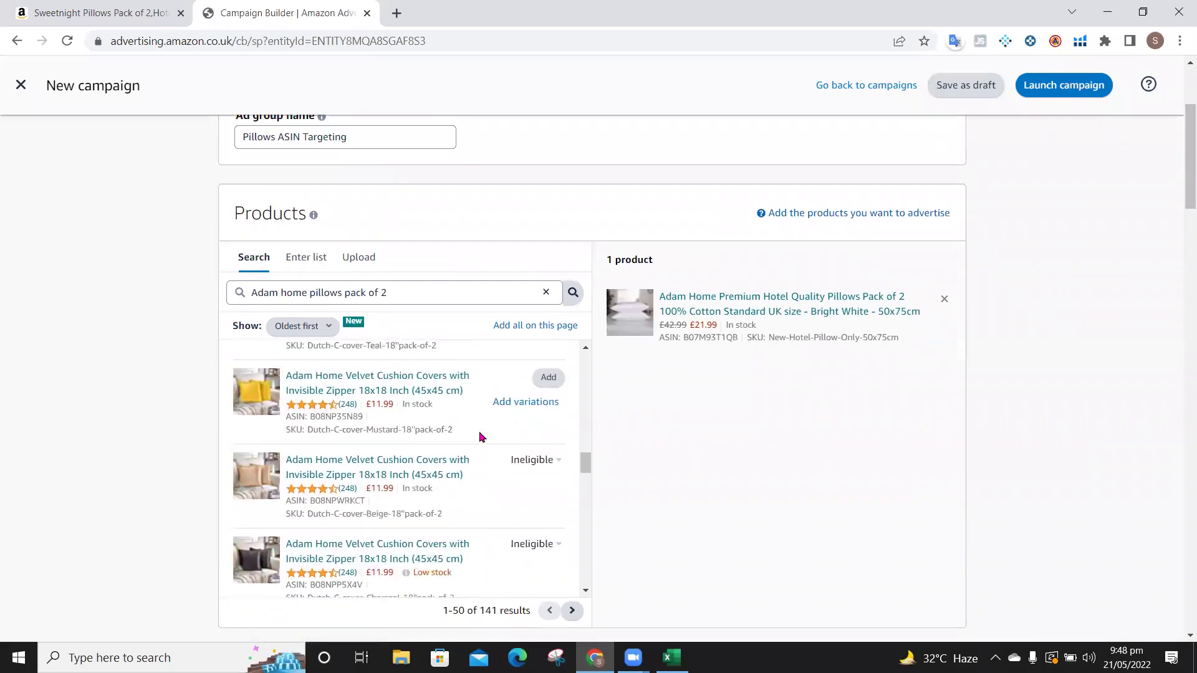
- Display the suggested category targets under product targeting and examine how many products the Pillowcases category covers
{"action": "scroll", "coordinate": [751, 430], "scroll_direction": "down", "scroll_amount": 5}
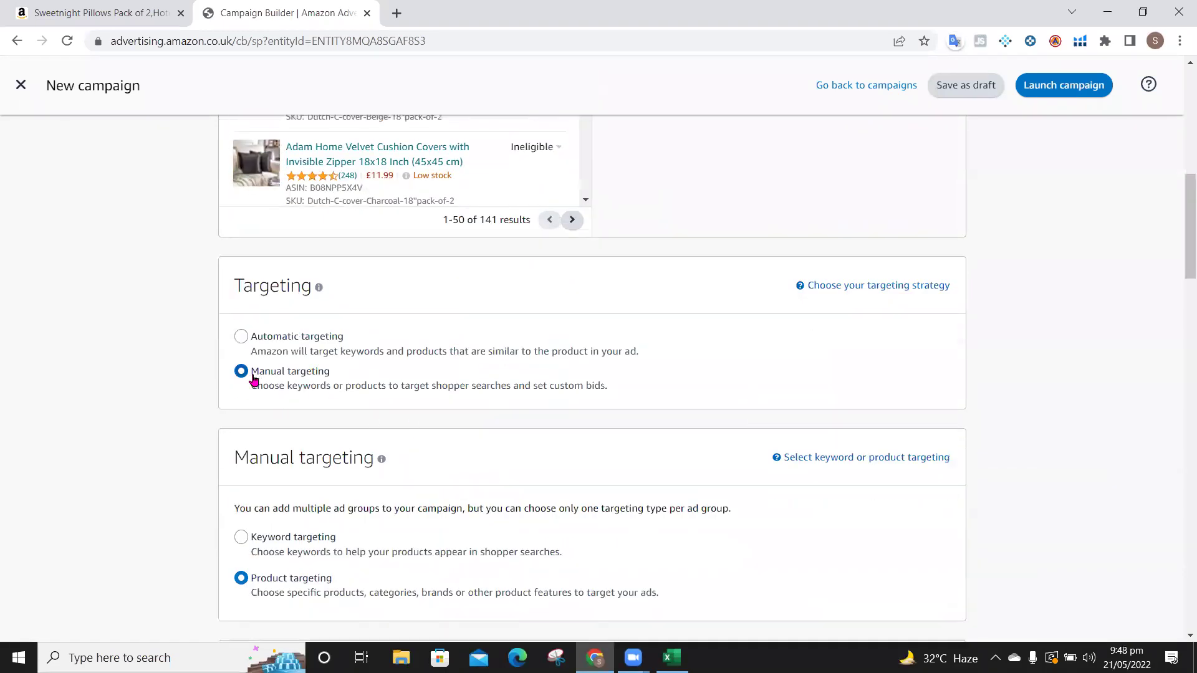
{"action": "scroll", "coordinate": [486, 422], "scroll_direction": "down", "scroll_amount": 2}
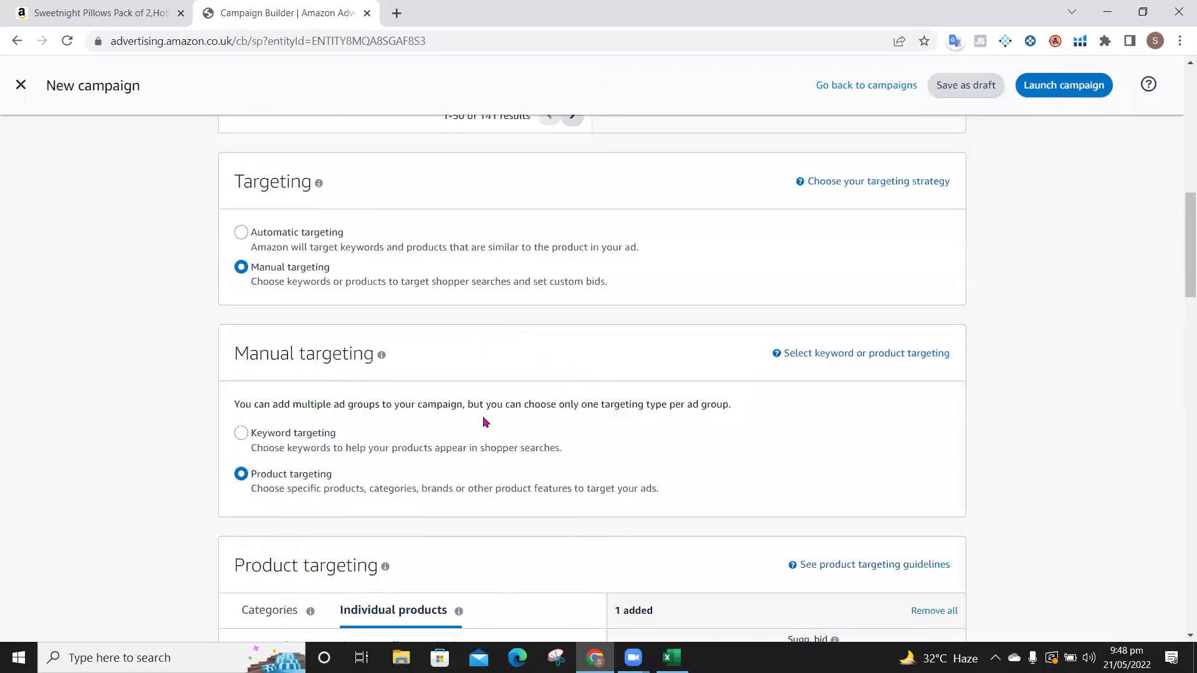
{"action": "scroll", "coordinate": [485, 422], "scroll_direction": "down", "scroll_amount": 2}
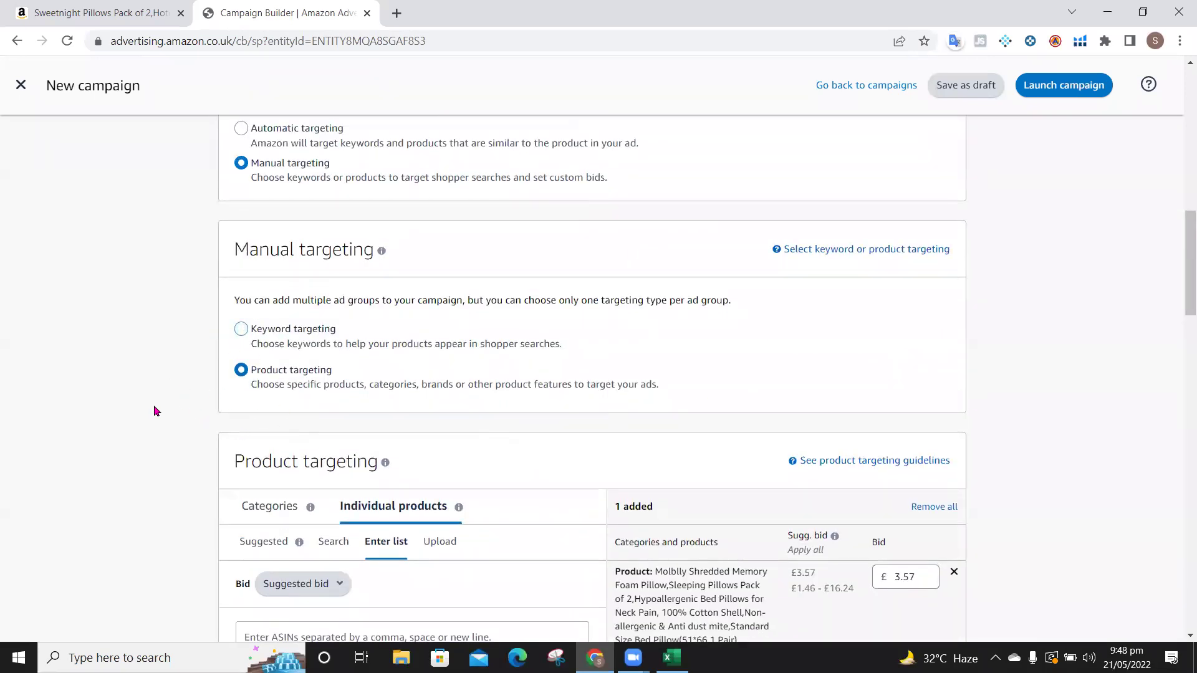
{"action": "scroll", "coordinate": [106, 429], "scroll_direction": "down", "scroll_amount": 4}
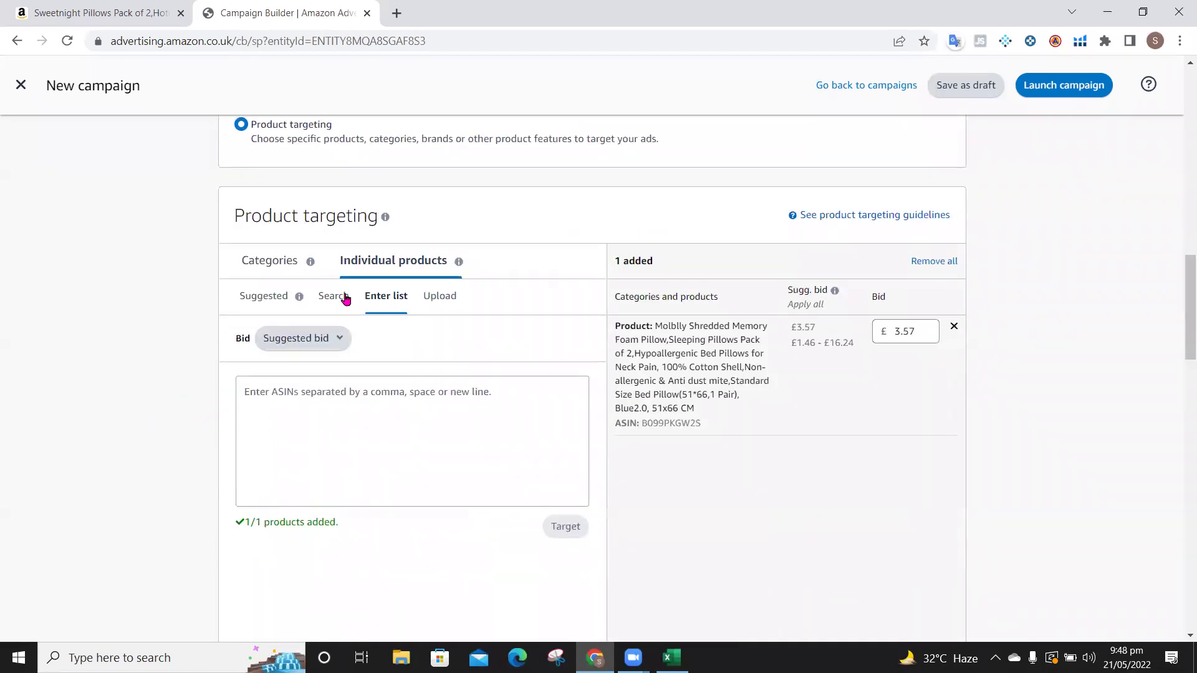
{"action": "left_click", "coordinate": [268, 265]}
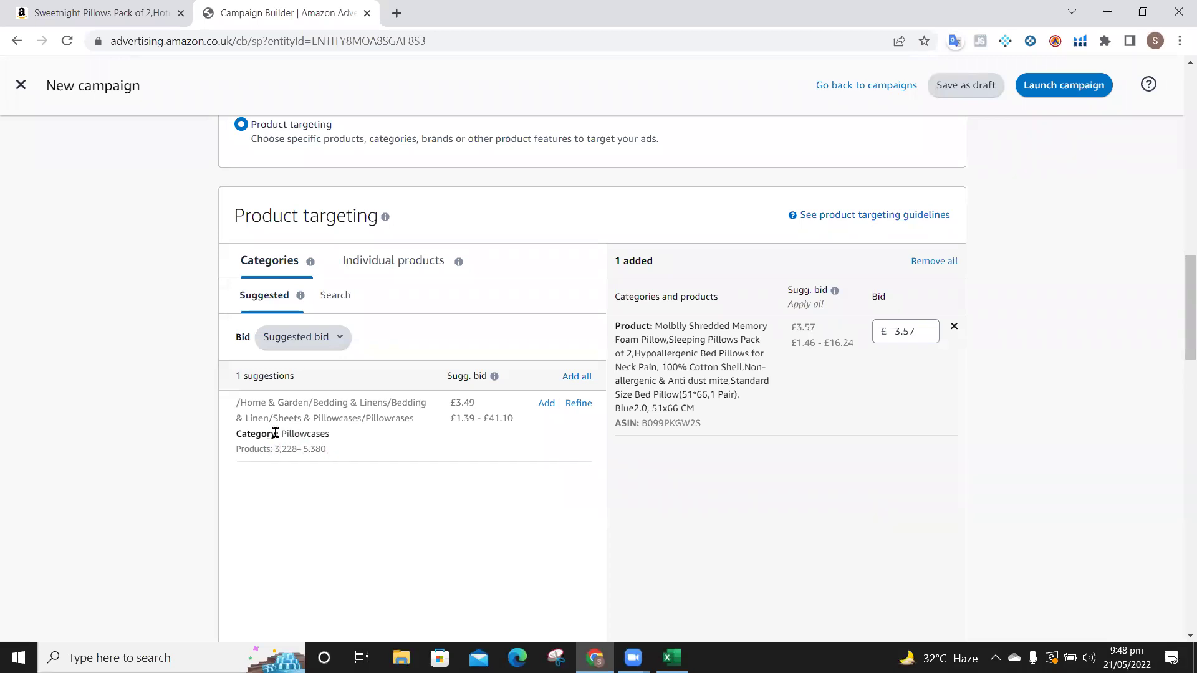
{"action": "left_click_drag", "start_coordinate": [275, 448], "coordinate": [324, 450]}
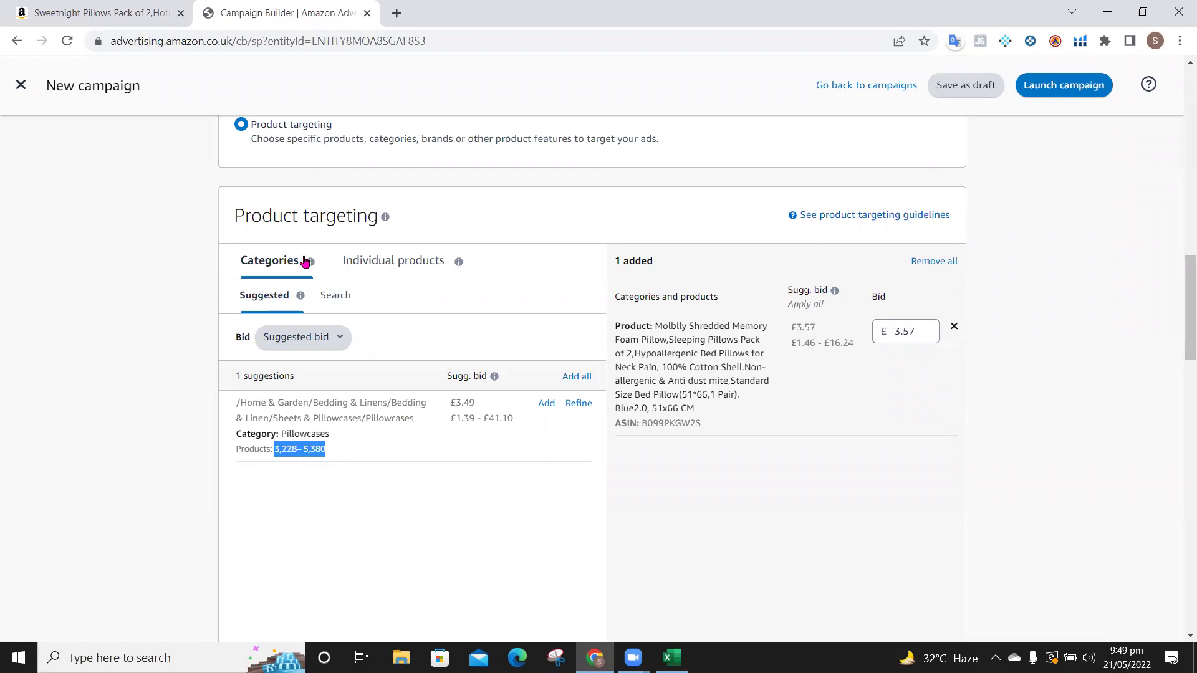
- Refine the suggested Pillowcases category with a minimum price of £17 and check the number of products targeted
{"action": "left_click", "coordinate": [577, 405]}
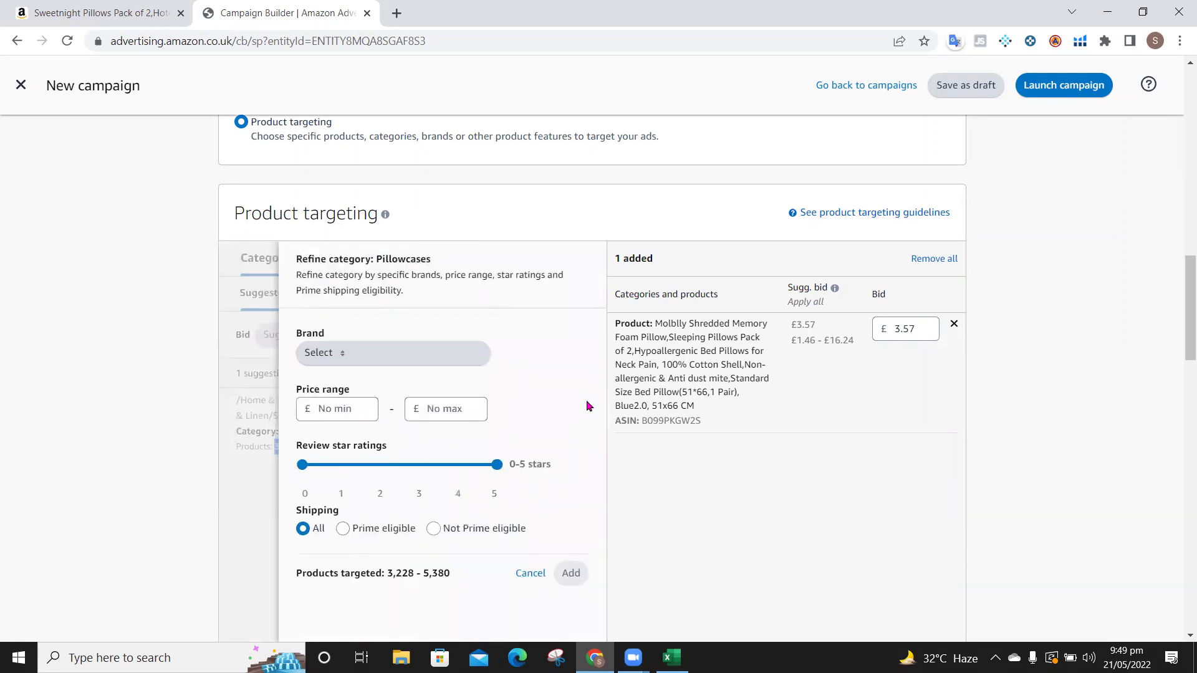
{"action": "scroll", "coordinate": [587, 405], "scroll_direction": "down", "scroll_amount": 1}
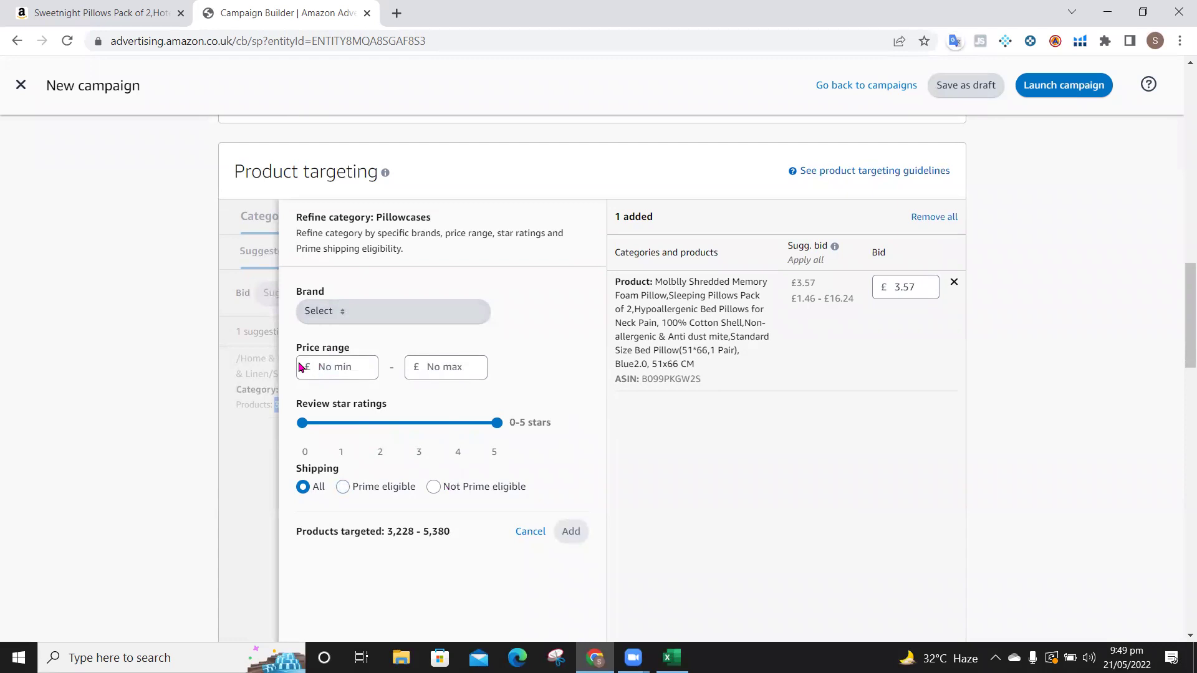
{"action": "left_click", "coordinate": [343, 367]}
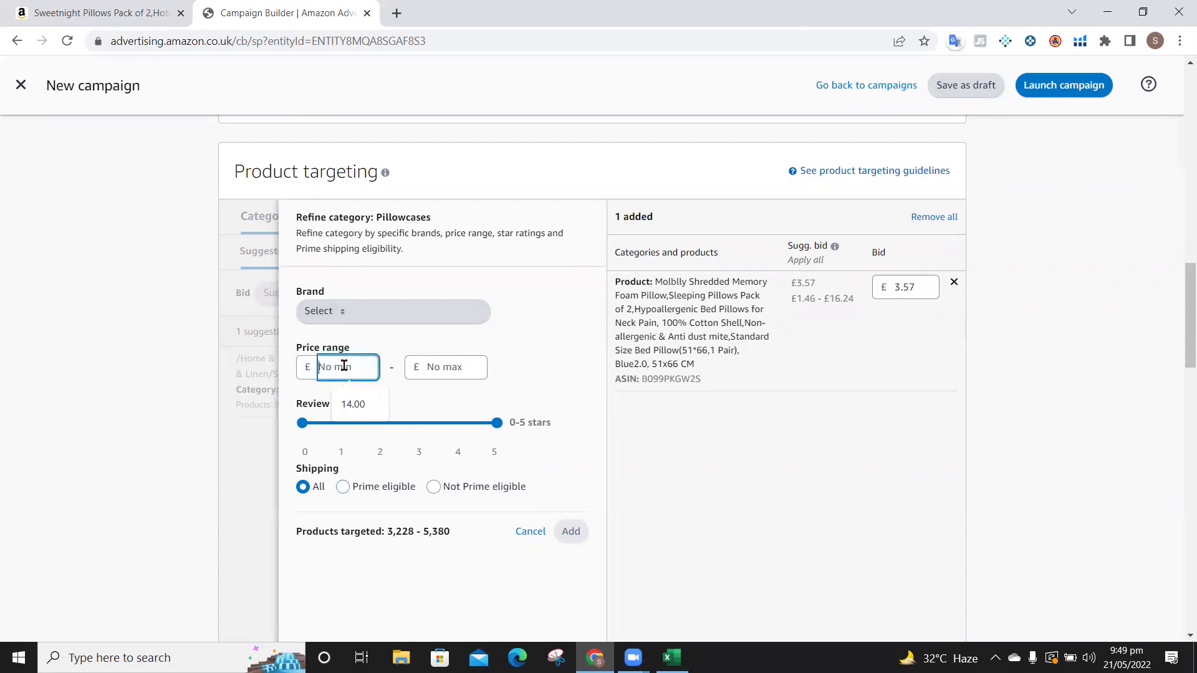
{"action": "type", "text": "17"}
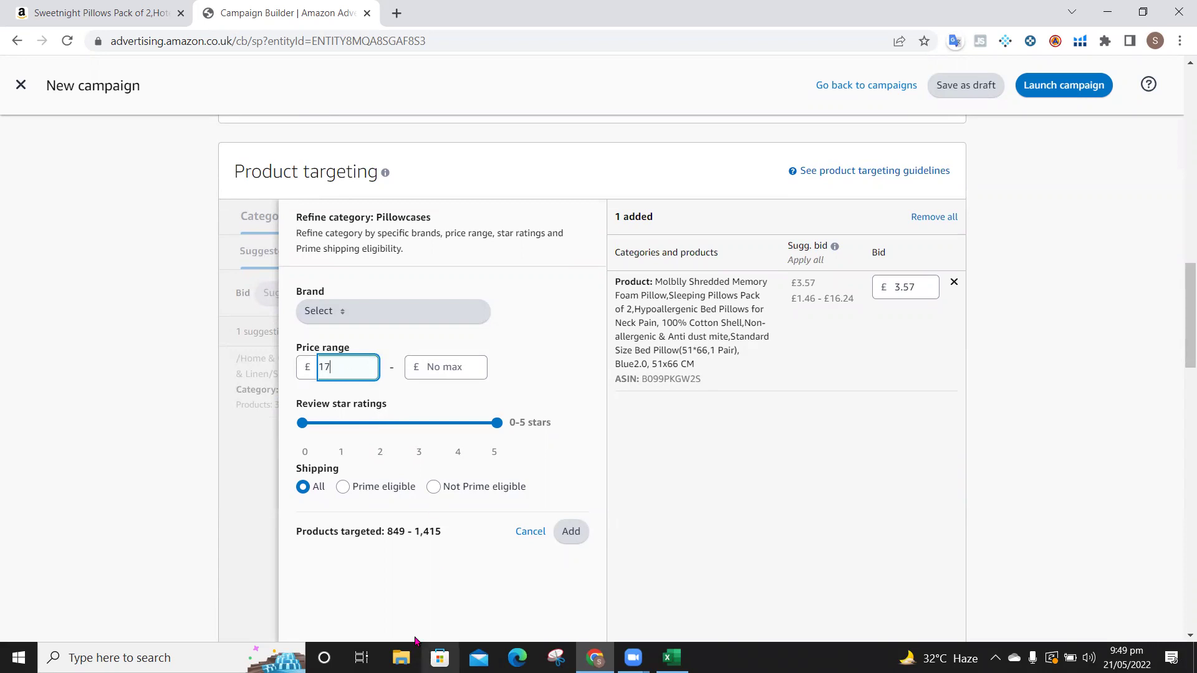
{"action": "left_click", "coordinate": [407, 603]}
{"action": "left_click_drag", "start_coordinate": [385, 532], "coordinate": [449, 531]}
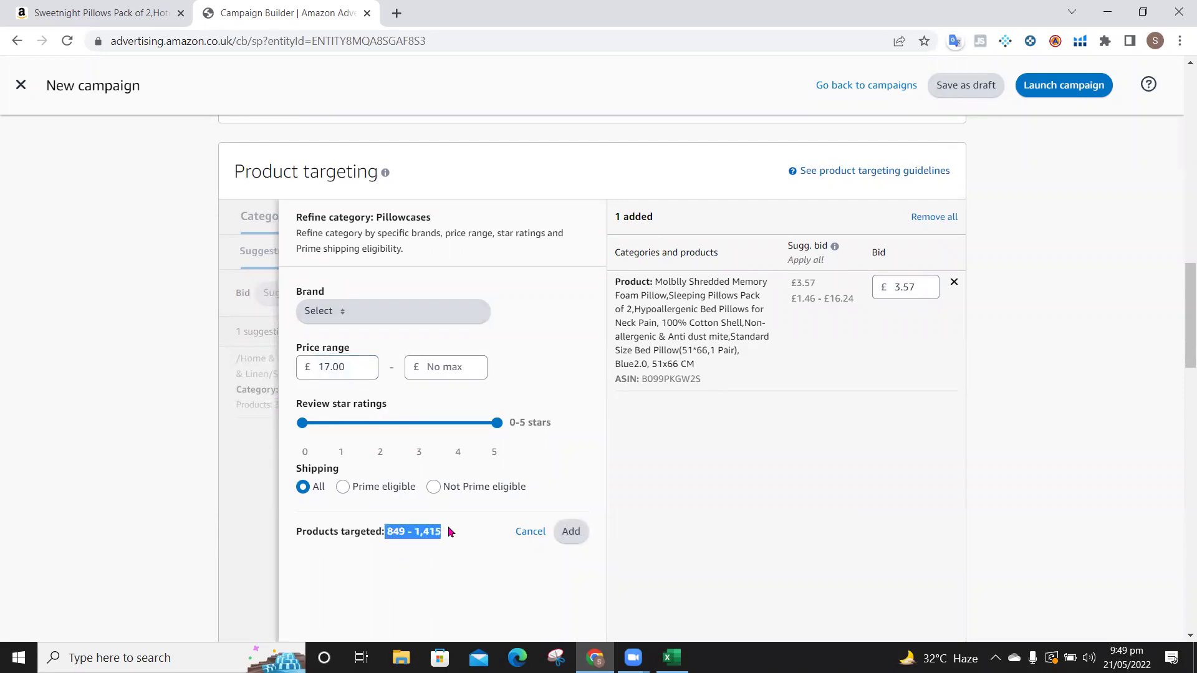
{"action": "left_click", "coordinate": [464, 562]}
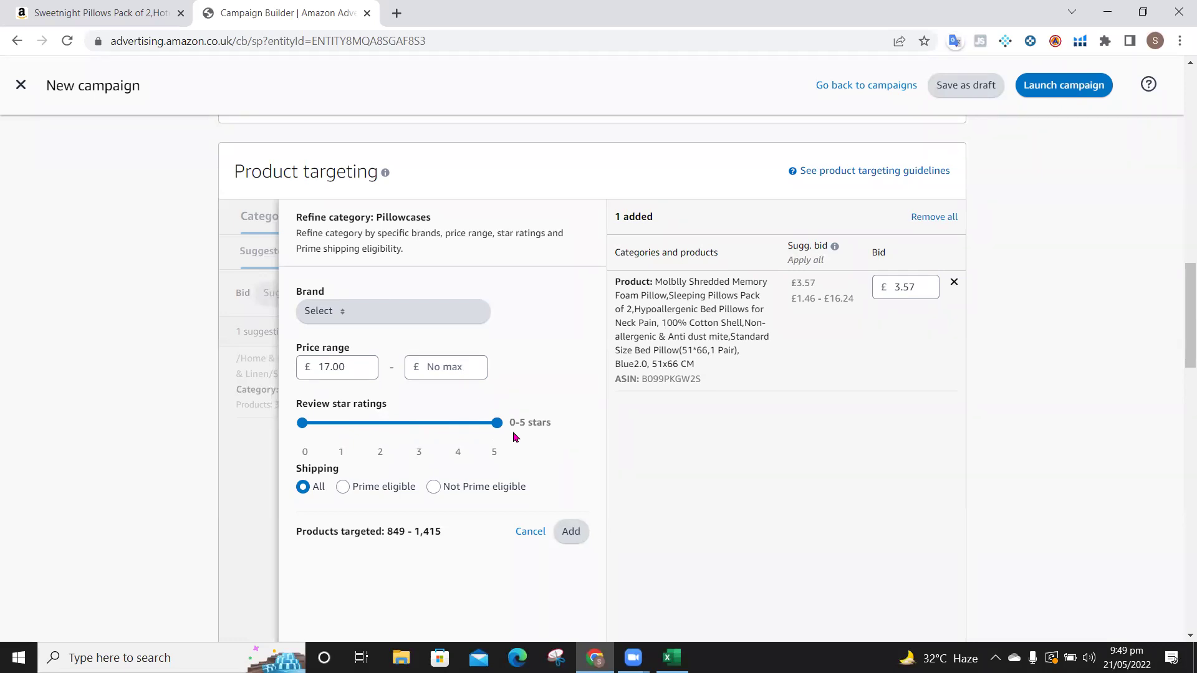
- Limit the Pillowcases refinement to review ratings of 0–4 stars and add the refined category to the targets
{"action": "left_click", "coordinate": [472, 426]}
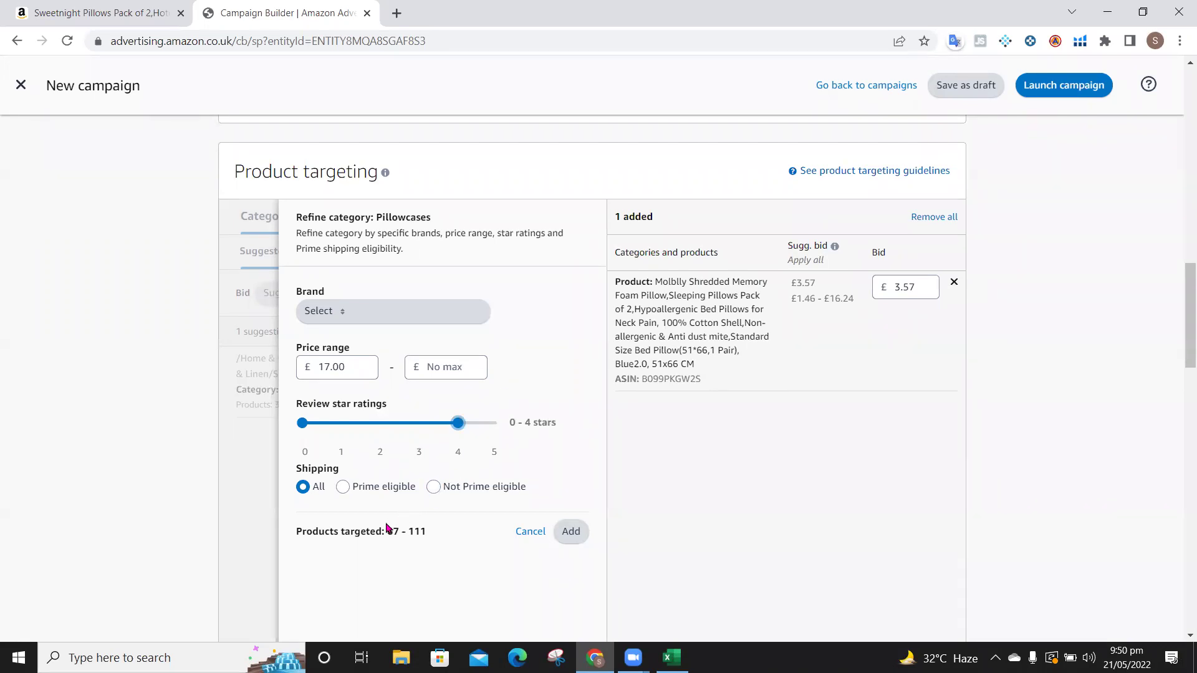
{"action": "left_click_drag", "start_coordinate": [384, 530], "coordinate": [447, 531]}
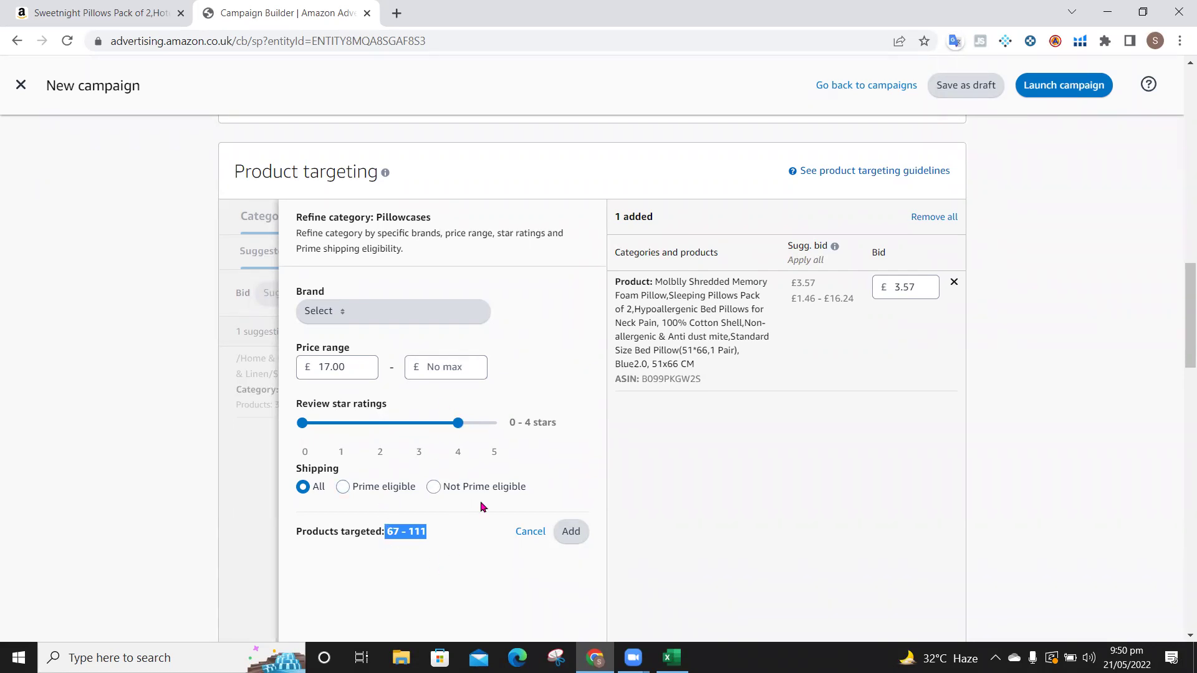
{"action": "scroll", "coordinate": [497, 565], "scroll_direction": "down", "scroll_amount": 4}
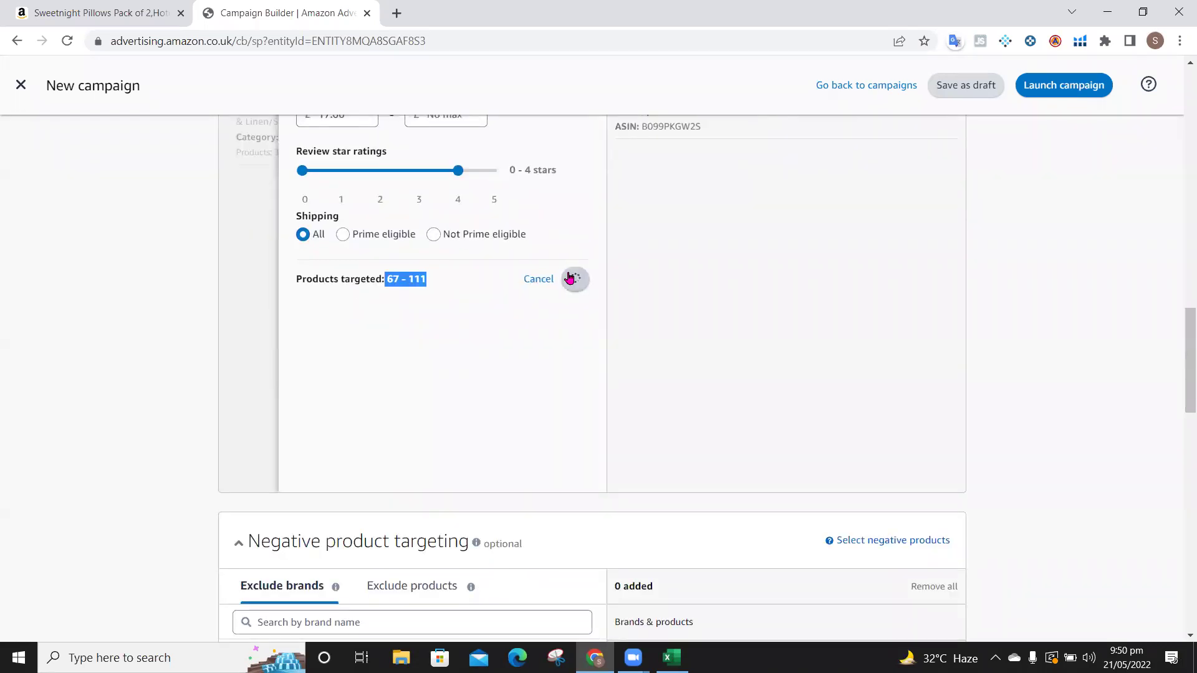
{"action": "left_click", "coordinate": [570, 278]}
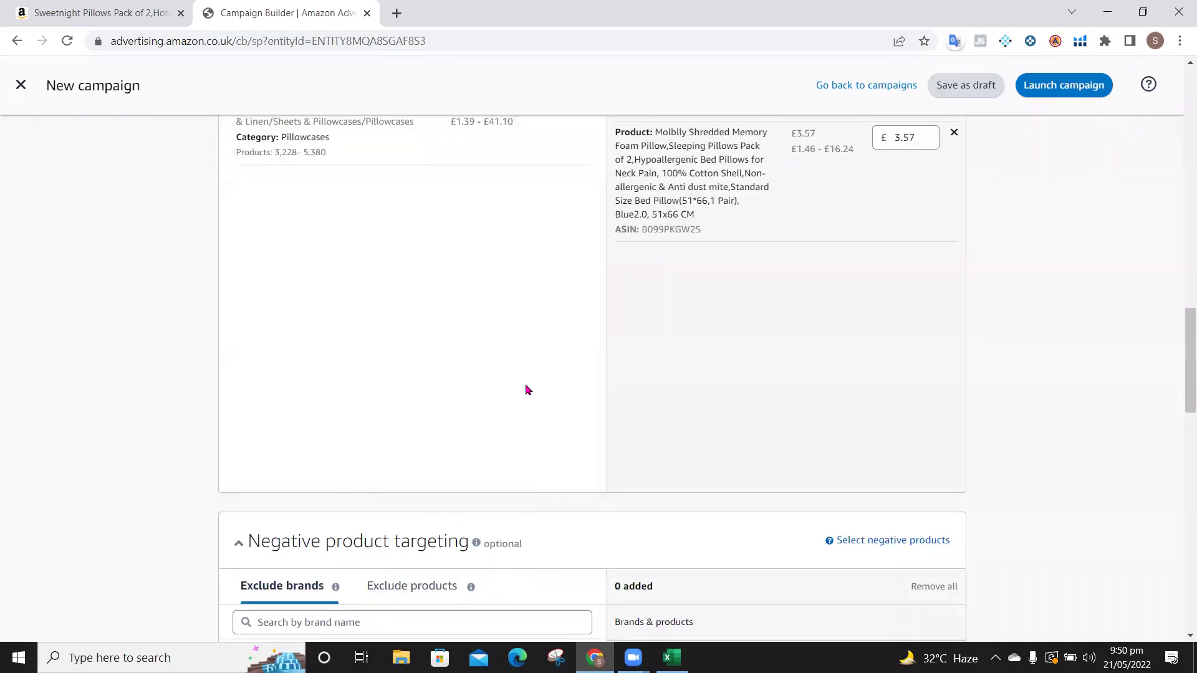
- Review the added Pillowcases target's price, rating and product range, and look over the negative product targeting section
{"action": "scroll", "coordinate": [526, 391], "scroll_direction": "up", "scroll_amount": 5}
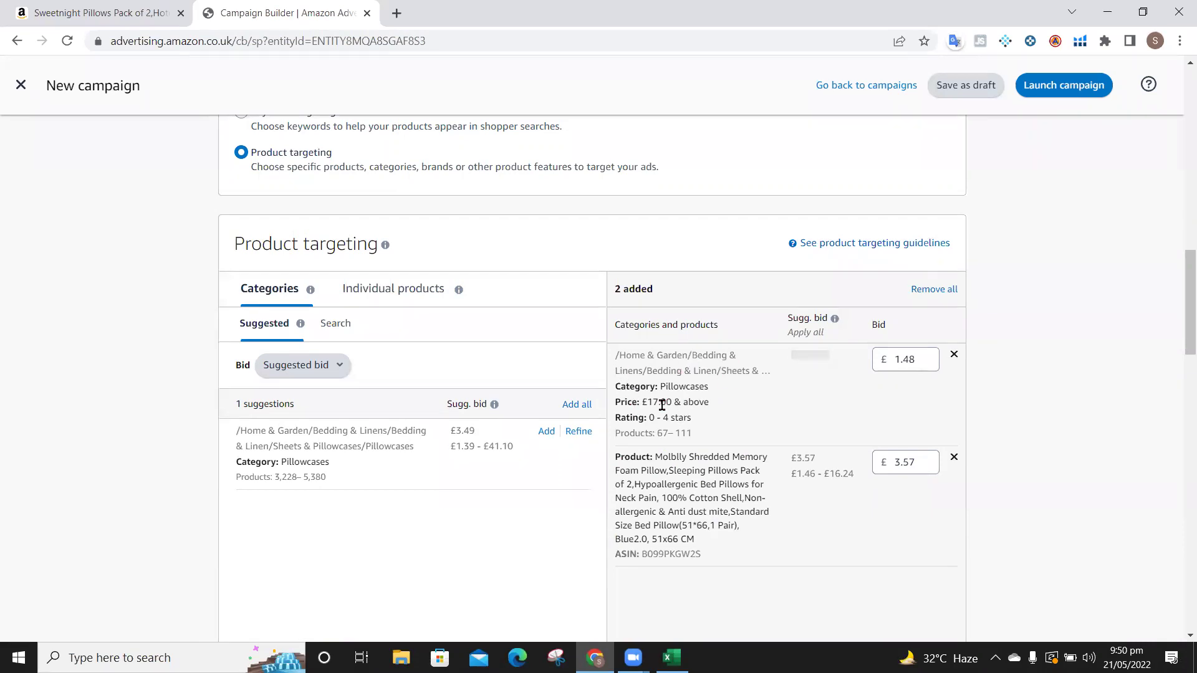
{"action": "left_click_drag", "start_coordinate": [642, 403], "coordinate": [718, 404]}
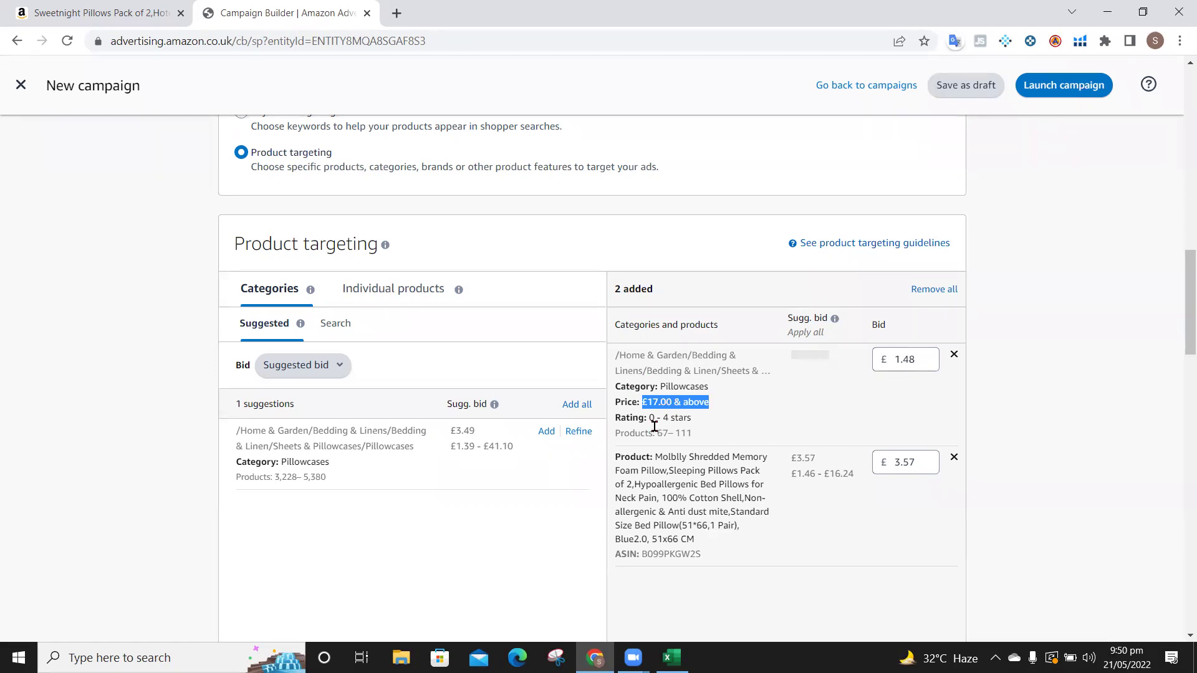
{"action": "left_click_drag", "start_coordinate": [649, 419], "coordinate": [707, 440]}
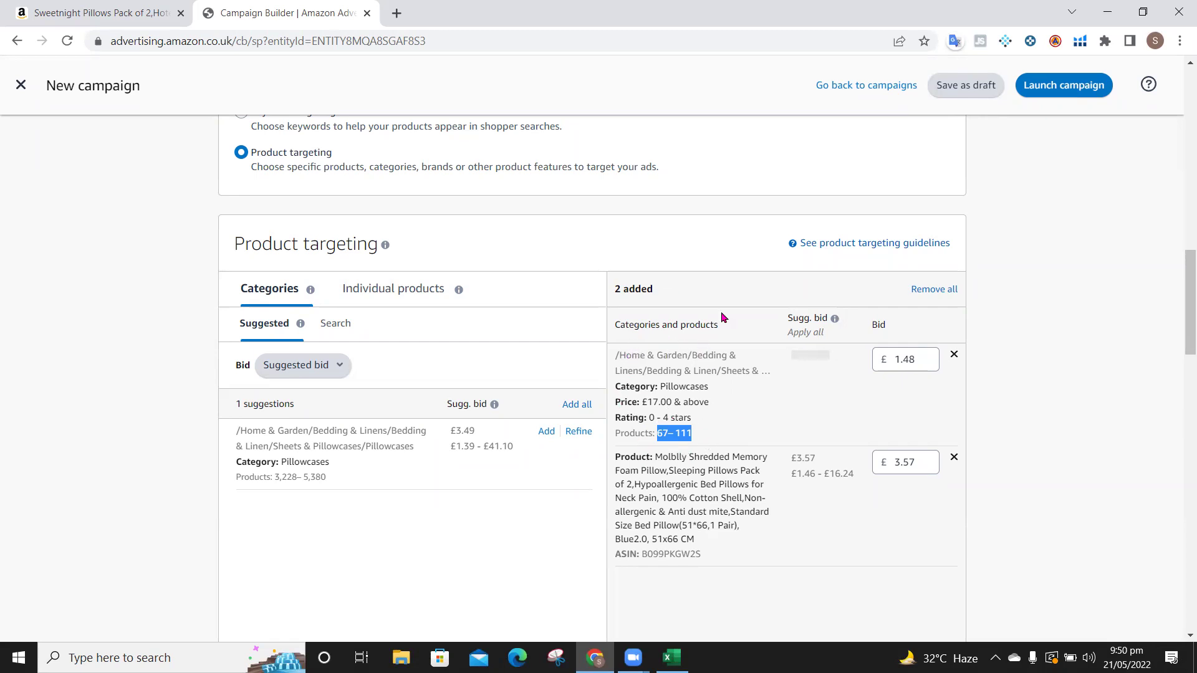
{"action": "scroll", "coordinate": [503, 548], "scroll_direction": "down", "scroll_amount": 10}
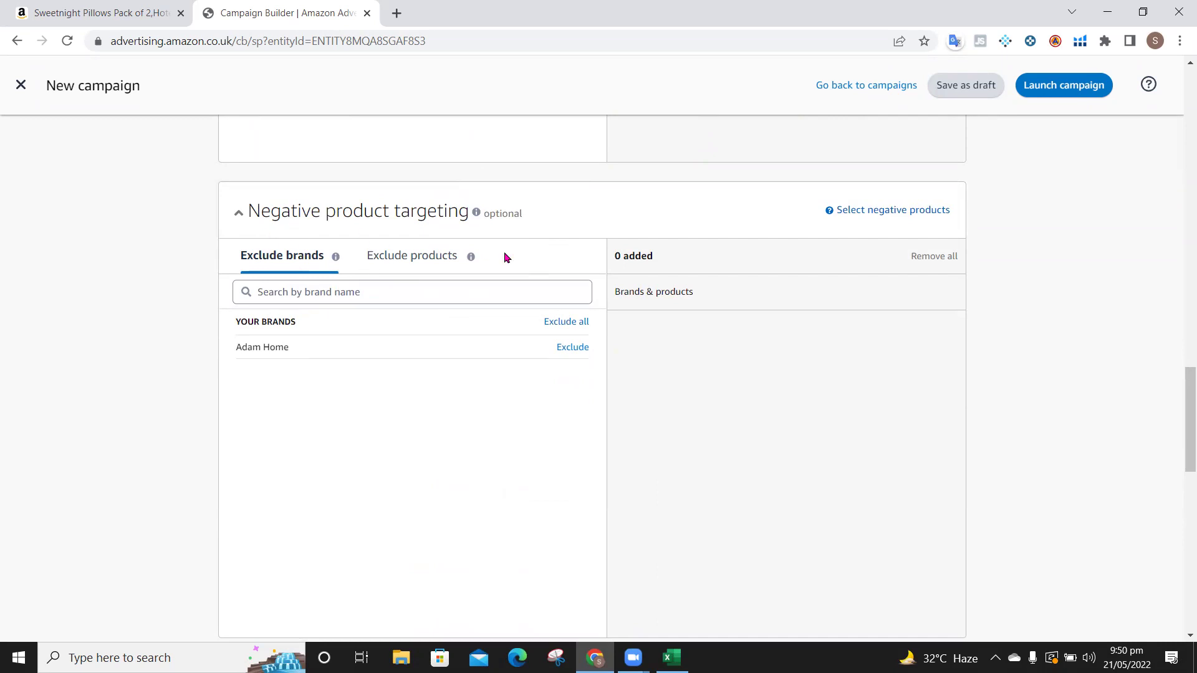
{"action": "scroll", "coordinate": [504, 252], "scroll_direction": "up", "scroll_amount": 10}
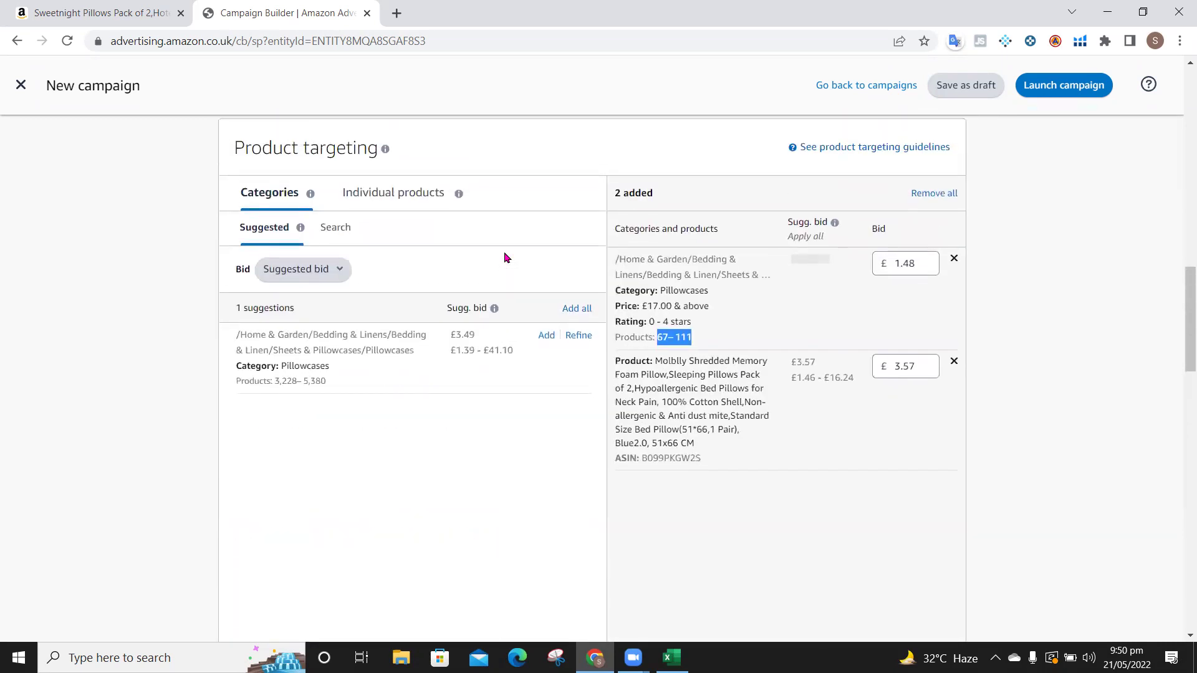
{"action": "scroll", "coordinate": [505, 257], "scroll_direction": "down", "scroll_amount": 10}
{"action": "scroll", "coordinate": [505, 258], "scroll_direction": "up", "scroll_amount": 10}
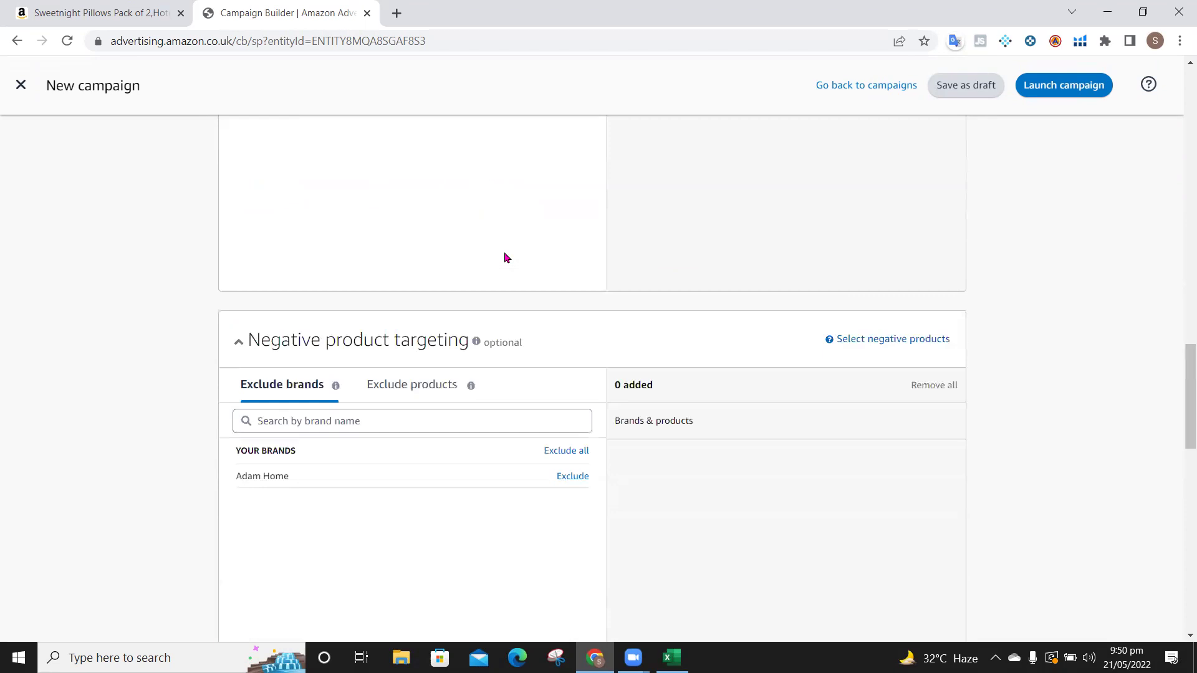
{"action": "scroll", "coordinate": [505, 257], "scroll_direction": "up", "scroll_amount": 1}
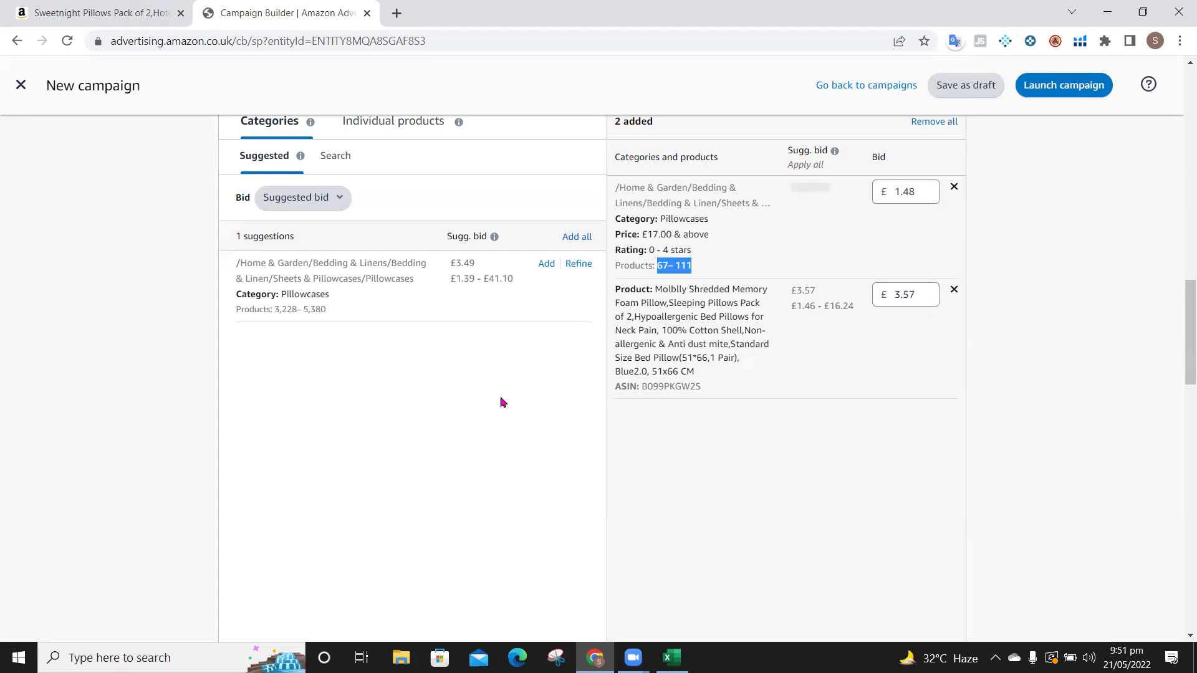
{"action": "scroll", "coordinate": [500, 402], "scroll_direction": "down", "scroll_amount": 3}
{"action": "scroll", "coordinate": [500, 402], "scroll_direction": "up", "scroll_amount": 3}
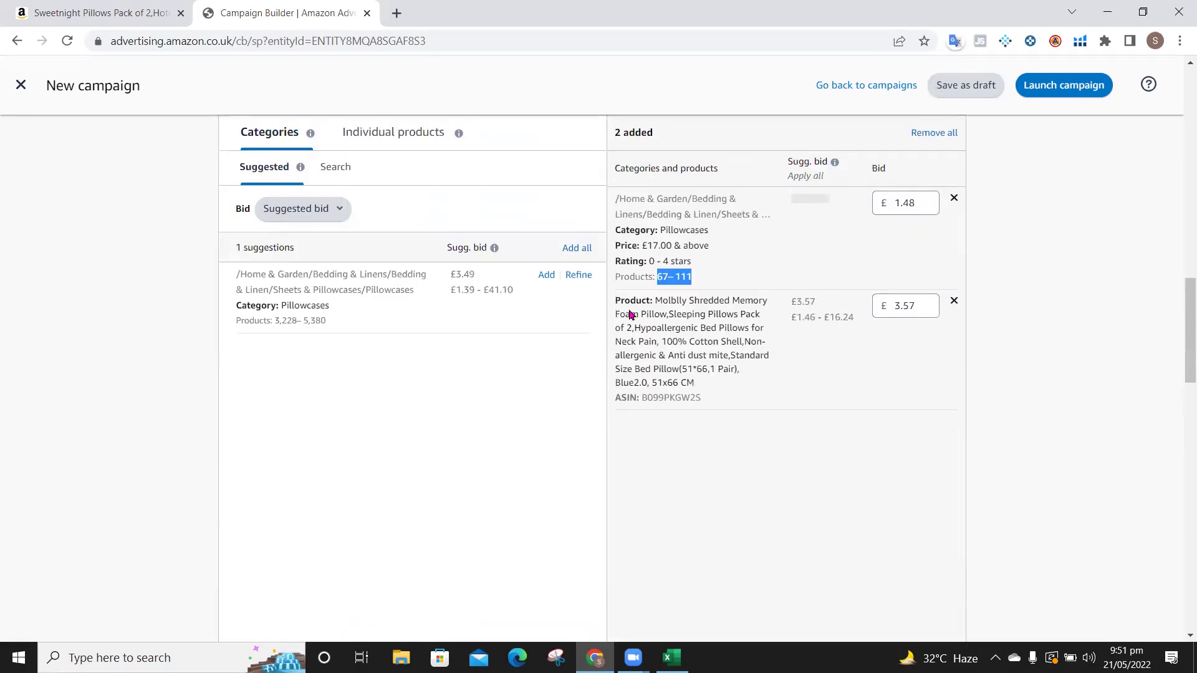
{"action": "scroll", "coordinate": [476, 542], "scroll_direction": "down", "scroll_amount": 6}
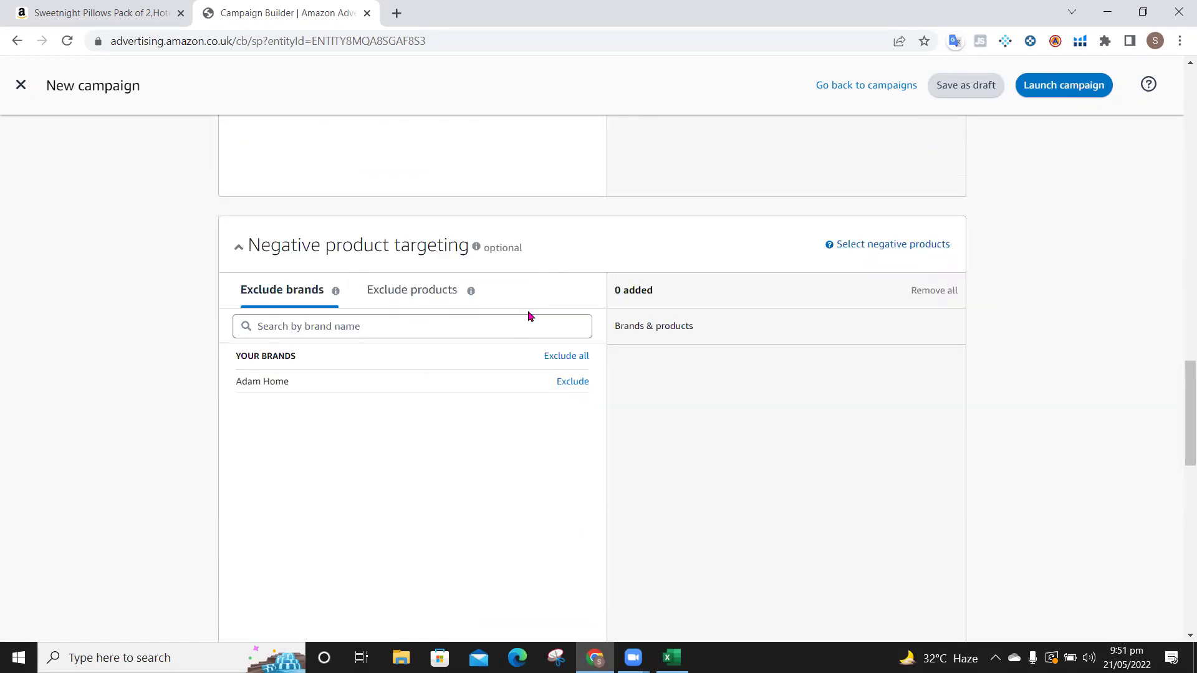
- Rename the campaign as "Pillows Refine category target" in the campaign settings
{"action": "scroll", "coordinate": [529, 315], "scroll_direction": "down", "scroll_amount": 6}
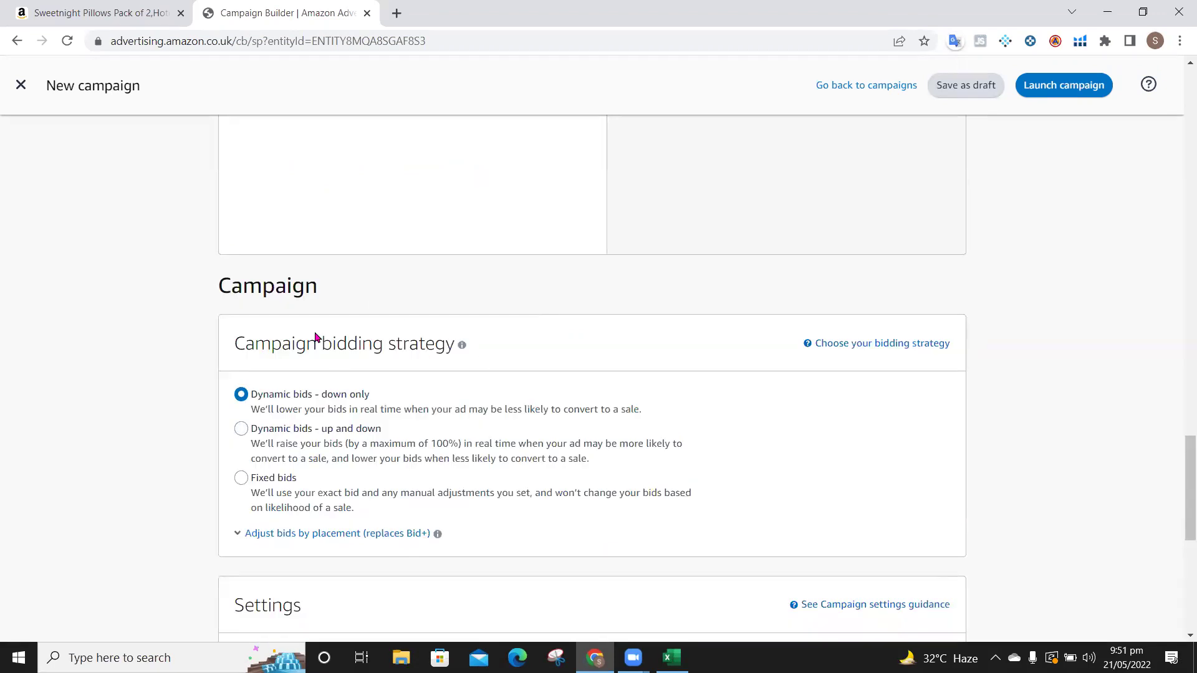
{"action": "scroll", "coordinate": [449, 315], "scroll_direction": "down", "scroll_amount": 5}
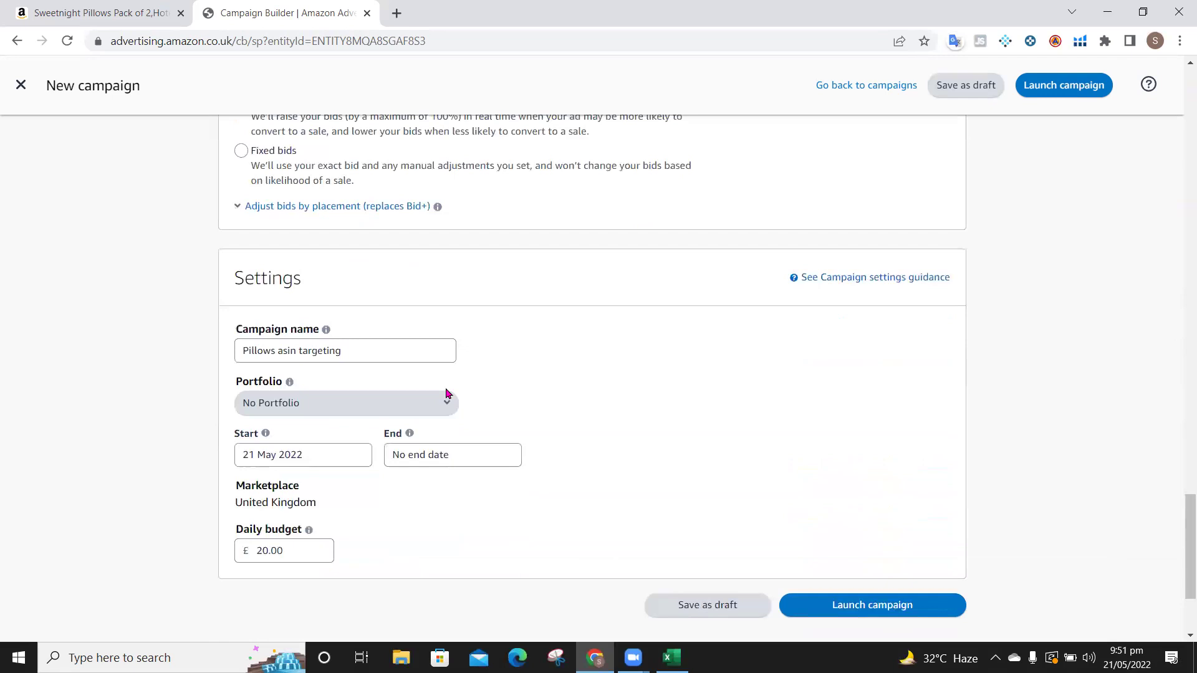
{"action": "scroll", "coordinate": [446, 393], "scroll_direction": "down", "scroll_amount": 2}
{"action": "left_click", "coordinate": [360, 226]}
{"action": "key", "text": "BackSpace"}
{"action": "key", "text": "BackSpace"}
{"action": "key", "text": "BackSpace"}
{"action": "key", "text": "BackSpace"}
{"action": "key", "text": "BackSpace"}
{"action": "key", "text": "BackSpace"}
{"action": "key", "text": "BackSpace"}
{"action": "key", "text": "BackSpace"}
{"action": "key", "text": "BackSpace"}
{"action": "key", "text": "BackSpace"}
{"action": "key", "text": "BackSpace"}
{"action": "key", "text": "BackSpace"}
{"action": "key", "text": "BackSpace"}
{"action": "key", "text": "BackSpace"}
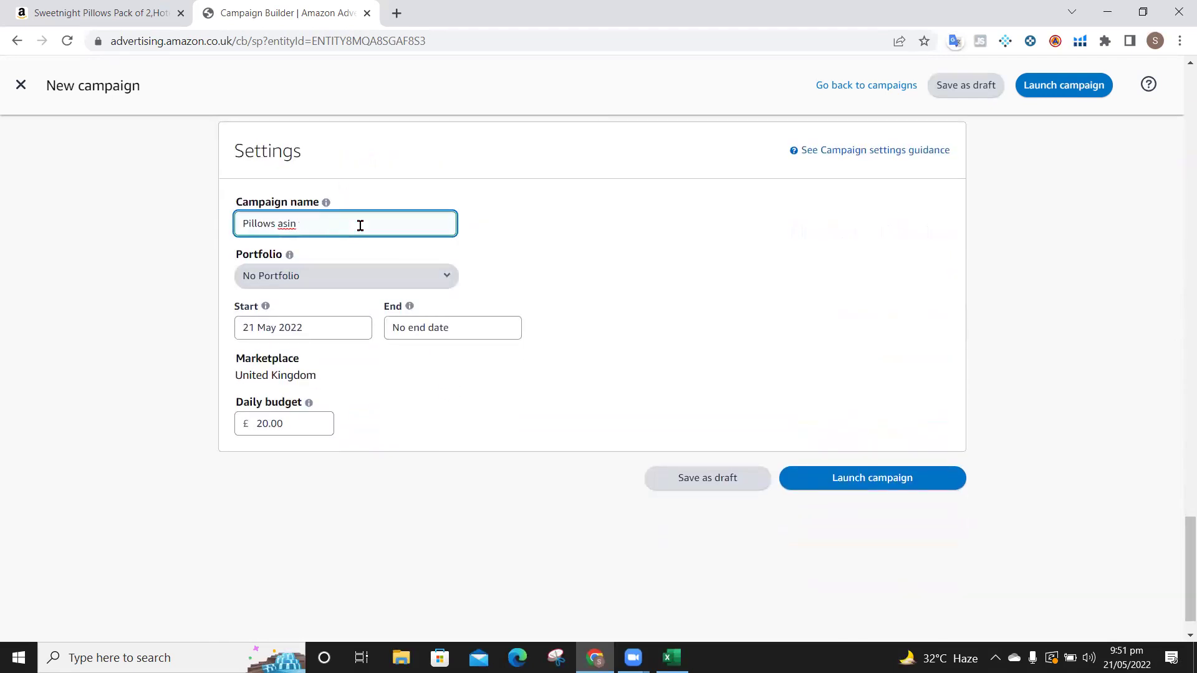
{"action": "type", "text": "Refine category target"}
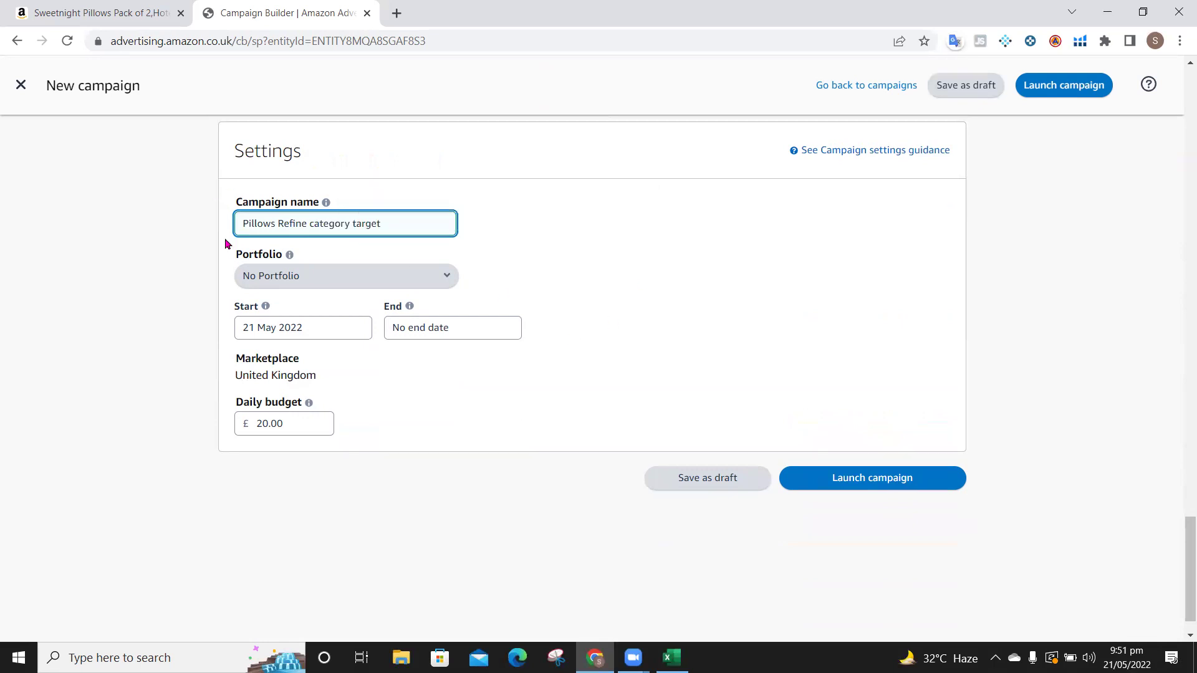
- Set the campaign's daily budget to £30
{"action": "mouse_move", "coordinate": [289, 256]}
{"action": "left_click", "coordinate": [301, 426]}
{"action": "double_click", "coordinate": [301, 427]}
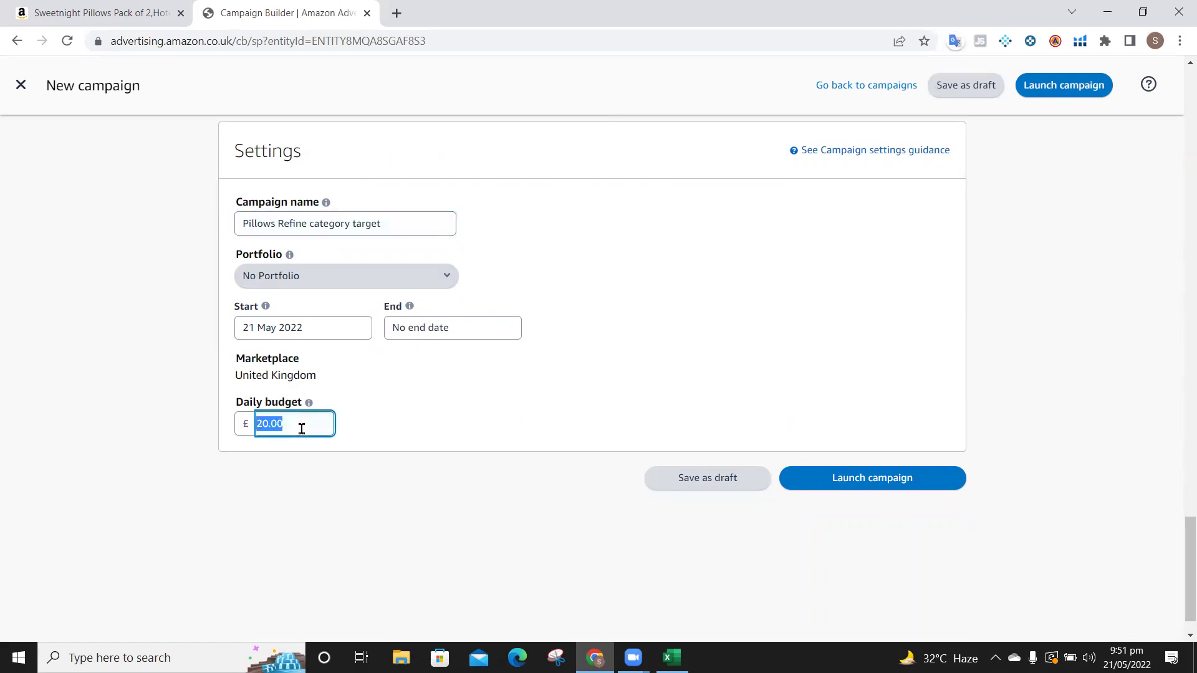
{"action": "type", "text": "15"}
{"action": "key", "text": "BackSpace"}
{"action": "key", "text": "BackSpace"}
{"action": "type", "text": "30"}
{"action": "left_click", "coordinate": [689, 327]}
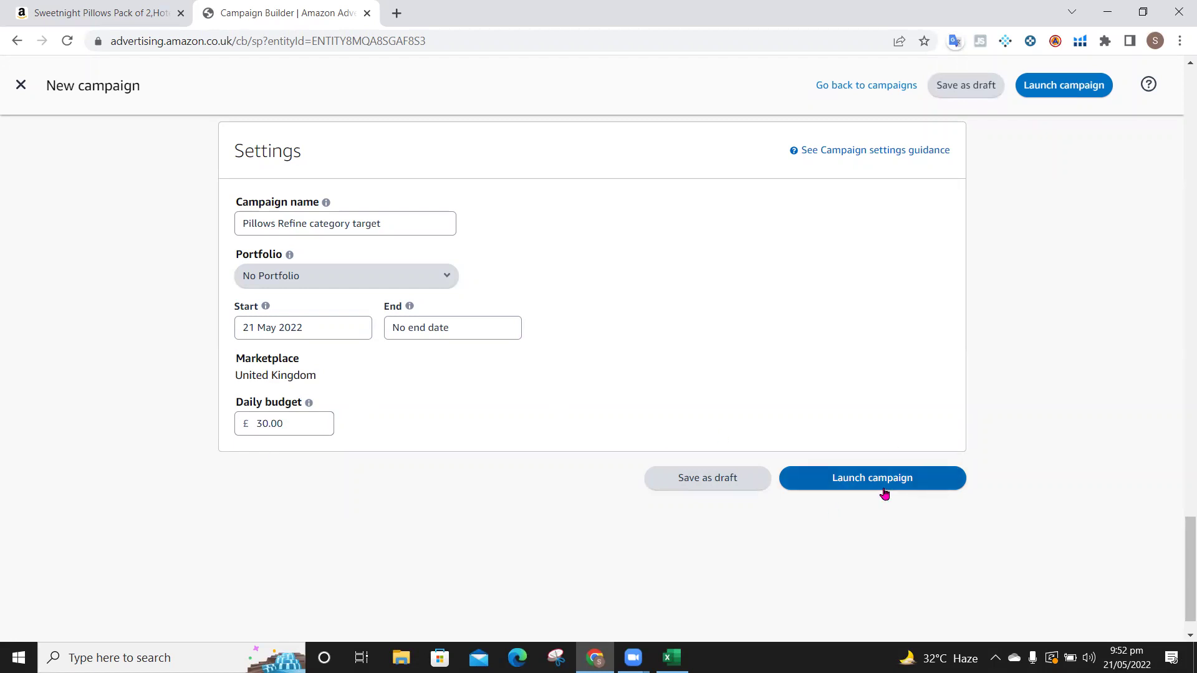
- Review the campaign settings, ad group name and advertised product, and return to the Sweetnight pillow listing
{"action": "scroll", "coordinate": [981, 236], "scroll_direction": "up", "scroll_amount": 2}
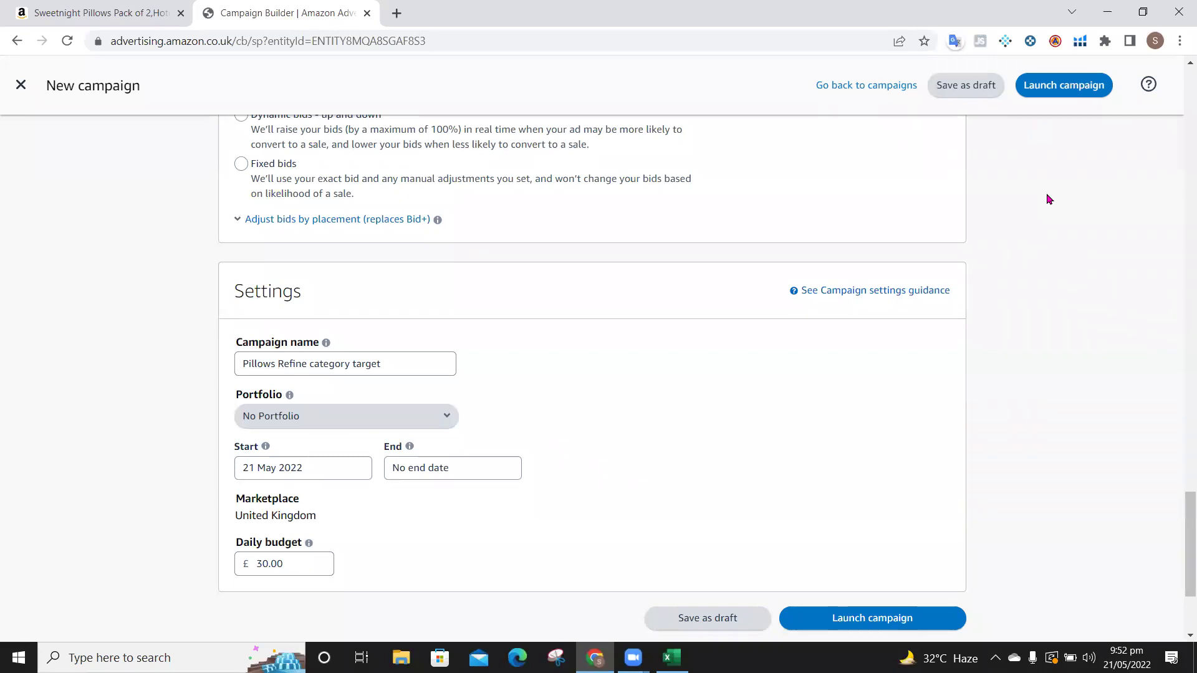
{"action": "scroll", "coordinate": [629, 355], "scroll_direction": "down", "scroll_amount": 3}
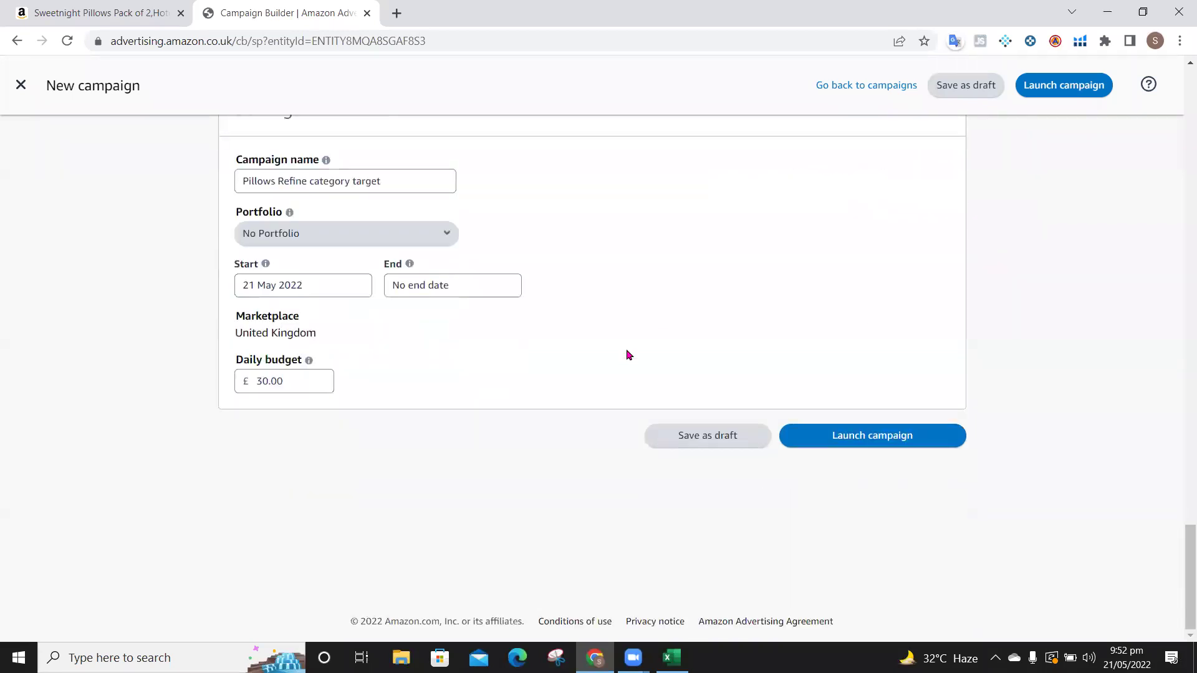
{"action": "scroll", "coordinate": [626, 350], "scroll_direction": "up", "scroll_amount": 20}
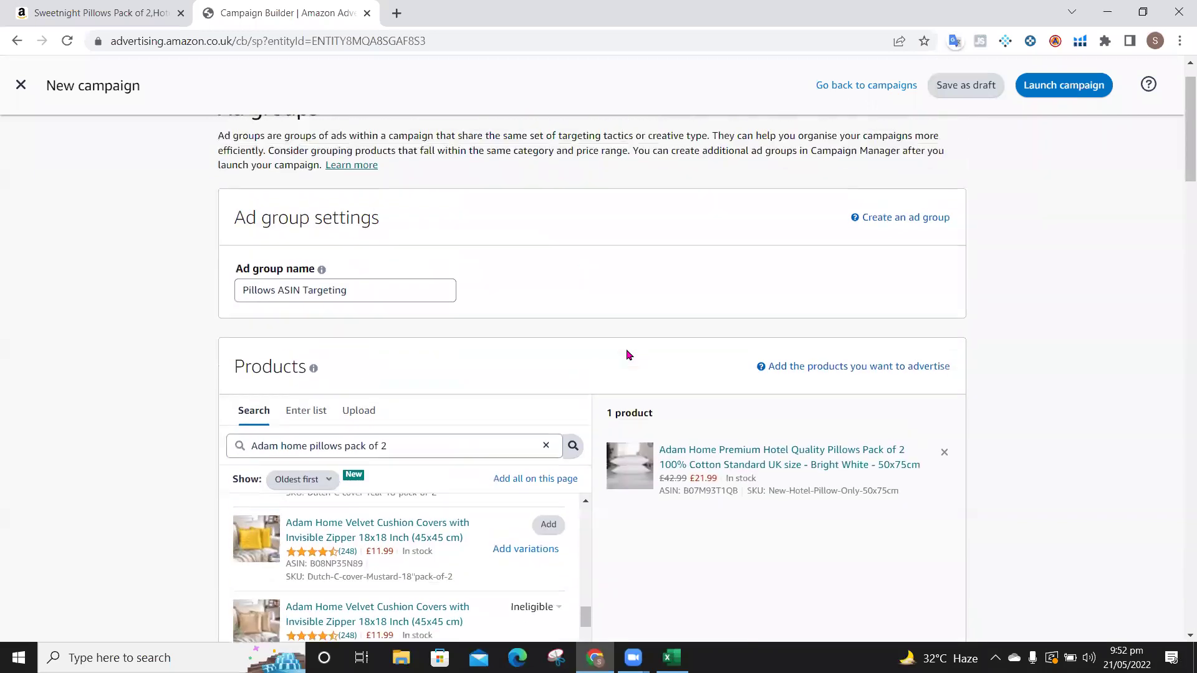
{"action": "left_click", "coordinate": [103, 13]}
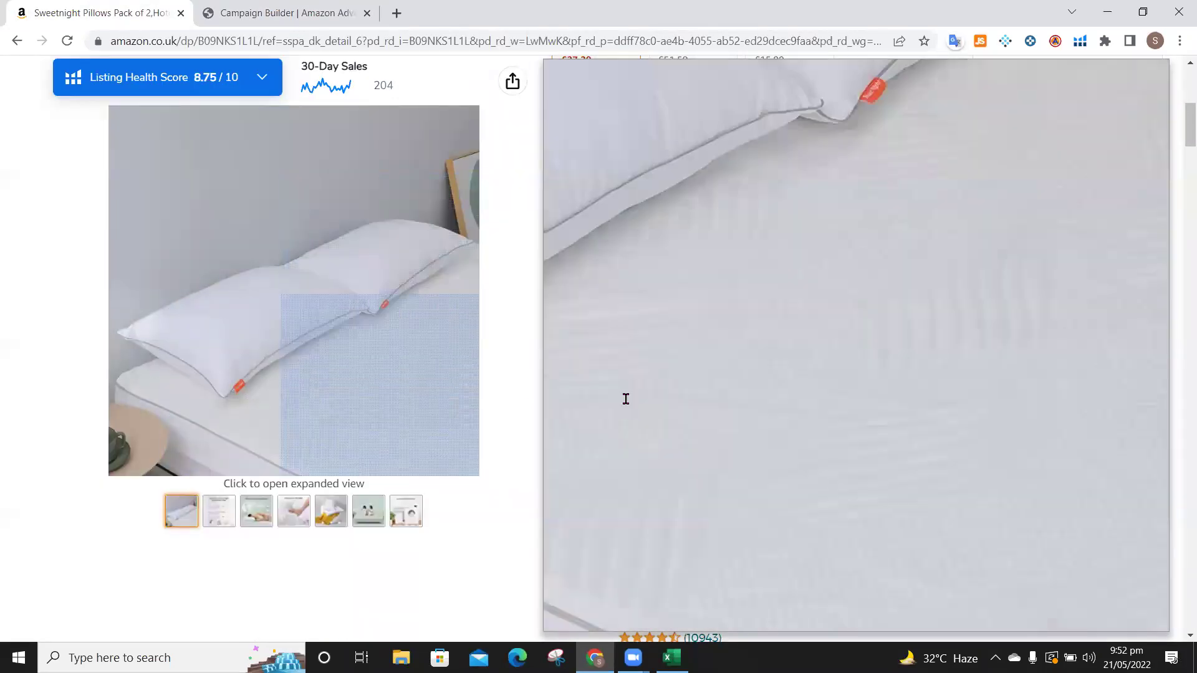
- Look over the Sweetnight listing's bundle offer, sponsored related products and main product details
{"action": "scroll", "coordinate": [626, 399], "scroll_direction": "down", "scroll_amount": 20}
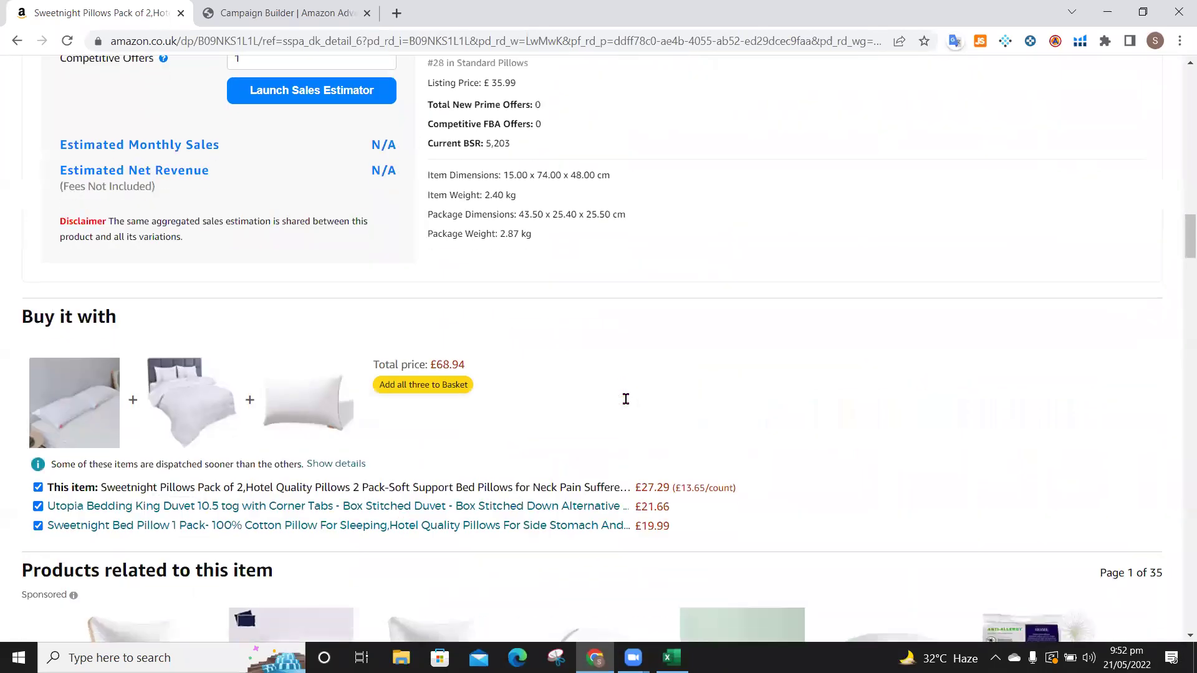
{"action": "scroll", "coordinate": [626, 400], "scroll_direction": "down", "scroll_amount": 5}
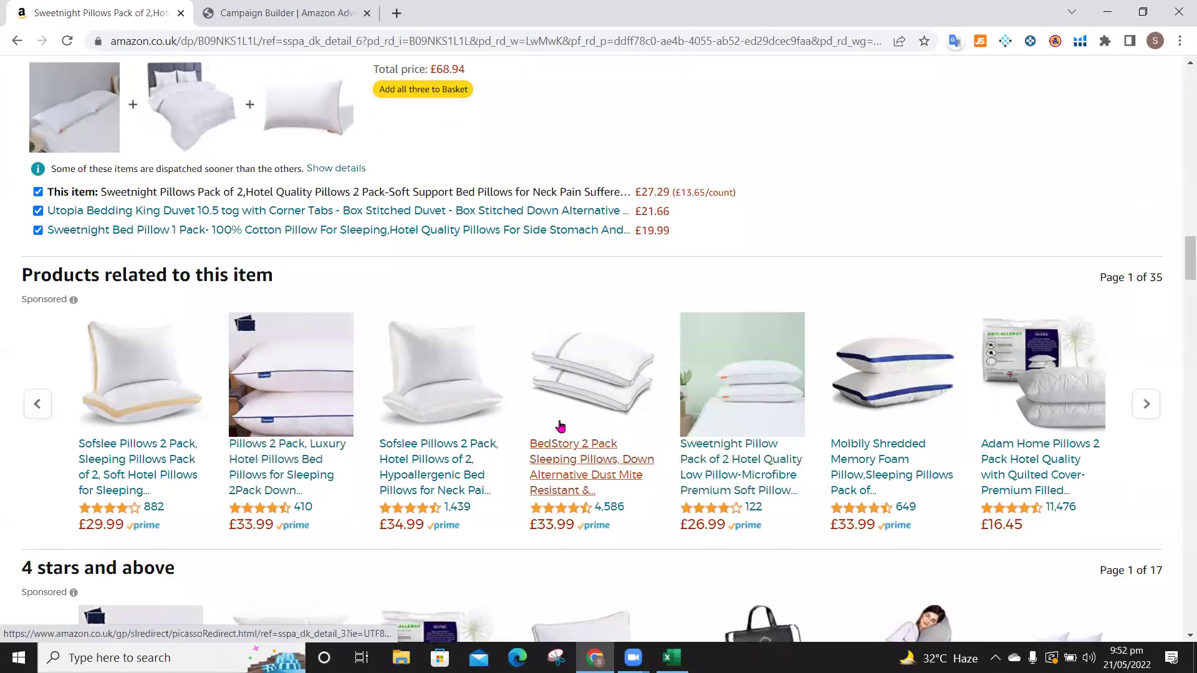
{"action": "scroll", "coordinate": [560, 426], "scroll_direction": "up", "scroll_amount": 20}
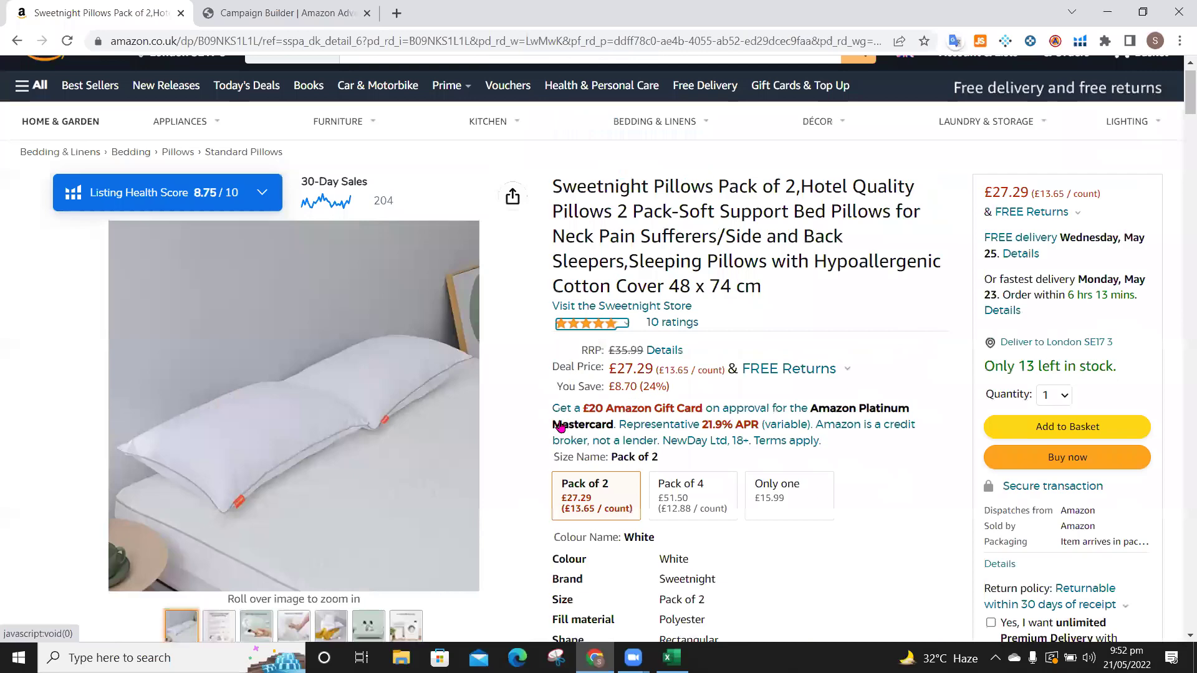
{"action": "scroll", "coordinate": [560, 427], "scroll_direction": "up", "scroll_amount": 1}
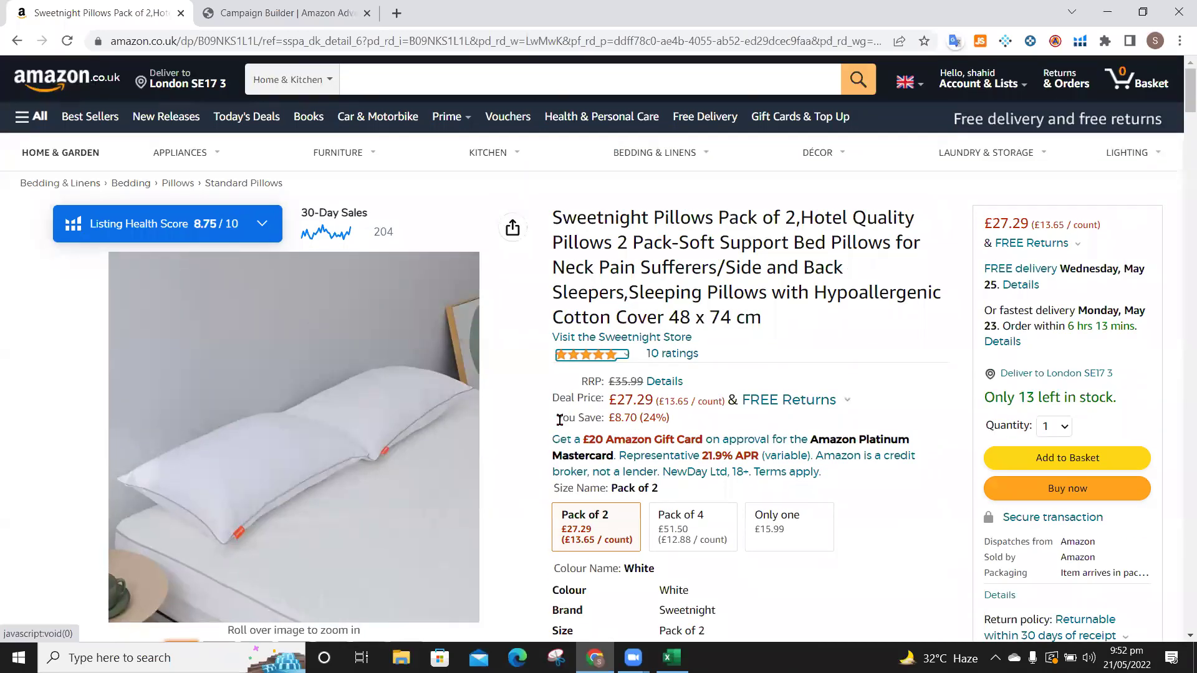
- Switch to the Amazon Ads campaign builder, leave the new campaign without saving, and open the campaigns overview
{"action": "left_click", "coordinate": [240, 15]}
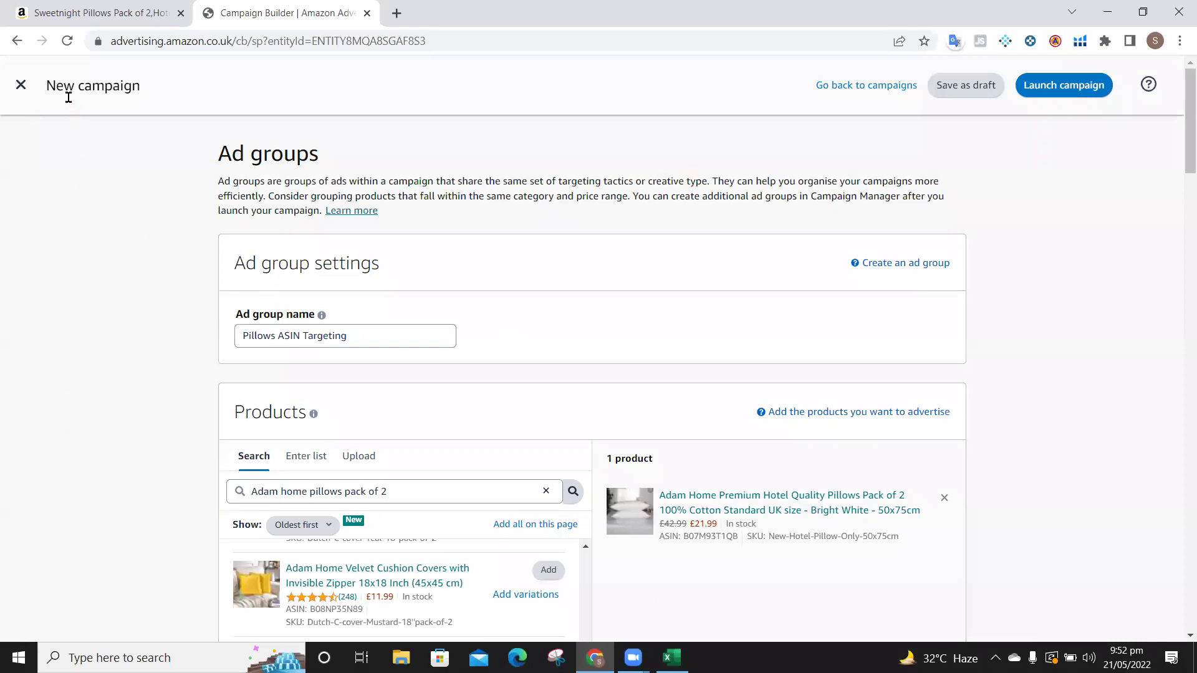
{"action": "left_click", "coordinate": [17, 90]}
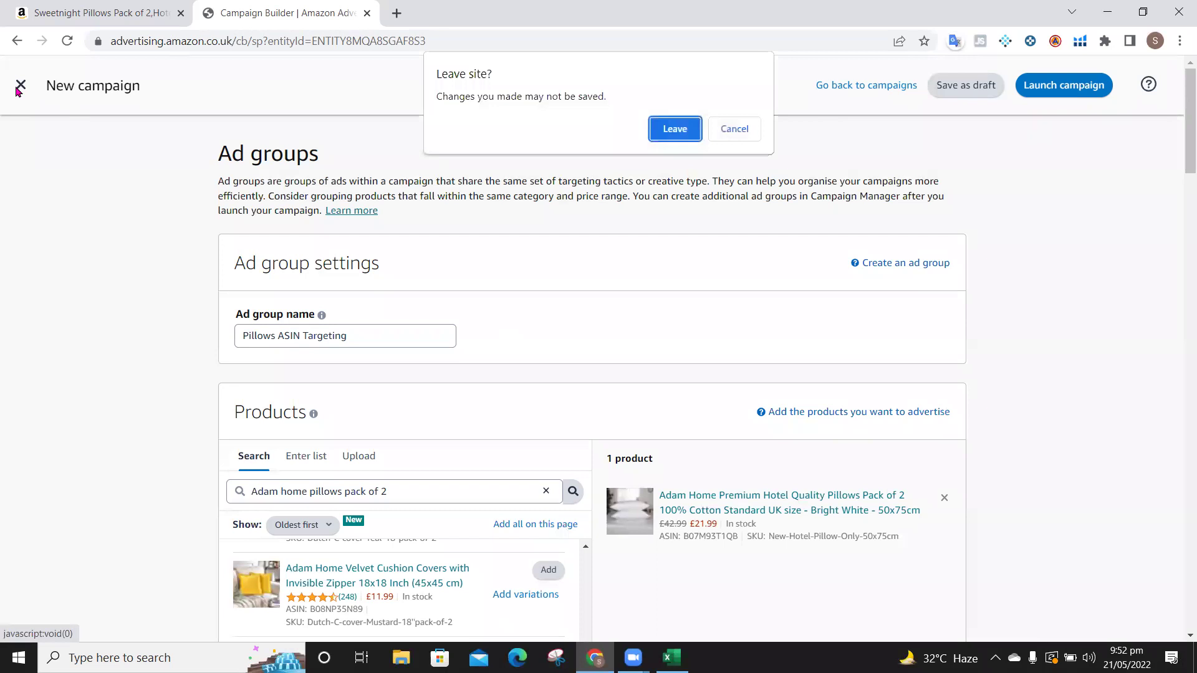
{"action": "left_click", "coordinate": [679, 131]}
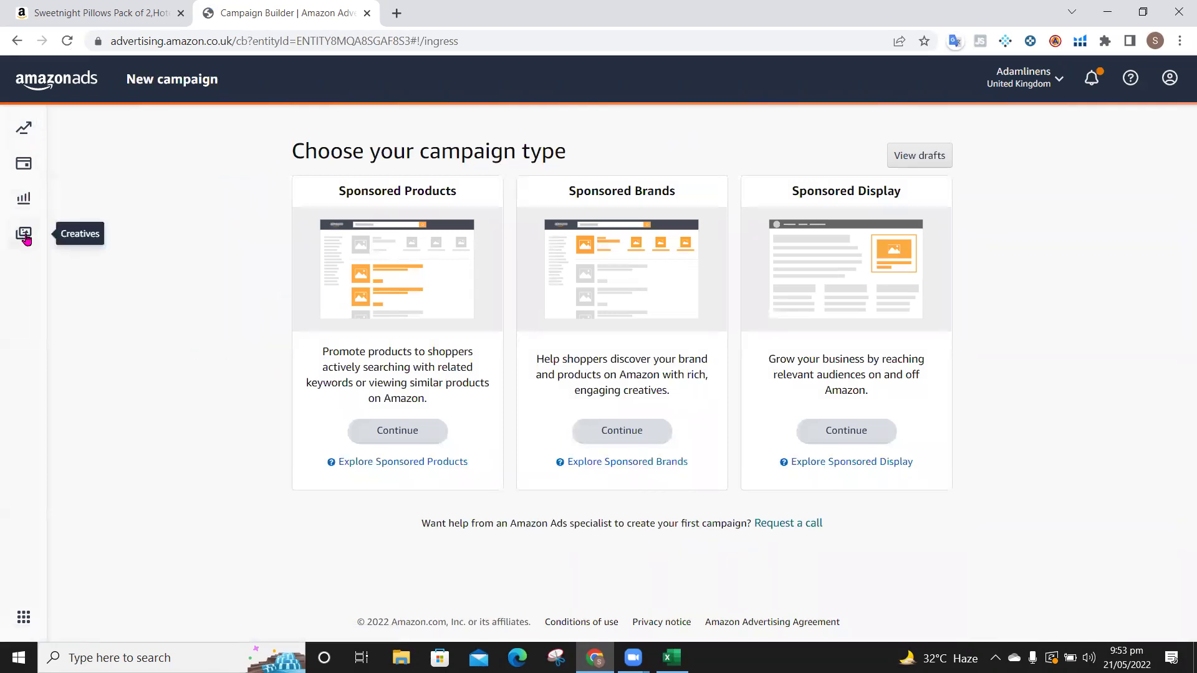
{"action": "left_click", "coordinate": [58, 84]}
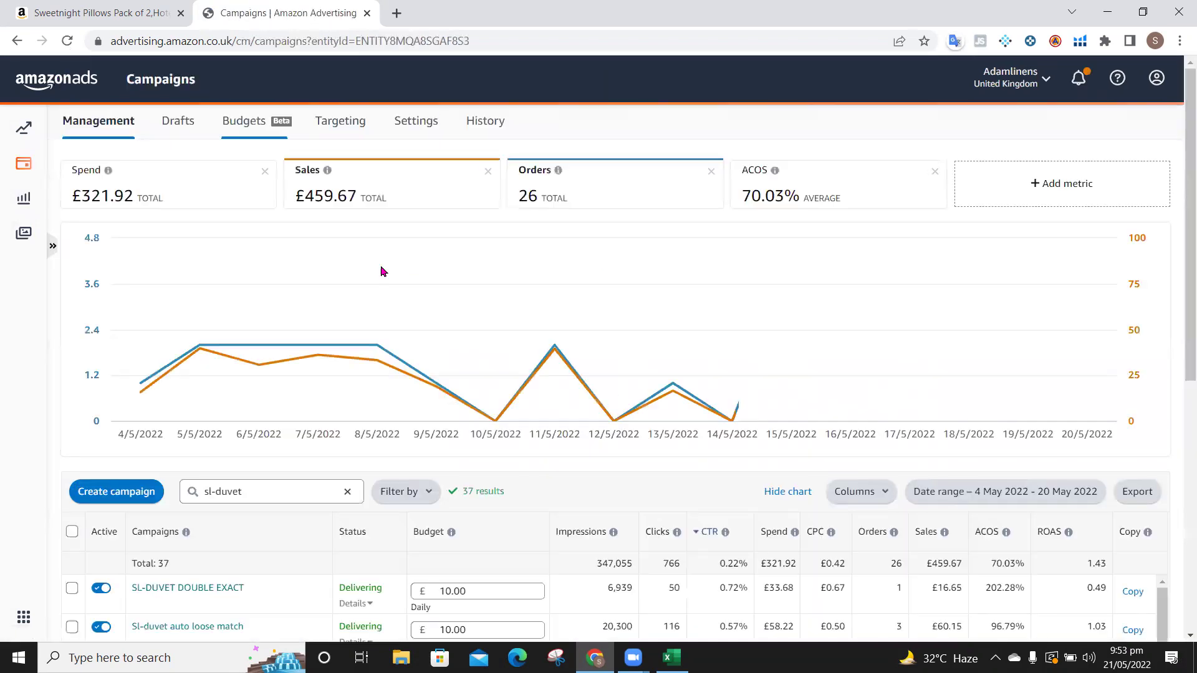
- Clear the "sl-duvet" campaign search and review the full campaign list and performance chart
{"action": "scroll", "coordinate": [383, 271], "scroll_direction": "down", "scroll_amount": 5}
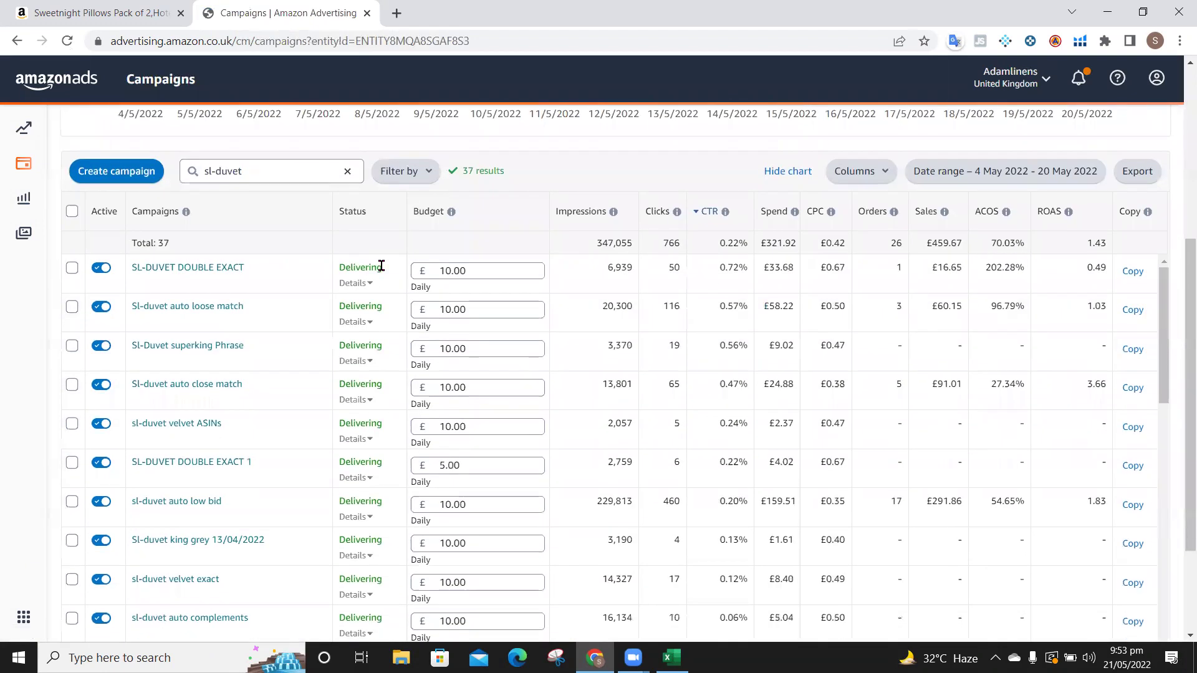
{"action": "left_click", "coordinate": [348, 175]}
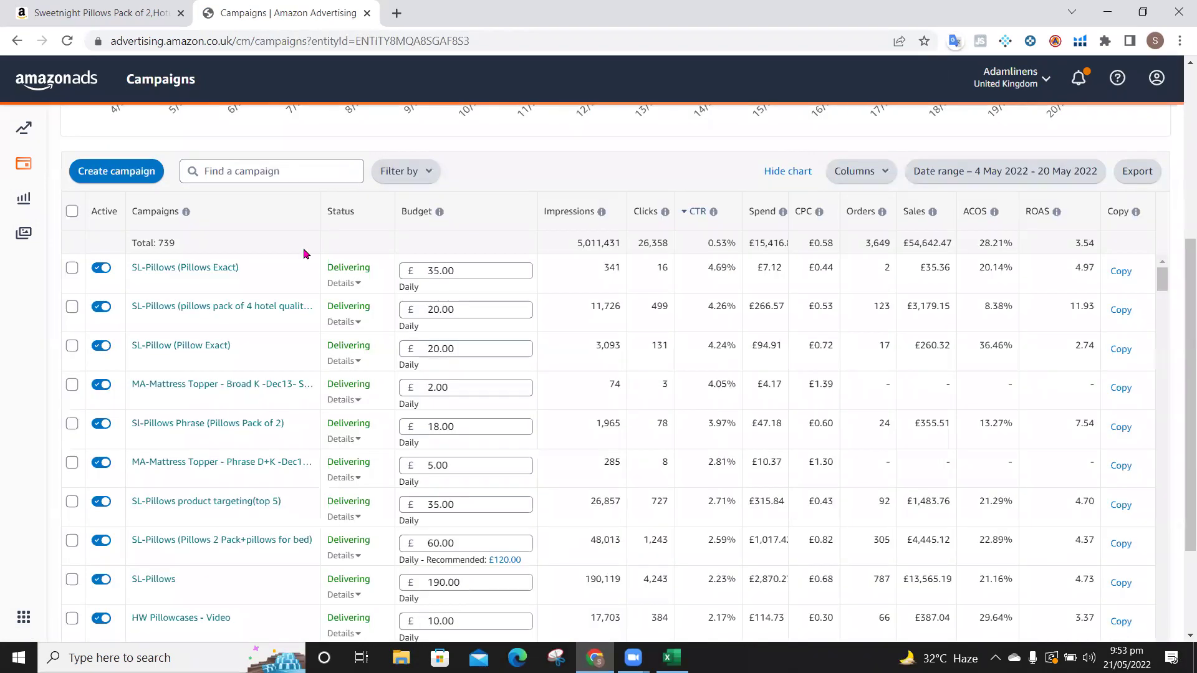
{"action": "scroll", "coordinate": [240, 365], "scroll_direction": "down", "scroll_amount": 8}
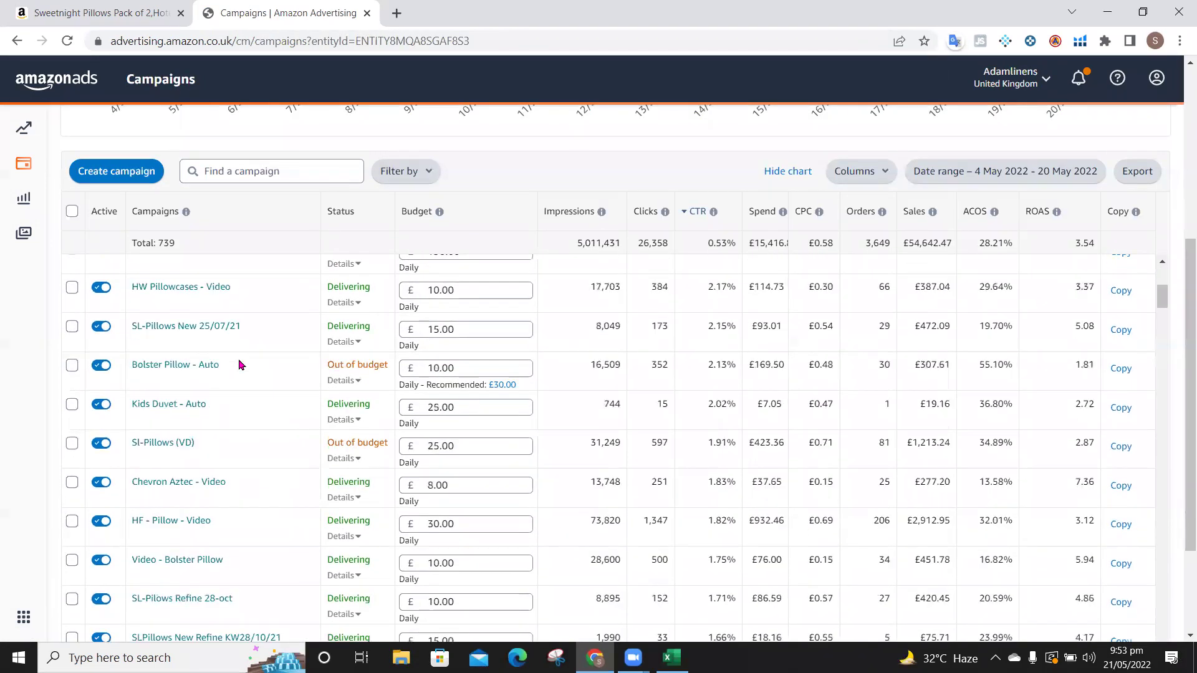
{"action": "scroll", "coordinate": [240, 364], "scroll_direction": "up", "scroll_amount": 1}
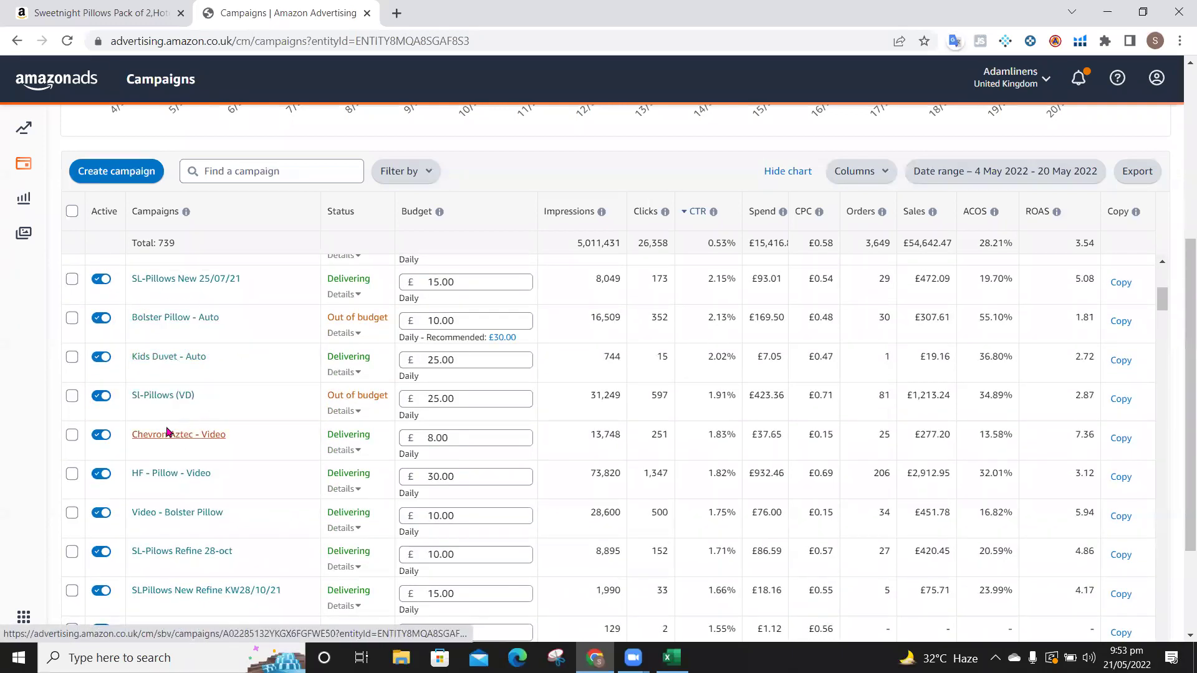
{"action": "scroll", "coordinate": [216, 527], "scroll_direction": "up", "scroll_amount": 10}
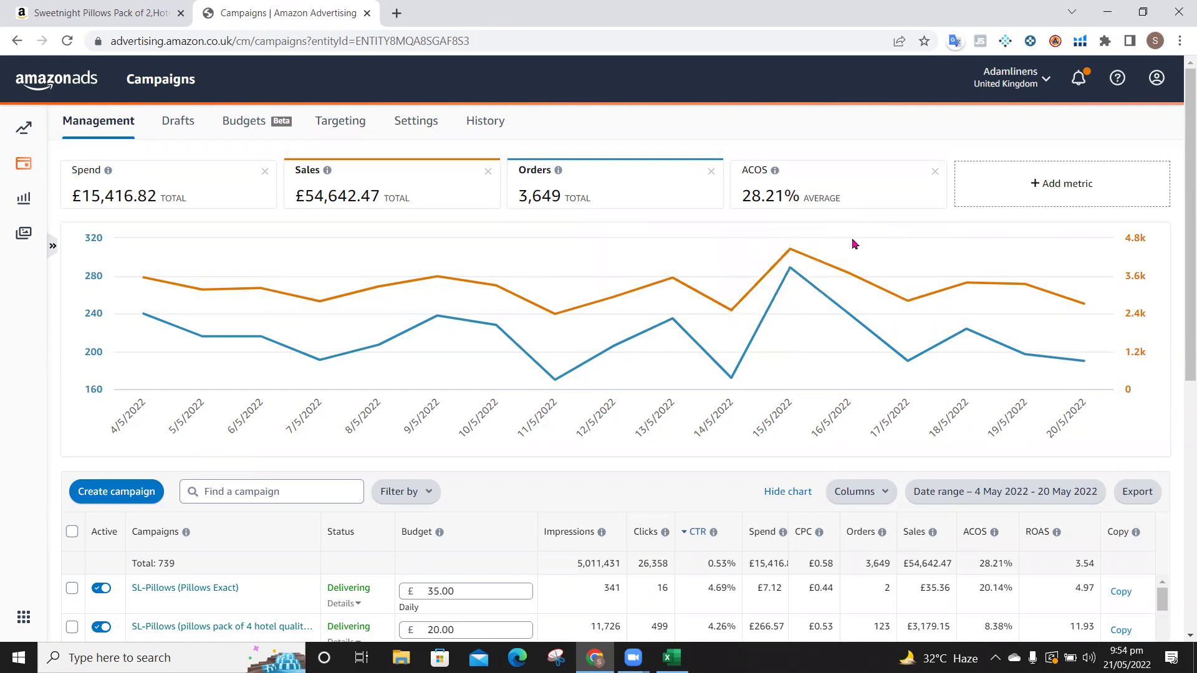
{"action": "scroll", "coordinate": [416, 308], "scroll_direction": "down", "scroll_amount": 3}
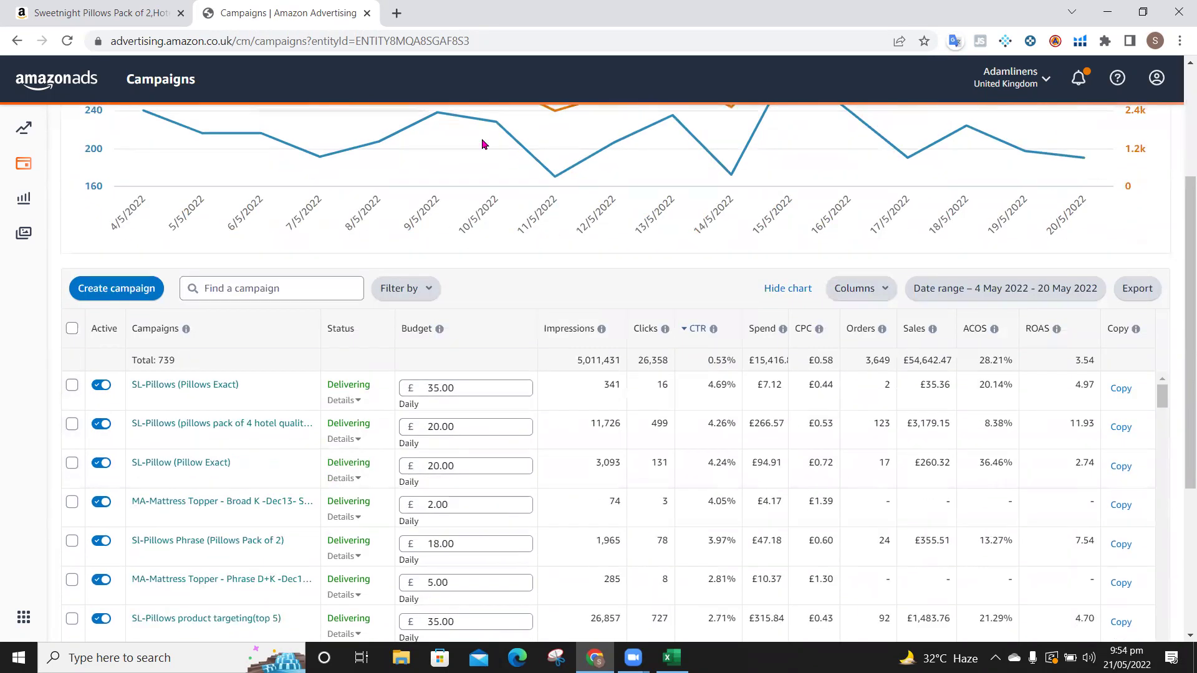